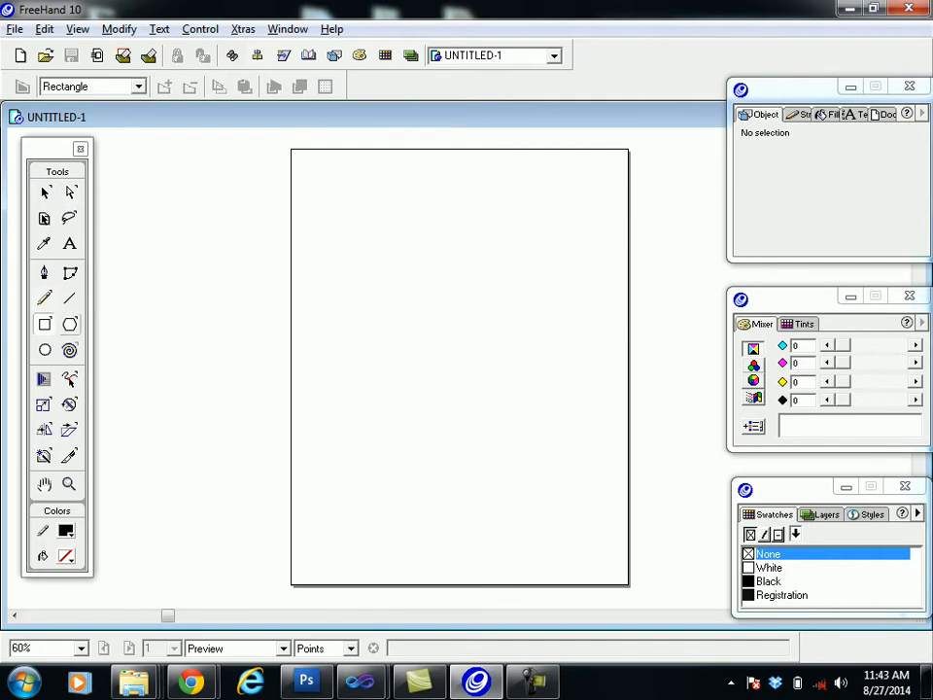
Step: Draw a rectangle about 168 by 139 points in the page's upper left area and fill it with orange
drag(332, 181, 423, 258)
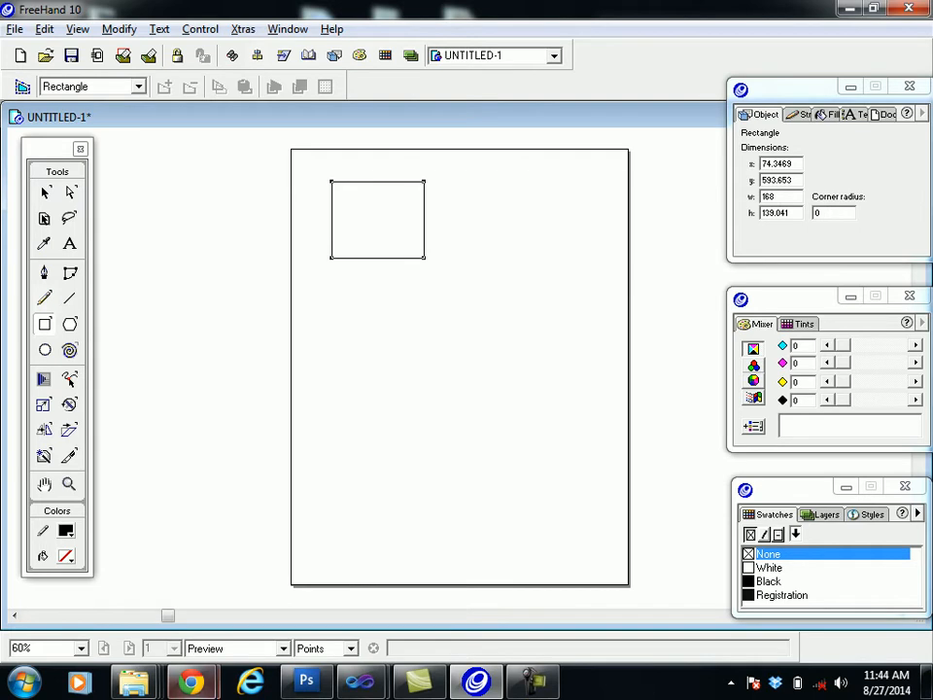
click(66, 555)
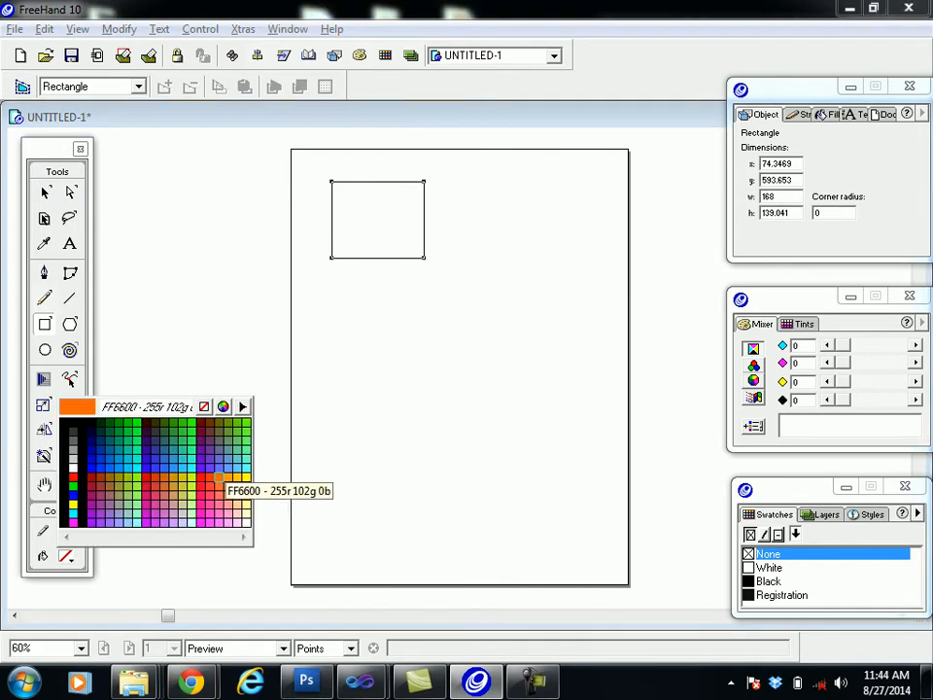
click(216, 484)
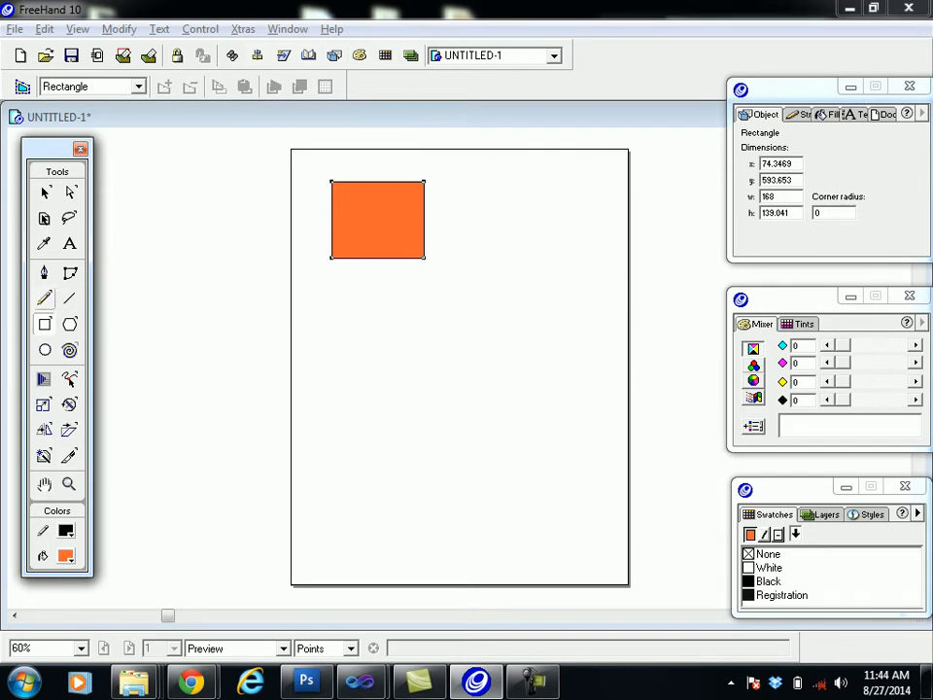
Step: Set the Rectangle tool's corner radius to 39, draw a rounded rectangle about 245 by 214 points mid-page, and delete it
double_click(44, 323)
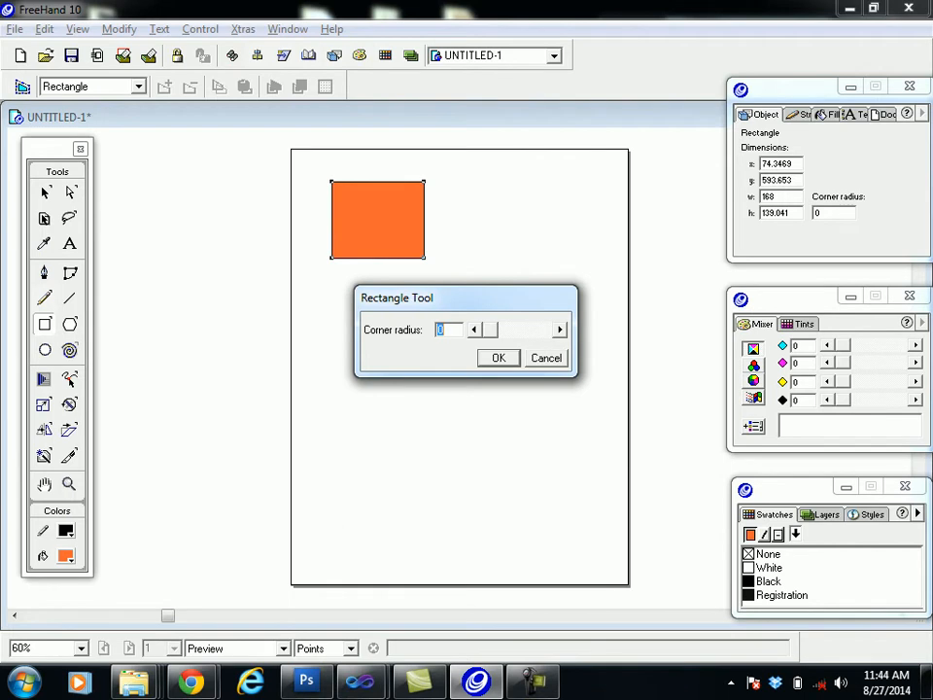
text(39)
key(Return)
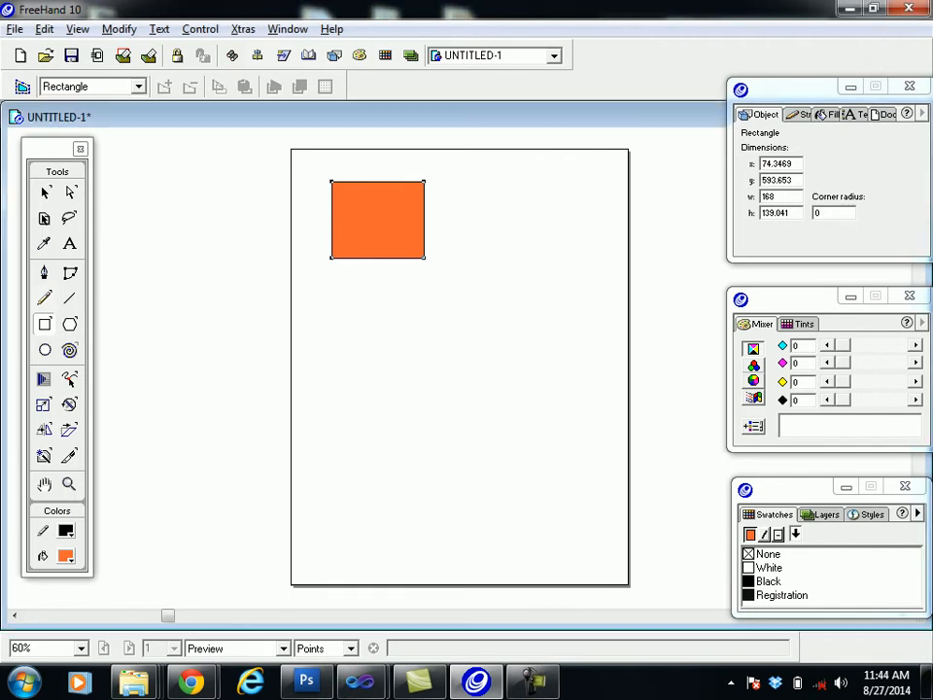
drag(377, 324, 512, 442)
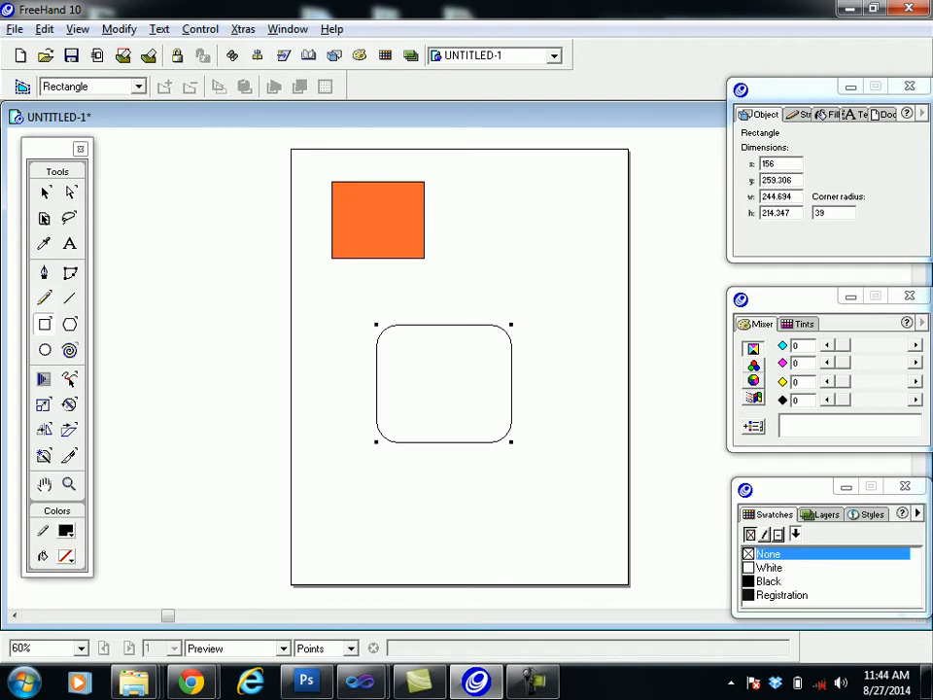
key(Delete)
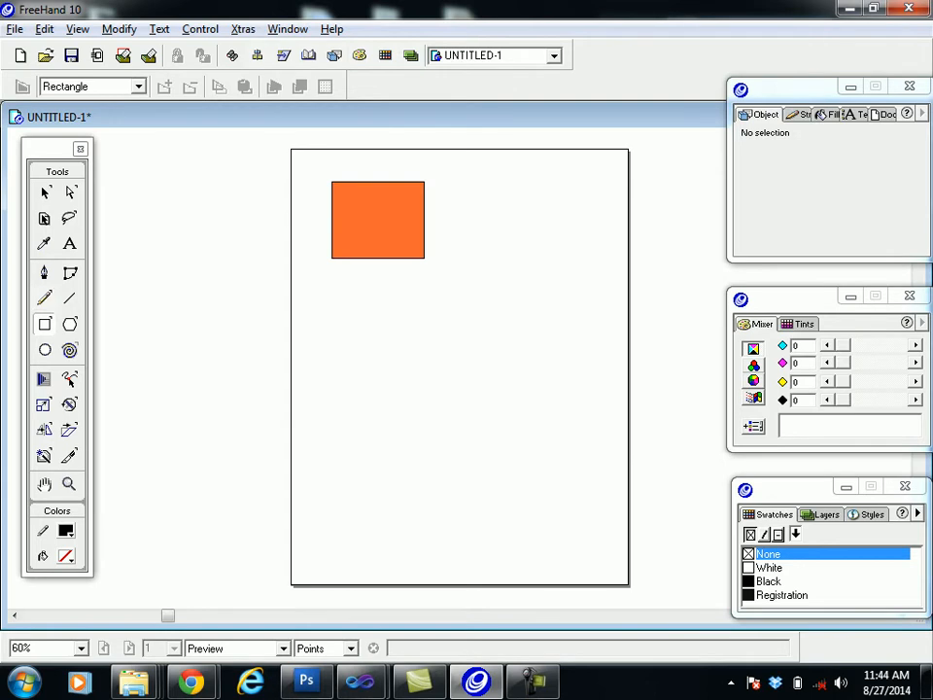
double_click(44, 323)
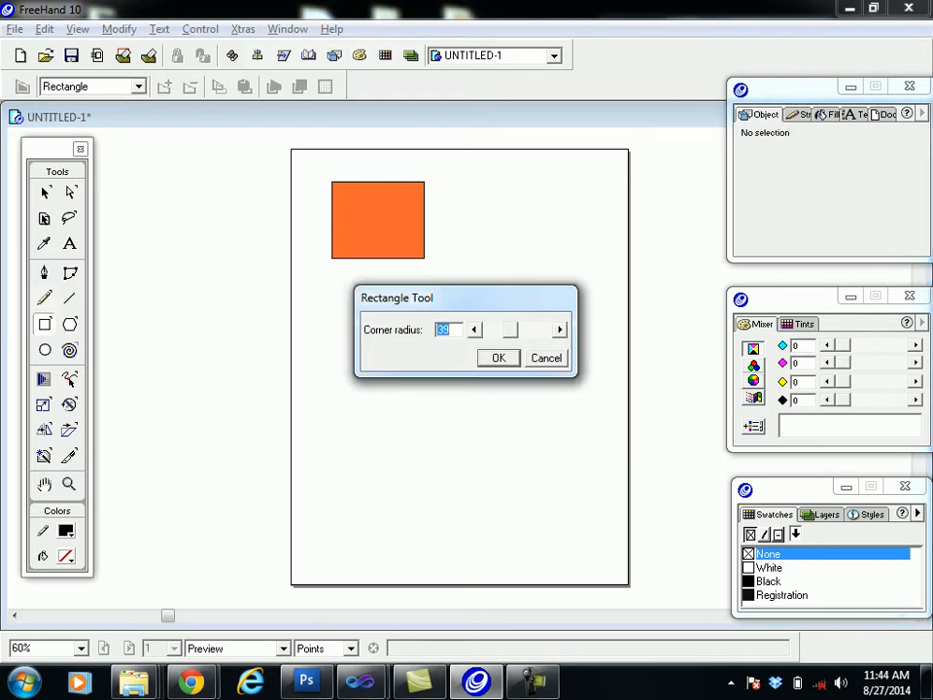
text(20)
key(Return)
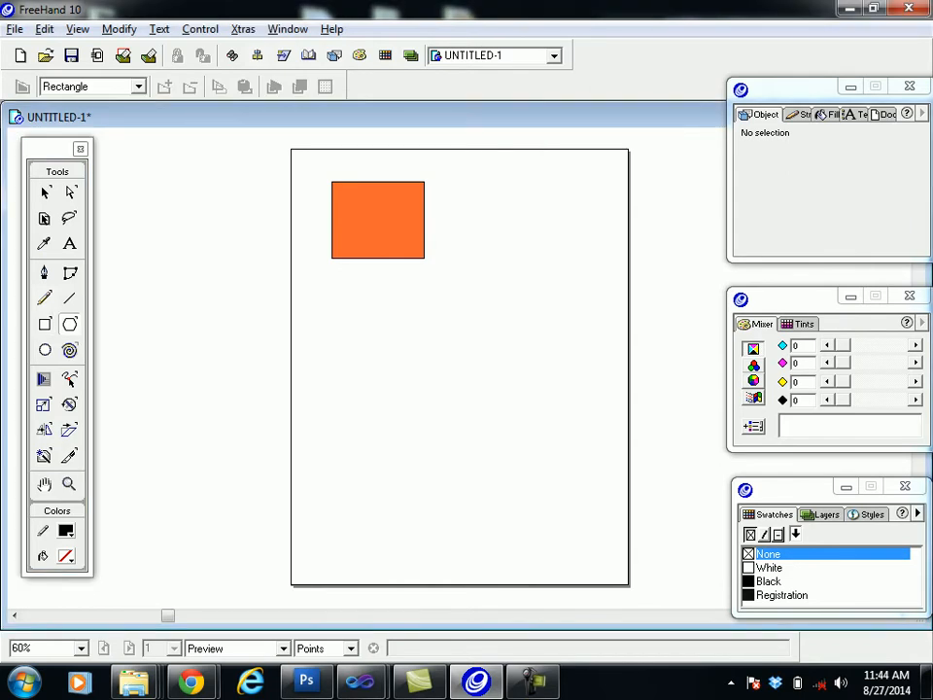
Step: Set the Polygon tool to the Polygon shape with 3 sides
double_click(69, 324)
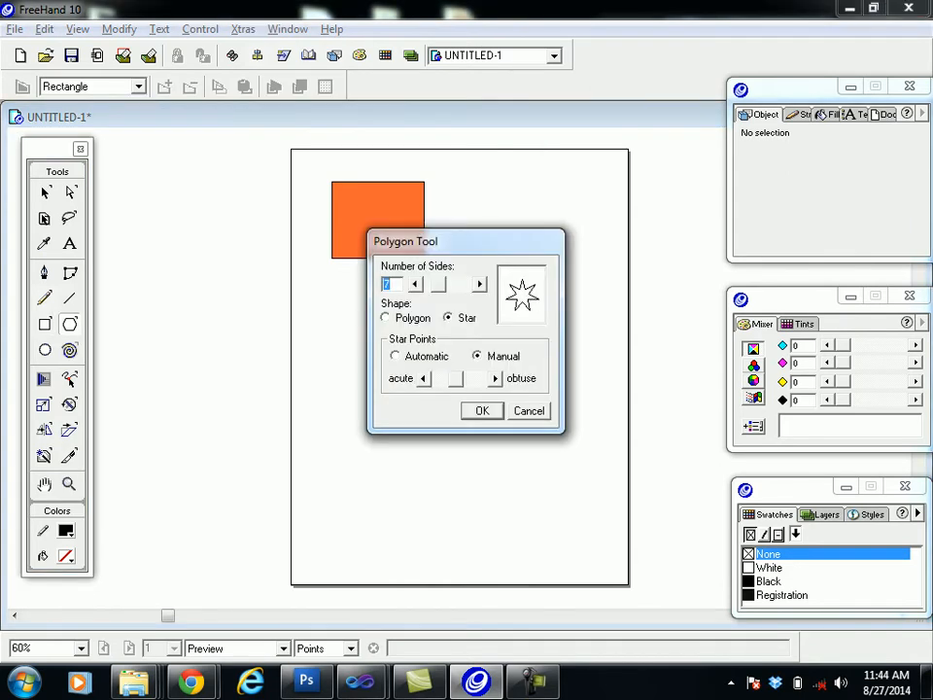
click(386, 318)
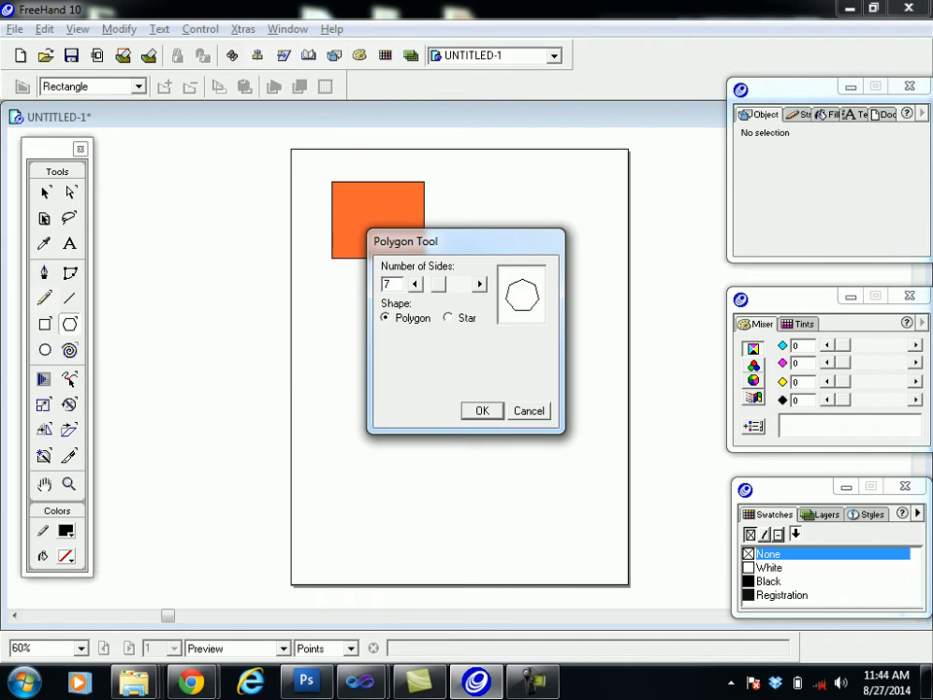
drag(438, 284, 430, 284)
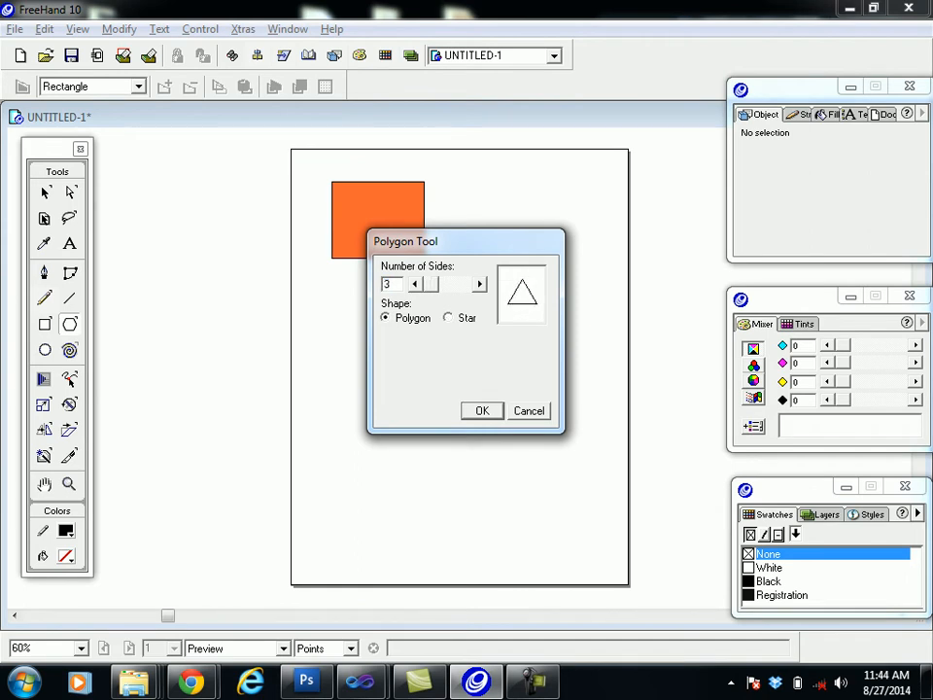
Step: Try progressively higher side counts for the polygon and return the number of sides to 3
click(480, 284)
click(479, 284)
click(479, 284)
click(479, 284)
click(479, 283)
click(479, 284)
click(480, 283)
click(479, 284)
click(479, 284)
click(479, 283)
click(479, 284)
click(479, 284)
click(479, 284)
click(479, 284)
drag(458, 284, 430, 284)
Step: Switch the Polygon tool's shape to Star and adjust its number of sides to 8
click(448, 317)
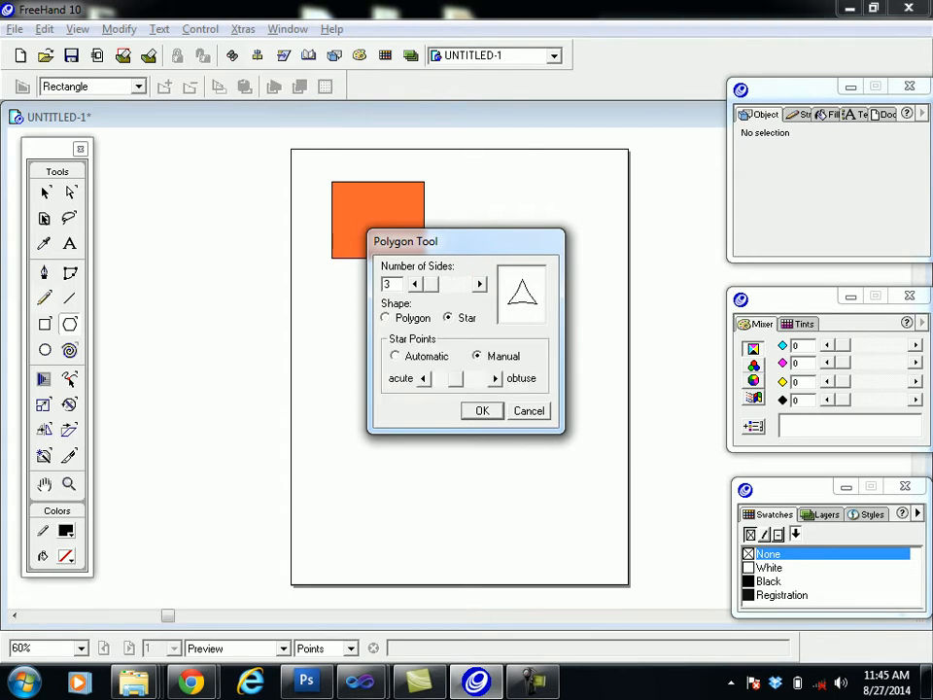
click(479, 284)
click(479, 284)
click(479, 284)
click(479, 284)
click(479, 283)
click(479, 284)
click(479, 284)
click(479, 283)
click(415, 283)
click(415, 284)
click(415, 284)
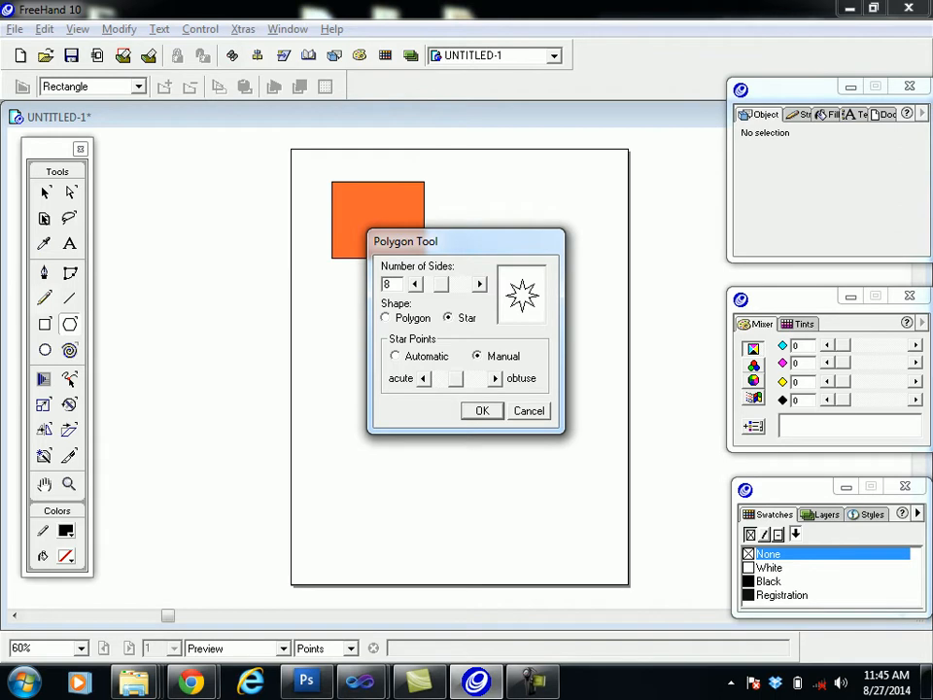
Step: Try 18 sides for the star, and finally reduce the number of sides to 5
click(467, 284)
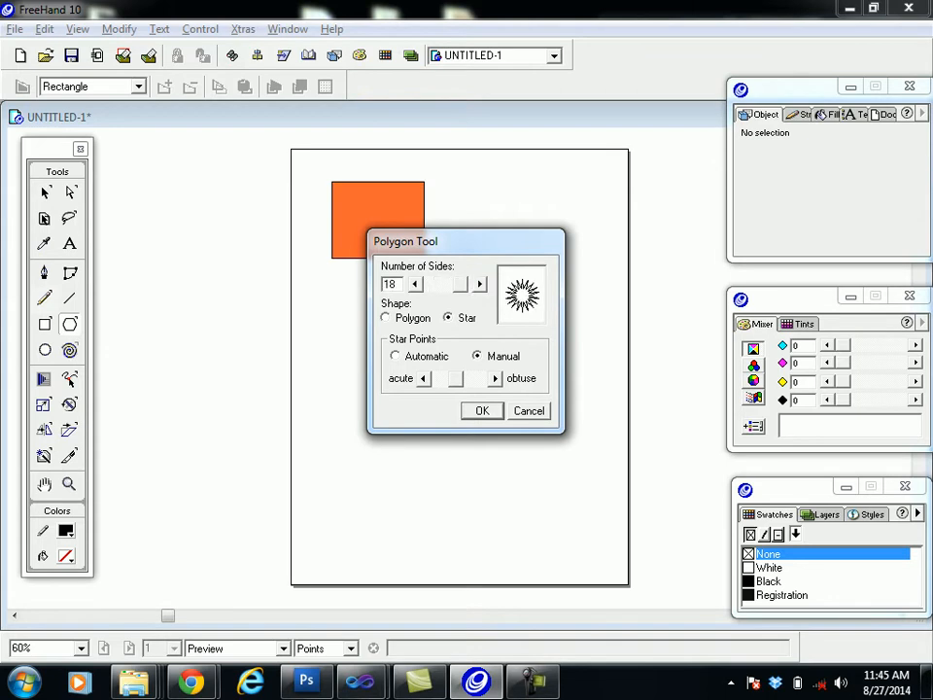
click(429, 284)
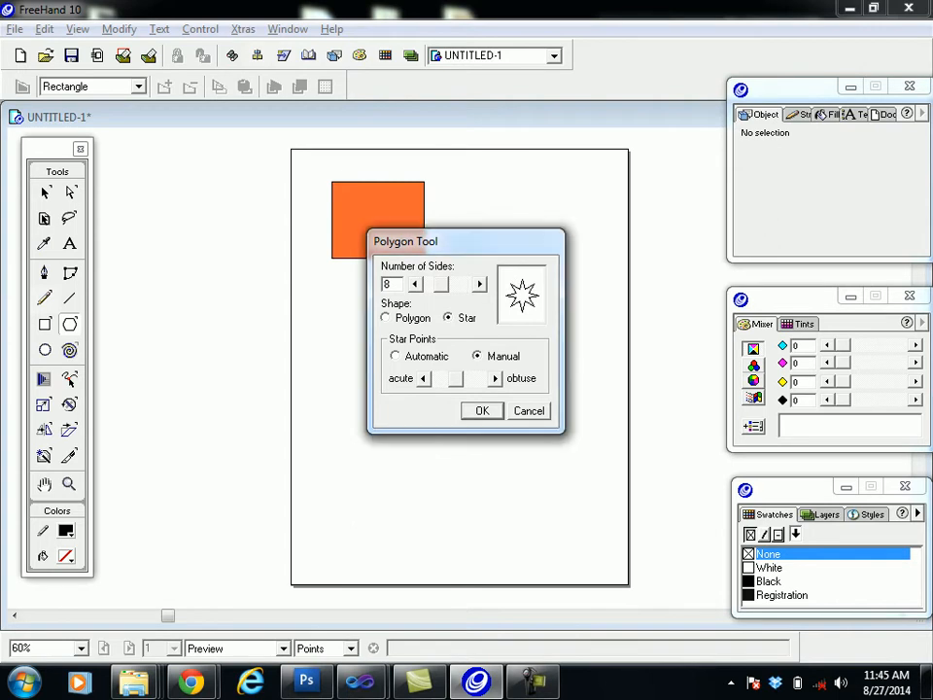
click(415, 284)
click(415, 284)
click(415, 284)
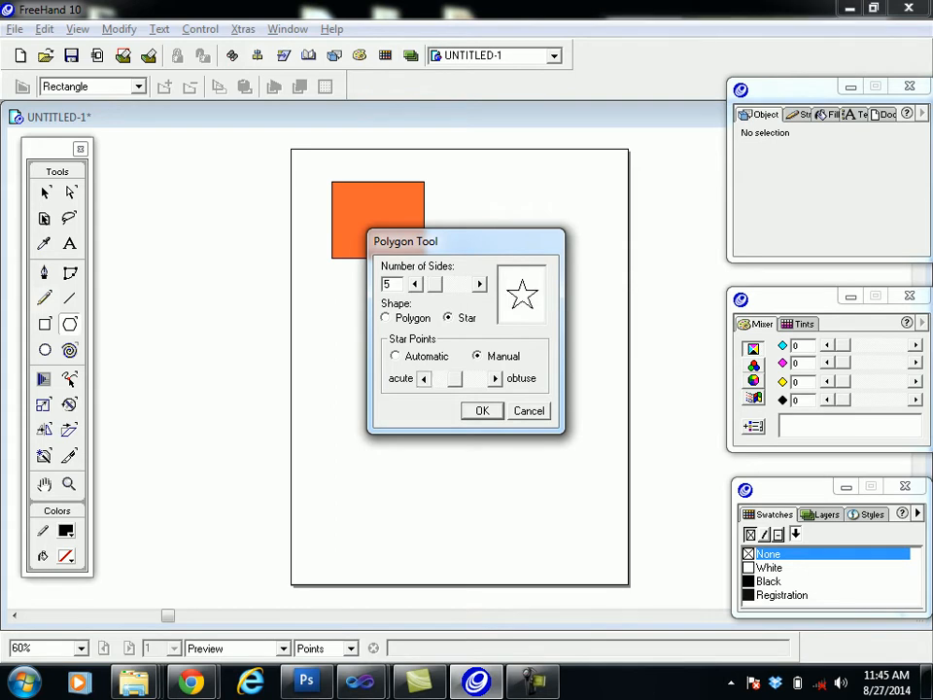
Step: Manually adjust the star points to be slightly more acute and accept the Polygon tool settings
click(424, 378)
click(423, 378)
click(423, 378)
click(424, 378)
click(424, 378)
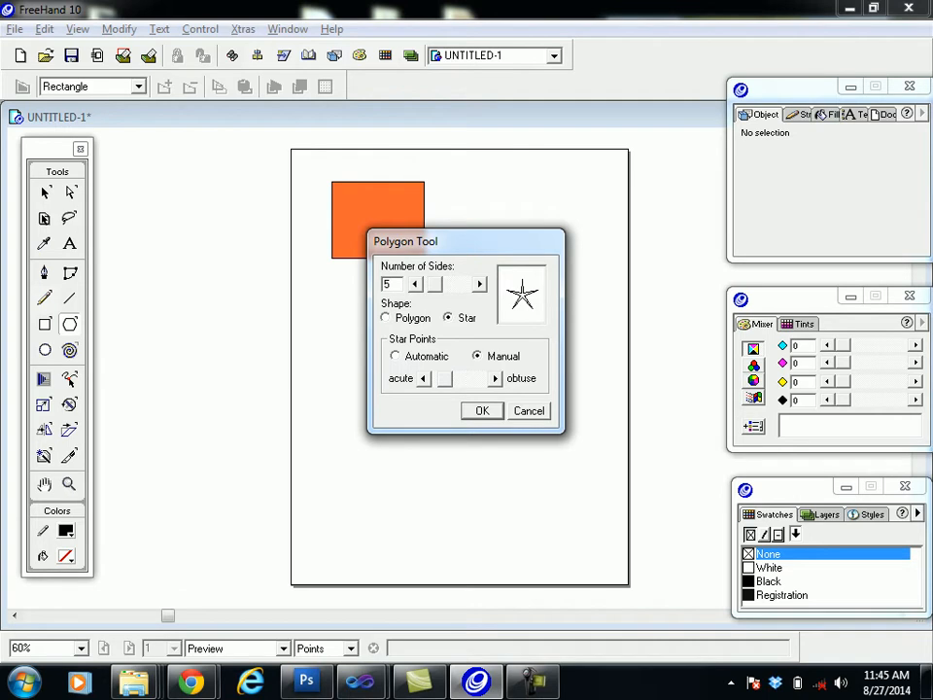
click(495, 378)
mouse_move(446, 378)
mouse_down()
mouse_move(486, 378)
mouse_move(450, 378)
mouse_up()
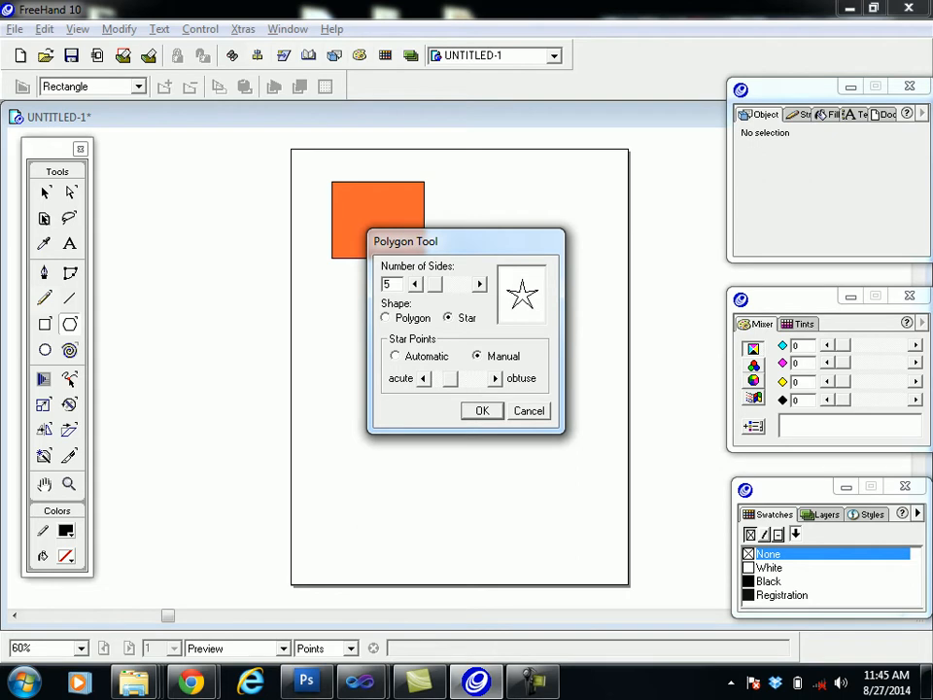
key(Return)
Step: Draw a five-pointed star below the orange rectangle, and delete all objects on the page
drag(379, 350, 292, 351)
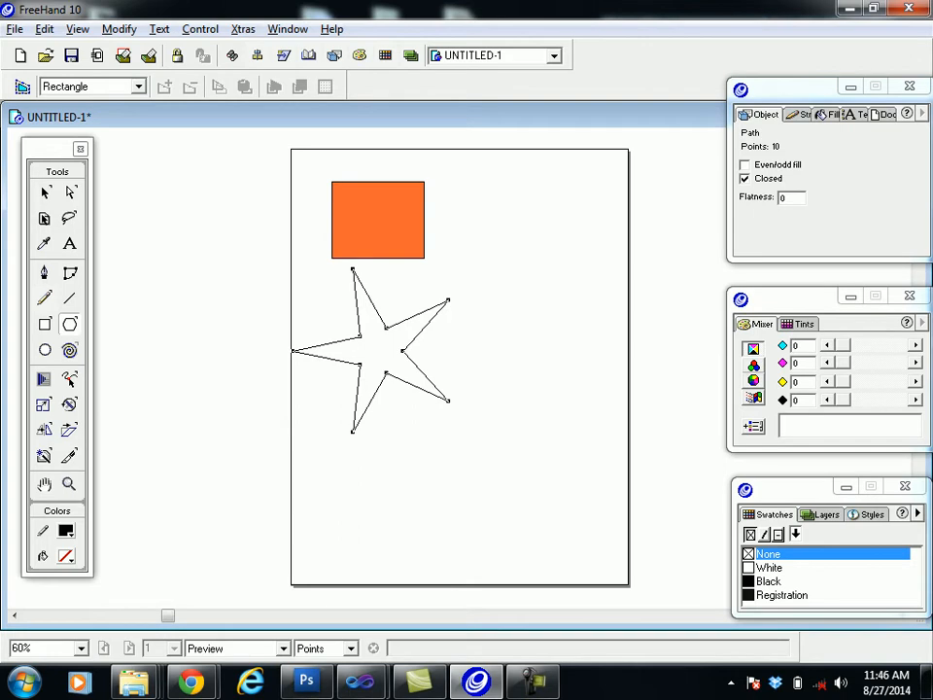
key(ctrl+a)
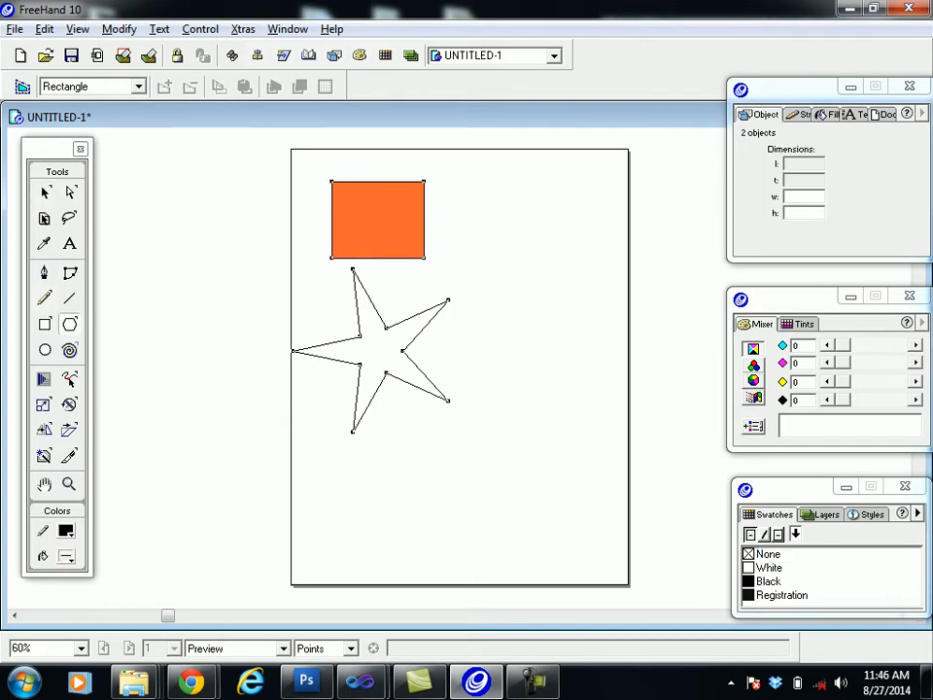
key(Delete)
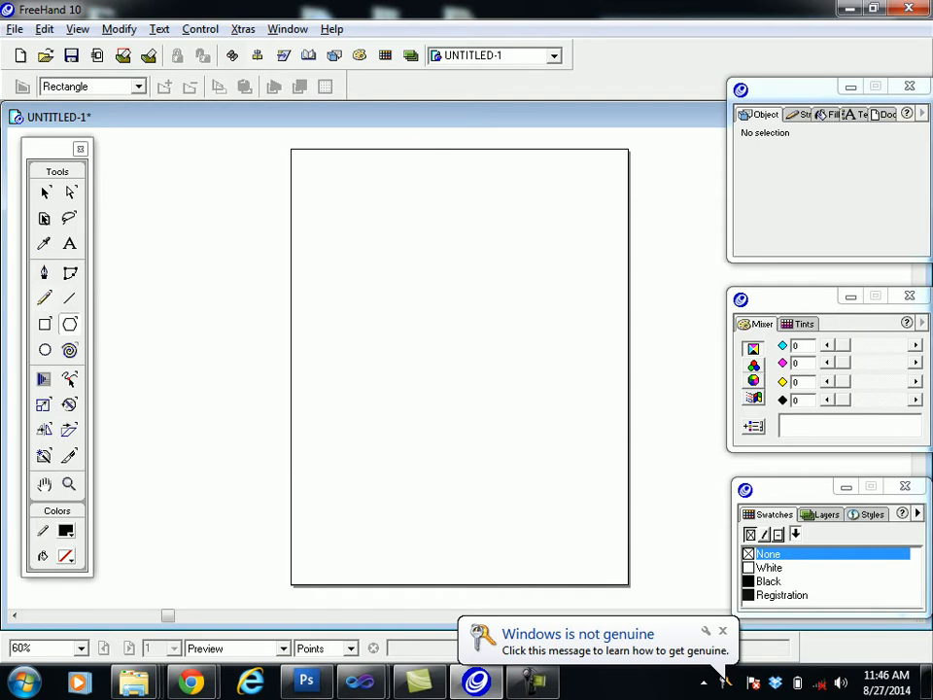
Step: Show the Xtra Tools toolbar and move it over the page's upper edge
key(alt+w)
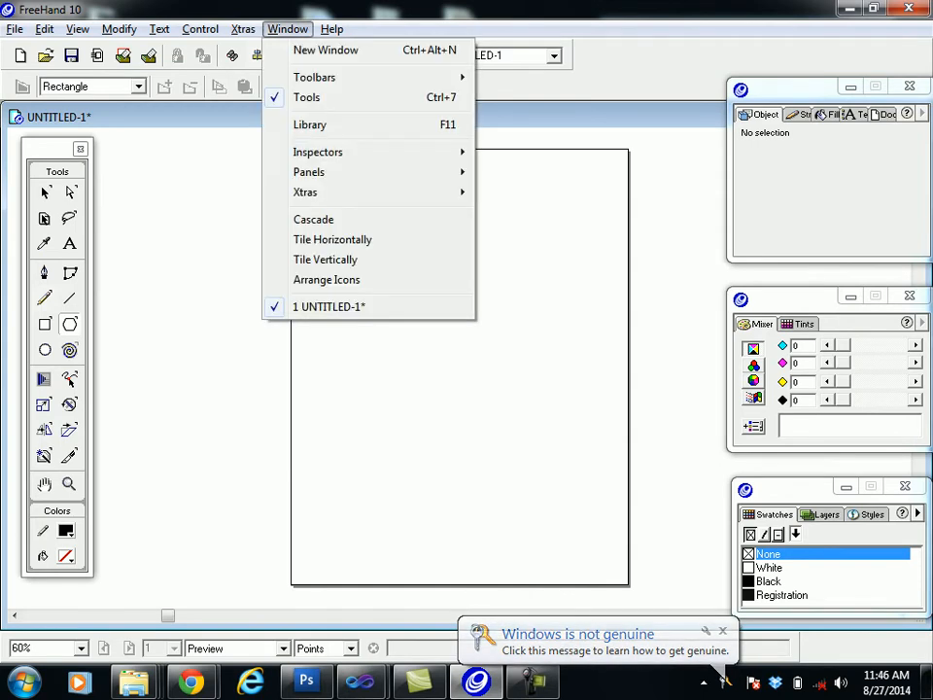
mouse_move(370, 77)
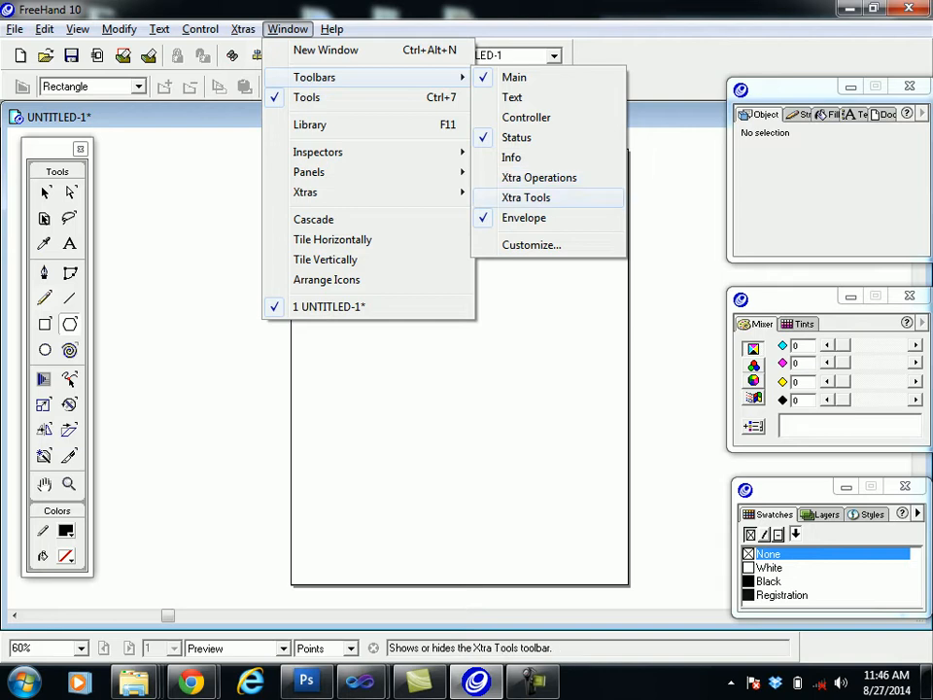
key(Return)
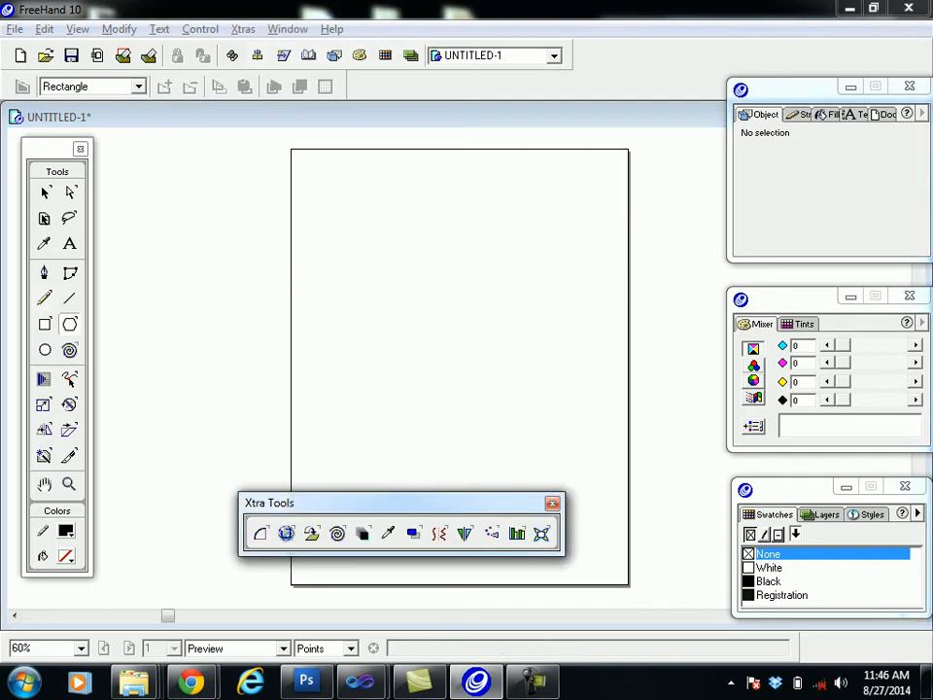
drag(292, 502, 434, 130)
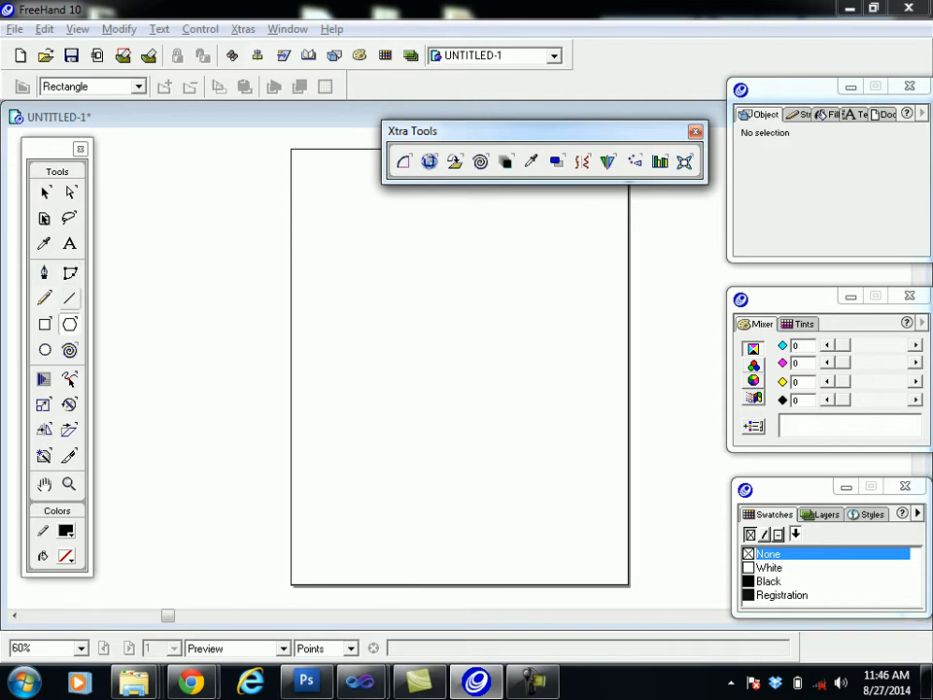
Step: Set the Rectangle tool's corner radius to 0
click(45, 324)
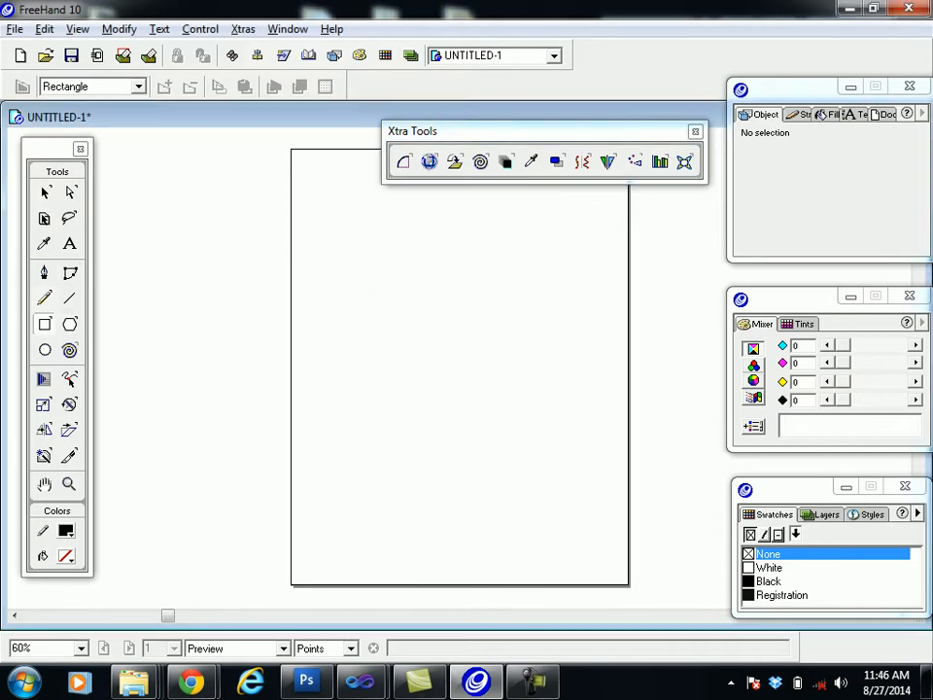
double_click(45, 324)
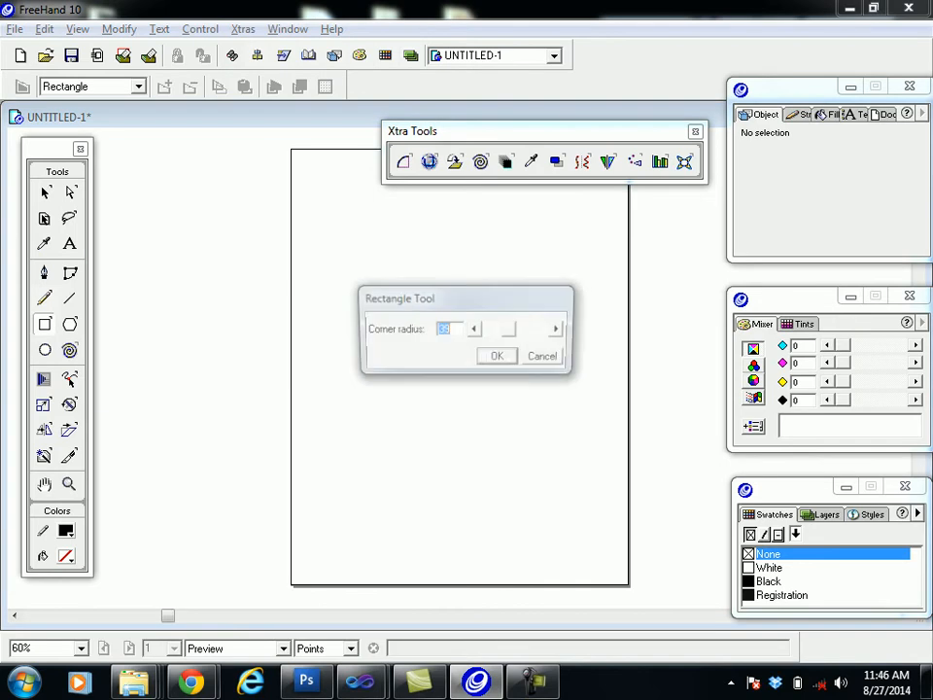
text(4)
key(BackSpace)
text(0)
key(Return)
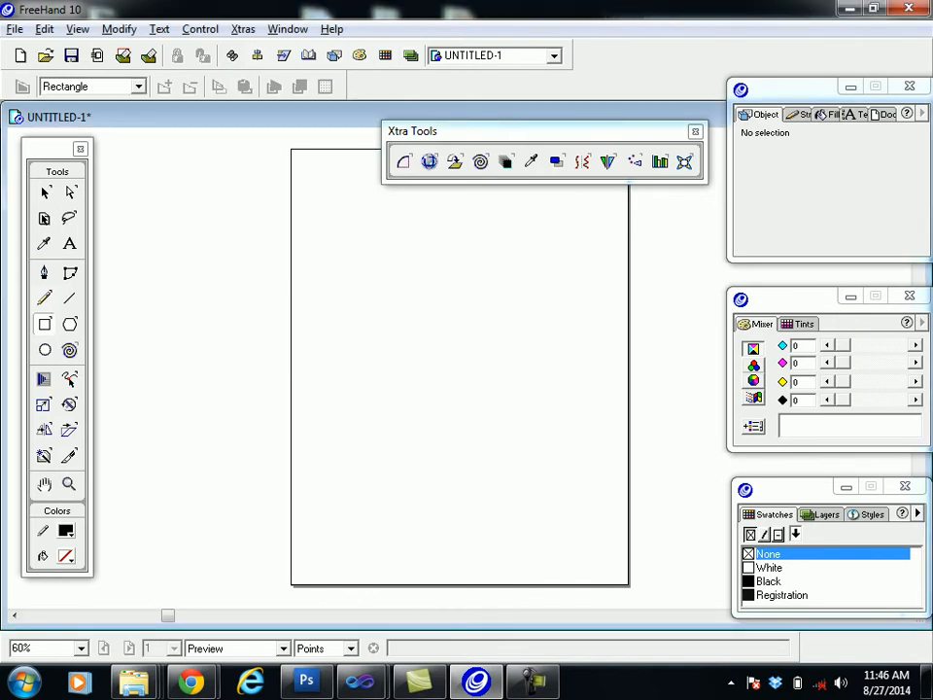
Step: Draw a rectangle about 283 by 291 points mid-page and fill it with light orange, undoing any stray rectangle beside the page
mouse_move(374, 287)
mouse_down()
mouse_move(525, 452)
mouse_move(531, 446)
mouse_up()
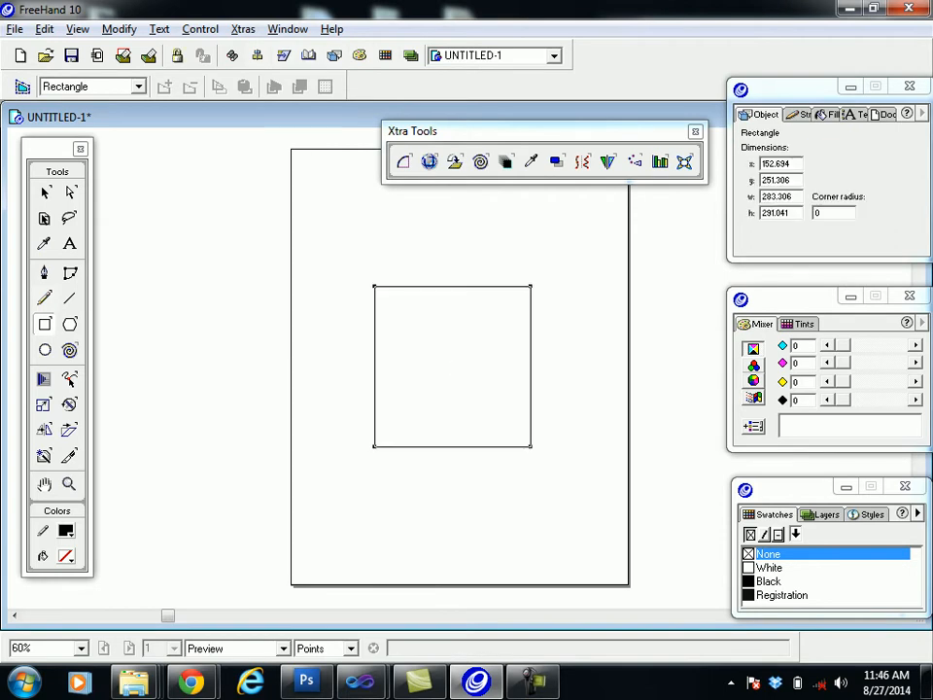
click(66, 555)
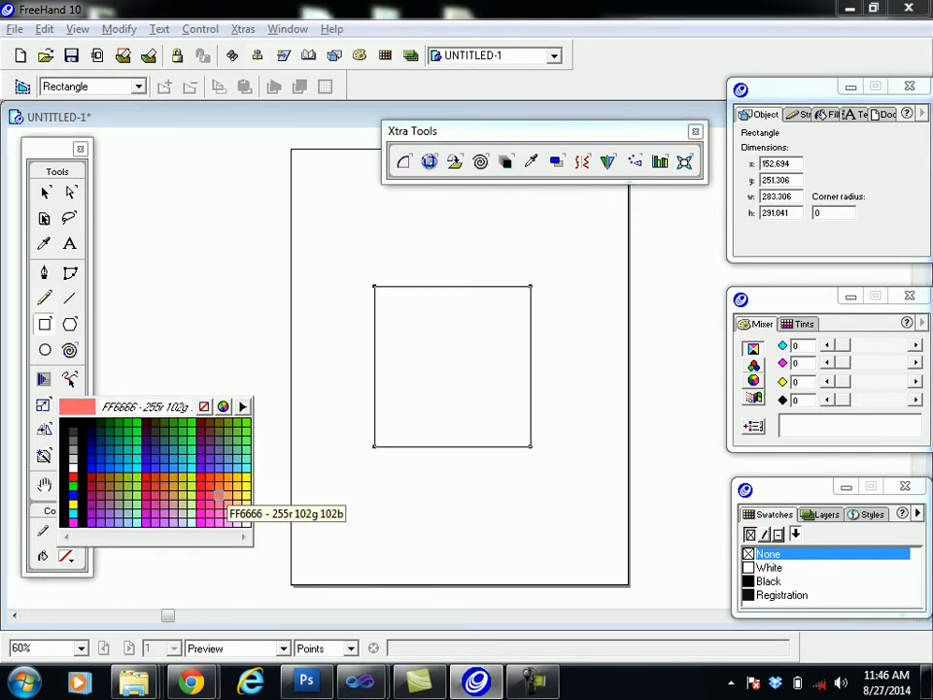
click(230, 496)
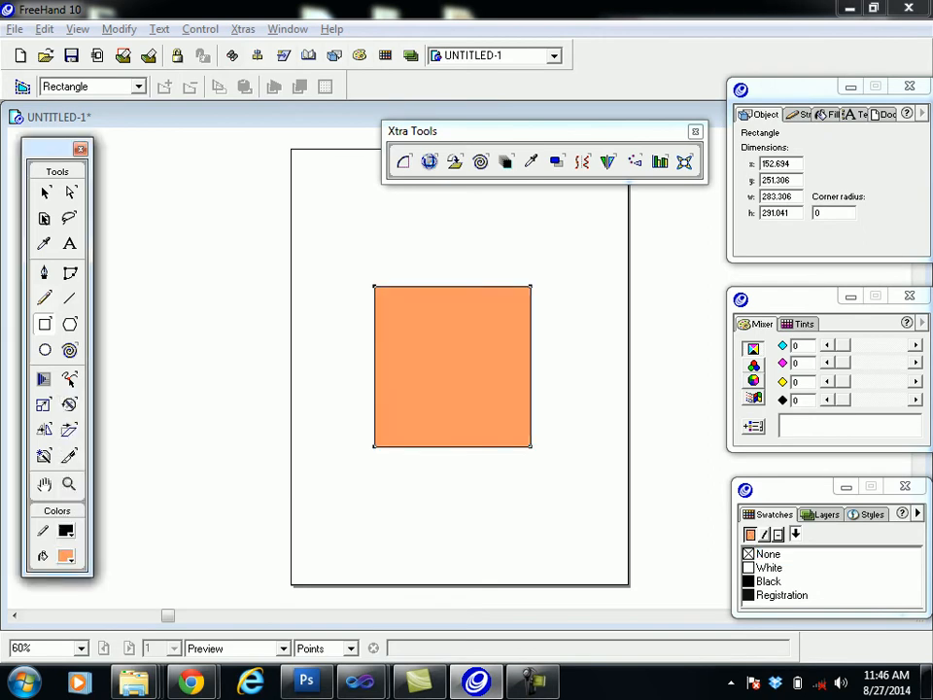
drag(164, 365, 229, 370)
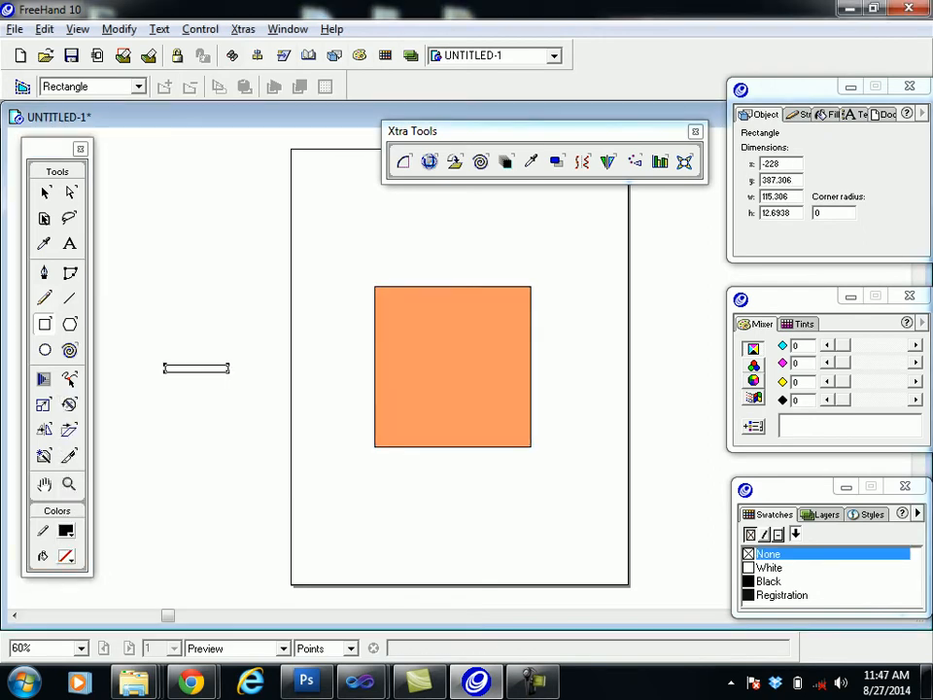
key(ctrl+z)
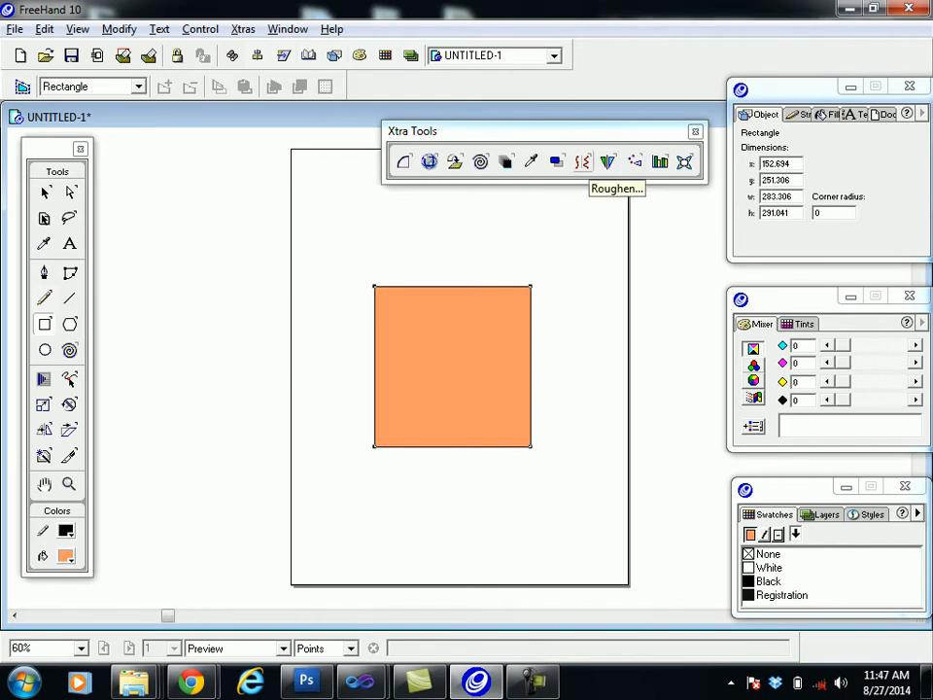
Step: Roughen the edges of the orange rectangle into dense spikes with the Roughen tool, and undo the effect
click(582, 162)
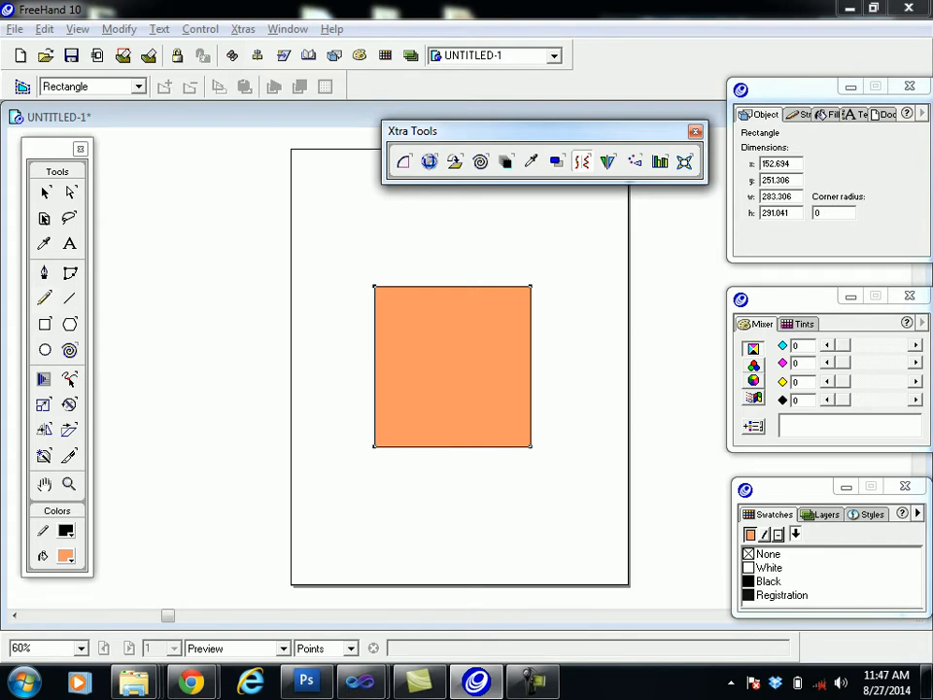
drag(459, 461, 680, 534)
click(44, 193)
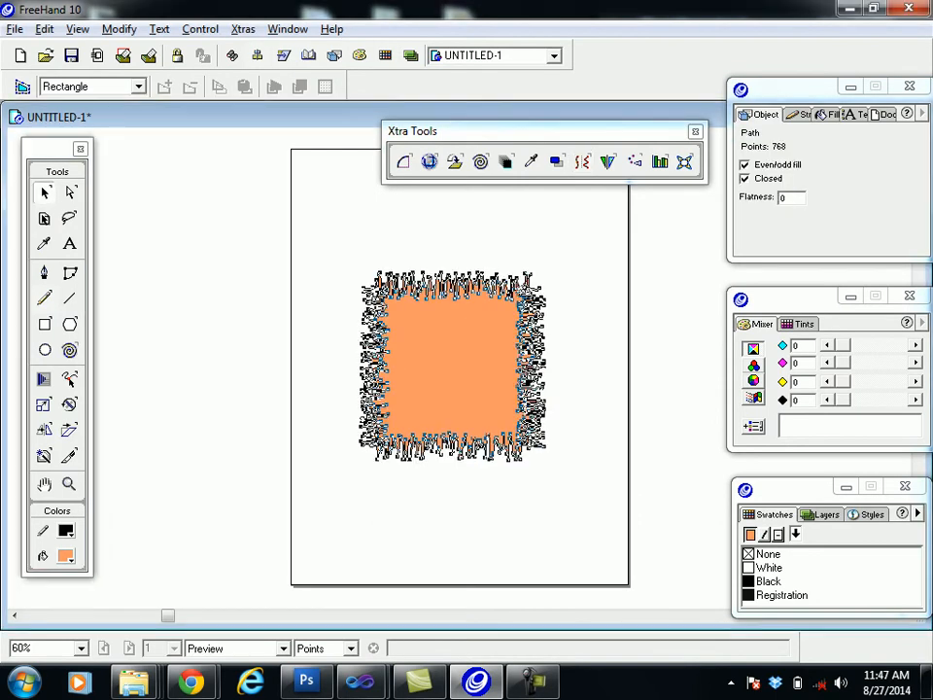
key(Tab)
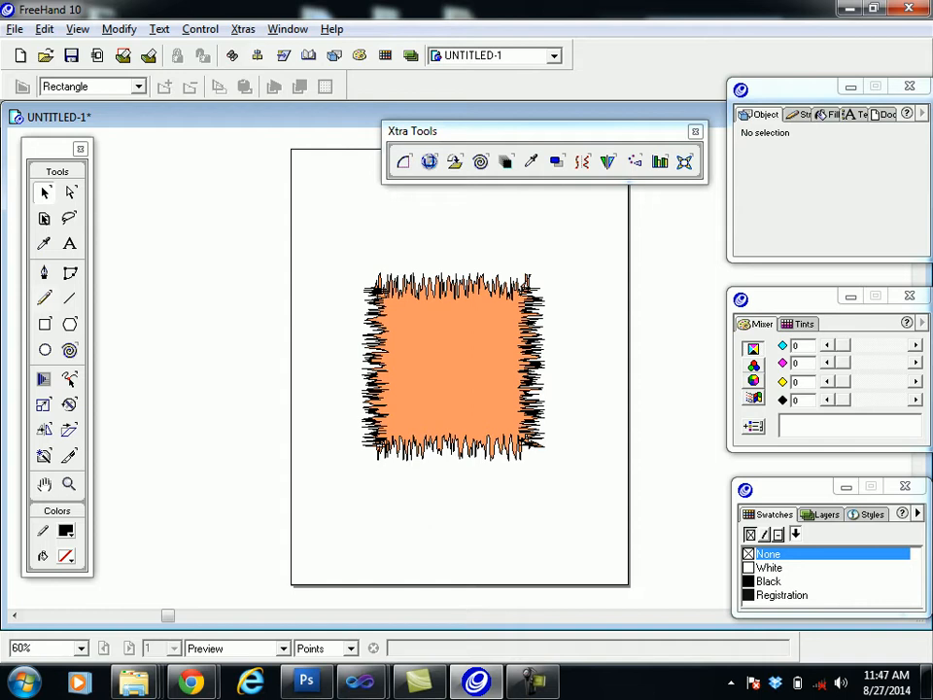
key(ctrl+z)
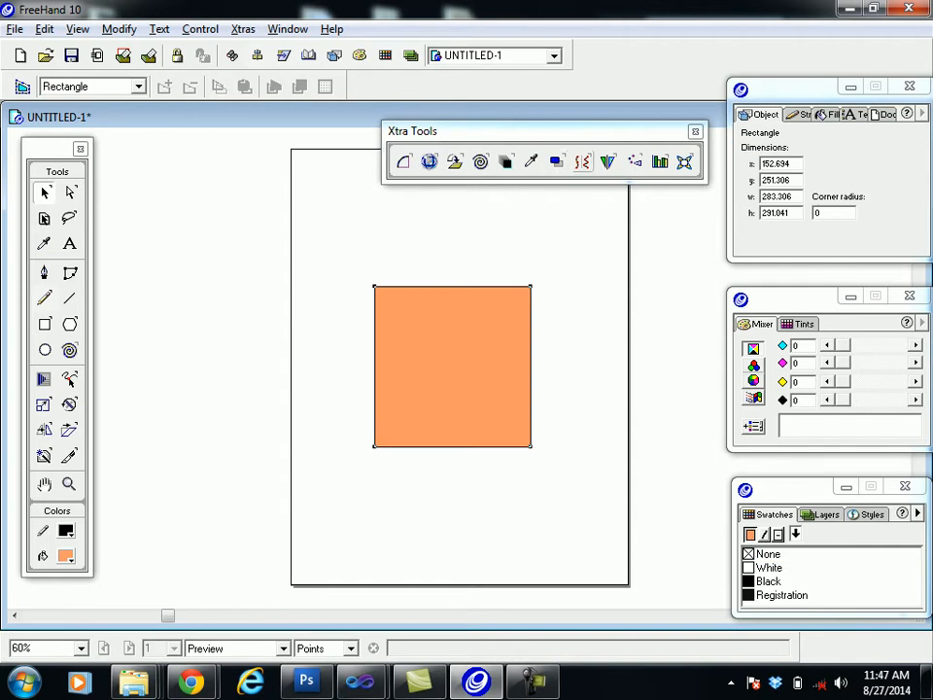
Step: Add a paler shadow copy offset down and right behind the orange rectangle, and undo it
click(582, 161)
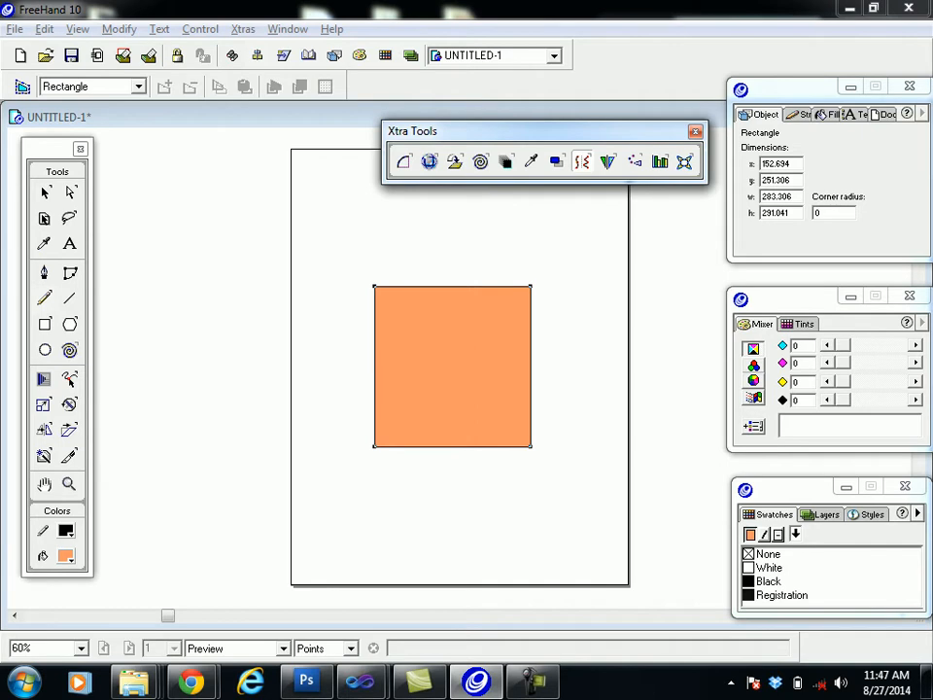
click(555, 161)
drag(452, 365, 516, 423)
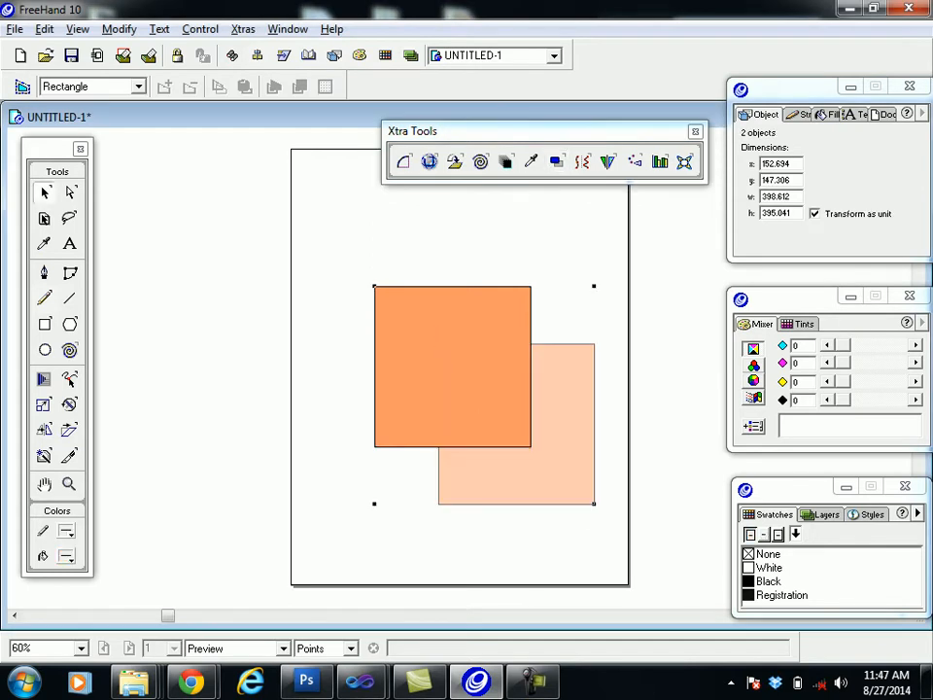
key(ctrl+z)
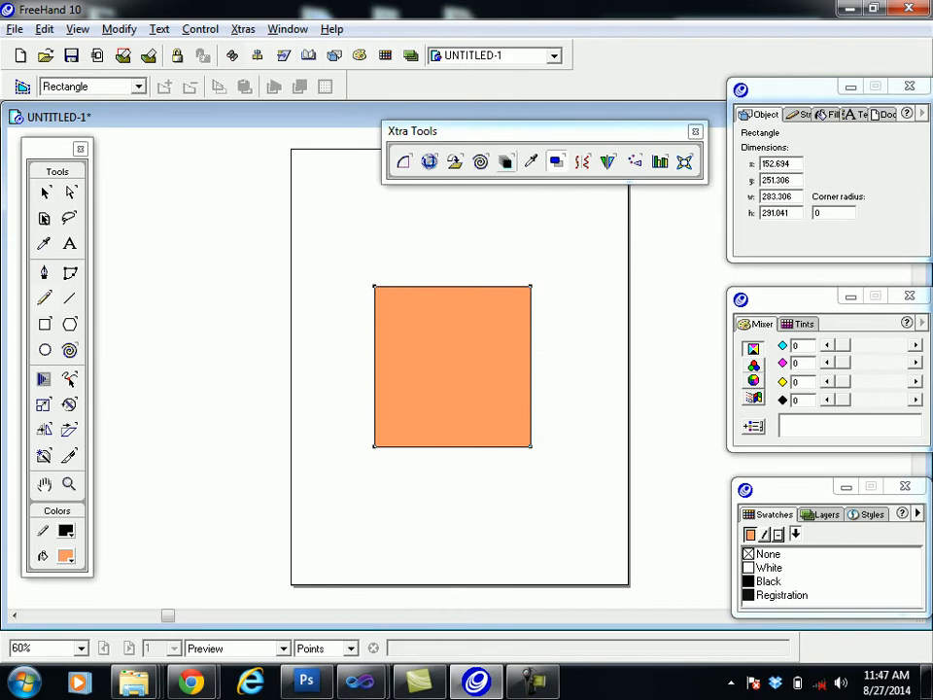
Step: Smudge the orange rectangle diagonally toward the page's lower-right corner so the copies fade out, and undo the smudge
click(506, 162)
drag(475, 354, 567, 441)
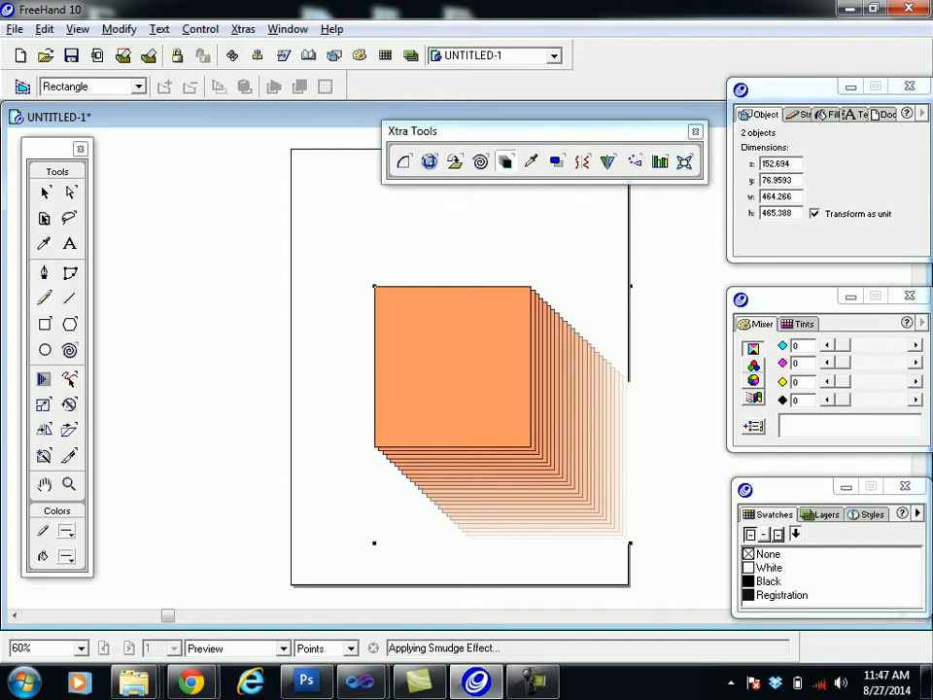
key(ctrl+z)
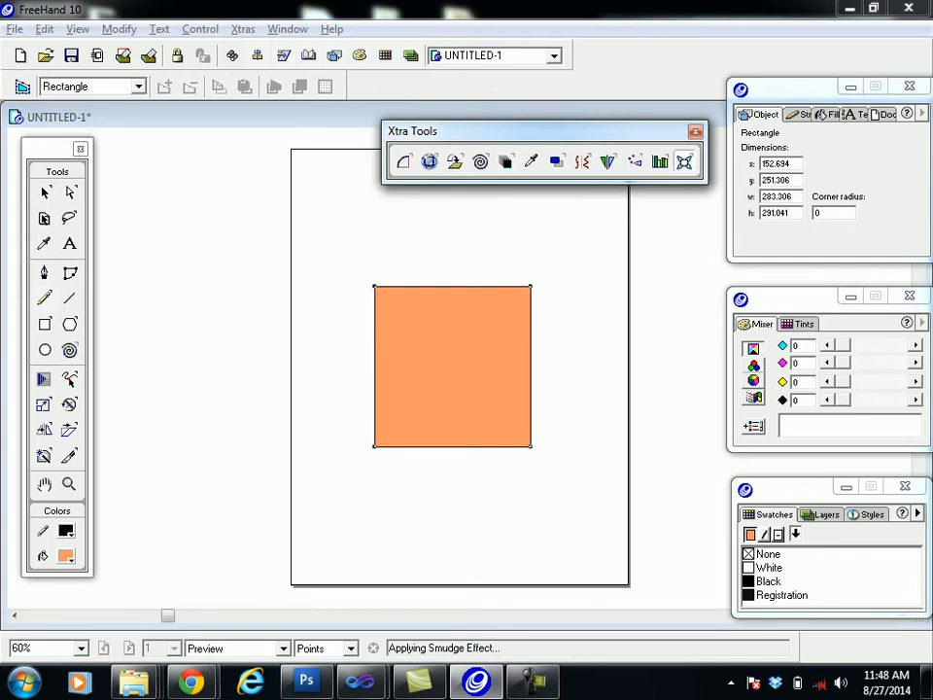
Step: Bend the orange rectangle's outline into rounded petals by pulling downward from its upper edge, and undo the distortion
drag(531, 287, 530, 322)
key(ctrl+z)
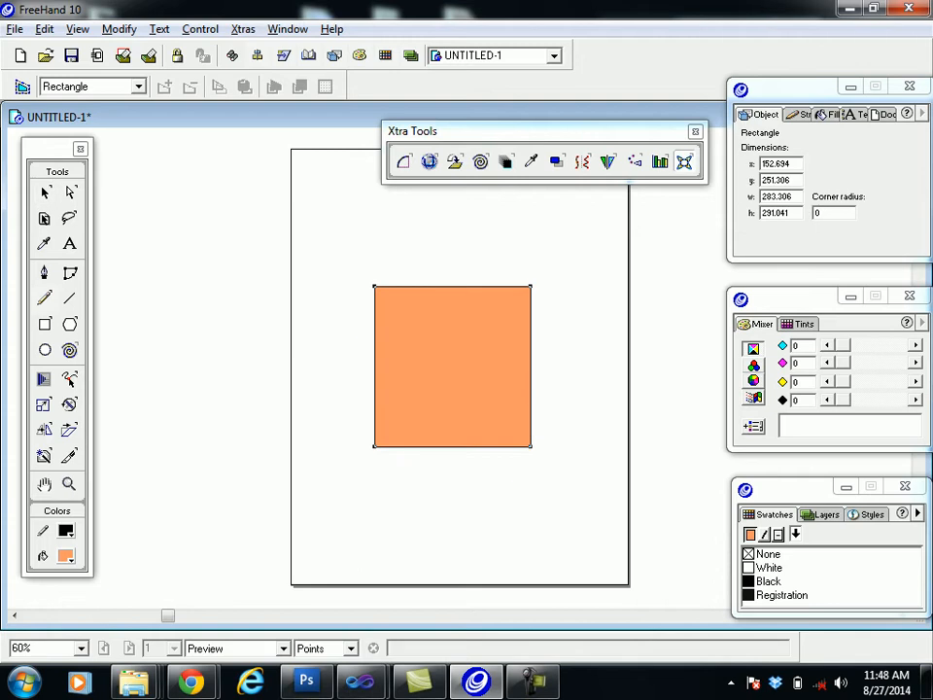
drag(451, 286, 452, 622)
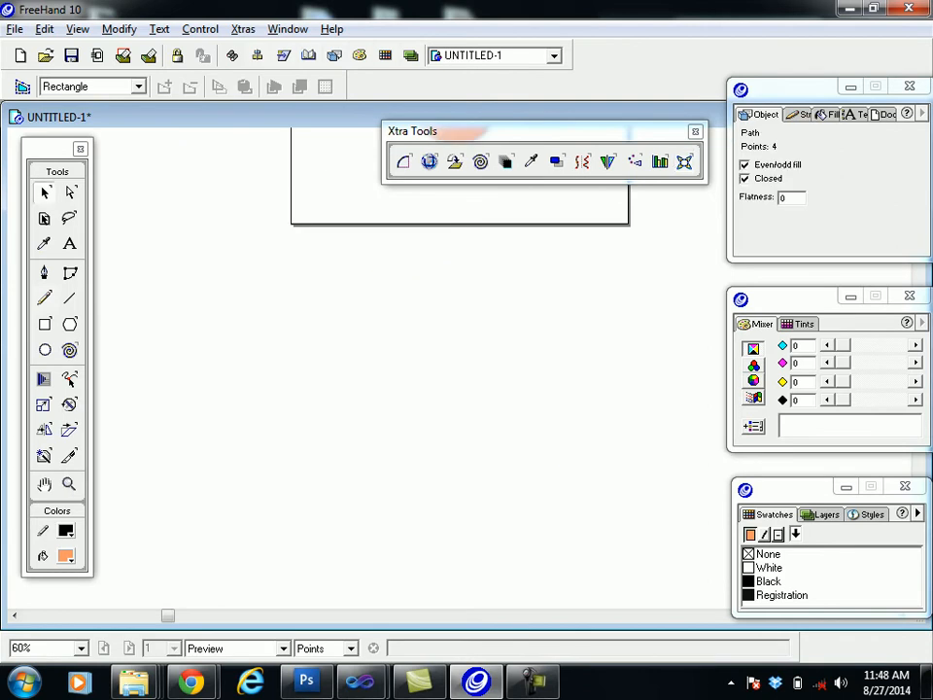
key(ctrl+shift+w)
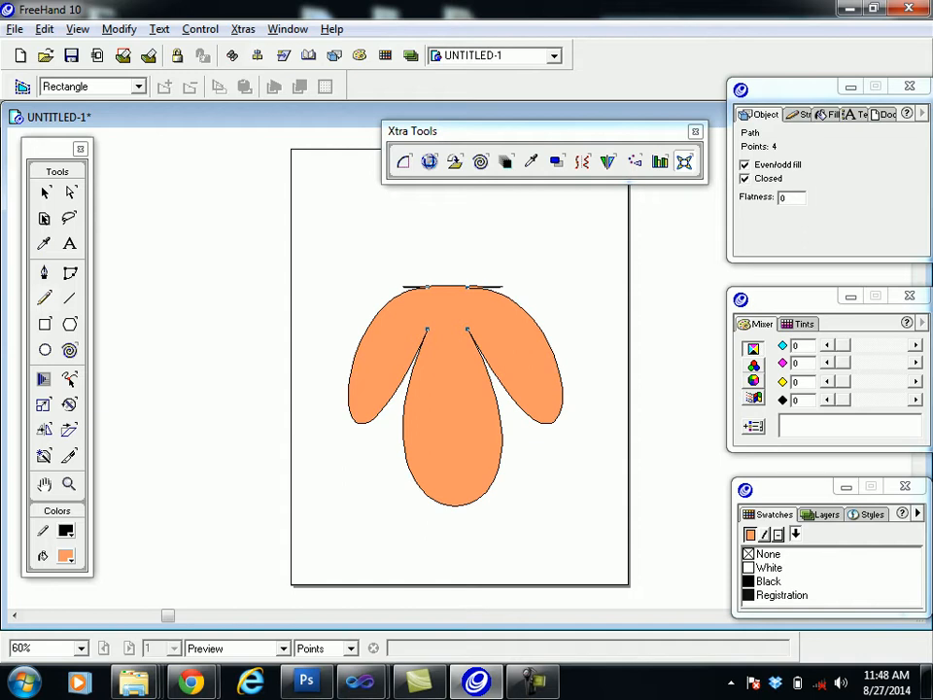
key(ctrl+z)
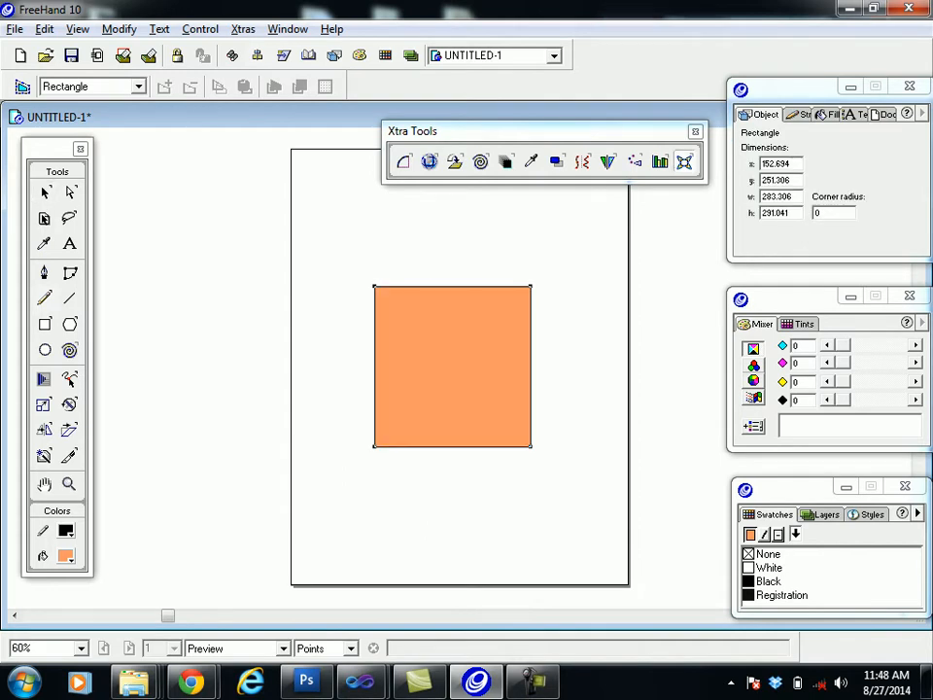
Step: Undo the orange rectangle, then spray Shapes.fh10 objects across the page with the Hose tool and undo the spray
key(ctrl+z)
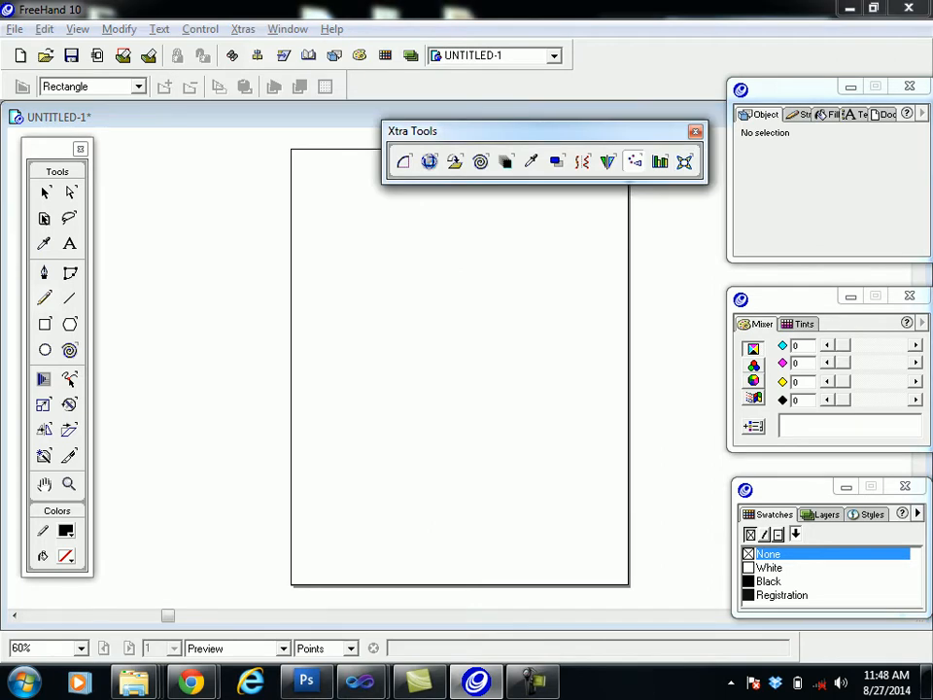
double_click(634, 162)
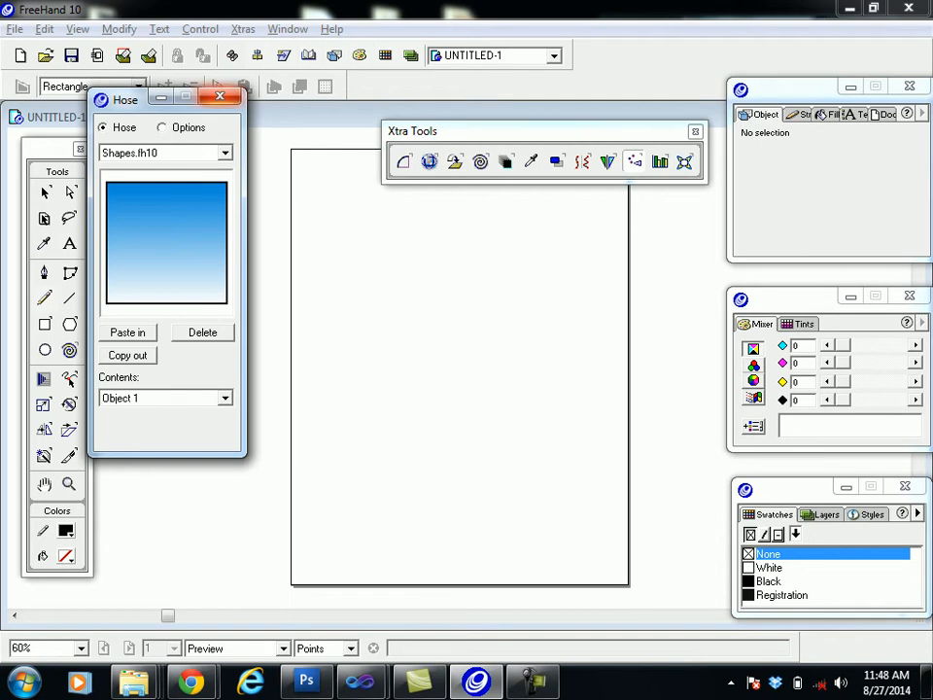
click(219, 97)
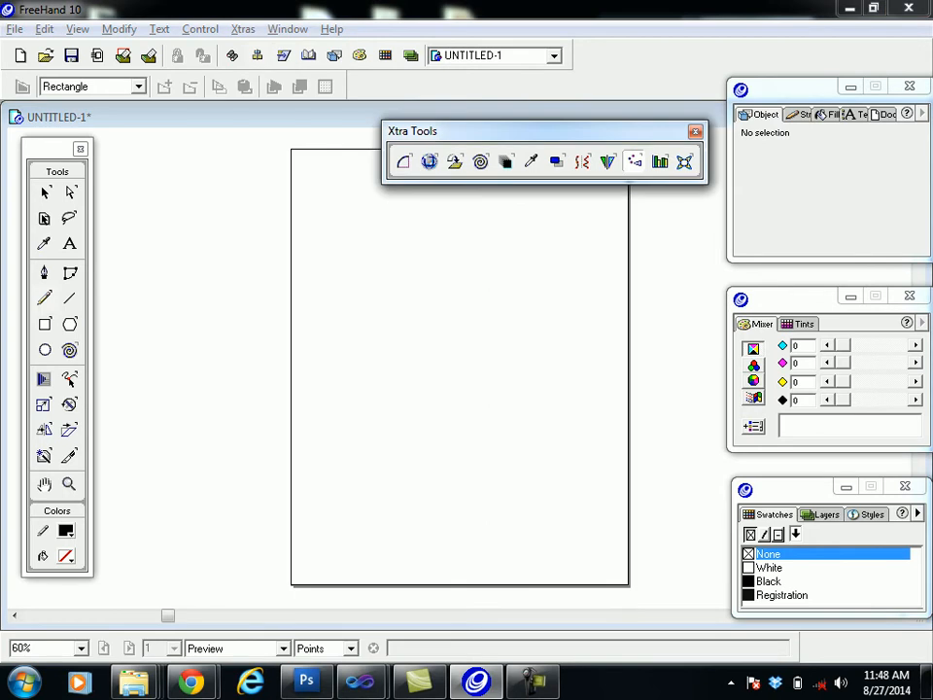
mouse_move(364, 254)
mouse_down()
mouse_move(408, 254)
mouse_move(445, 298)
mouse_move(433, 340)
mouse_move(351, 396)
mouse_move(338, 439)
mouse_move(379, 462)
mouse_move(420, 465)
mouse_move(504, 415)
mouse_move(528, 375)
mouse_move(568, 350)
mouse_move(585, 389)
mouse_move(575, 480)
mouse_up()
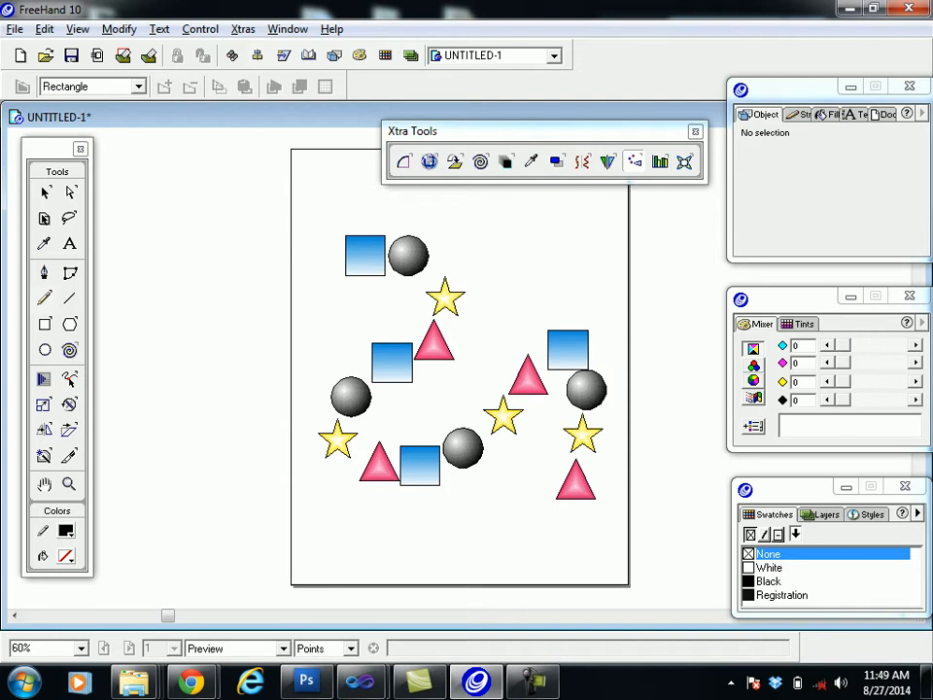
key(ctrl+z)
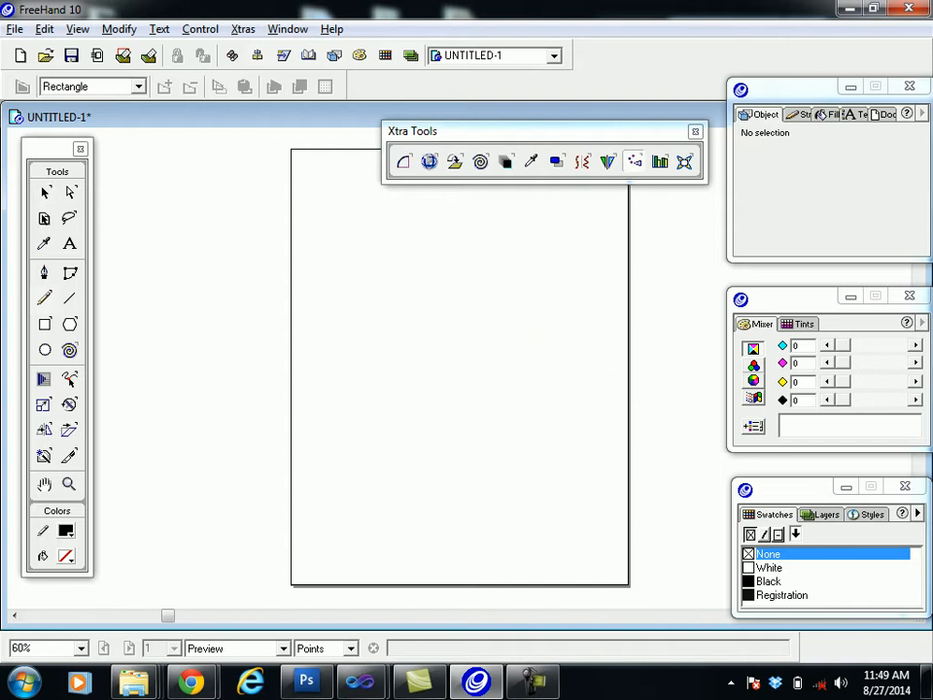
Step: Set the Hose to Clover.fh10 with Object 1, spray a loop of clovers mid-page, and undo the spray
double_click(633, 161)
click(224, 152)
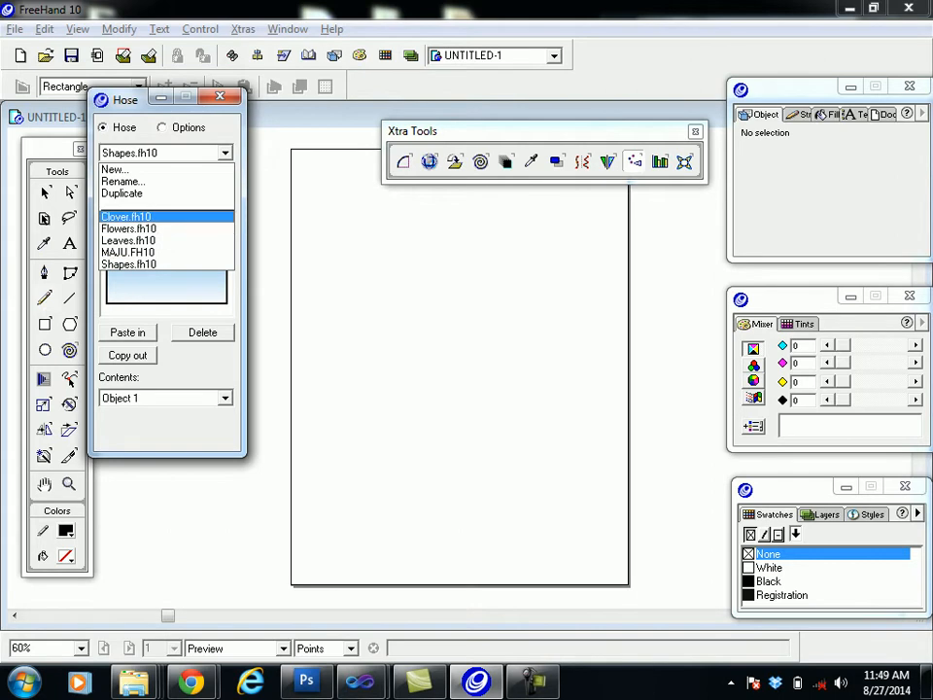
click(126, 216)
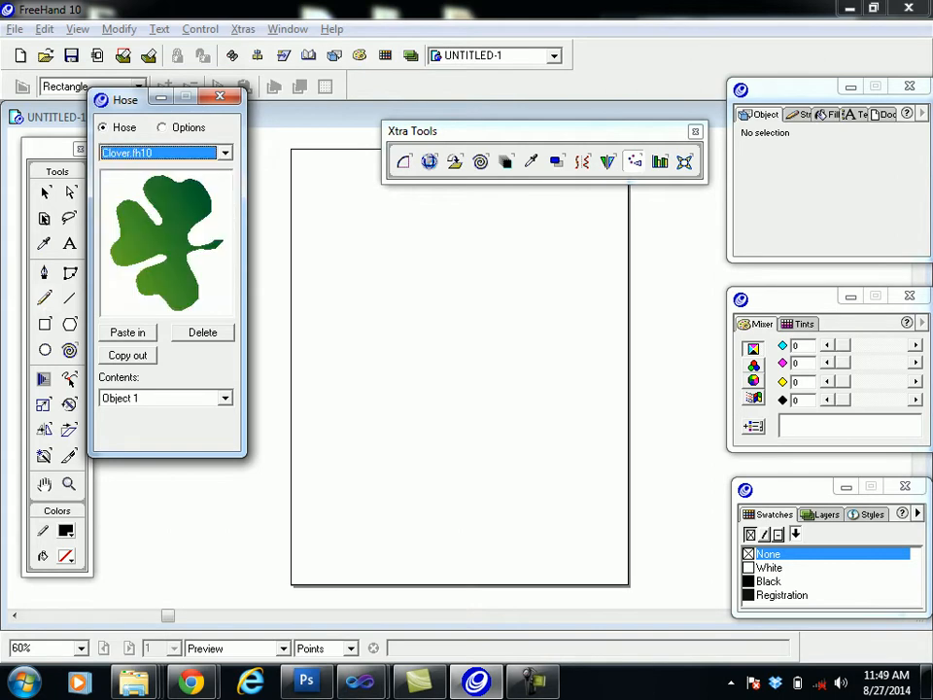
click(224, 398)
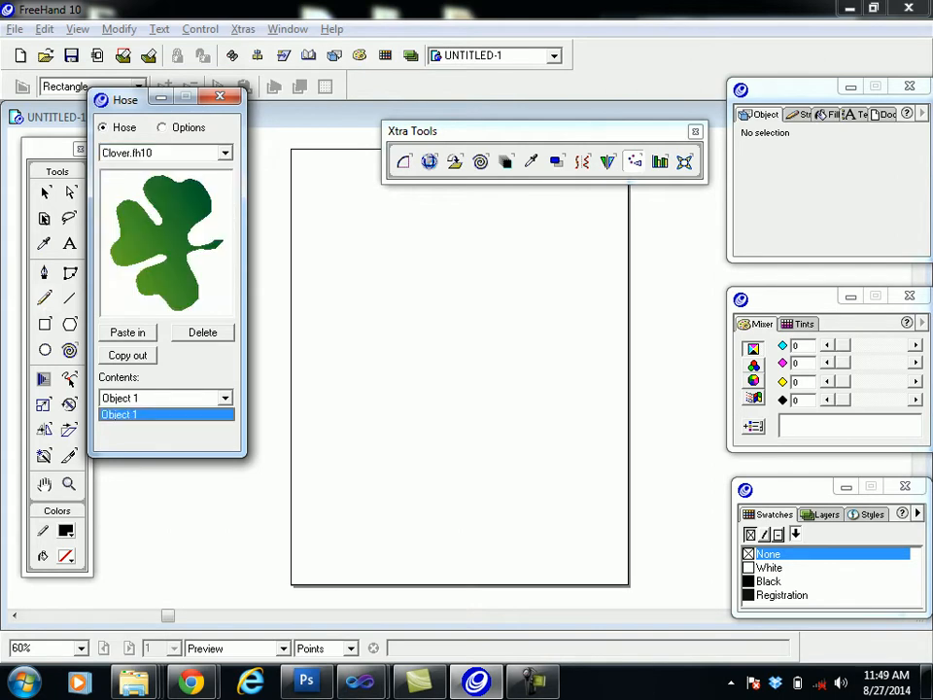
click(166, 414)
mouse_move(418, 388)
mouse_down()
mouse_move(426, 438)
mouse_move(469, 482)
mouse_move(535, 334)
mouse_move(449, 300)
mouse_up()
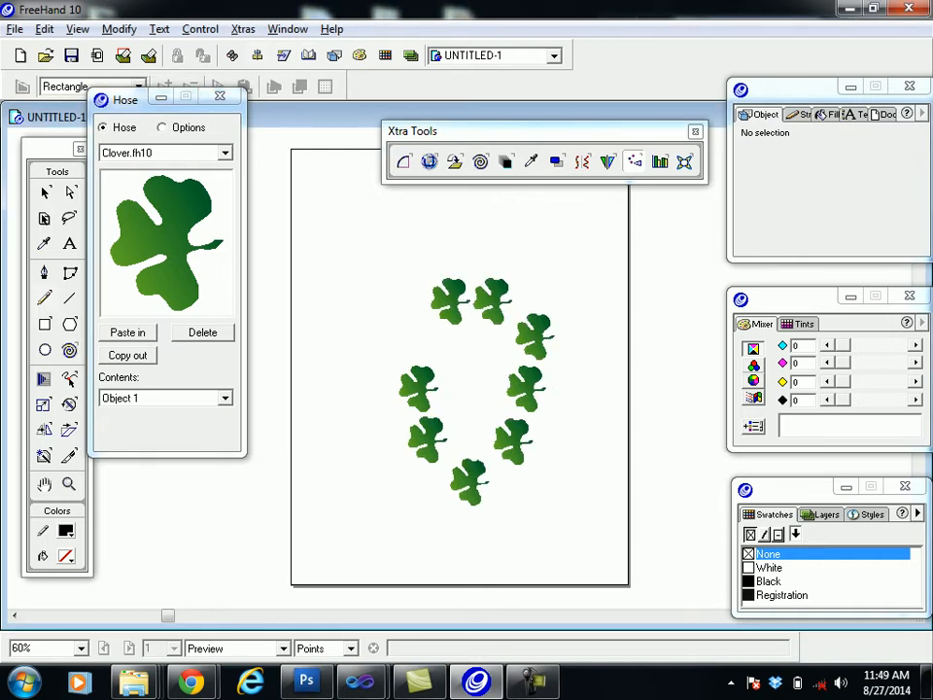
key(ctrl+z)
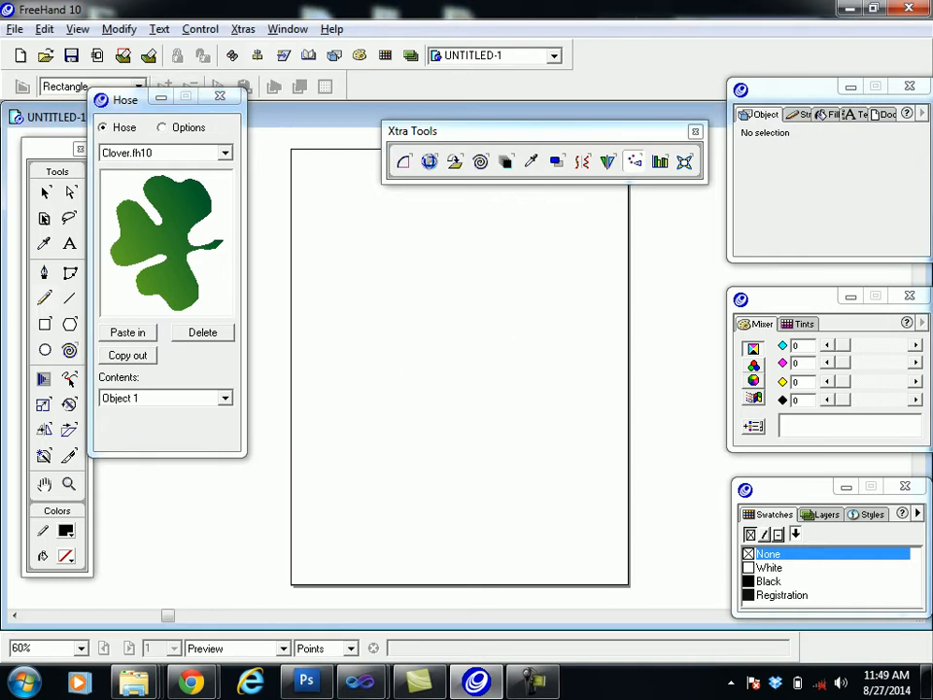
Step: Set the Hose to Flowers.fh10 with Object 1, spray a curve of flowers across the page, and undo the spray
click(224, 153)
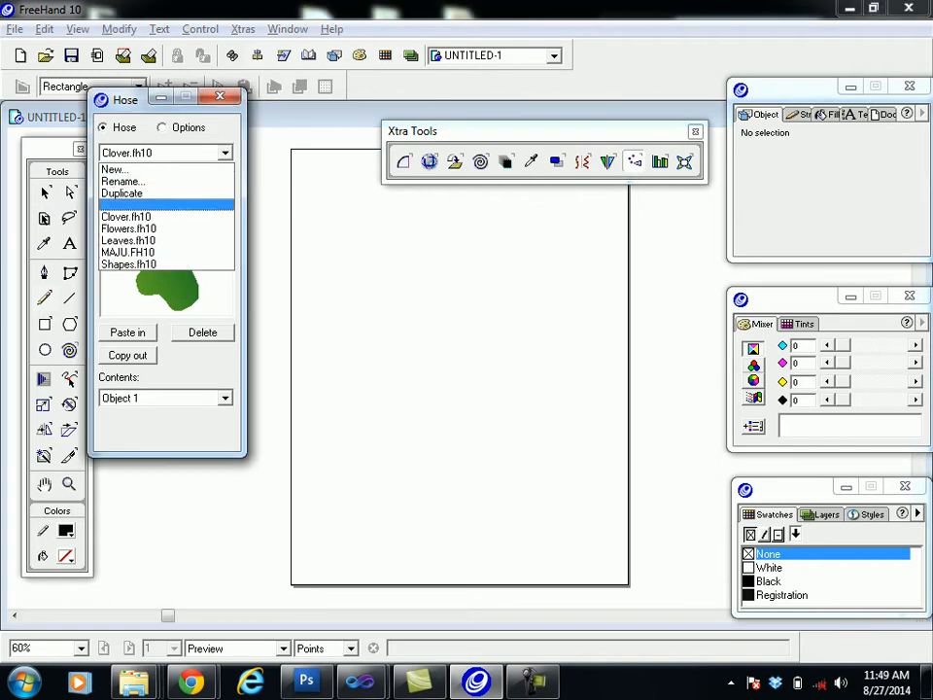
click(127, 228)
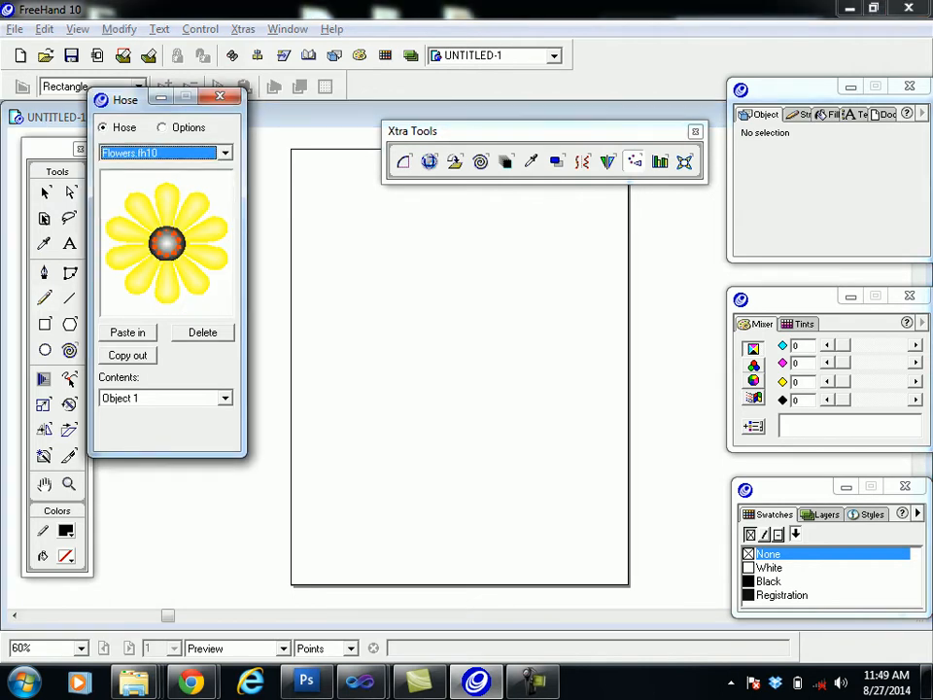
click(224, 397)
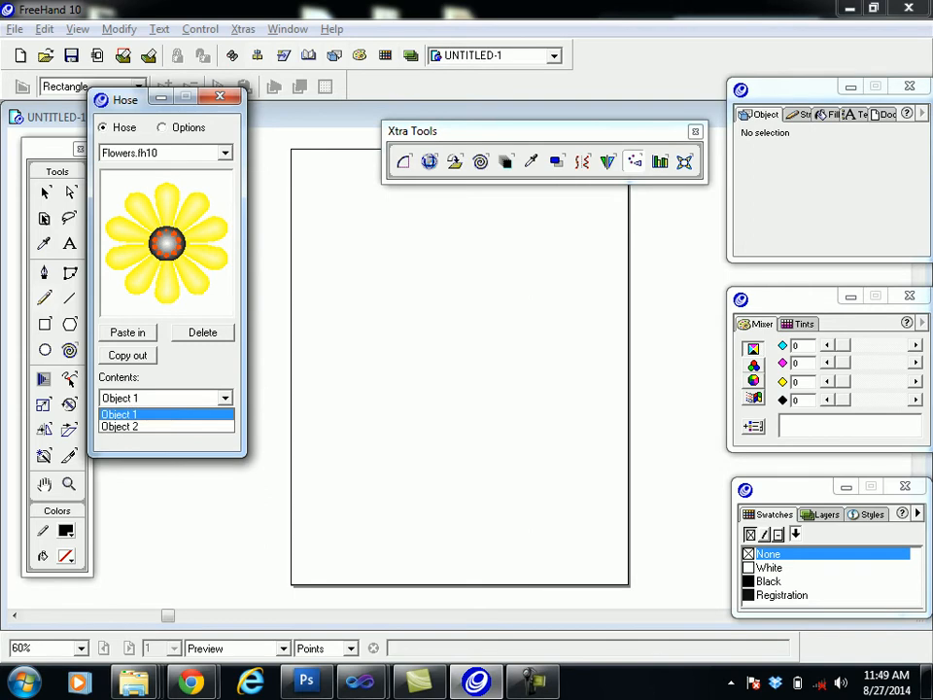
click(120, 414)
mouse_move(300, 371)
mouse_down()
mouse_move(349, 361)
mouse_move(489, 388)
mouse_move(551, 317)
mouse_move(550, 273)
mouse_up()
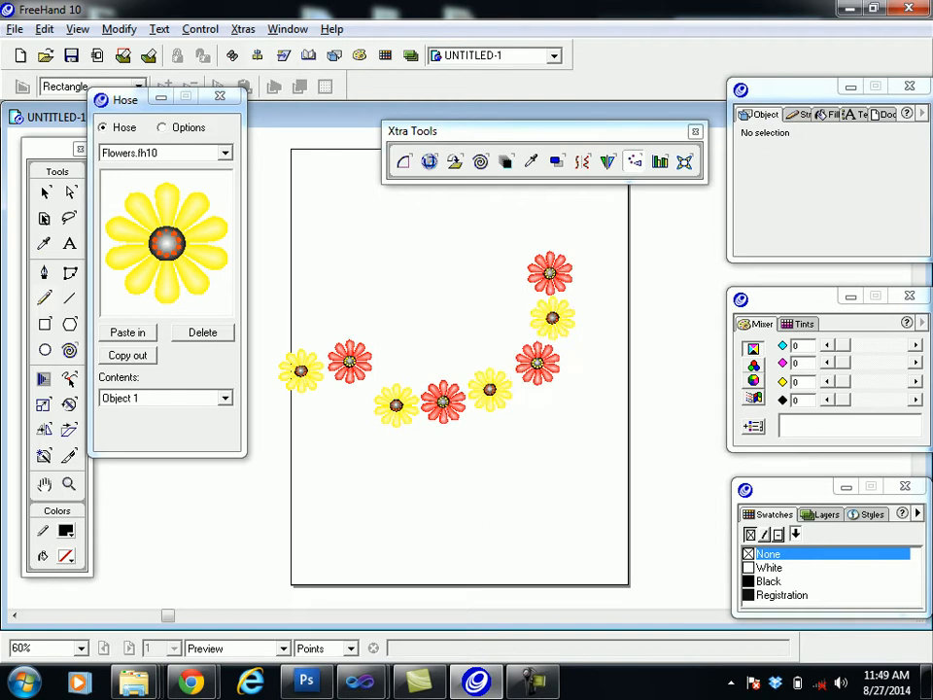
key(ctrl+z)
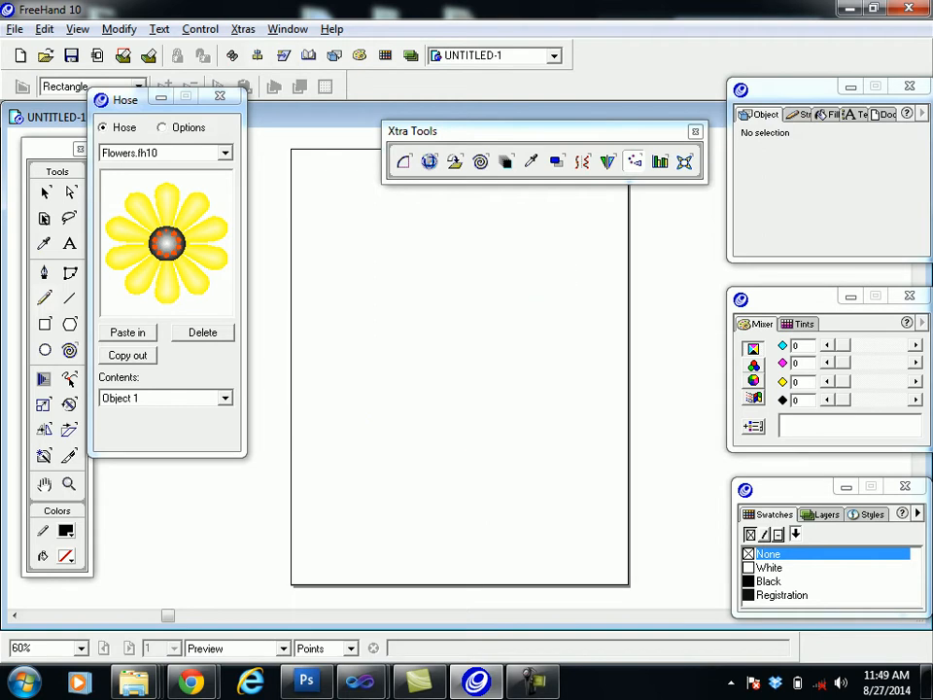
Step: Set the Hose to Leaves.fh10 with Object 1, spray leaves from the page's left edge to its middle, and undo the spray
click(225, 153)
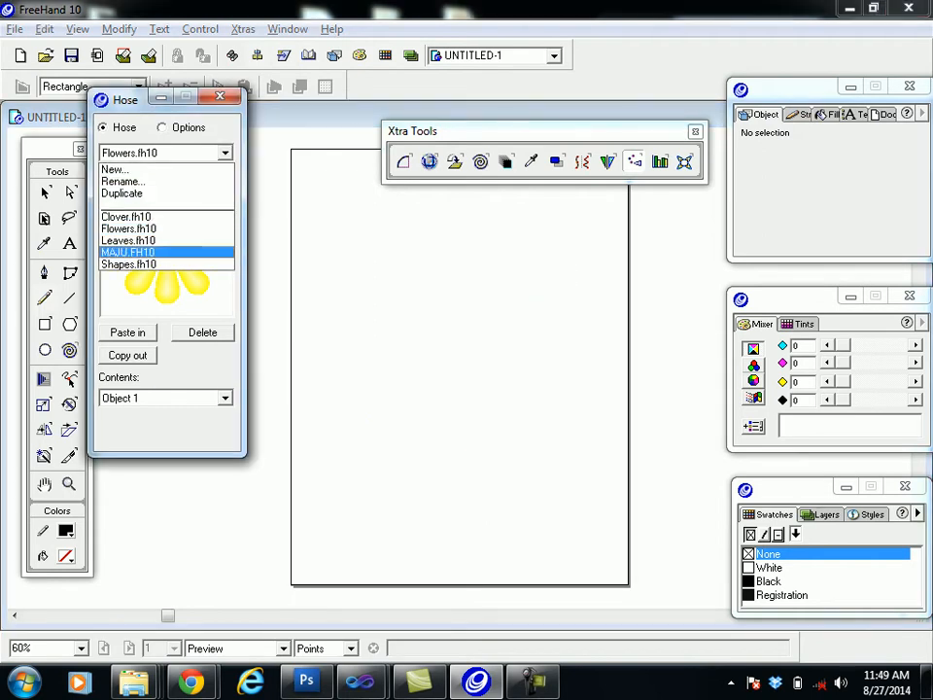
click(128, 240)
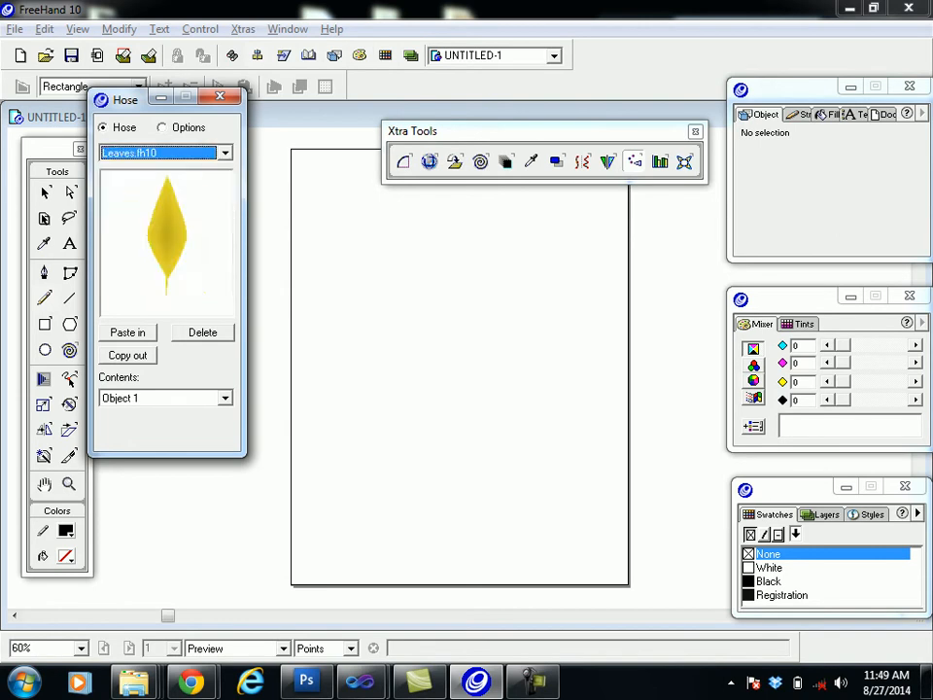
click(224, 397)
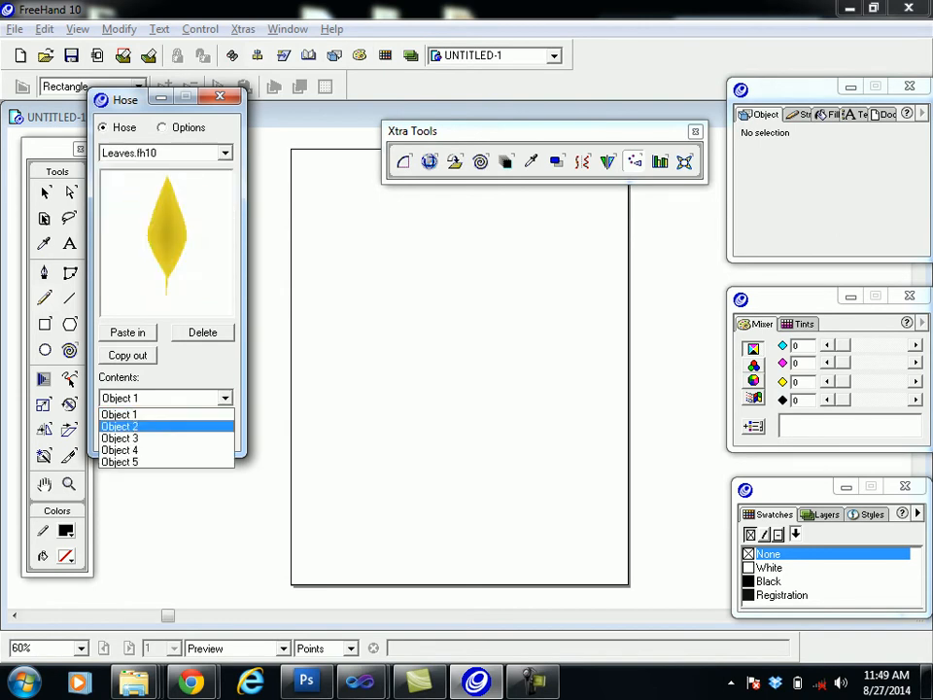
click(120, 414)
mouse_move(265, 351)
mouse_down()
mouse_move(369, 356)
mouse_move(438, 425)
mouse_move(480, 350)
mouse_up()
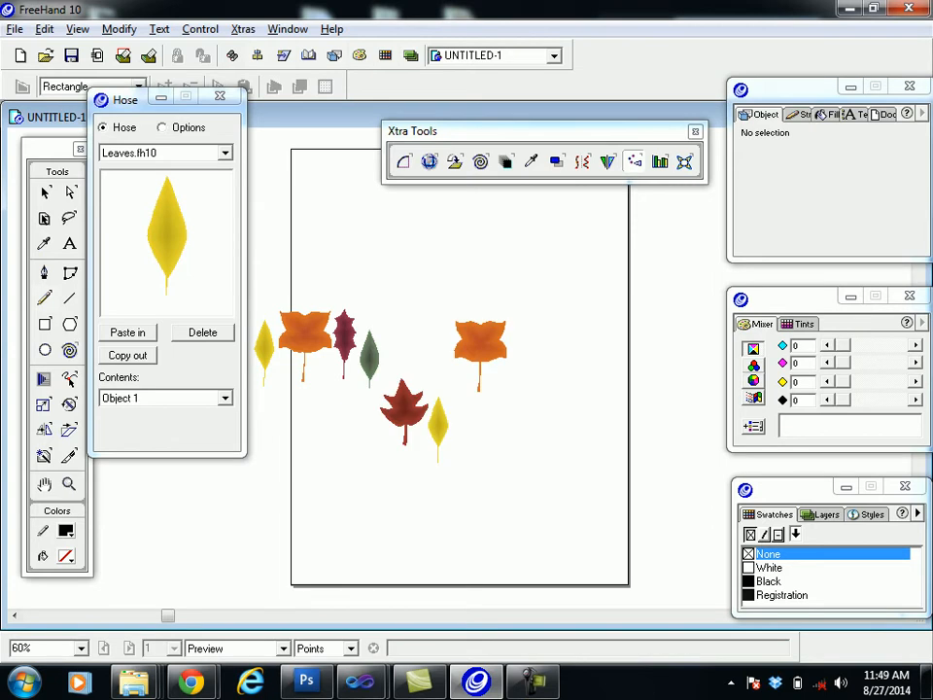
key(ctrl+z)
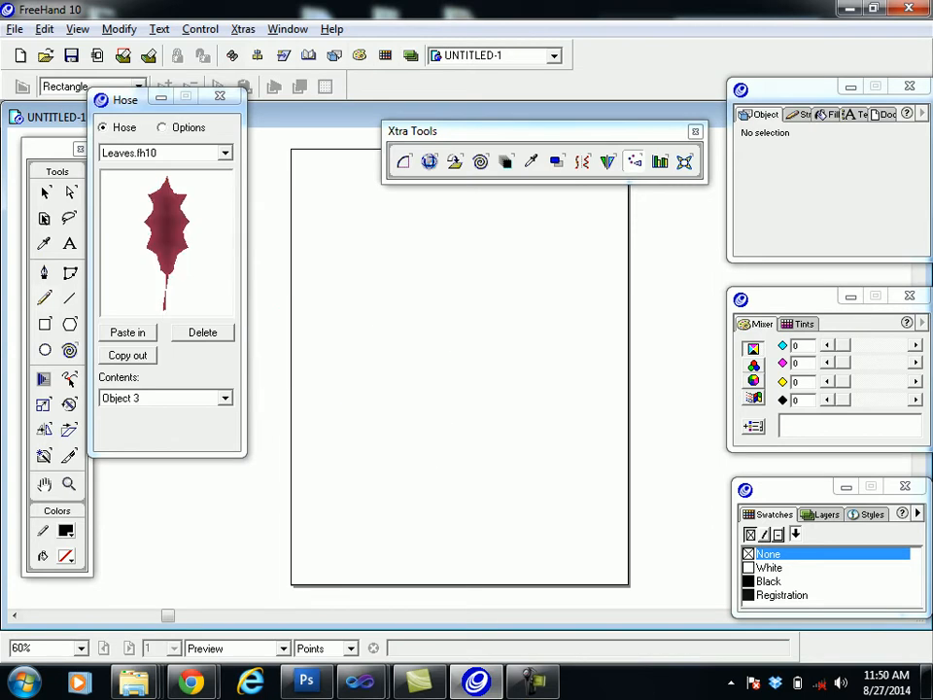
Step: Set the Hose to MAJU.FH10 with Object 1, spray objects on the page's left half, and undo the spray
click(224, 153)
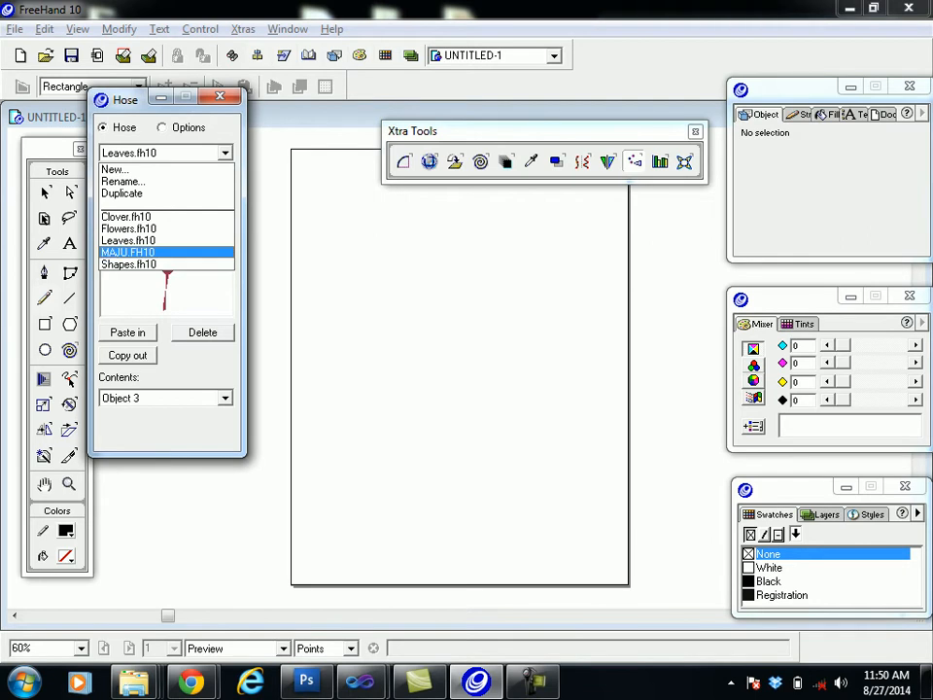
click(166, 254)
click(224, 397)
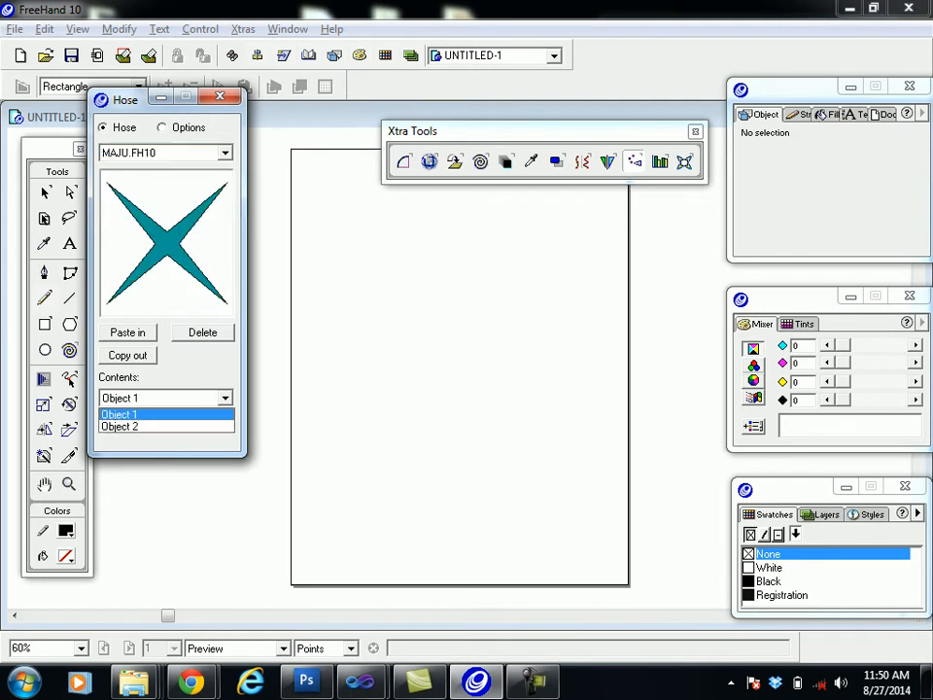
click(119, 414)
mouse_move(342, 333)
mouse_down()
mouse_move(396, 334)
mouse_move(423, 453)
mouse_up()
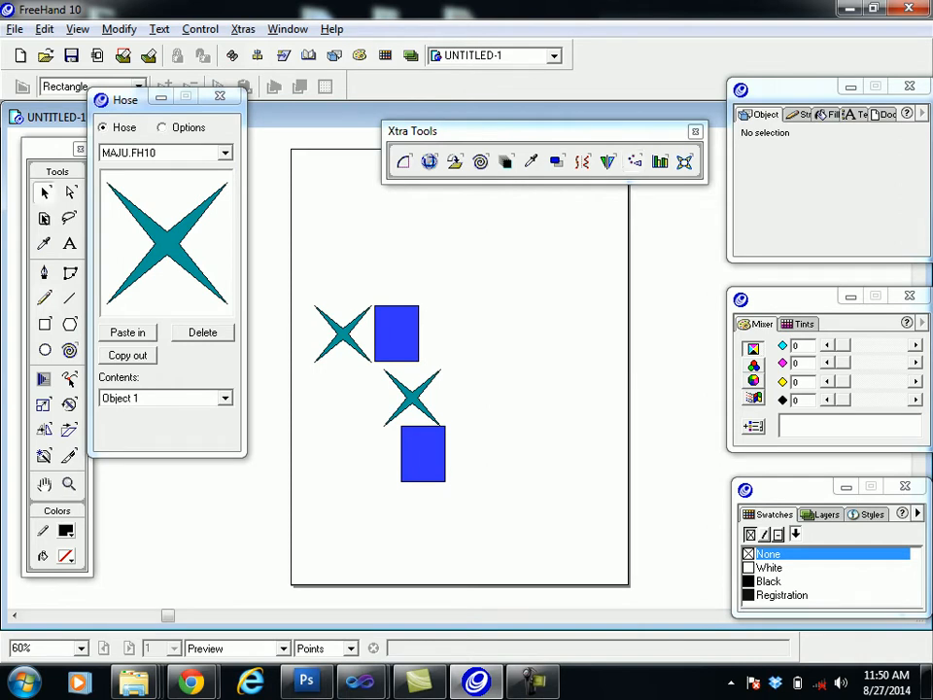
key(ctrl+z)
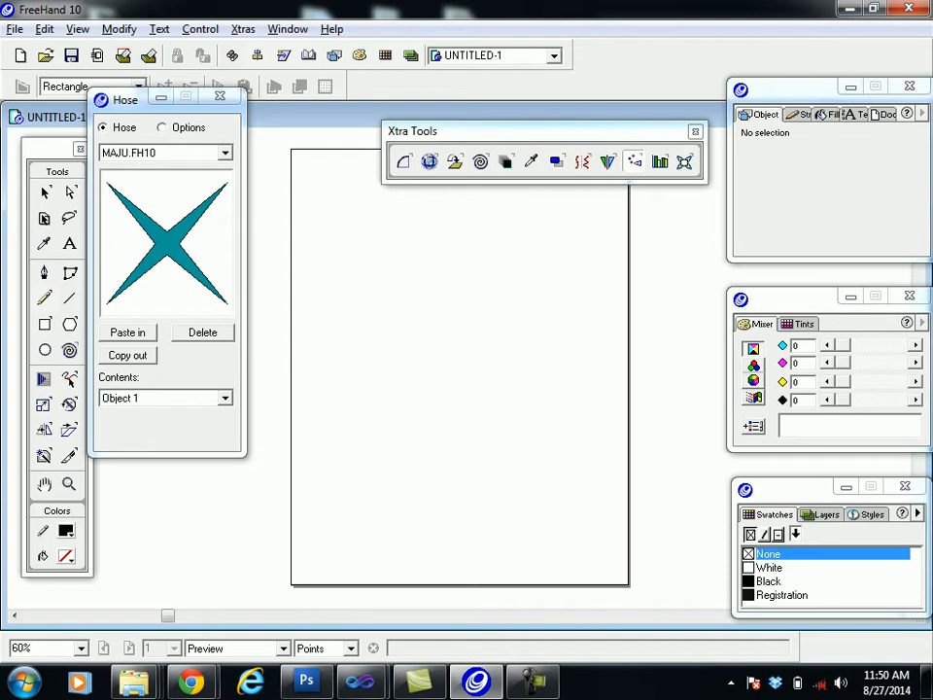
Step: Draw a five-pointed star filled with pink FF0099 in the page's upper left and cut it to the clipboard
click(69, 324)
drag(374, 286, 420, 314)
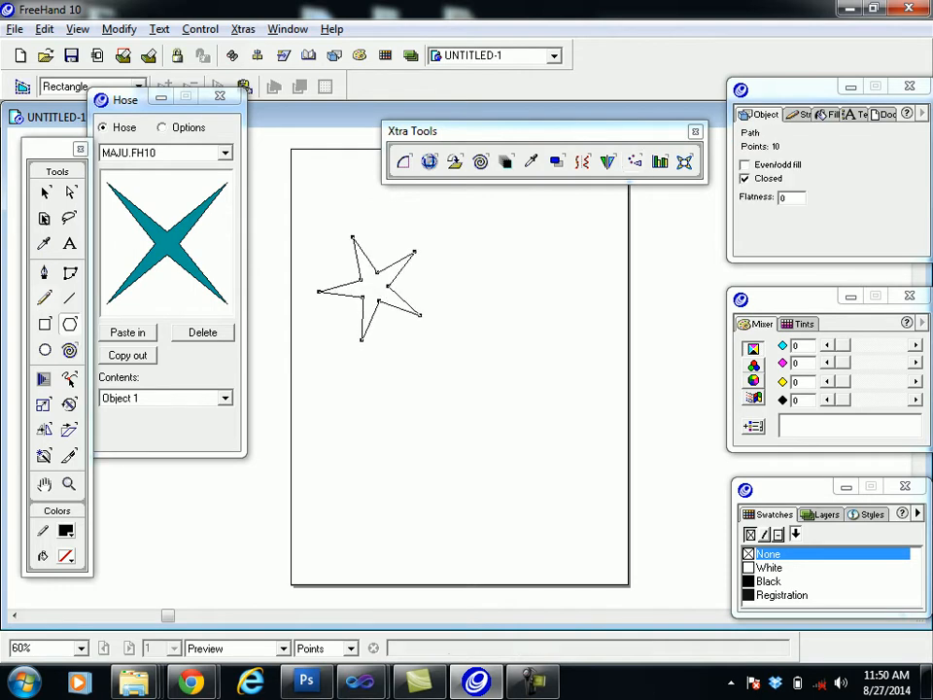
click(65, 556)
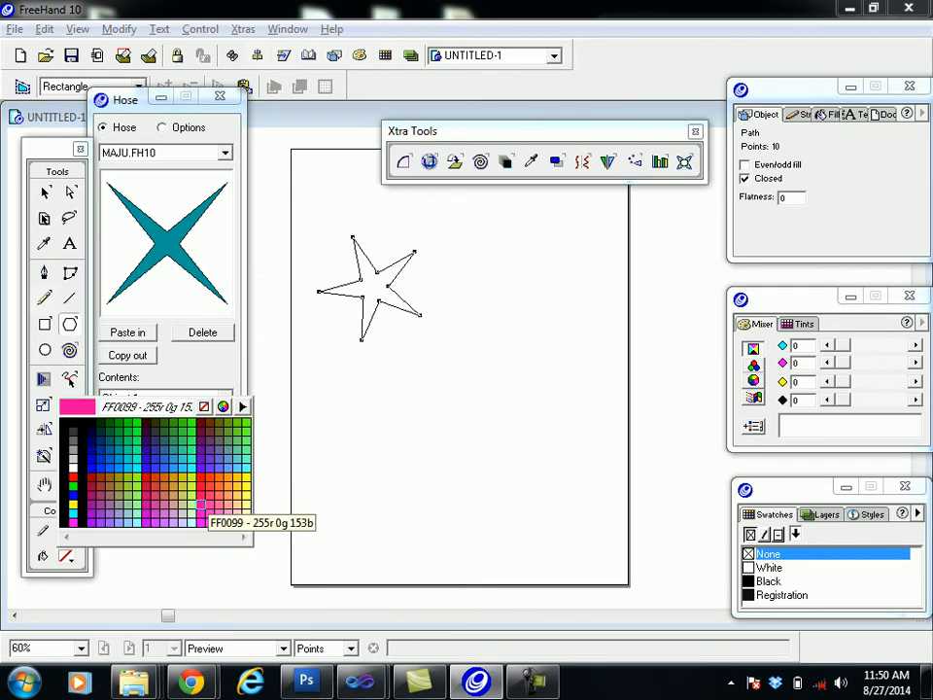
click(201, 504)
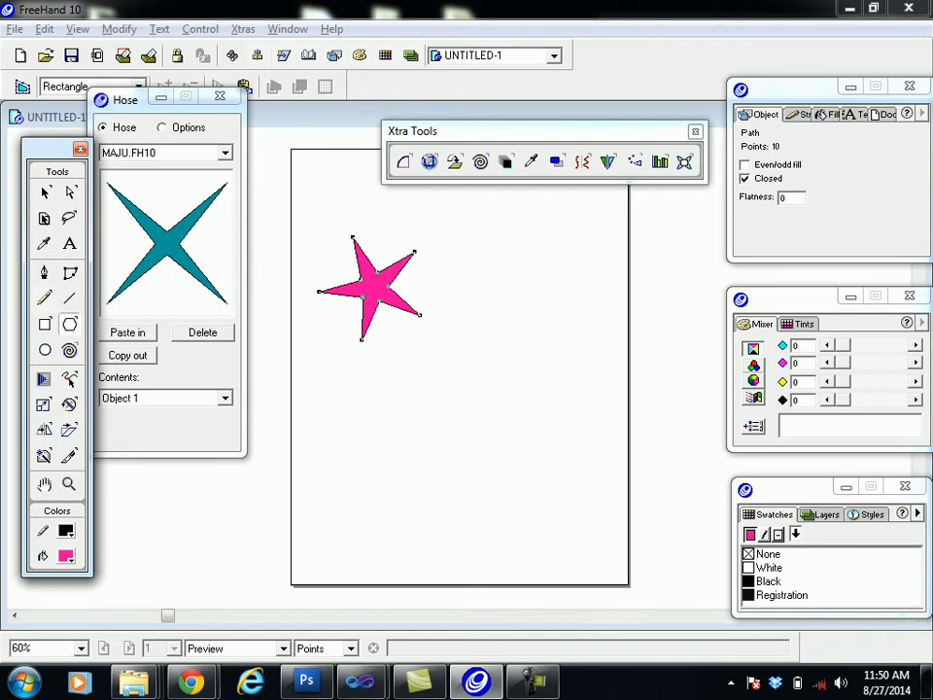
key(Delete)
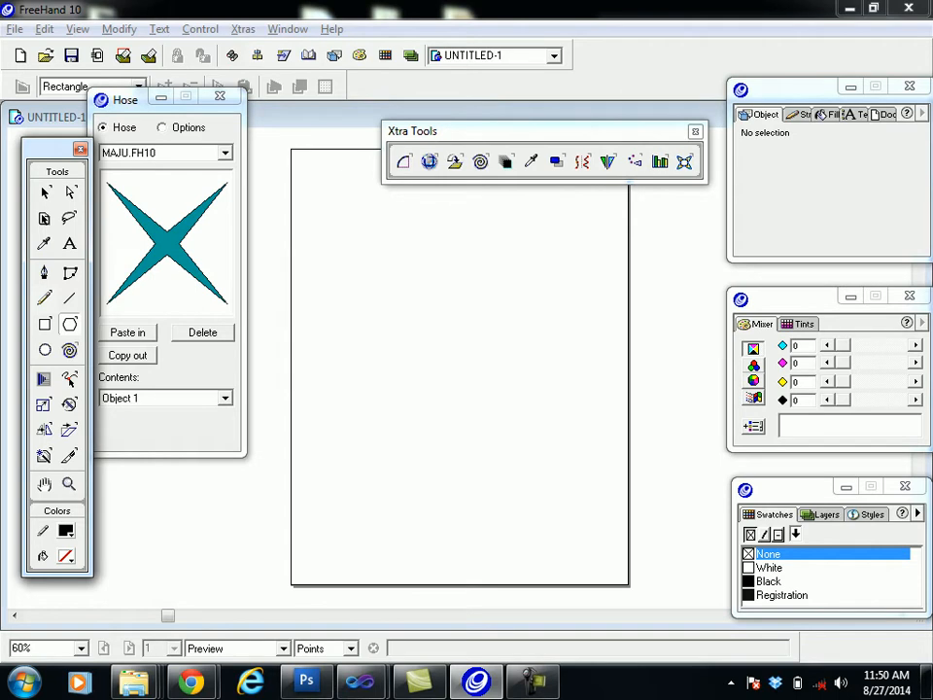
Step: Create a new Hose set named MAJU1.FH10 and paste the pink star into it
click(224, 152)
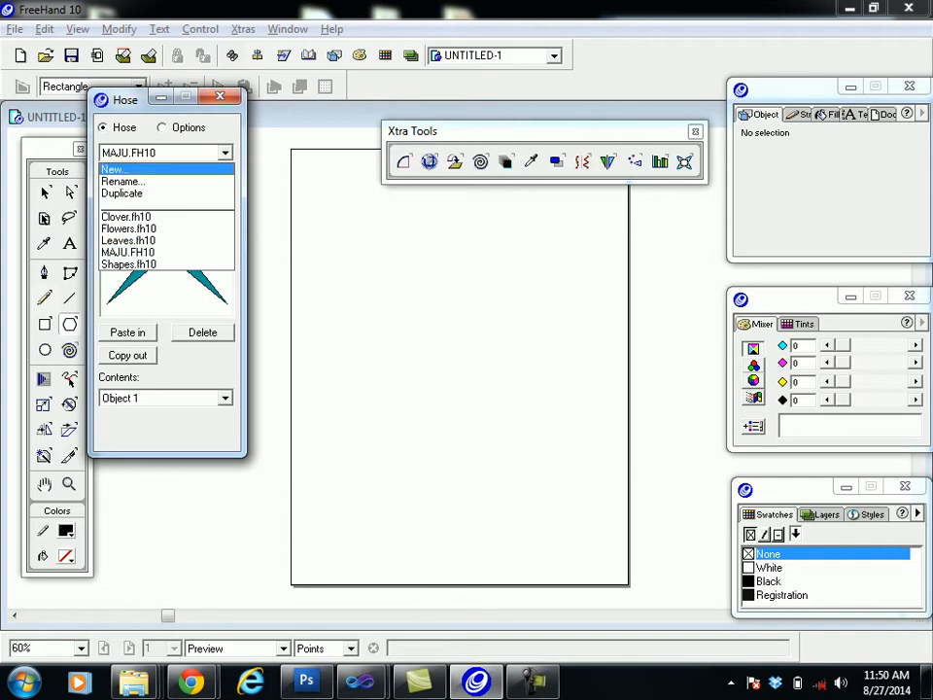
key(Return)
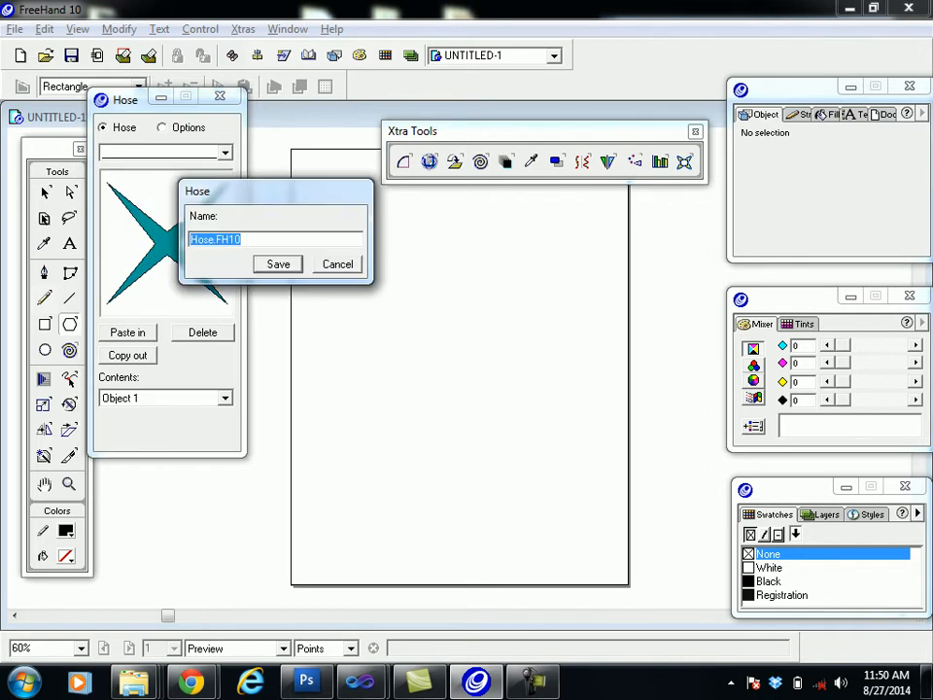
key(End)
key(Left)
key(Left)
key(Left)
key(Left)
key(Left)
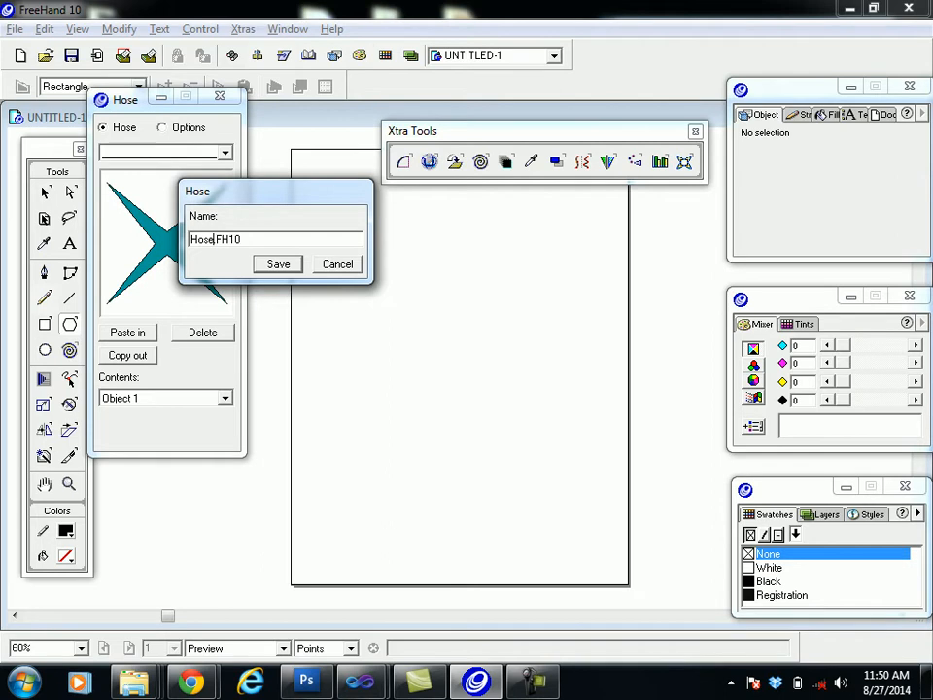
key(shift+Home)
text(MAJU1)
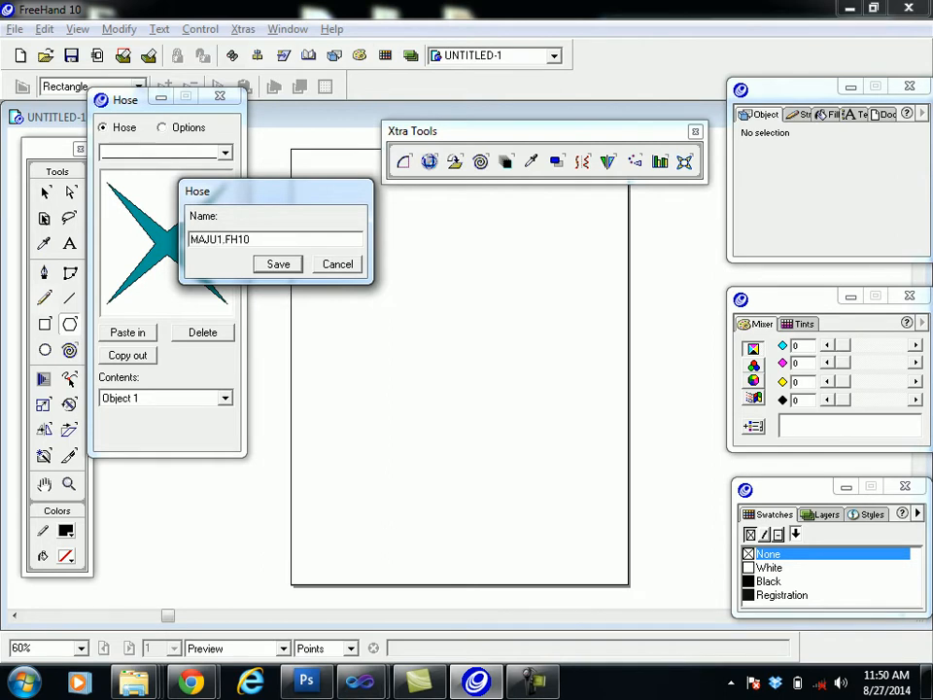
key(Return)
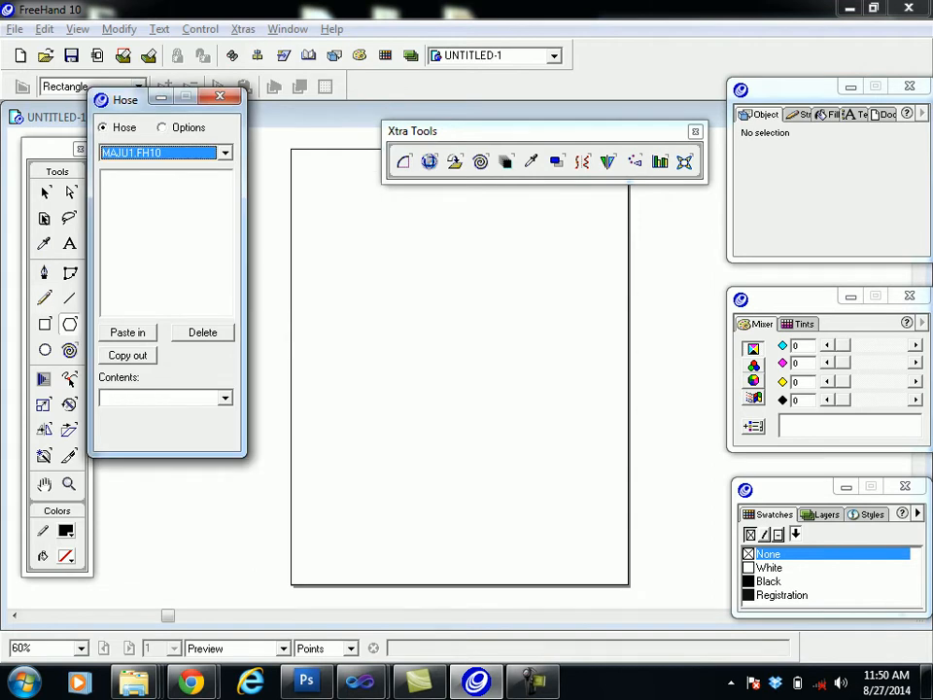
click(127, 332)
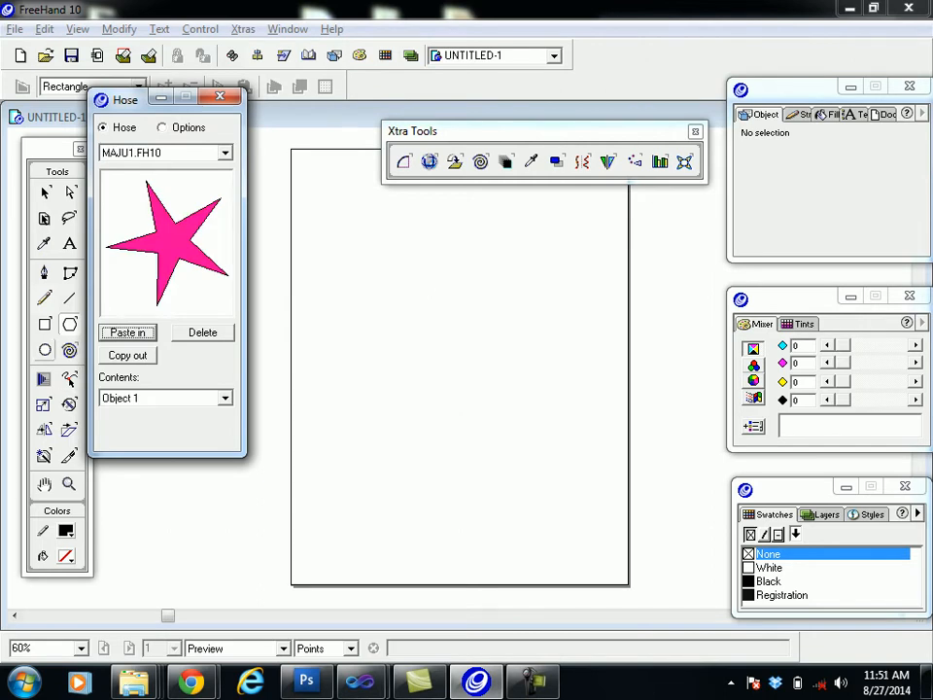
Step: Draw a circle about 146 by 144 near the page's left edge and fill it with green 66CC99
click(45, 350)
drag(304, 372, 386, 450)
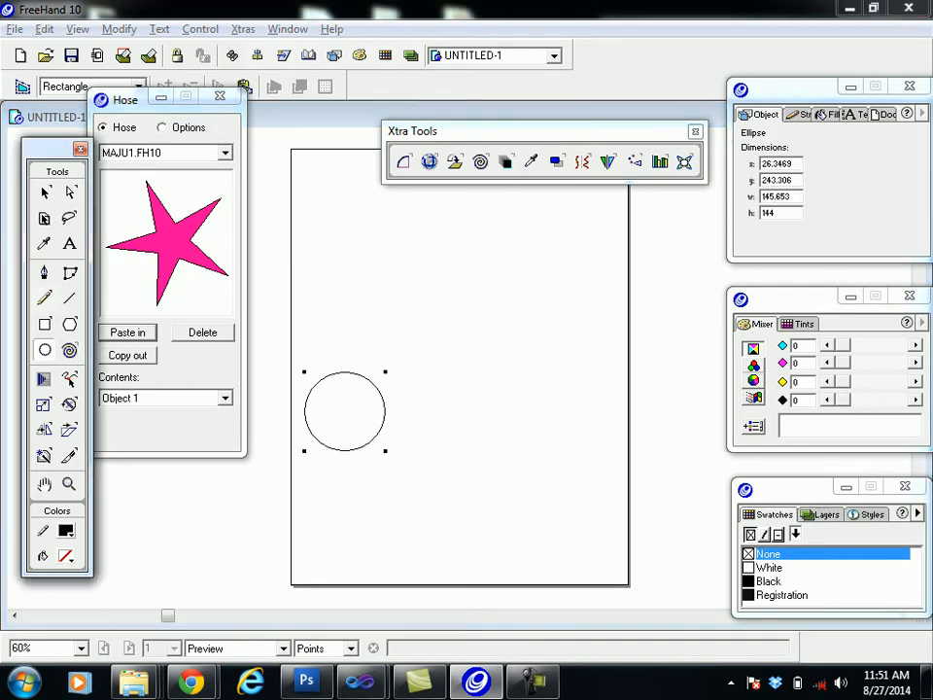
click(65, 556)
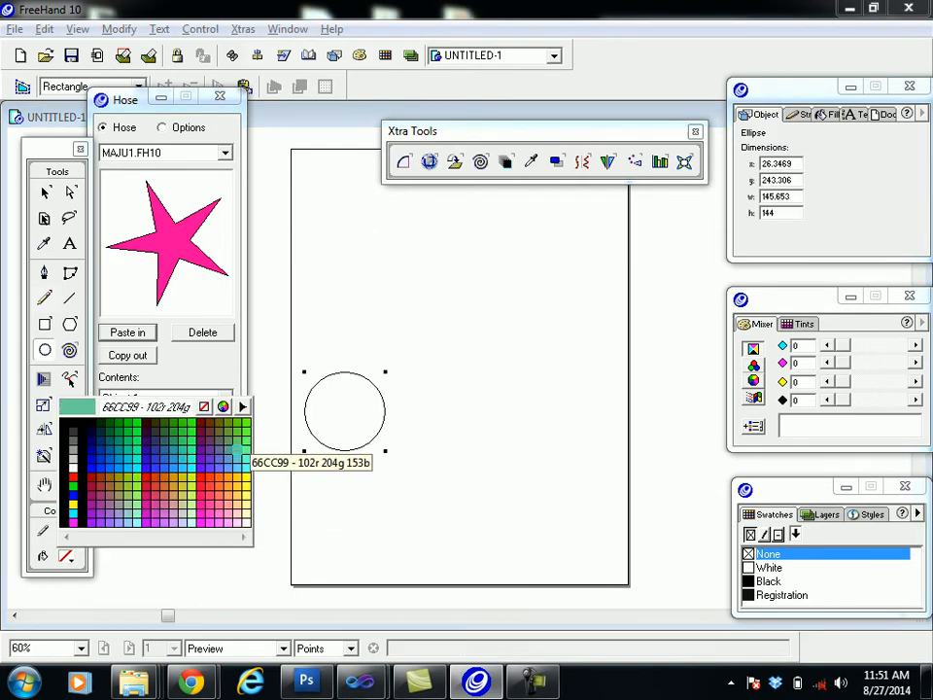
click(237, 449)
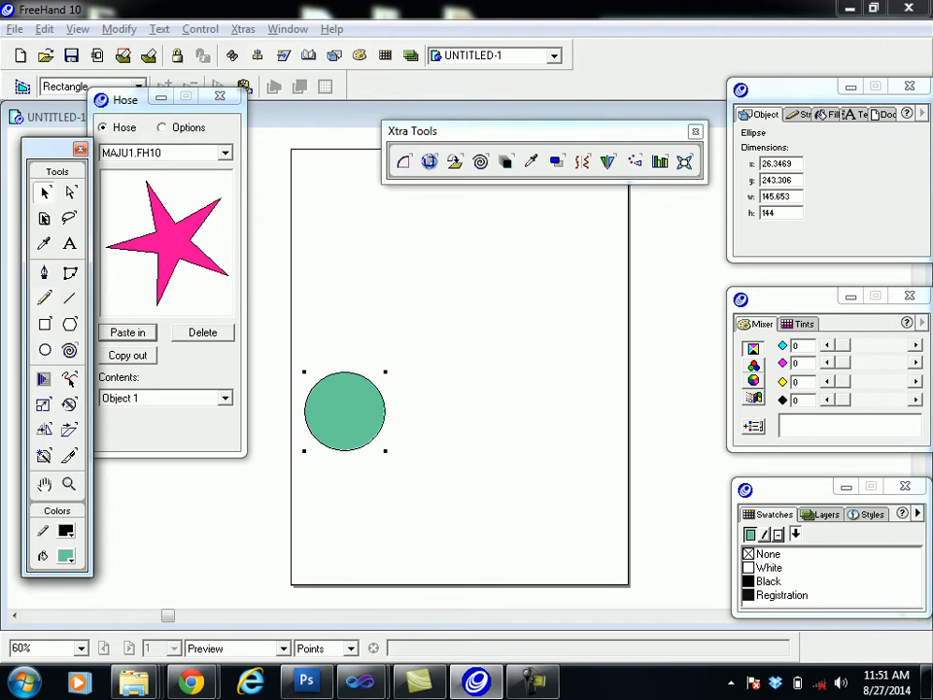
Step: Cut the green circle from the page, paste it into the MAJU1.FH10 Hose set, and choose Object 2
key(Delete)
click(128, 333)
click(224, 397)
click(128, 427)
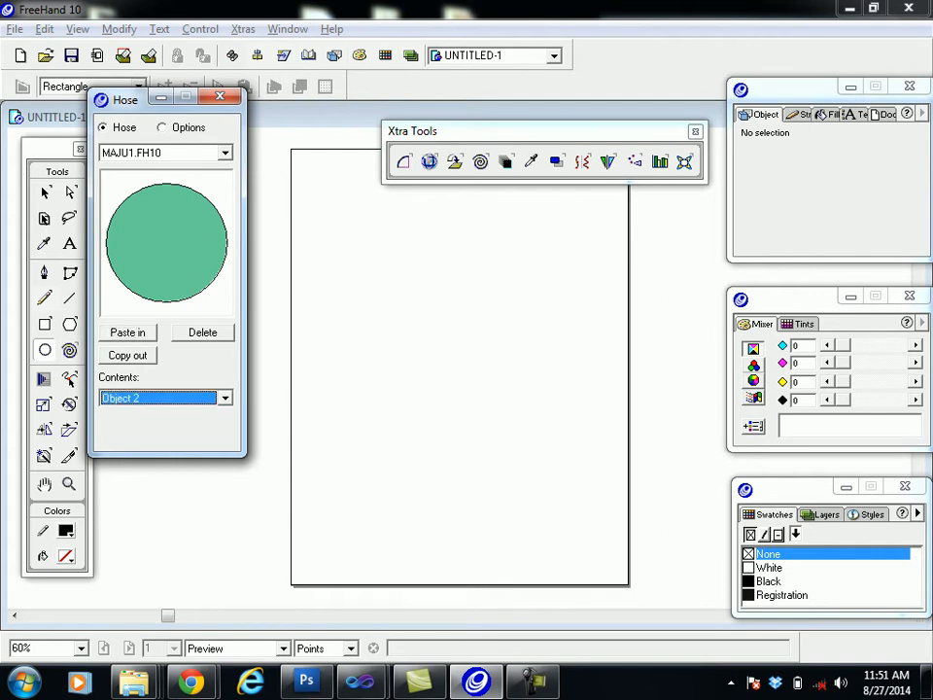
Step: Draw a rectangle about 139 by 117 filled with red CC0000, and transfer it from the page into the MAJU1.FH10 Hose set
click(44, 324)
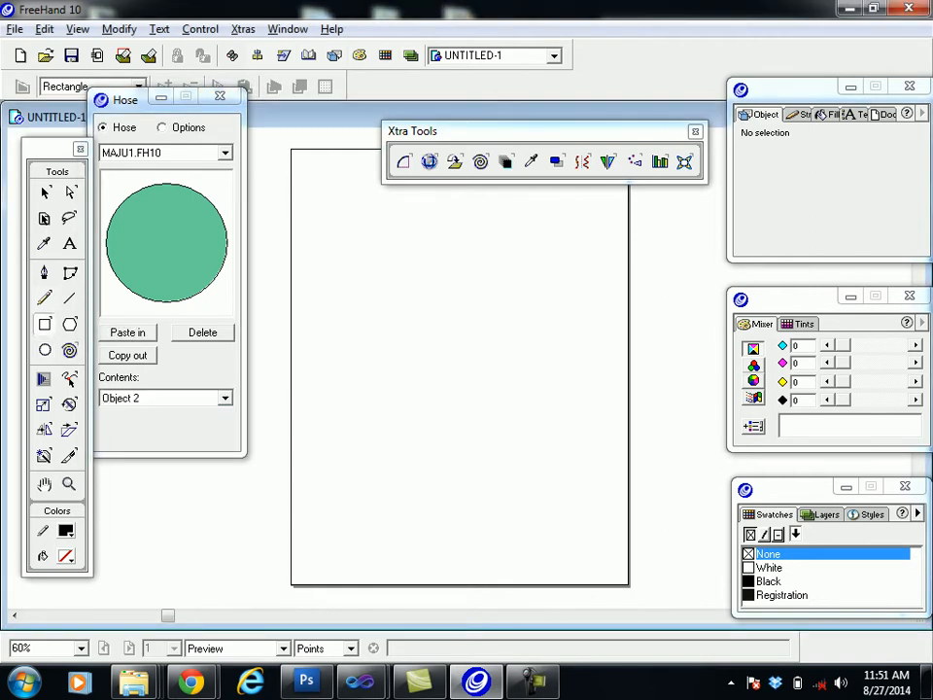
drag(346, 298, 422, 362)
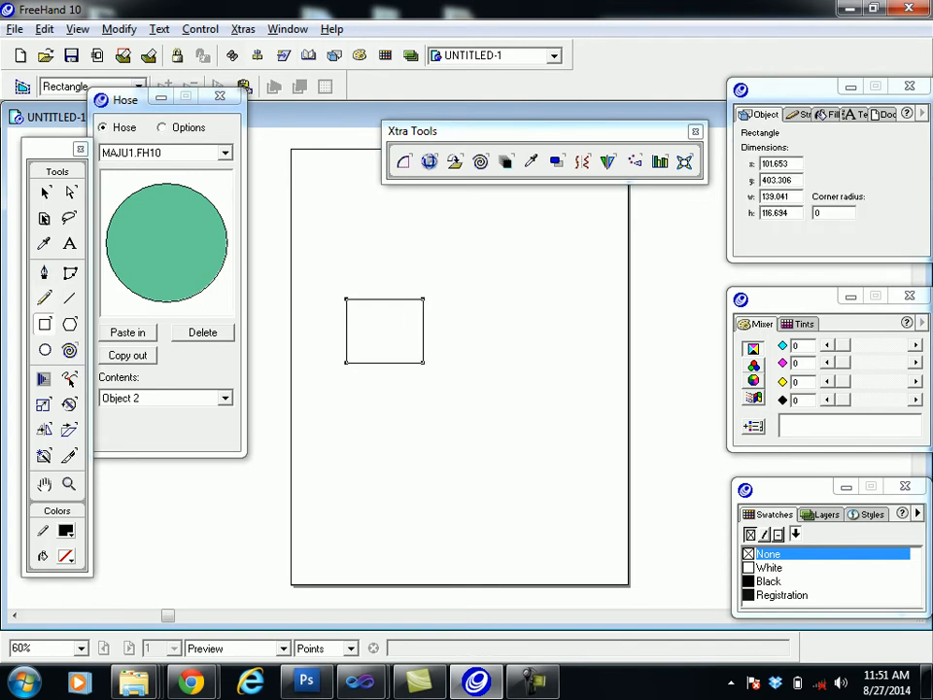
click(67, 556)
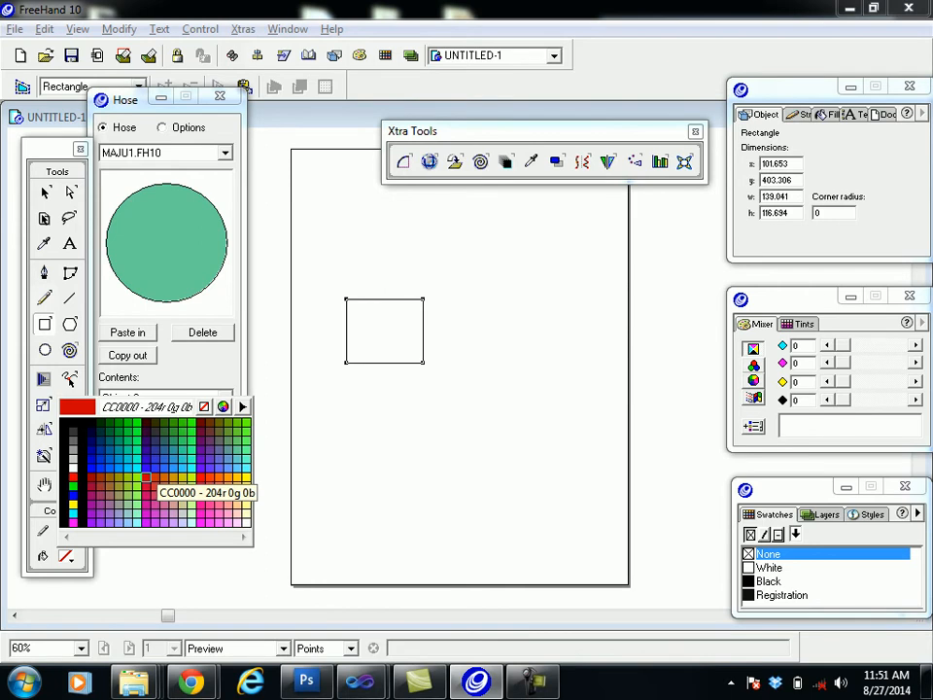
click(145, 477)
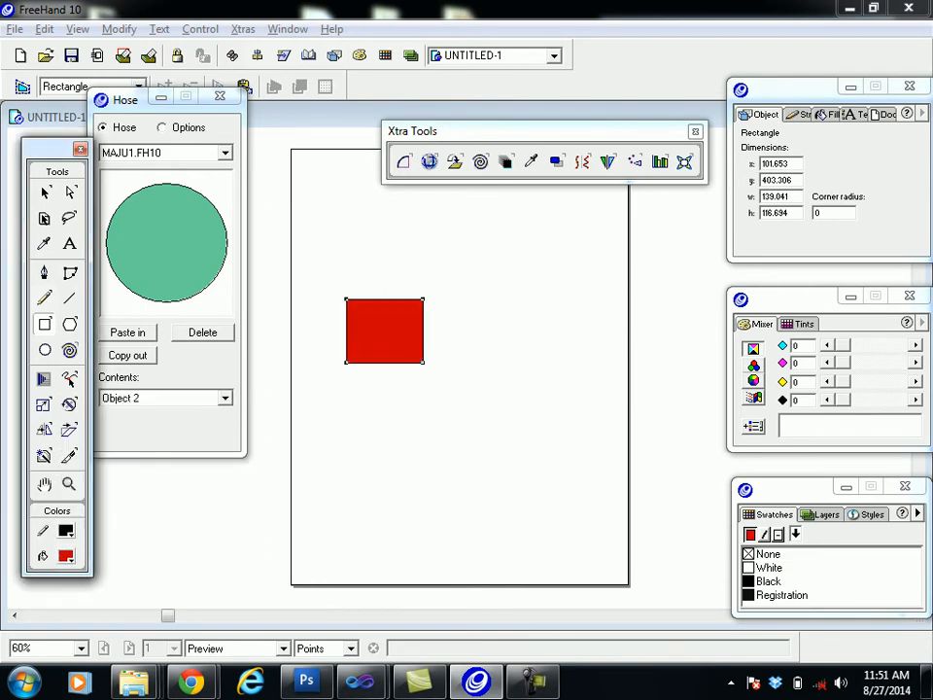
key(Delete)
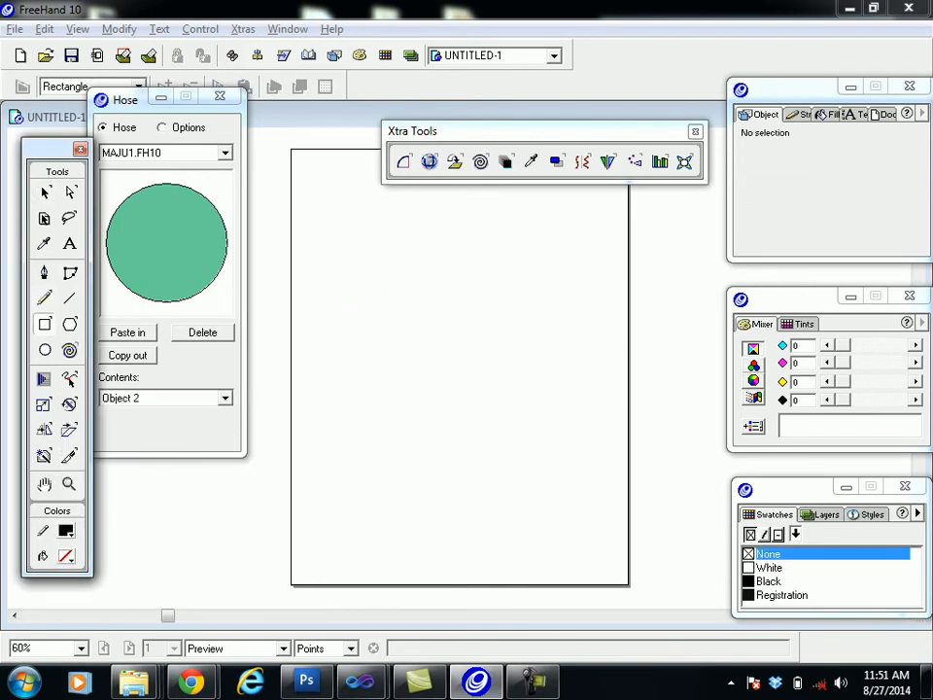
click(127, 332)
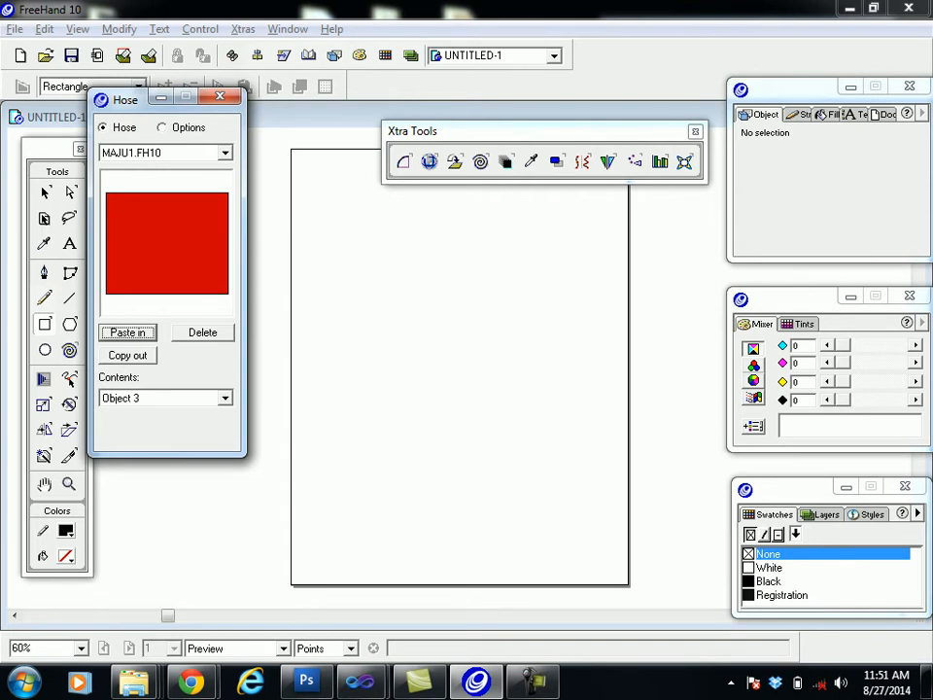
Step: Spray the MAJU1.FH10 objects across the whole page with the Hose tool and undo the spray
click(633, 161)
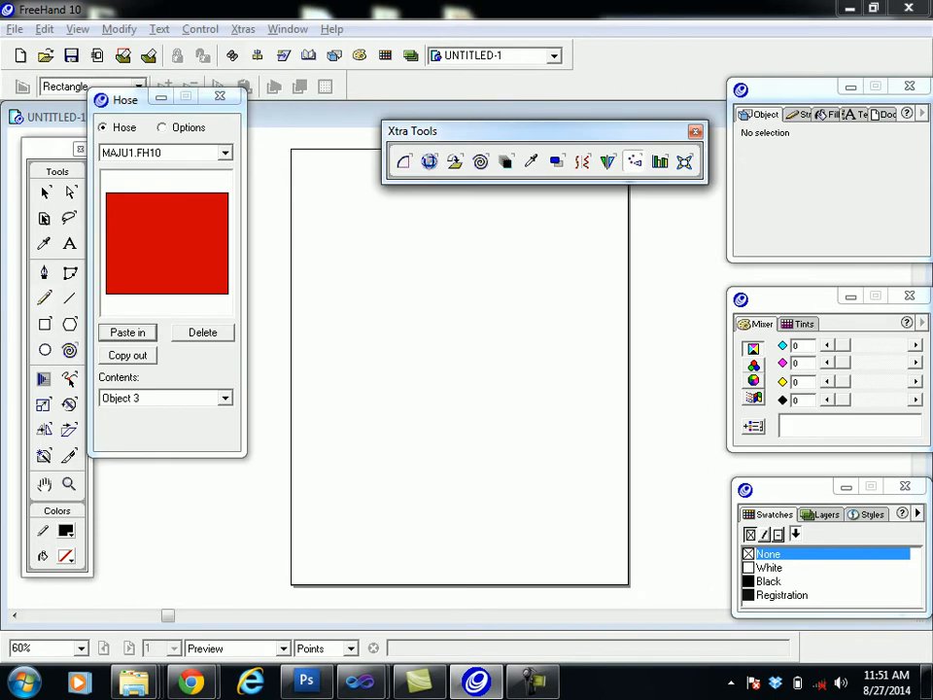
mouse_move(300, 277)
mouse_down()
mouse_move(393, 287)
mouse_move(404, 382)
mouse_move(324, 455)
mouse_move(418, 518)
mouse_move(568, 280)
mouse_move(474, 260)
mouse_up()
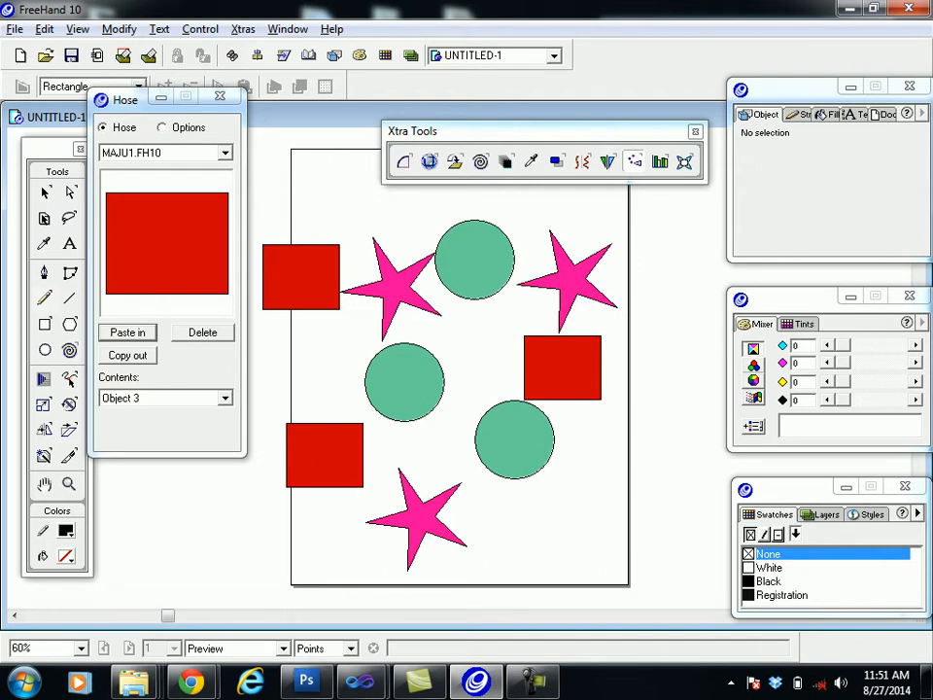
key(ctrl+z)
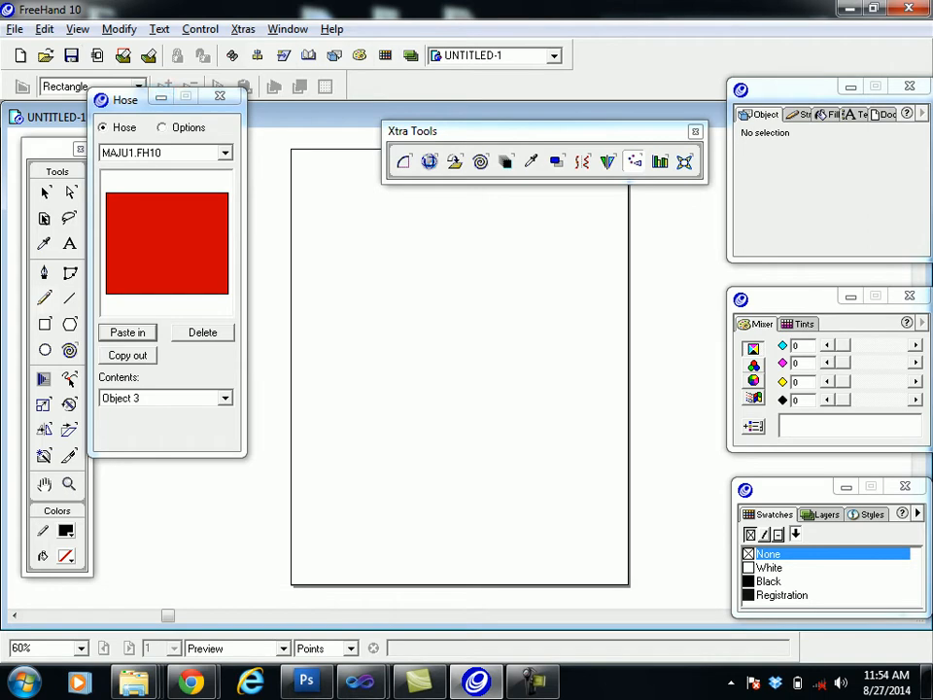
Step: Review the file formats available for exporting the document, keeping Macromedia Flash (SWF), and close the export dialog
click(15, 28)
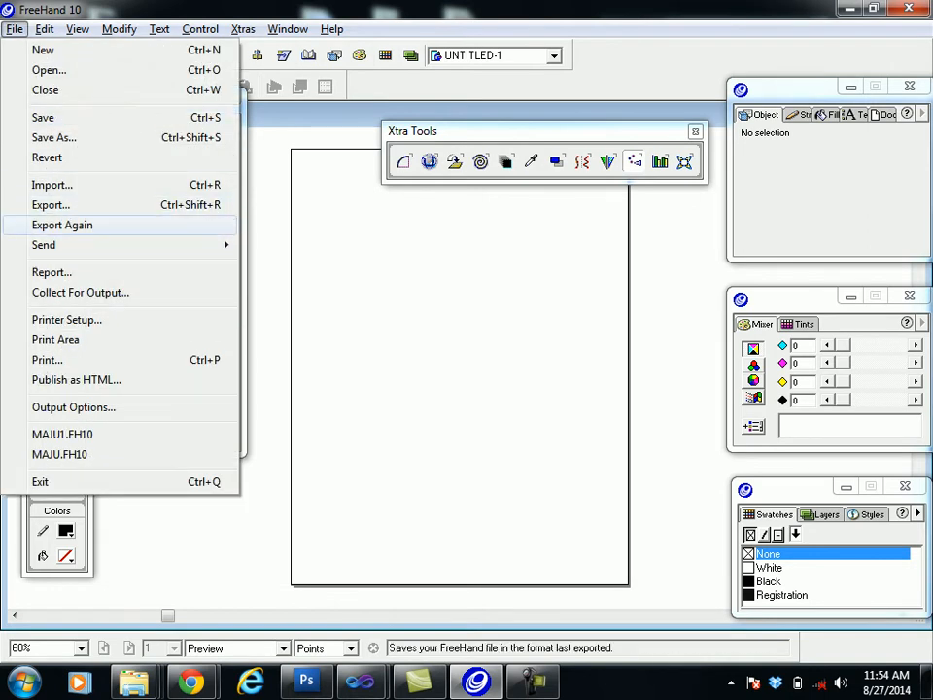
click(51, 204)
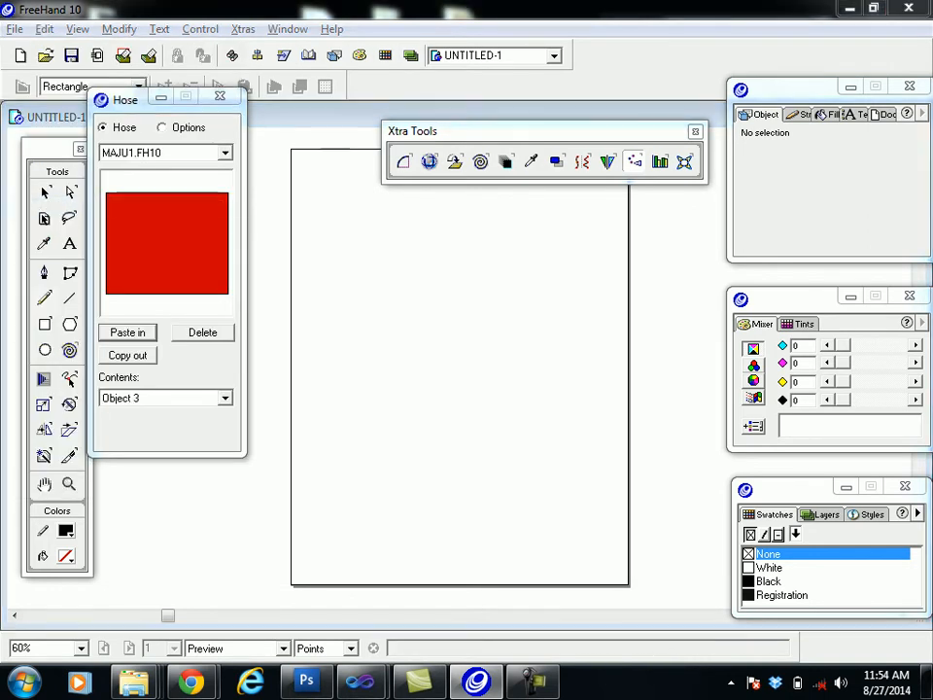
click(279, 261)
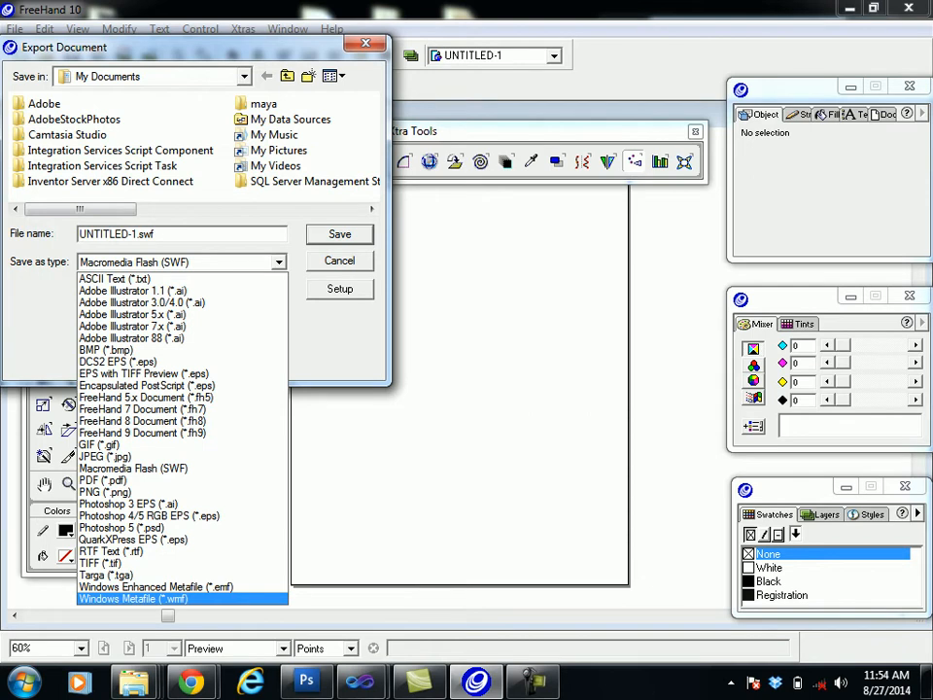
key(Escape)
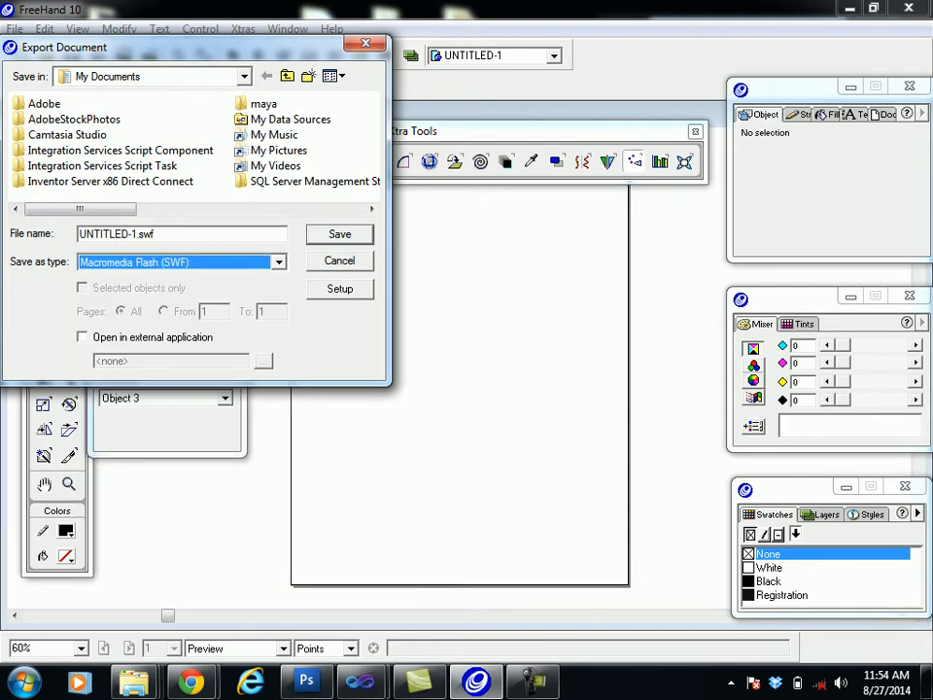
key(Return)
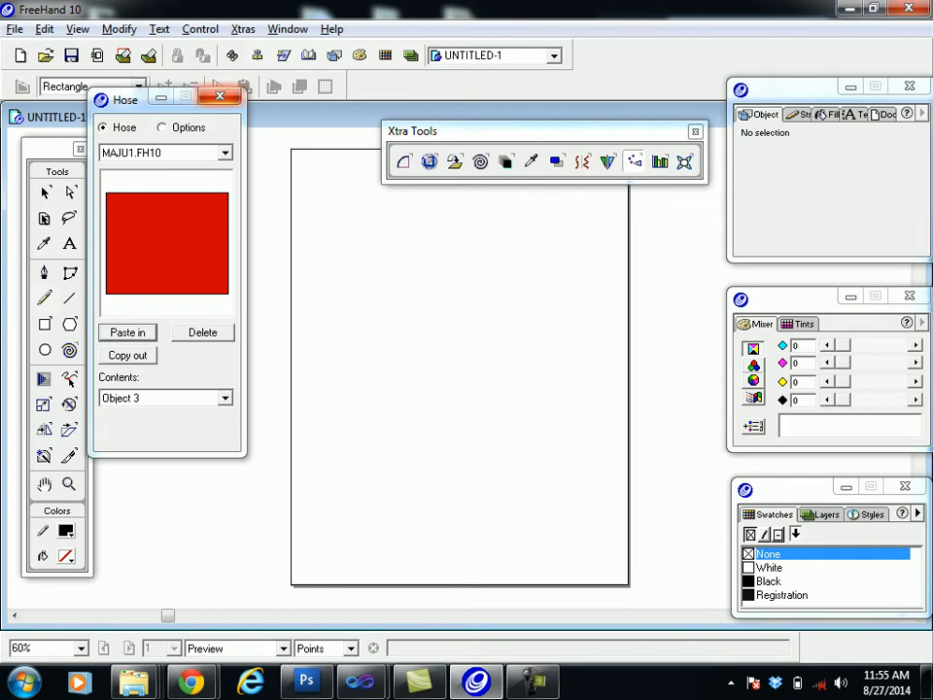
Step: Close the Hose settings, draw a five-pointed star near the page's left edge, and fill it with red FF3333
click(220, 96)
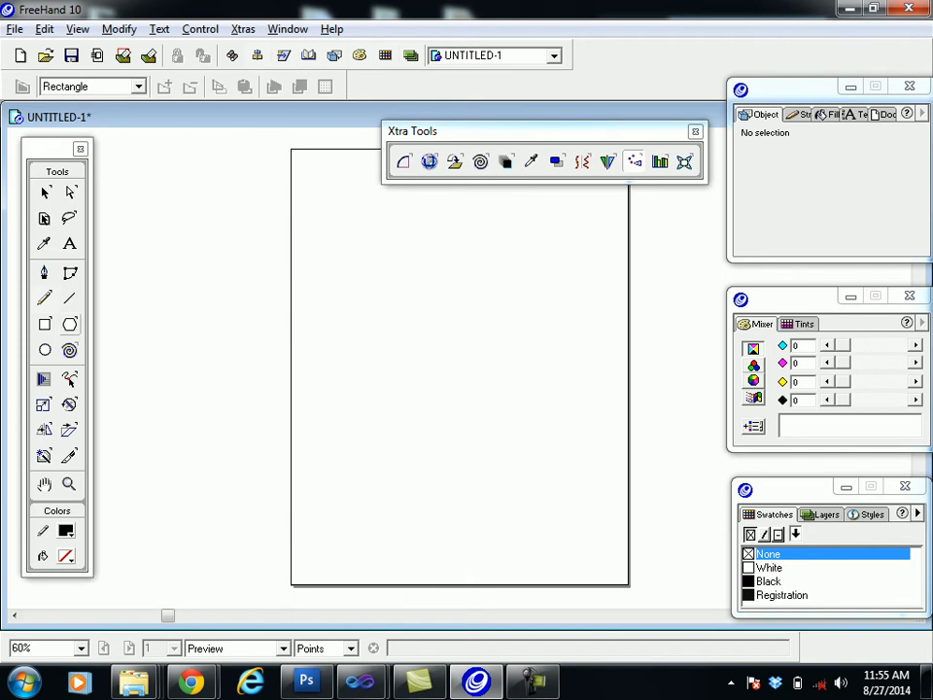
drag(331, 287, 293, 281)
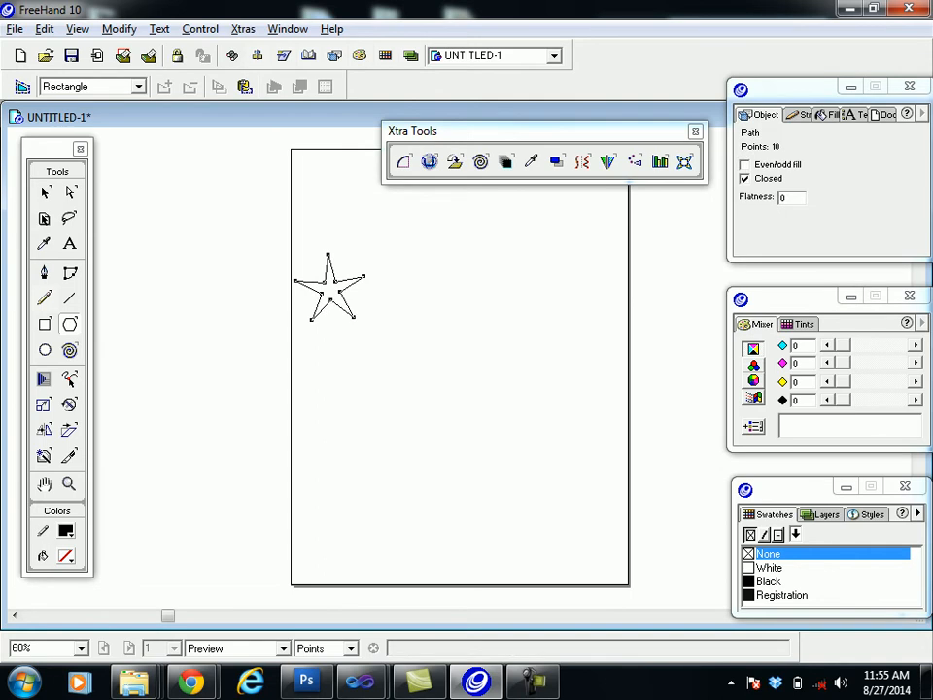
click(66, 556)
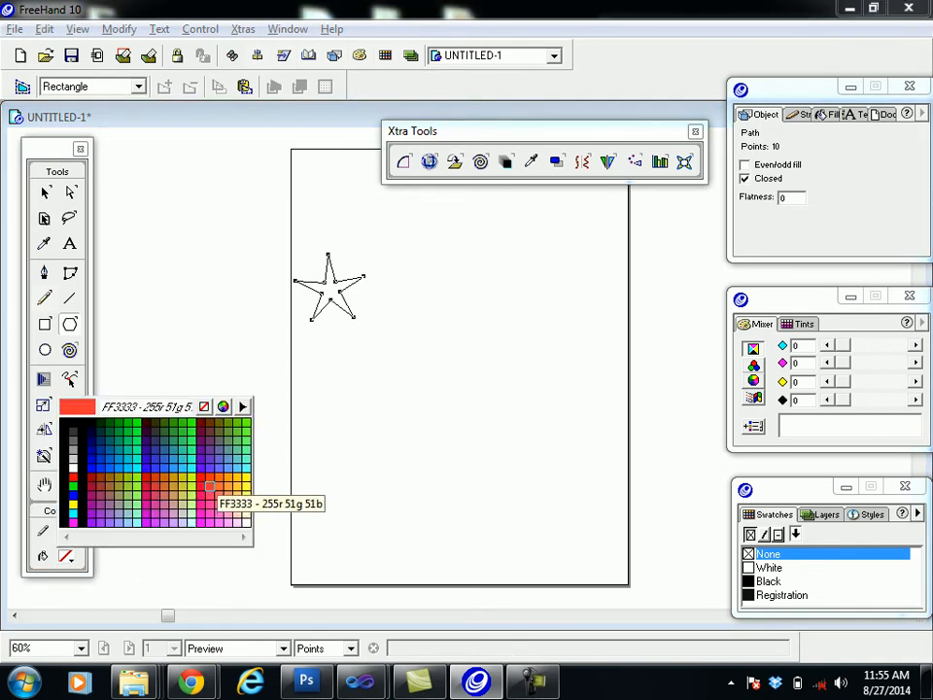
click(209, 486)
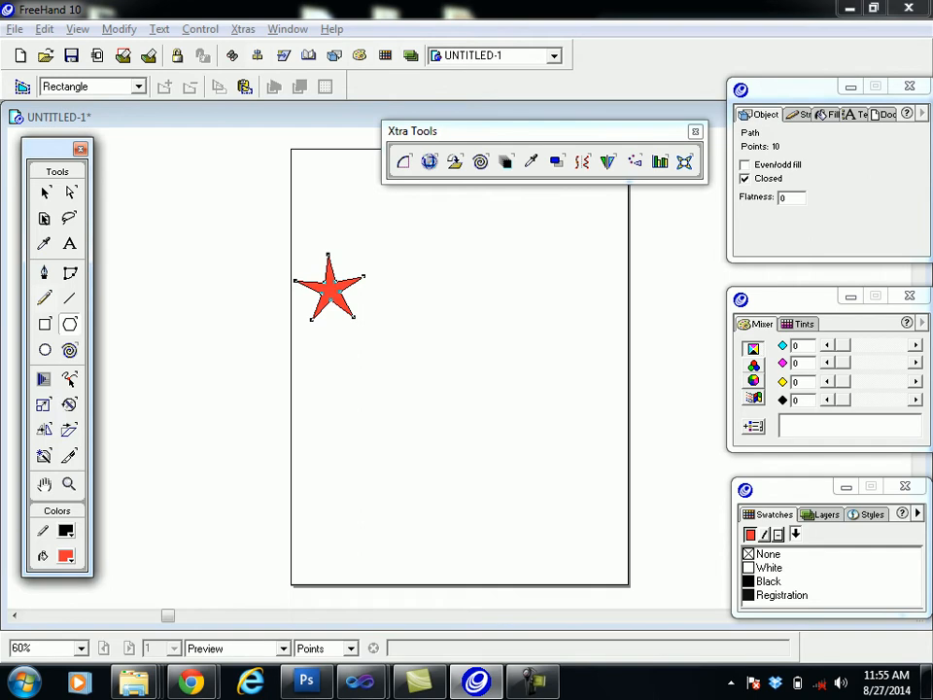
Step: Mirror the red star across a vertical axis to its right with the Mirror tool, and undo the reflection
double_click(608, 161)
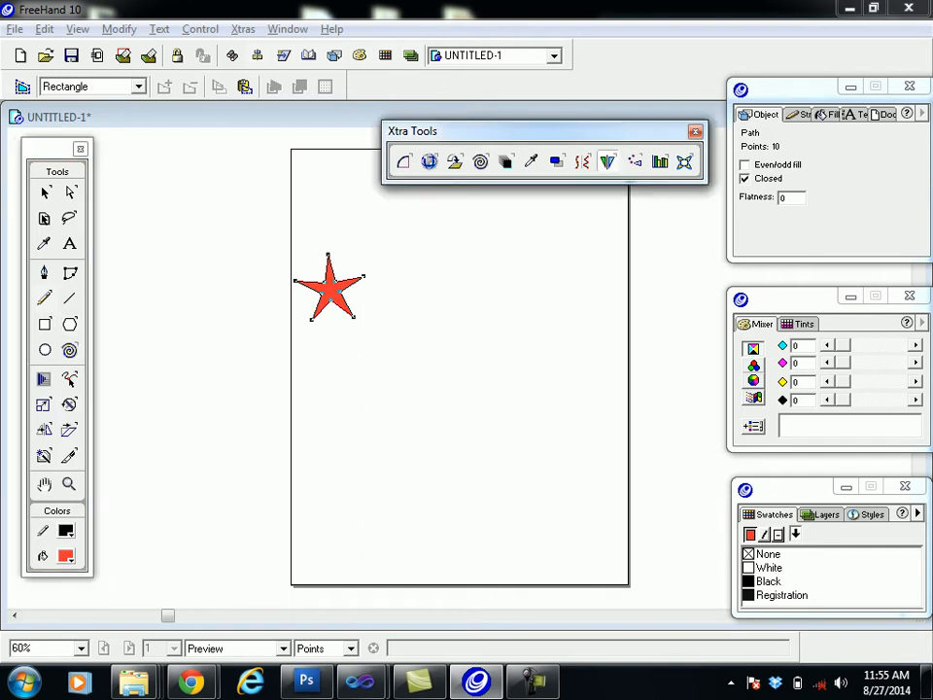
click(430, 127)
click(346, 143)
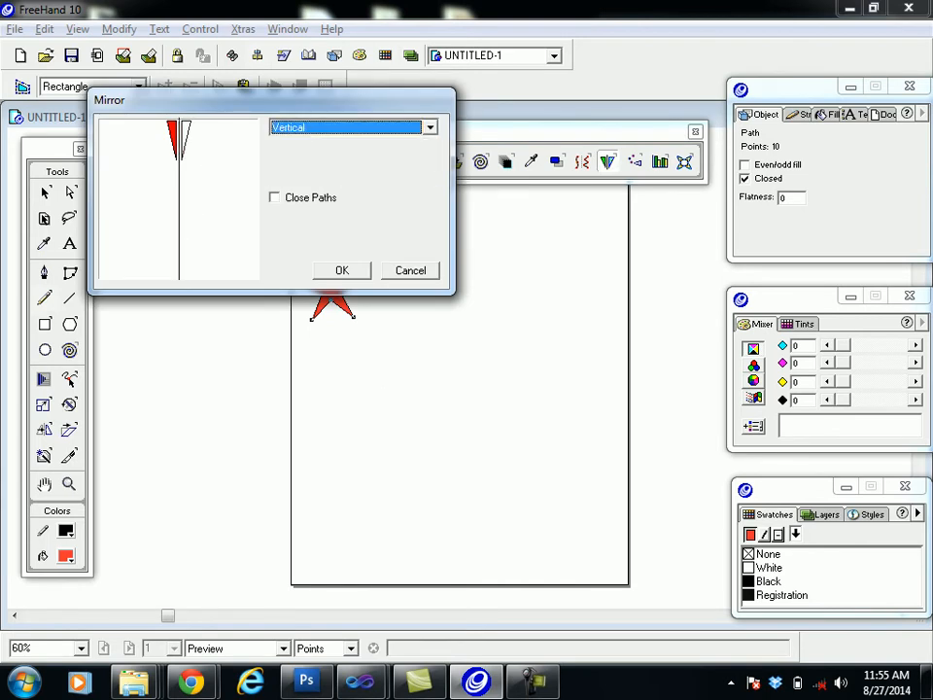
key(Return)
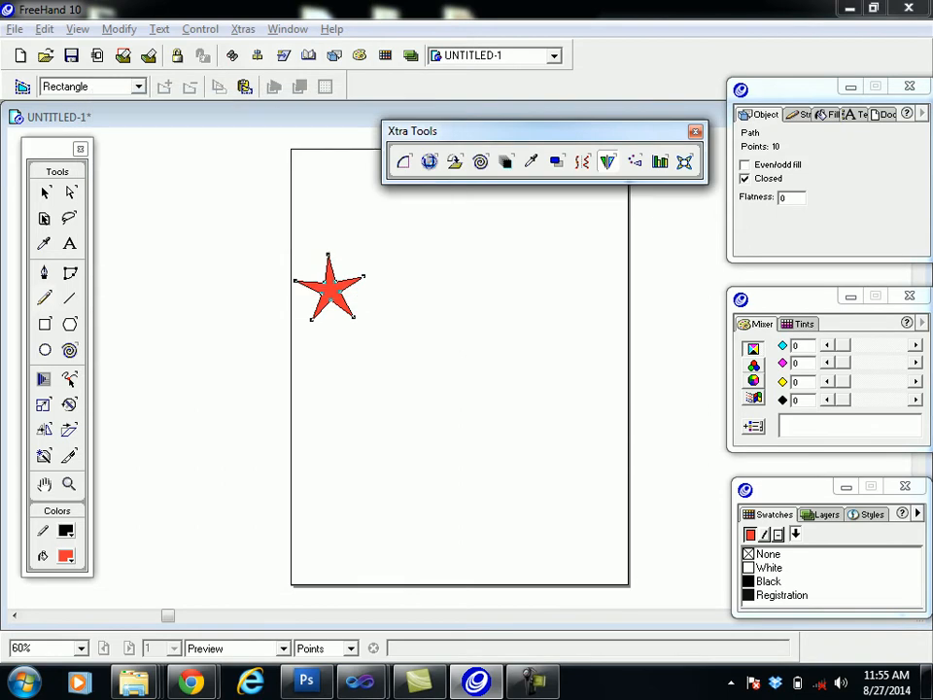
drag(329, 286, 425, 286)
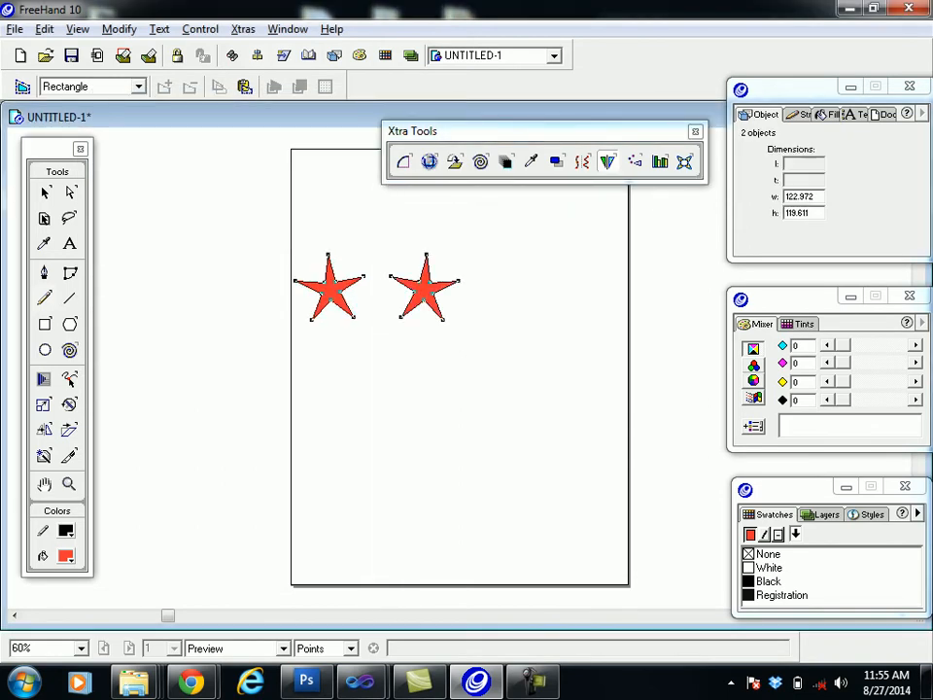
key(ctrl+z)
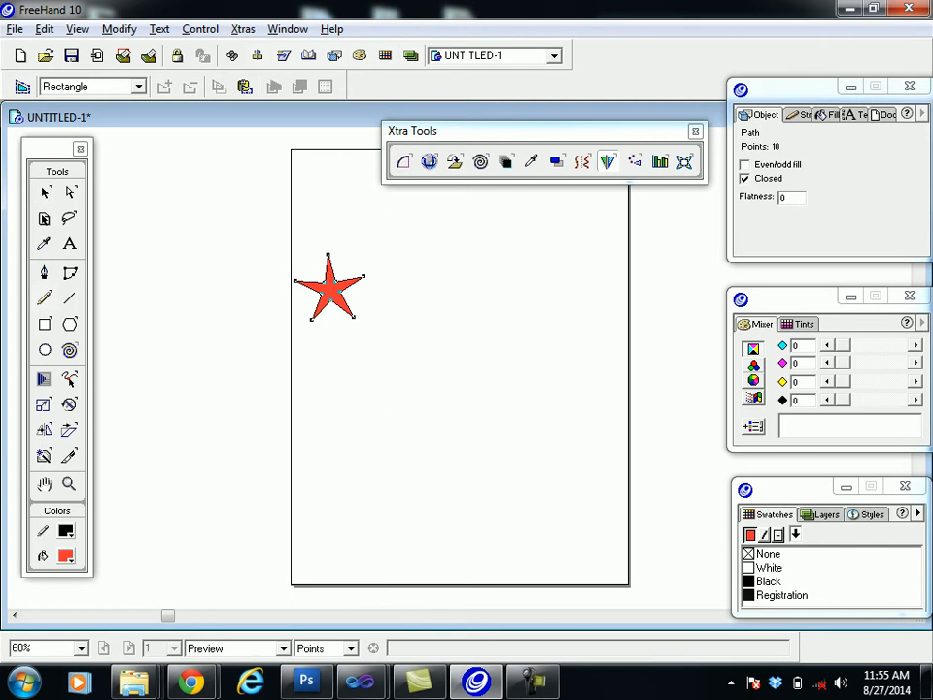
Step: Mirror the red star across a horizontal axis just below it, and undo the reflection
click(428, 127)
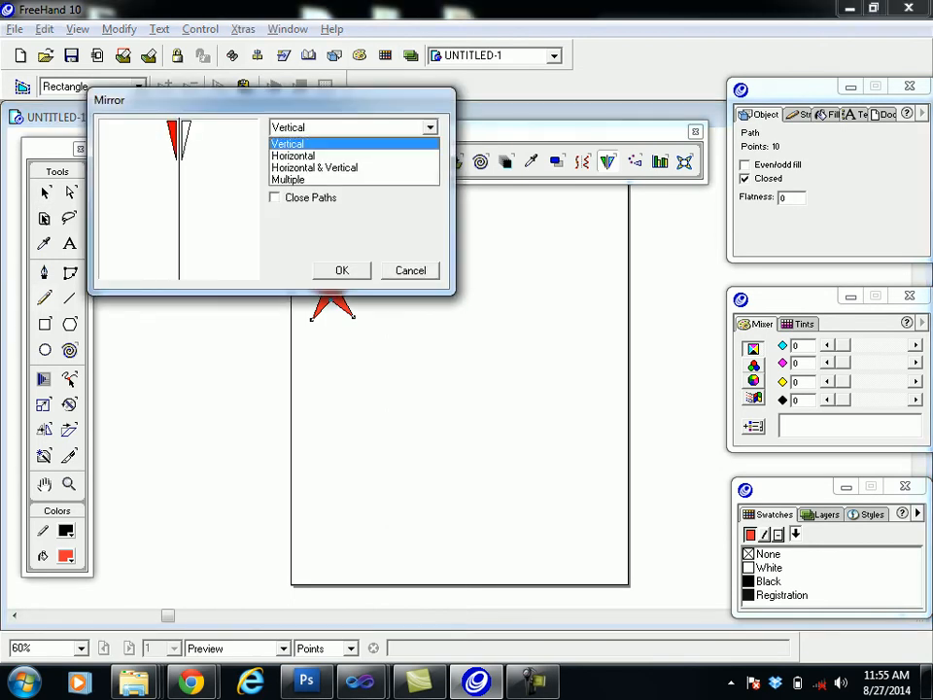
key(Return)
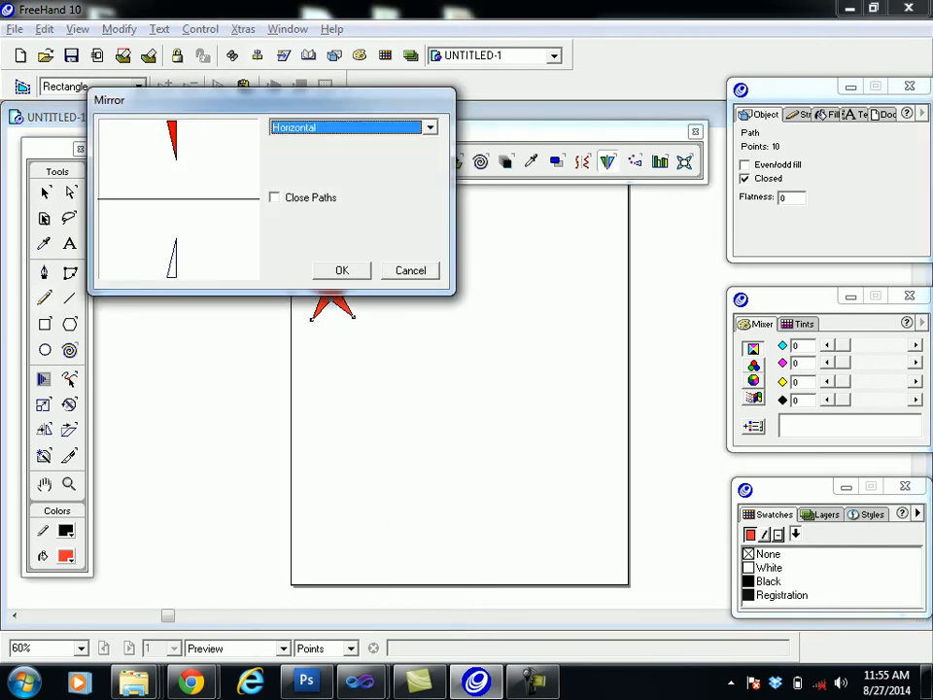
click(341, 270)
click(335, 327)
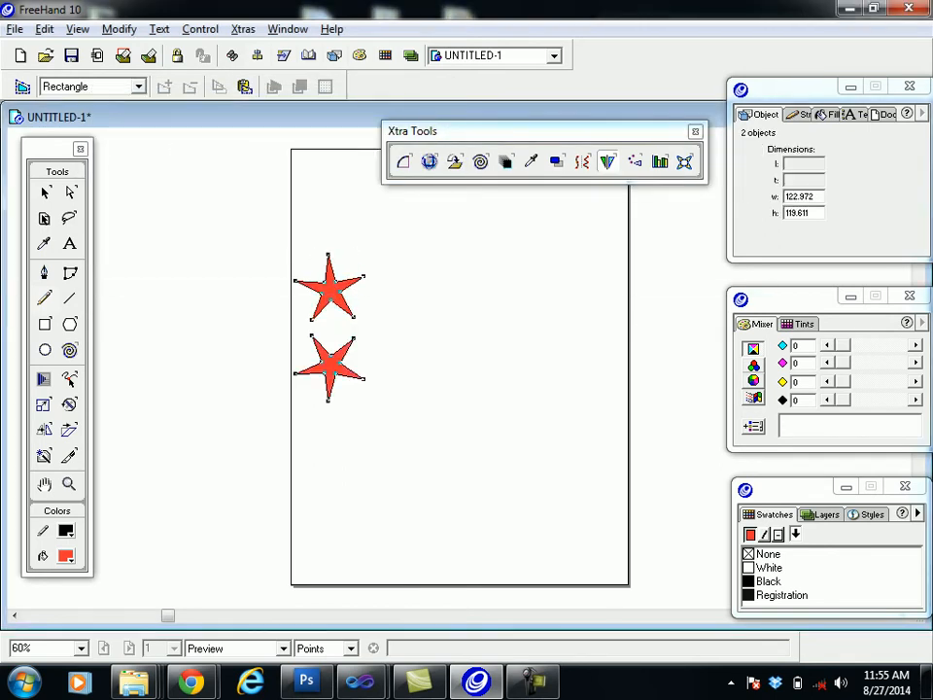
key(ctrl+z)
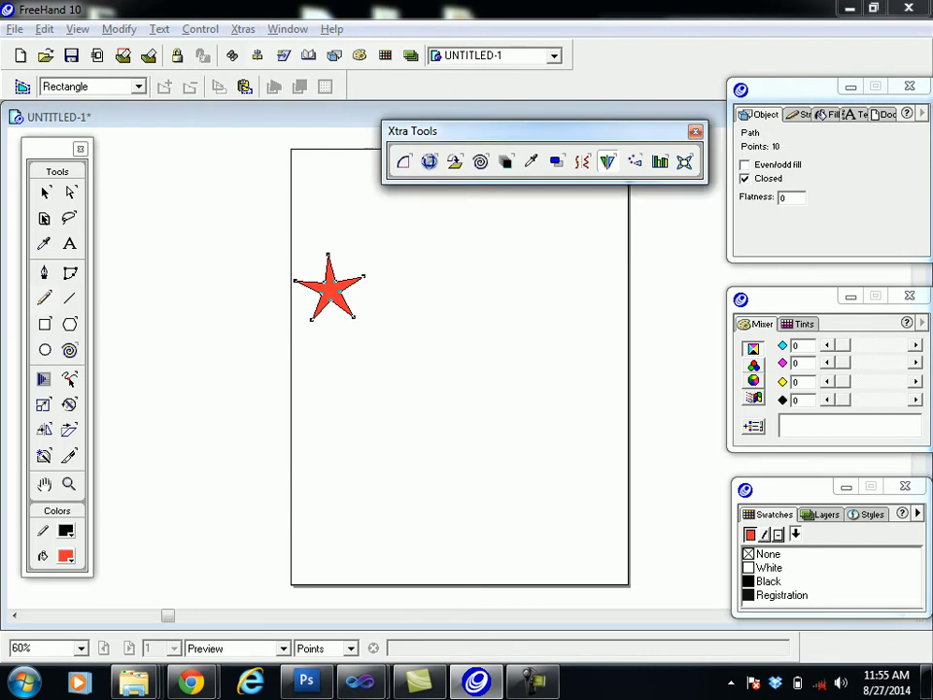
Step: Mirror the red star with the Horizontal & Vertical option about a point to its lower right, and undo it
double_click(606, 161)
click(430, 127)
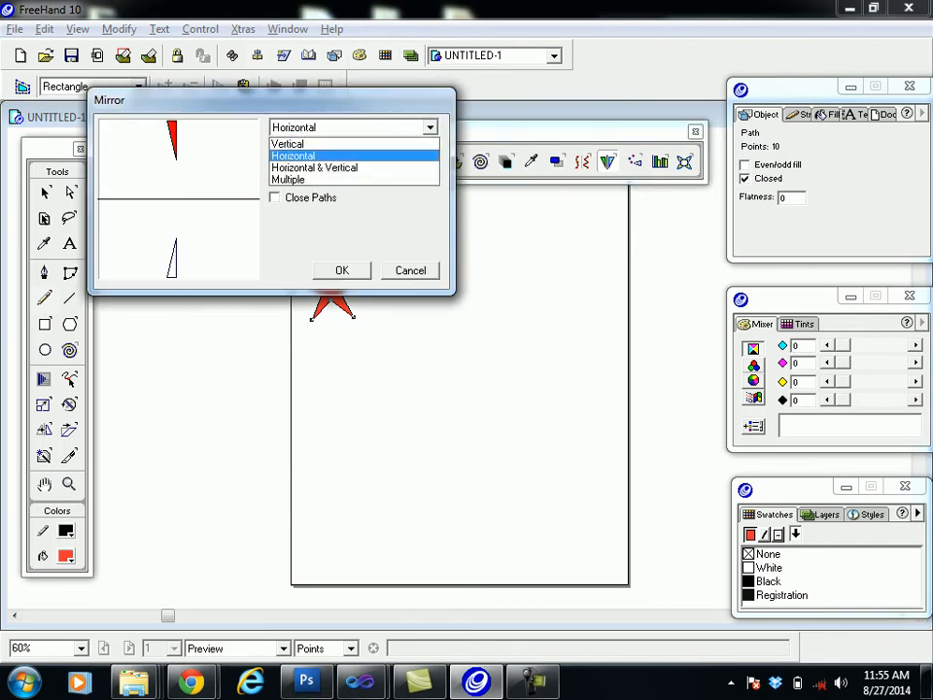
click(314, 167)
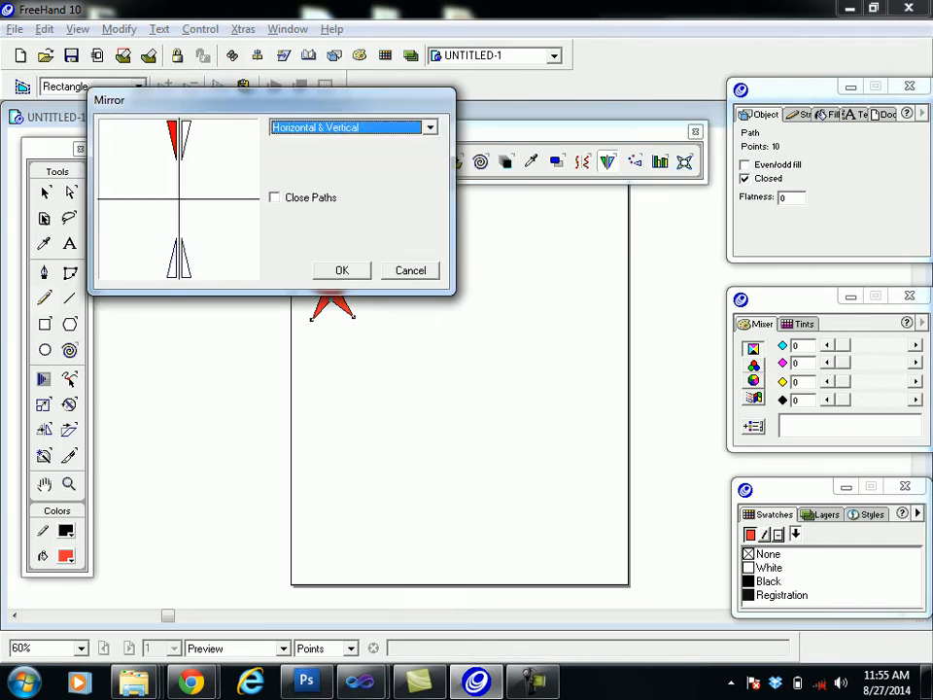
key(Return)
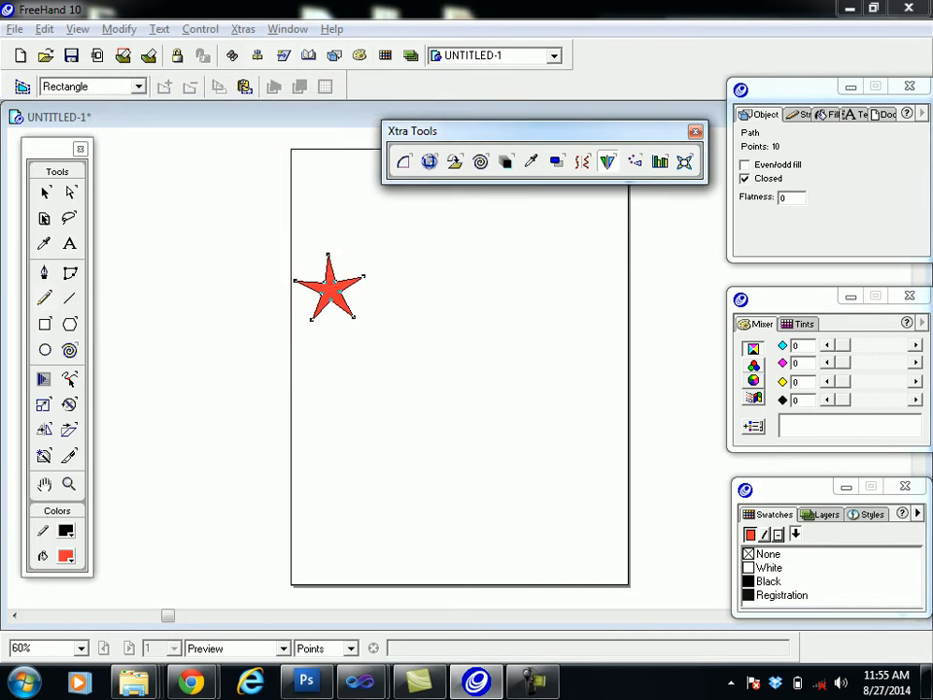
drag(370, 292, 370, 355)
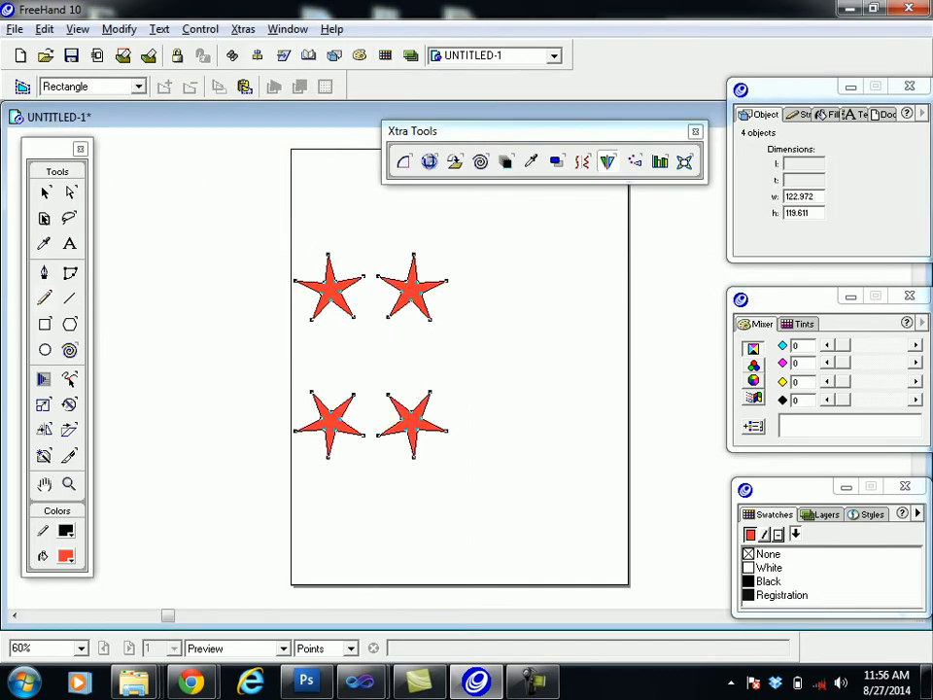
key(ctrl+z)
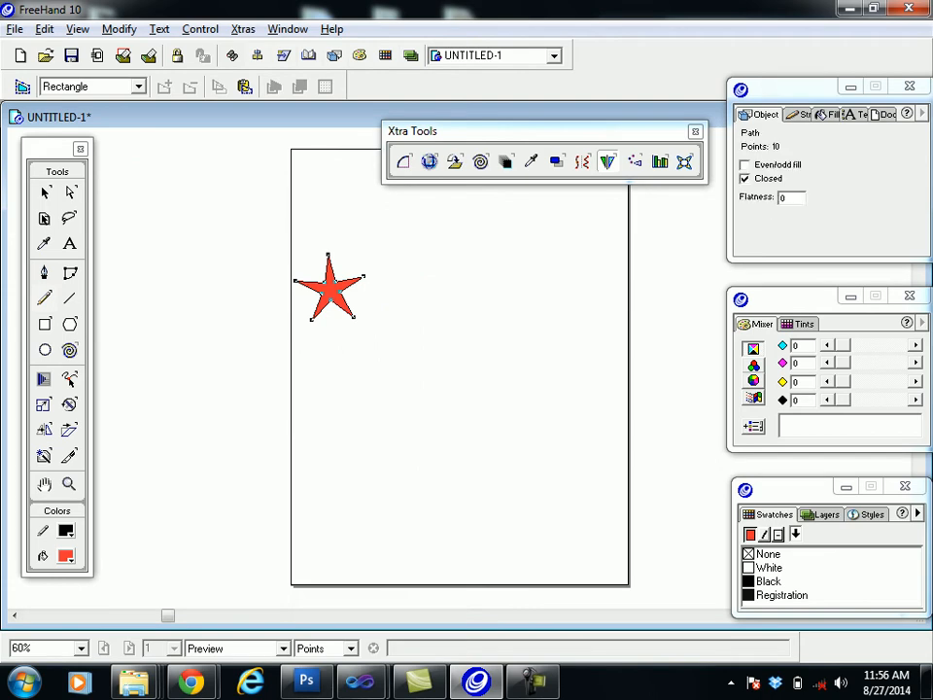
Step: Mirror the red star with the Multiple option, 8 axes and Rotate, around a point to its lower right, and undo it
double_click(607, 161)
click(430, 127)
click(292, 179)
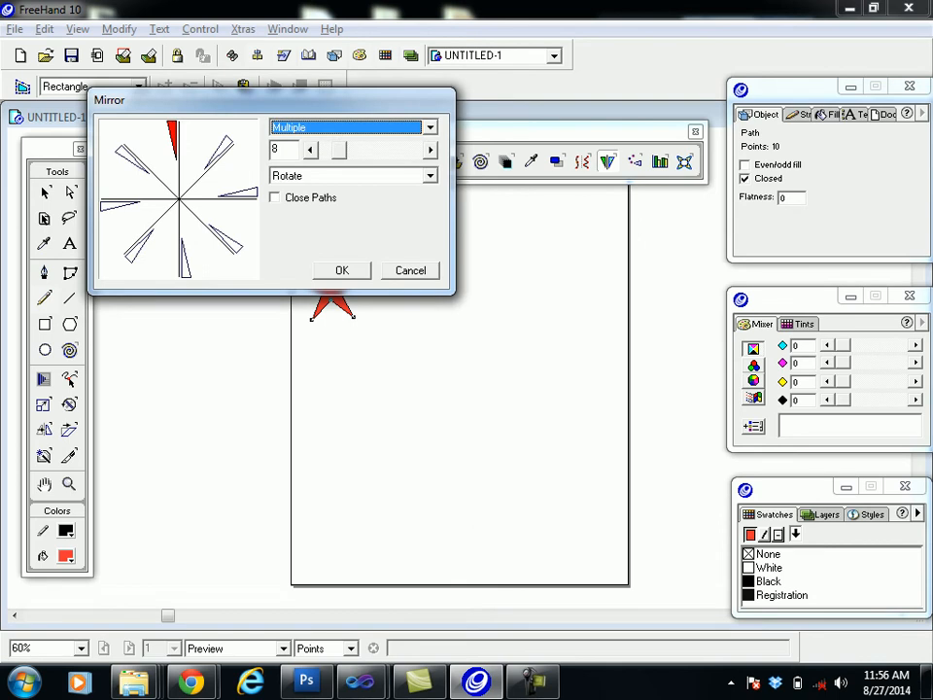
click(343, 270)
drag(333, 291, 409, 355)
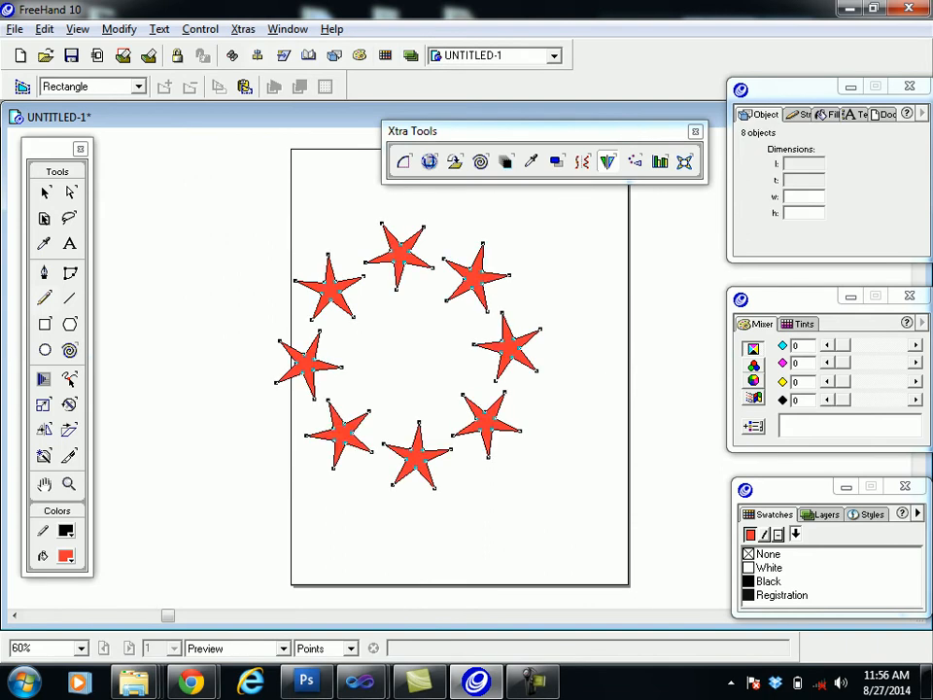
key(ctrl+z)
Step: Raise the multiple Rotate mirror to 16, apply it to the star around the page's middle, and undo it
double_click(607, 161)
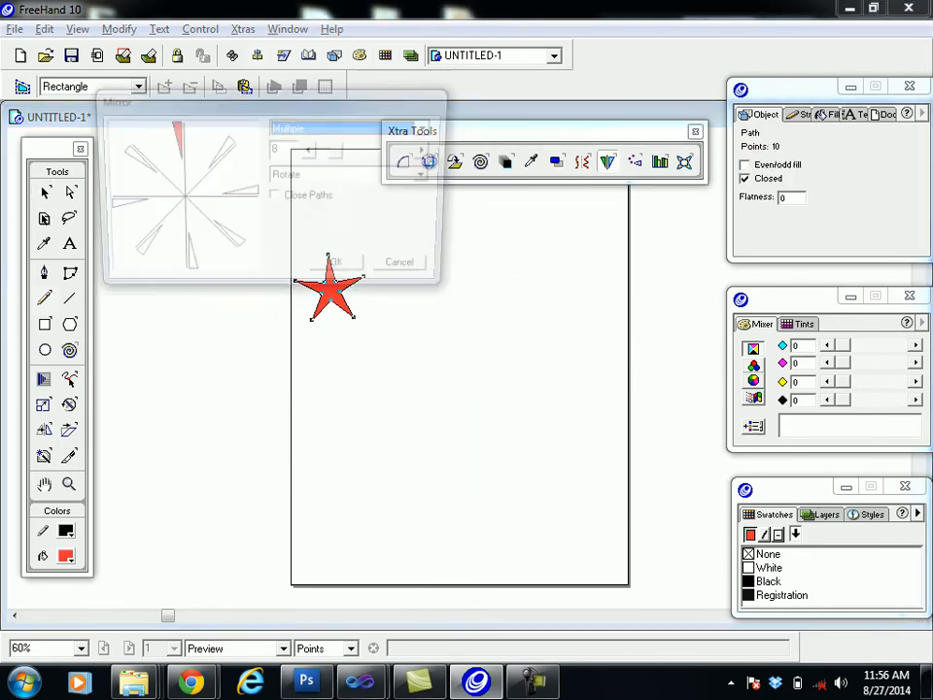
drag(339, 150, 354, 149)
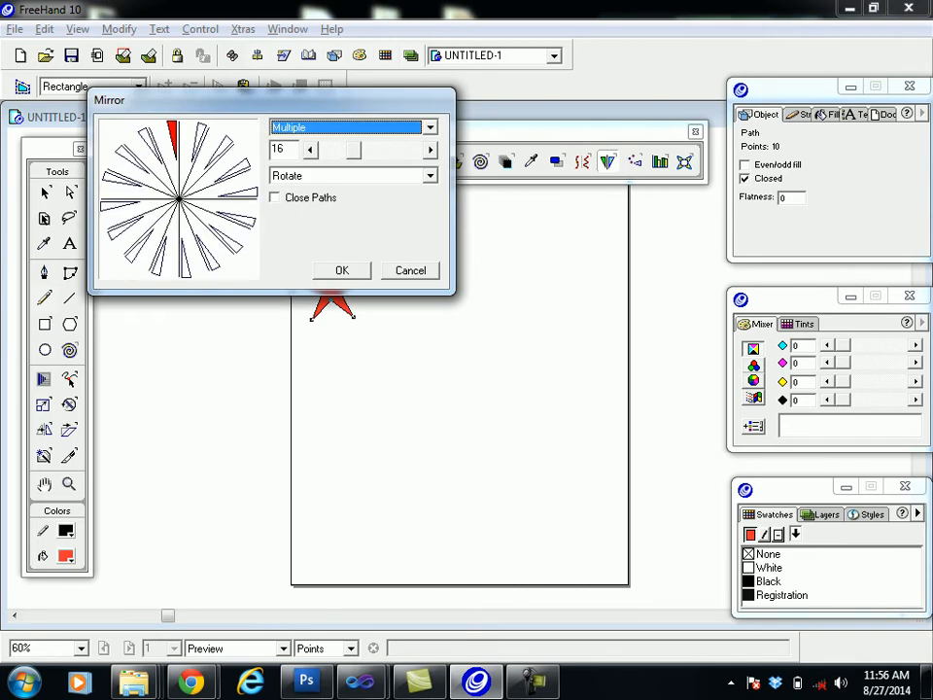
click(342, 270)
drag(350, 277, 428, 370)
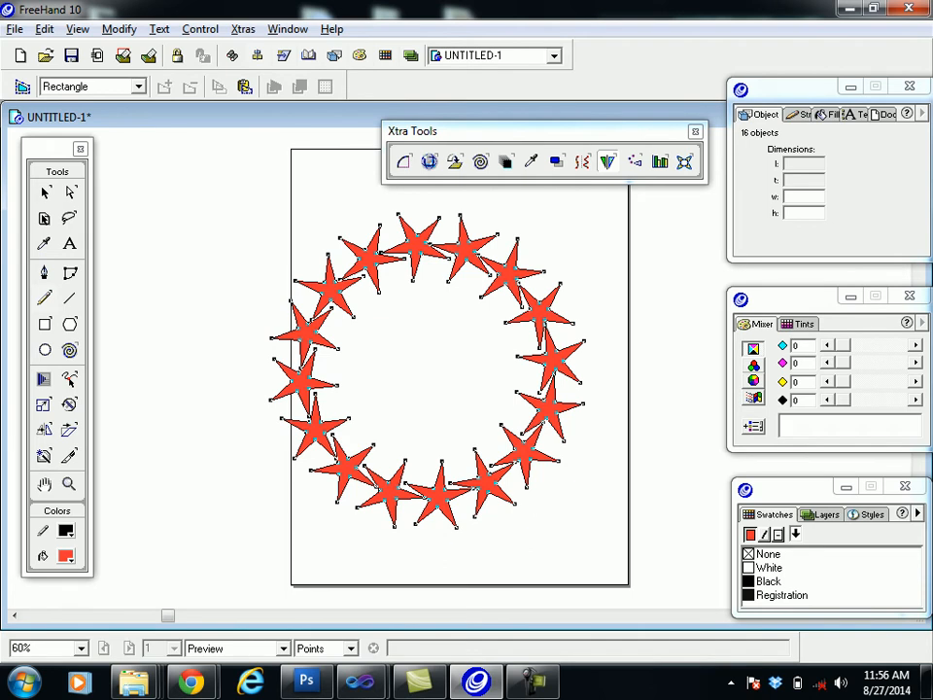
key(ctrl+z)
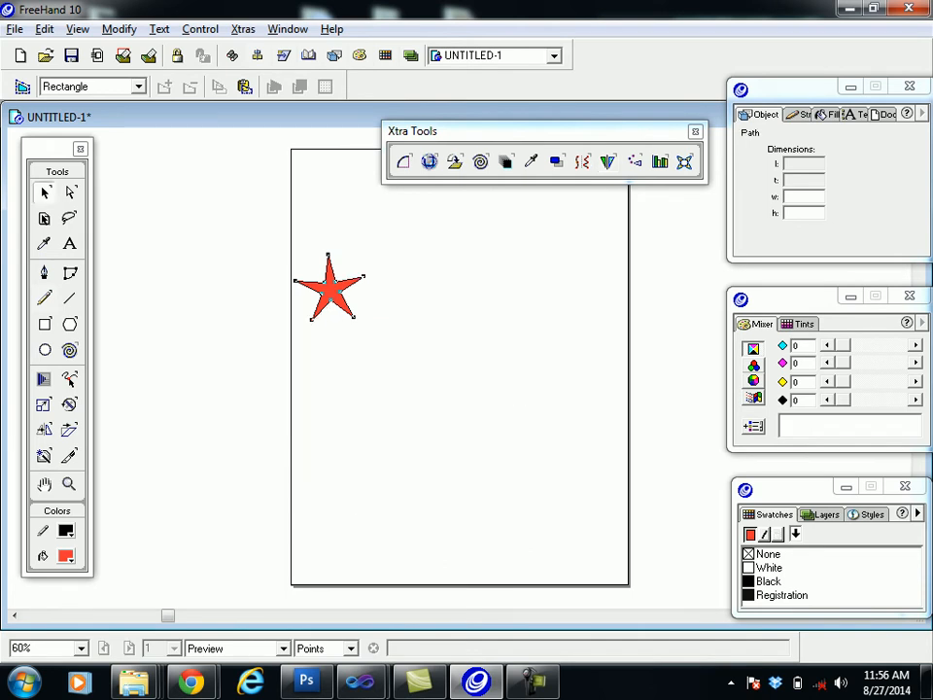
Step: Mirror the star with the Multiple option set to 7 and Reflect, around the page's middle, and undo it
double_click(606, 162)
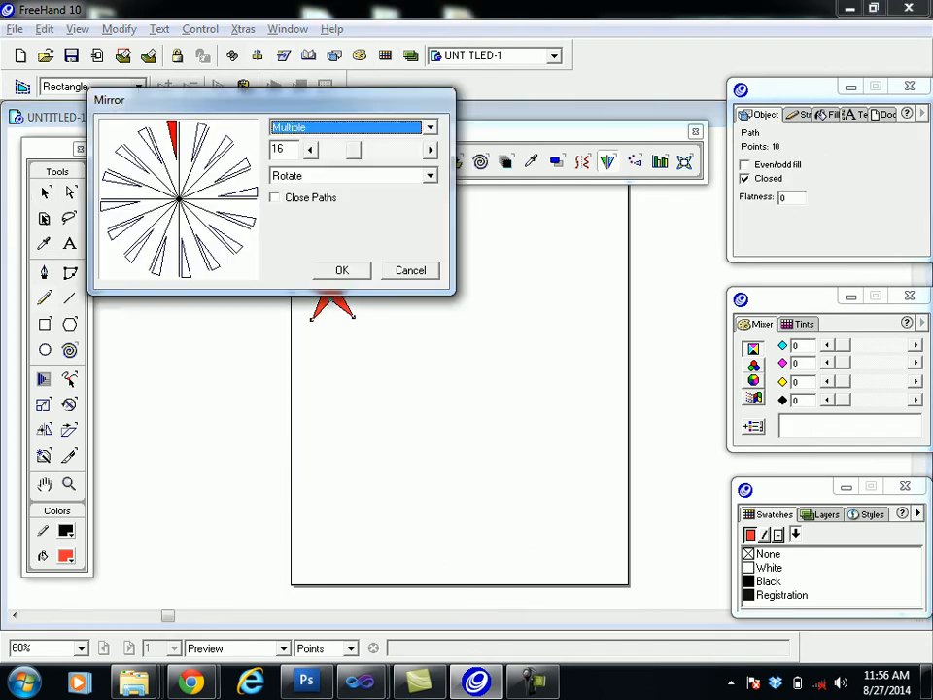
drag(354, 150, 337, 150)
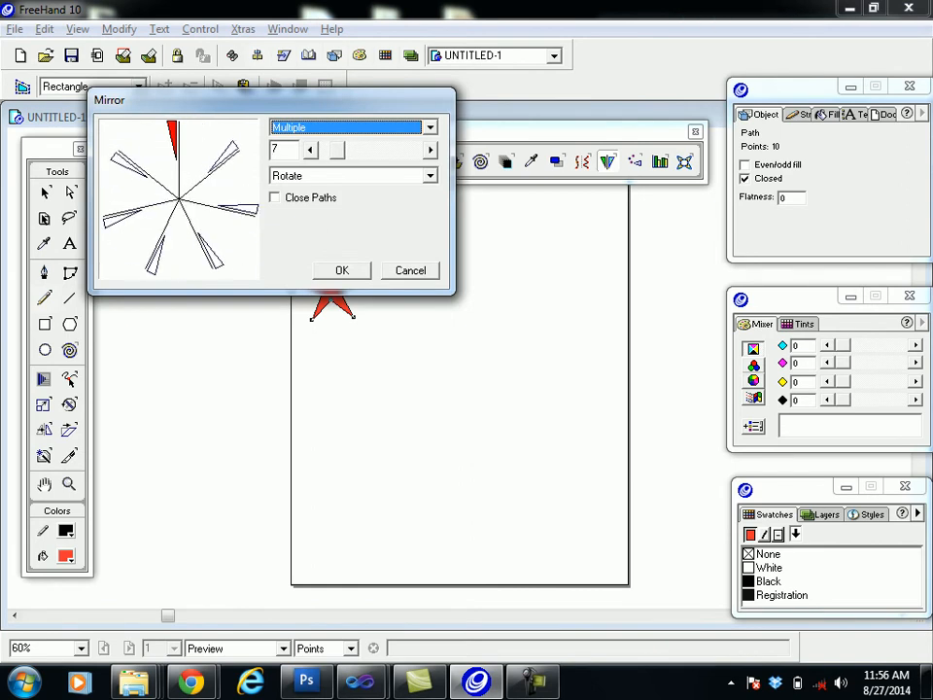
click(430, 176)
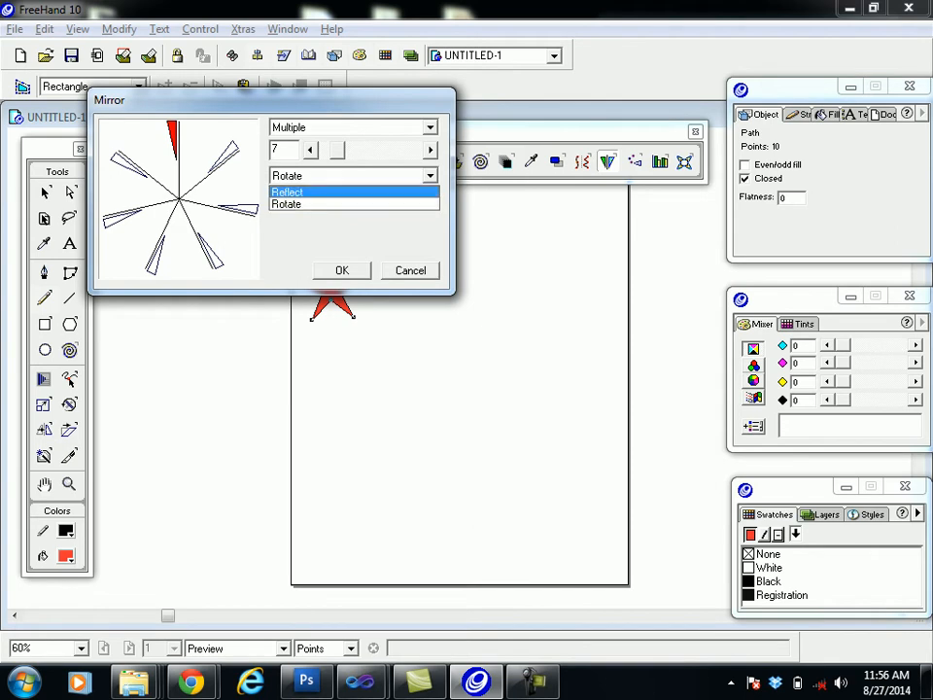
click(291, 191)
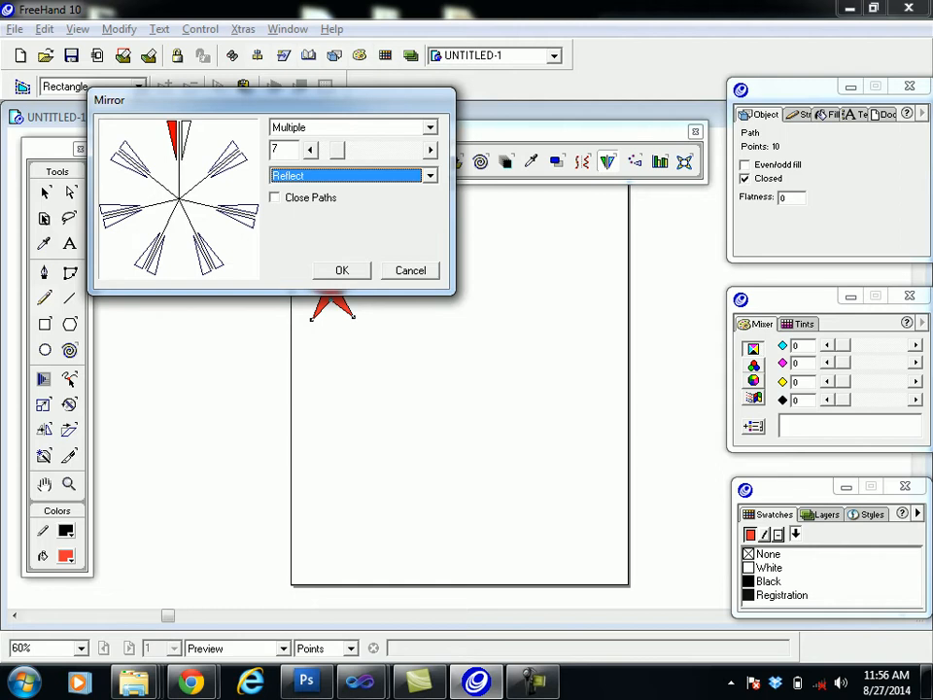
click(341, 270)
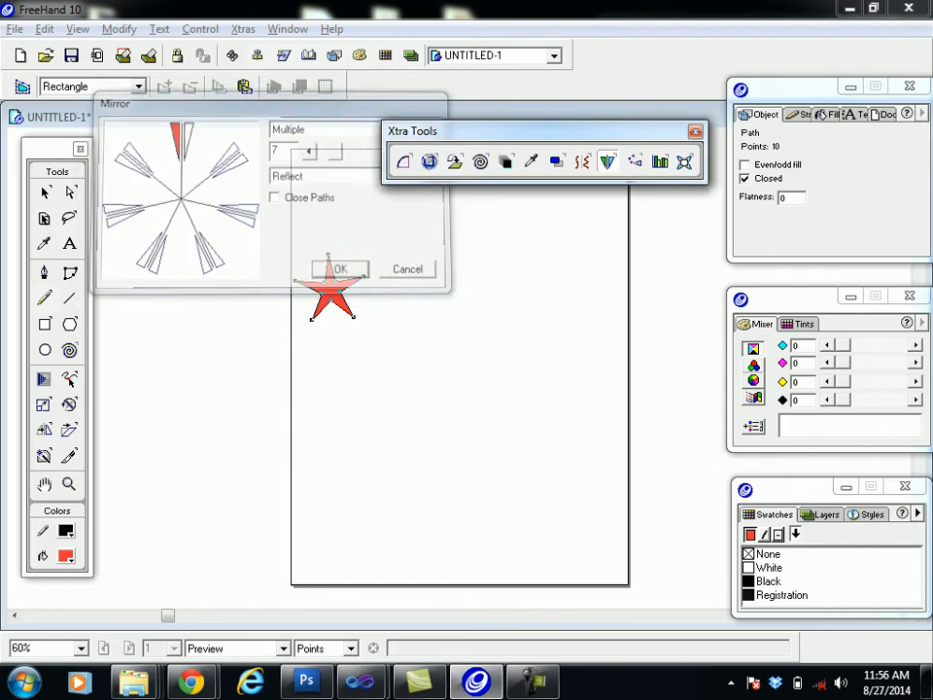
drag(347, 276, 459, 350)
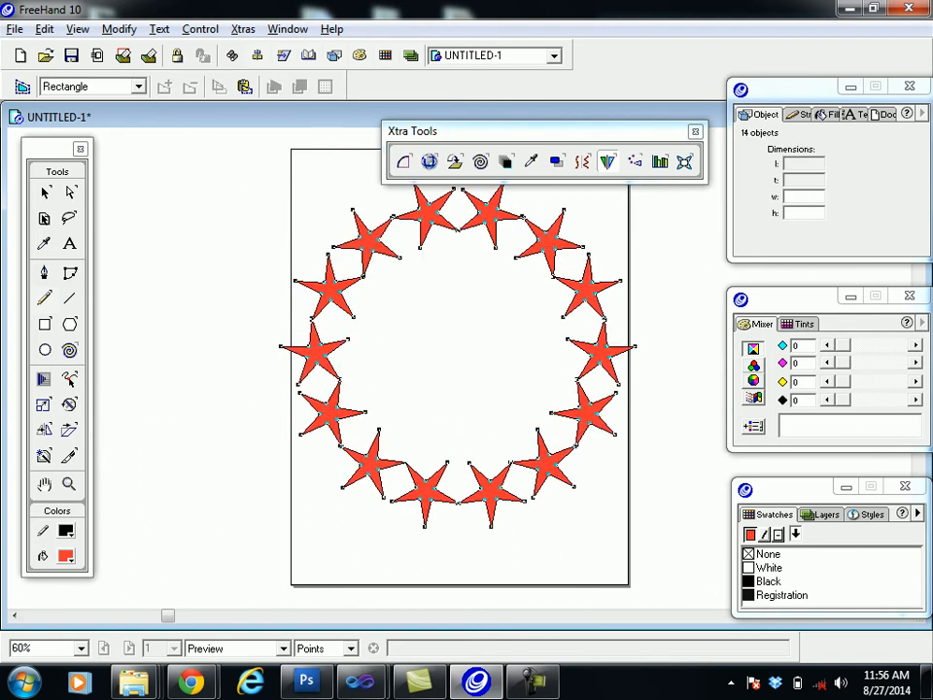
key(ctrl+z)
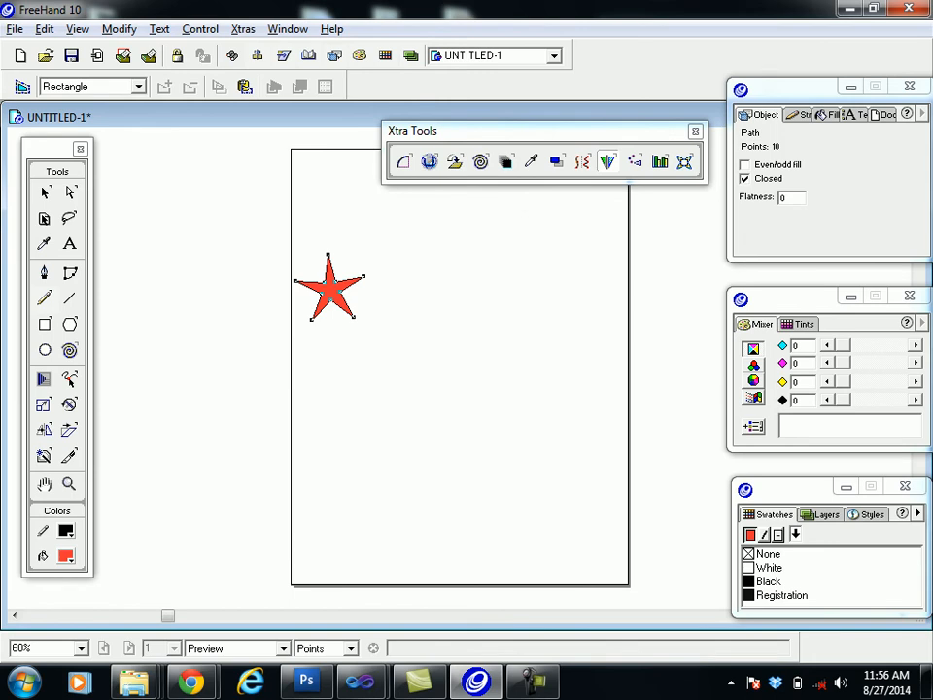
Step: Mirror the red star with the Multiple option set to 12 and Reflect, around the page's middle
double_click(607, 161)
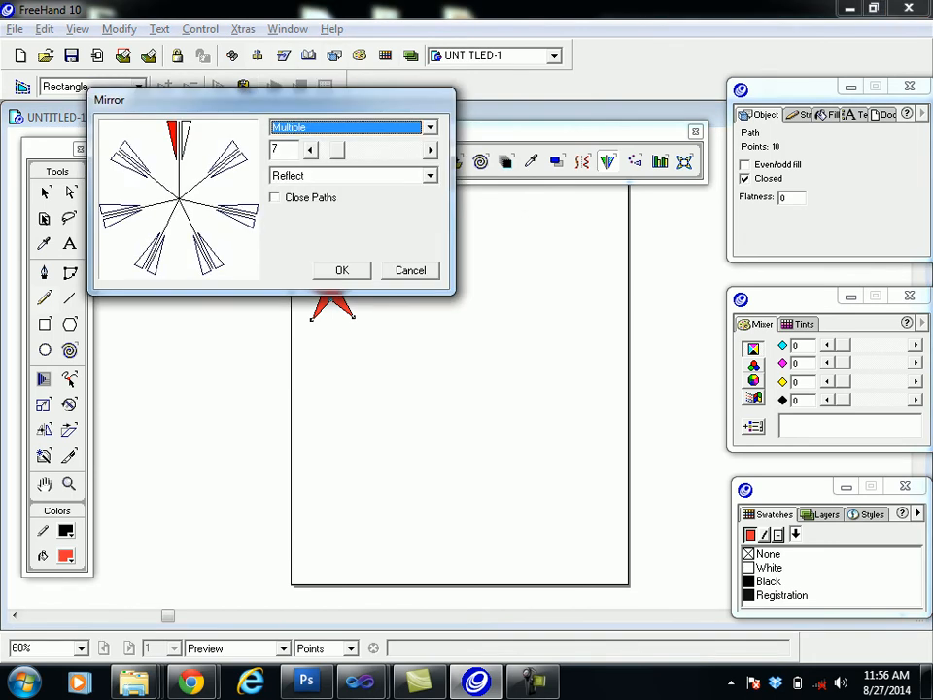
click(429, 175)
click(345, 191)
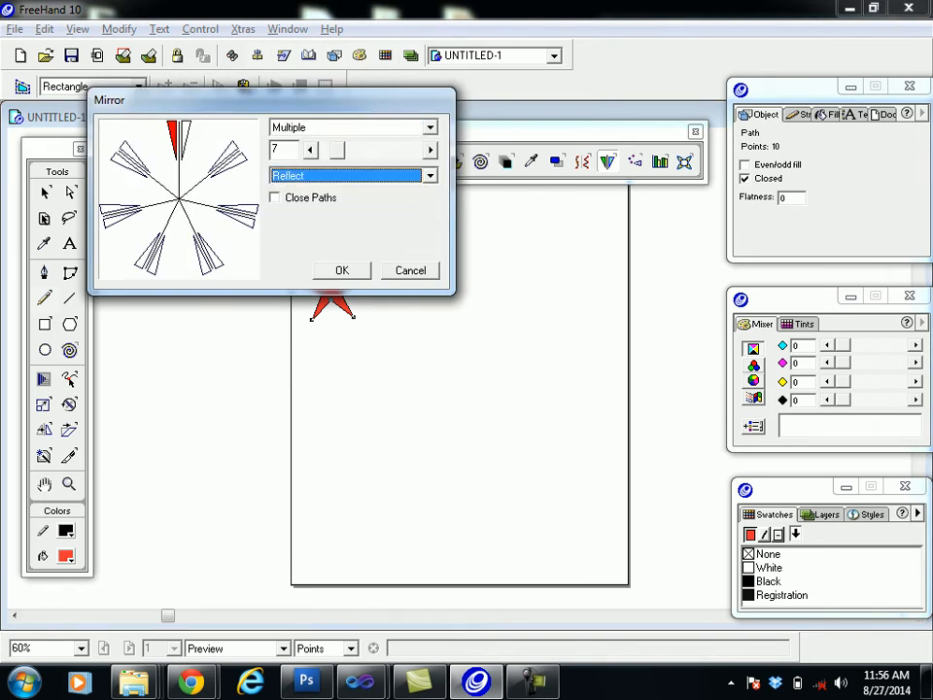
drag(338, 150, 346, 150)
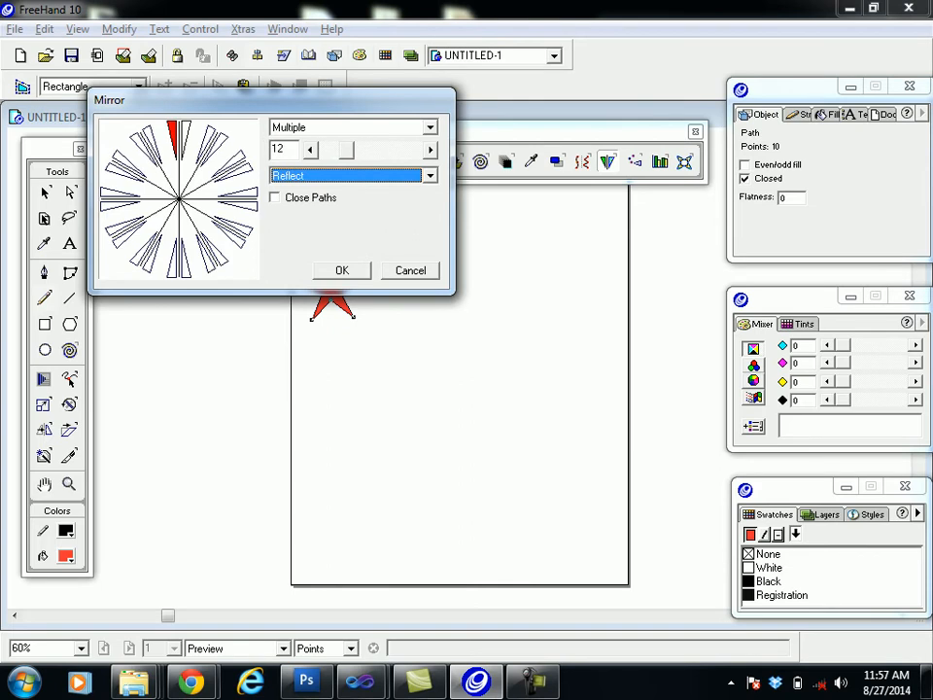
click(341, 270)
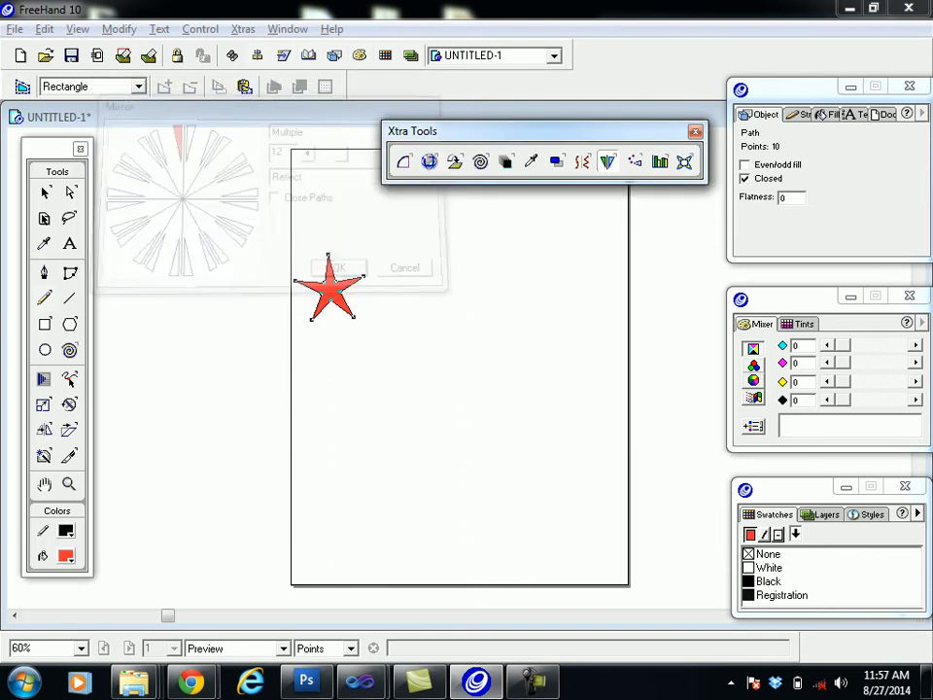
drag(326, 292, 477, 365)
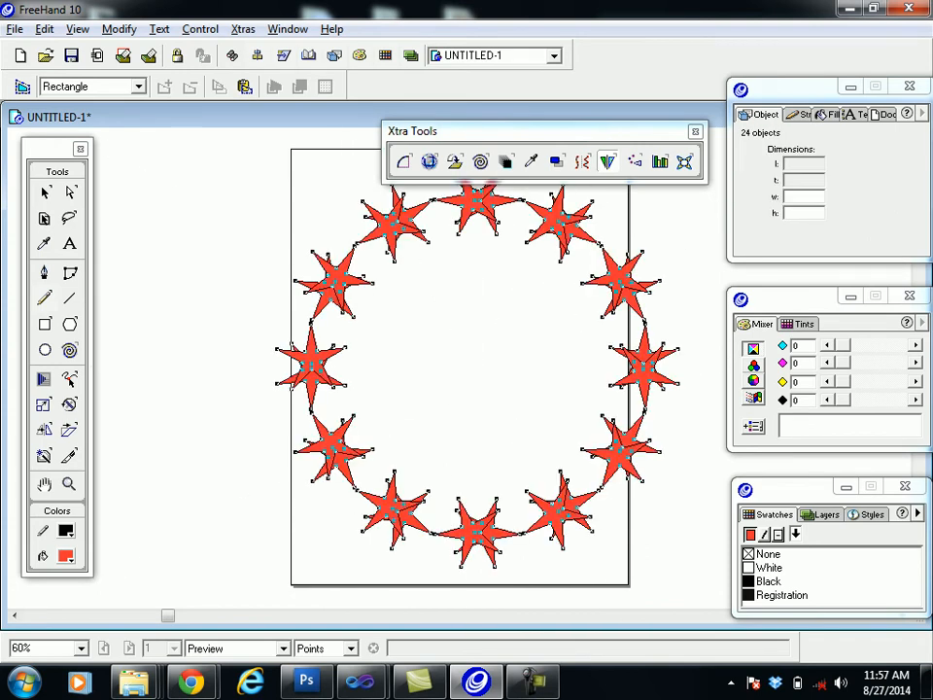
Step: Group the ring of mirrored stars, ungroup it again, and undo the mirroring
key(v)
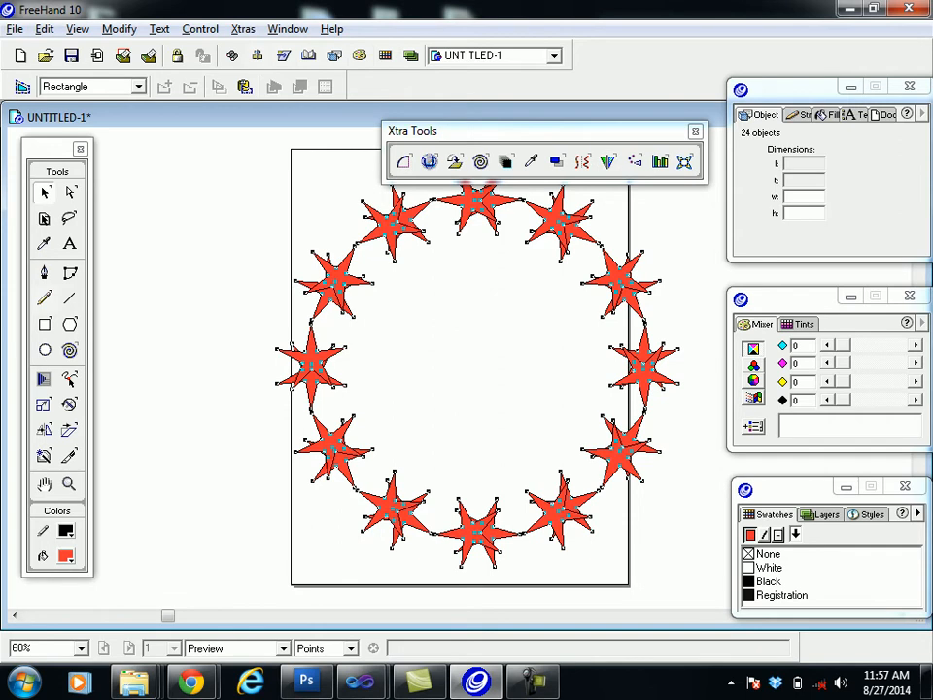
key(ctrl+g)
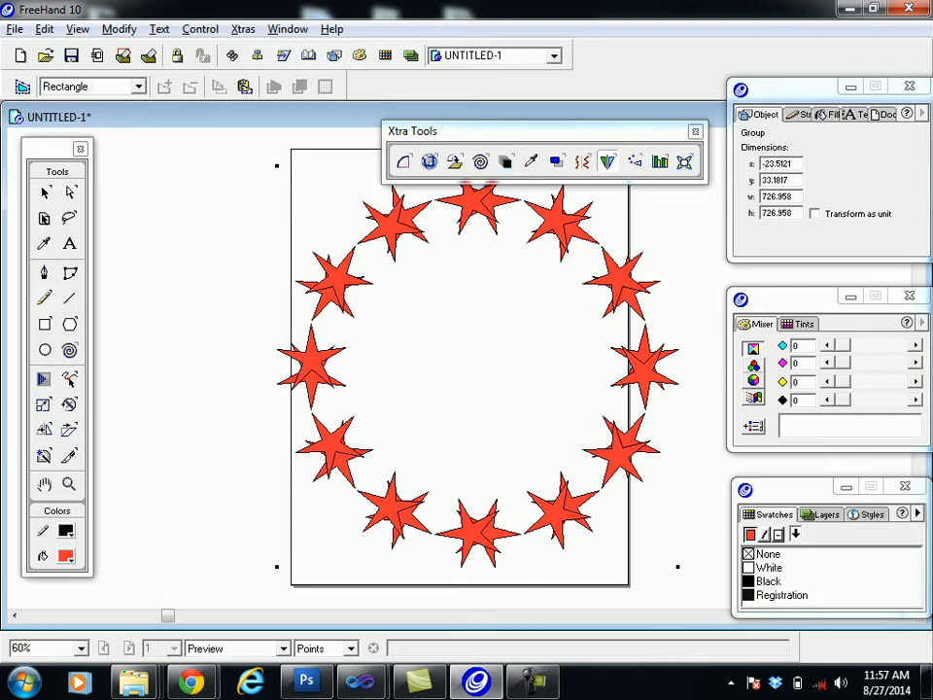
key(ctrl+shift+g)
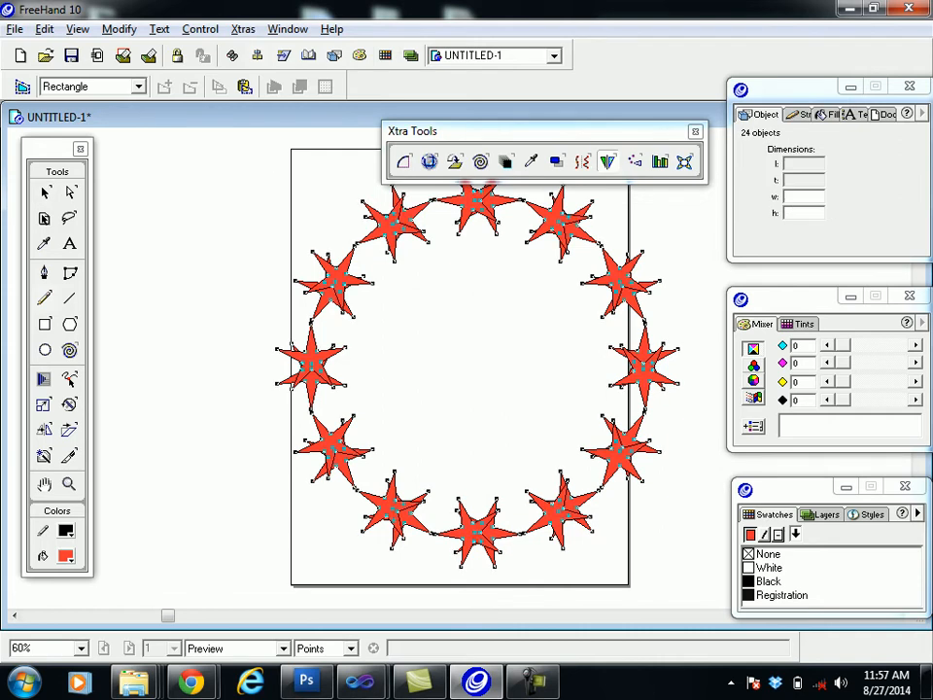
key(ctrl+z)
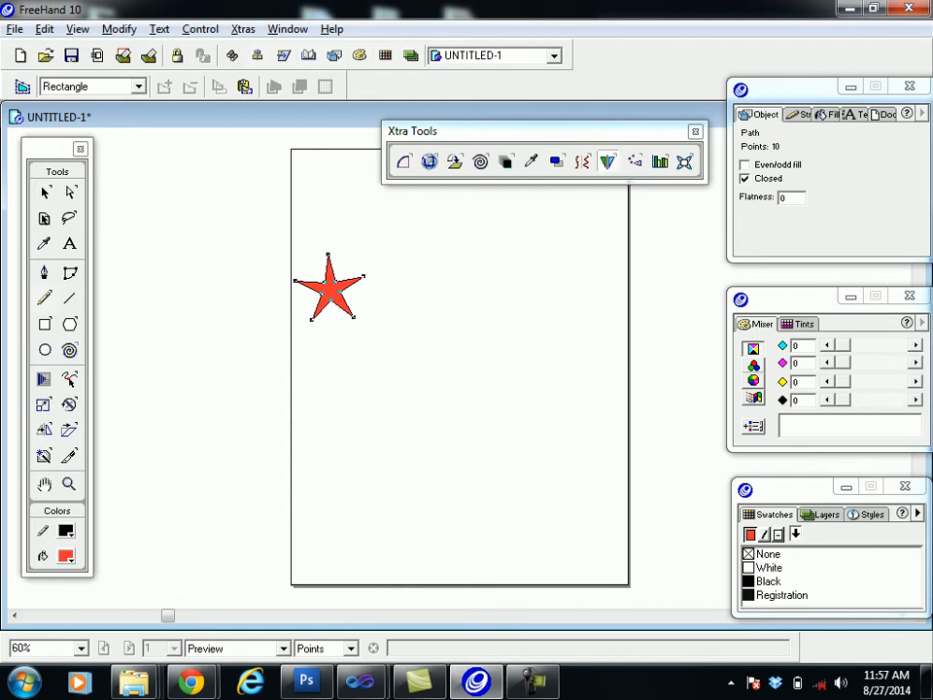
Step: Delete the remaining red star and draw a closed arc across the middle of the page with the Arc tool
key(Delete)
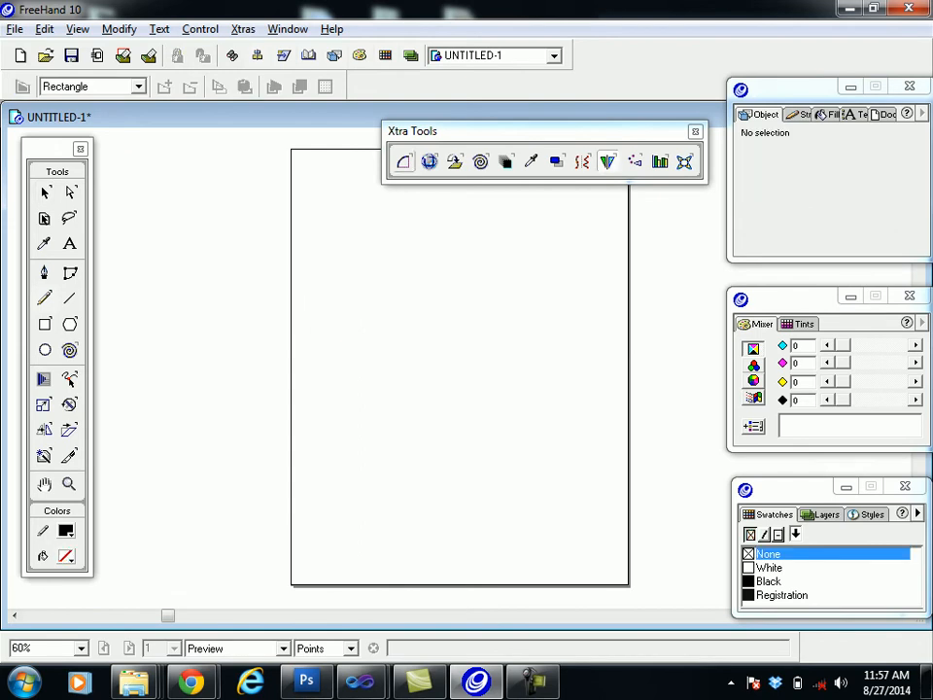
click(403, 161)
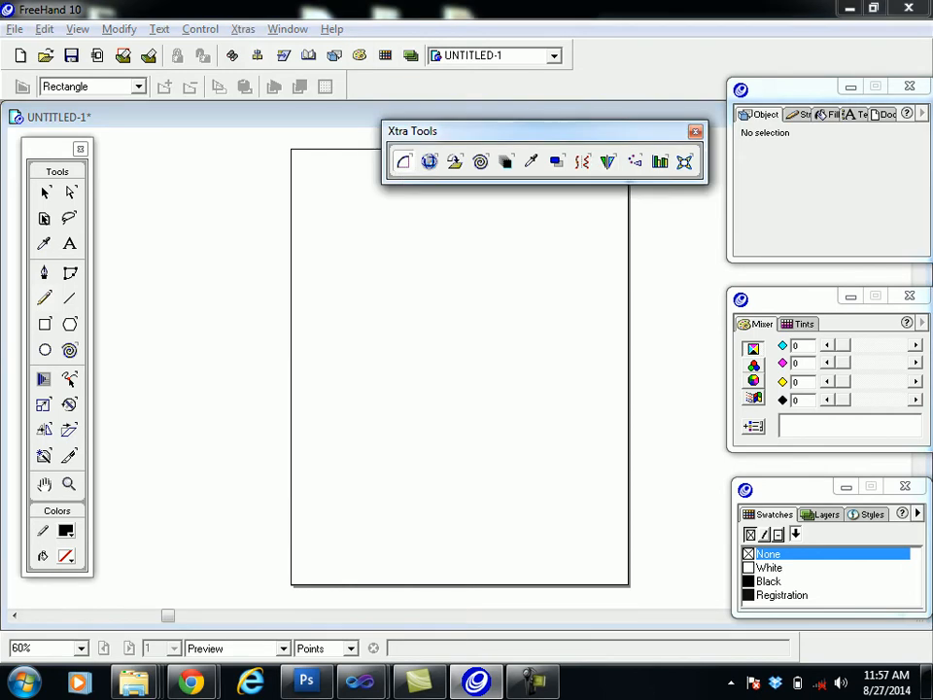
mouse_move(332, 283)
mouse_down()
mouse_move(462, 368)
mouse_move(479, 418)
mouse_up()
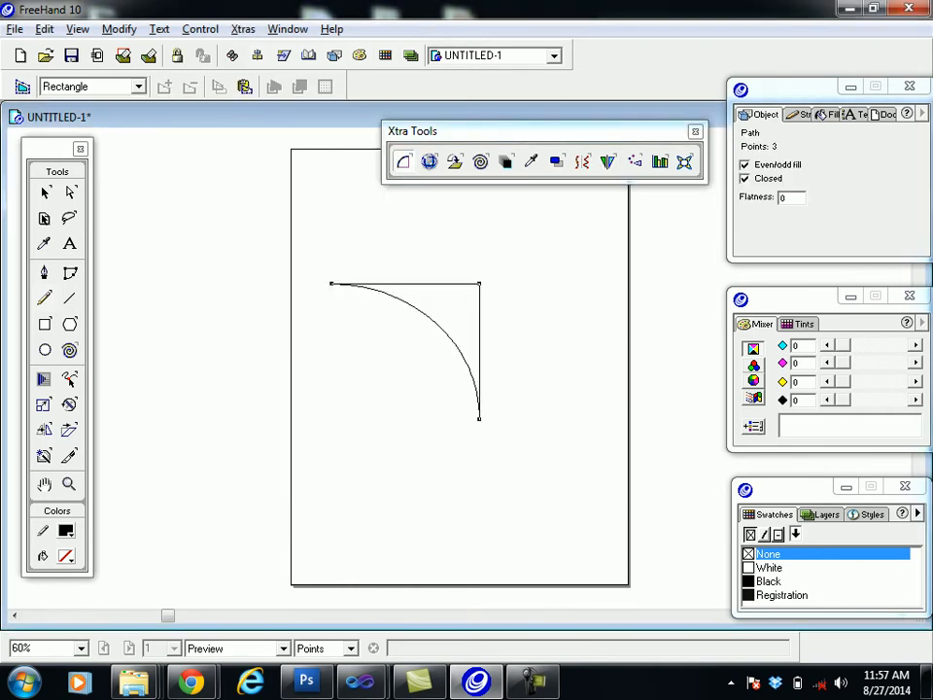
Step: Try the Arc tool's settings with the flipped and concave options off, and restore both options
double_click(404, 161)
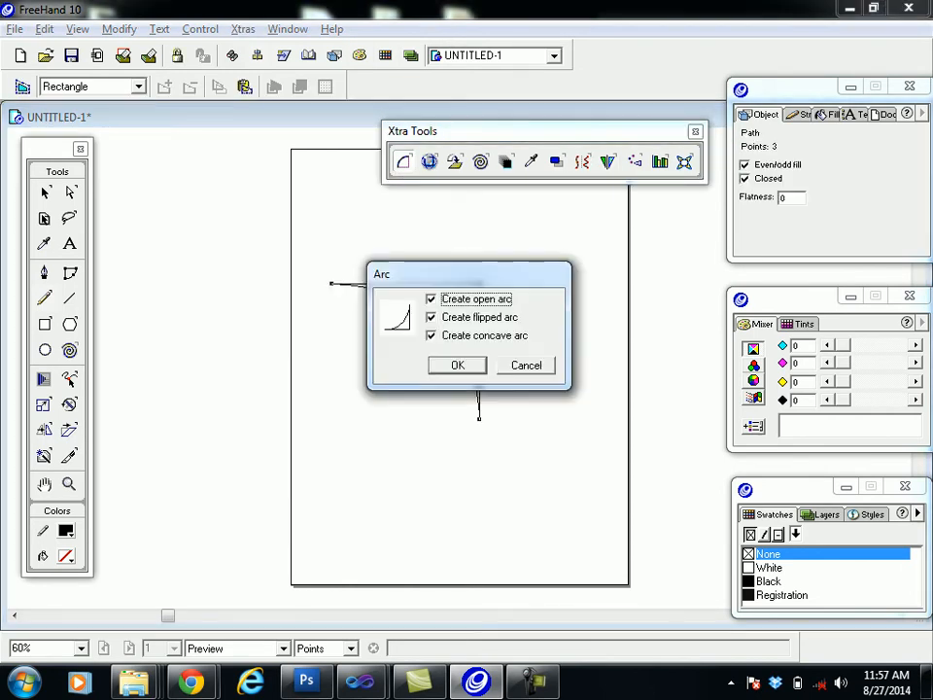
click(431, 335)
click(430, 317)
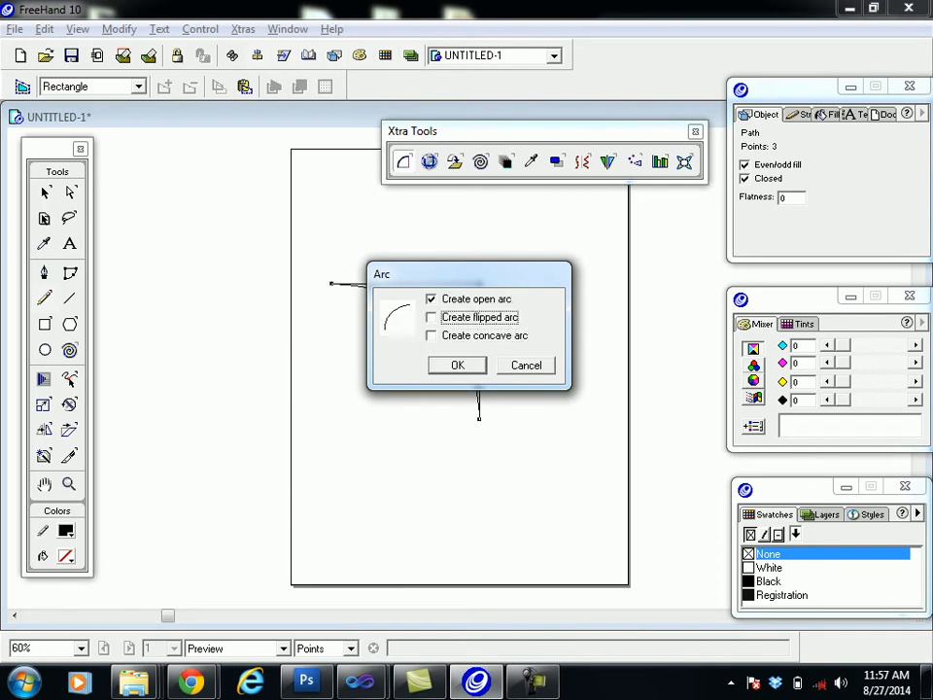
click(430, 317)
click(430, 335)
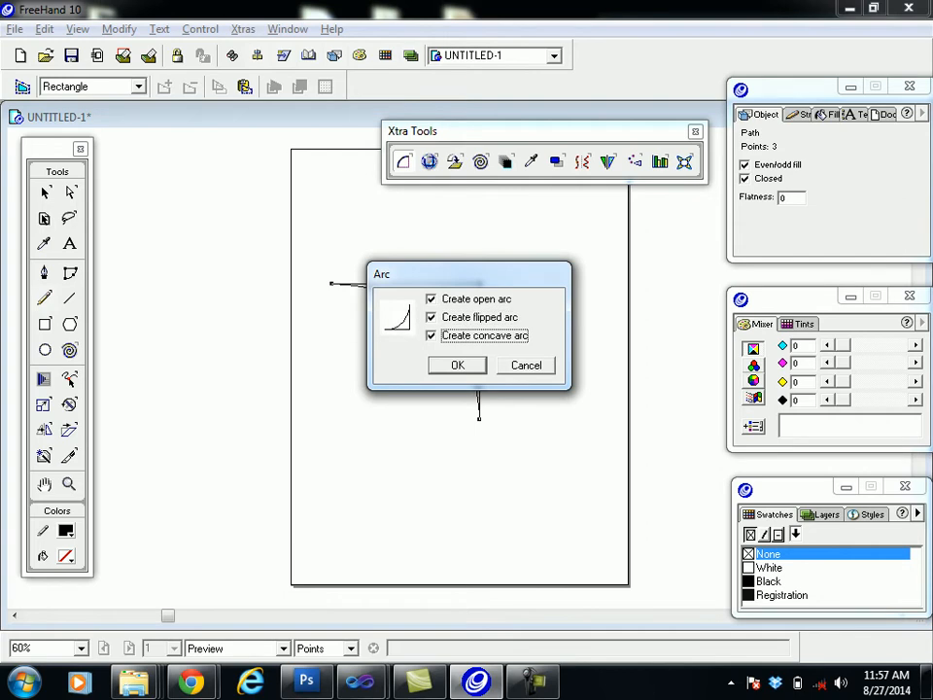
key(Return)
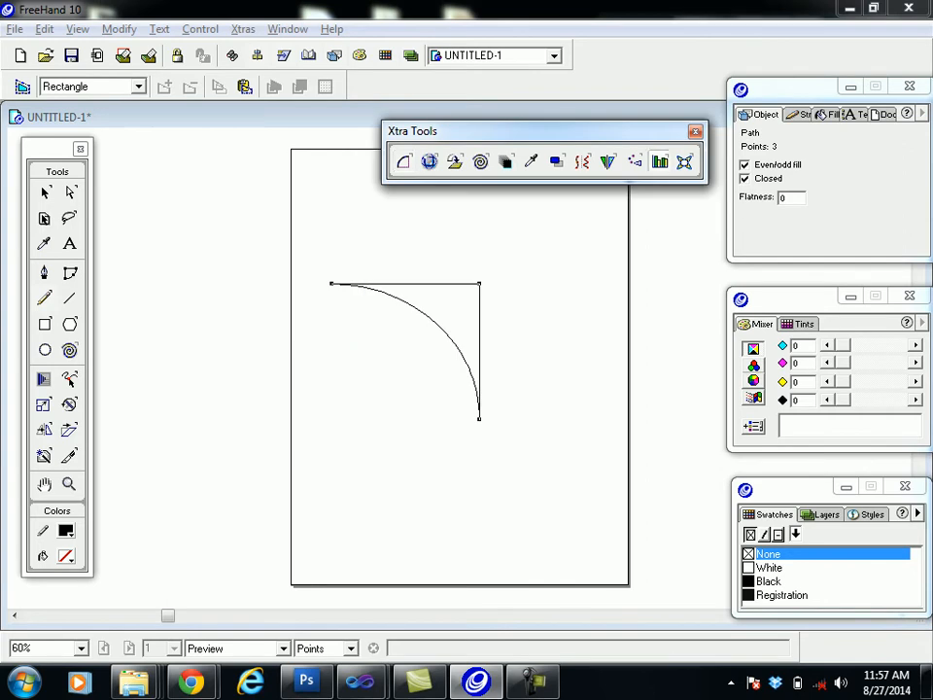
Step: Draw a chart area over the page's lower half and enter Classes and 66 in the first data column
drag(298, 338, 561, 574)
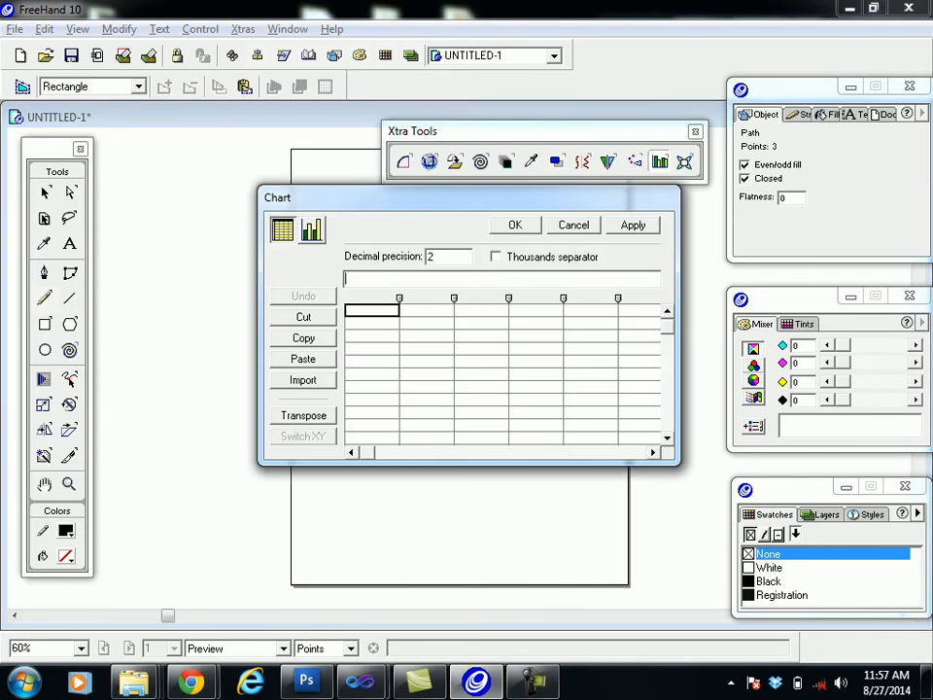
text(Classes)
key(Return)
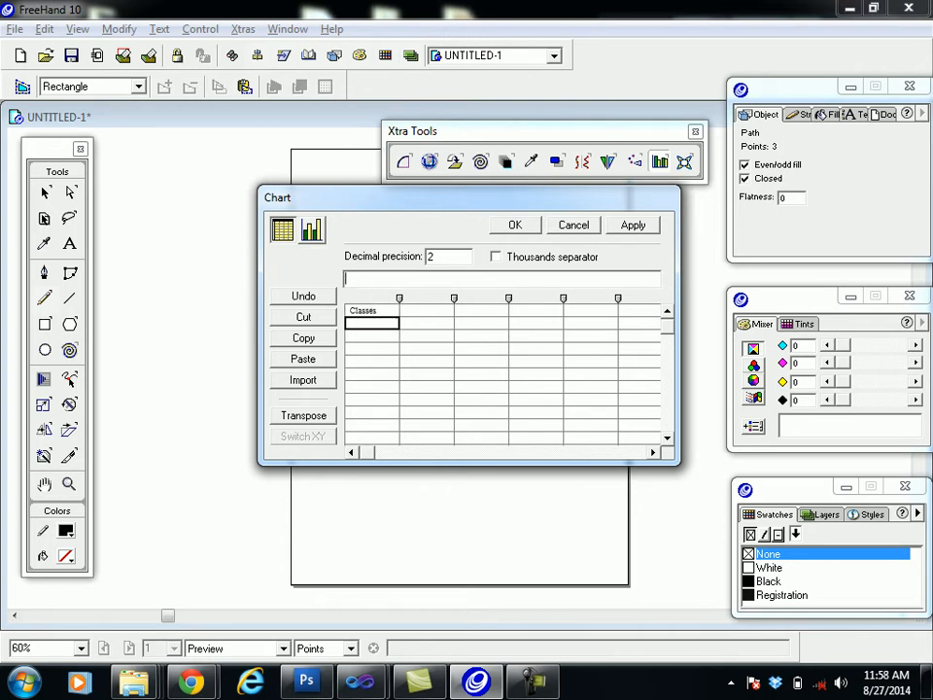
text(66)
key(Tab)
text(77)
key(Tab)
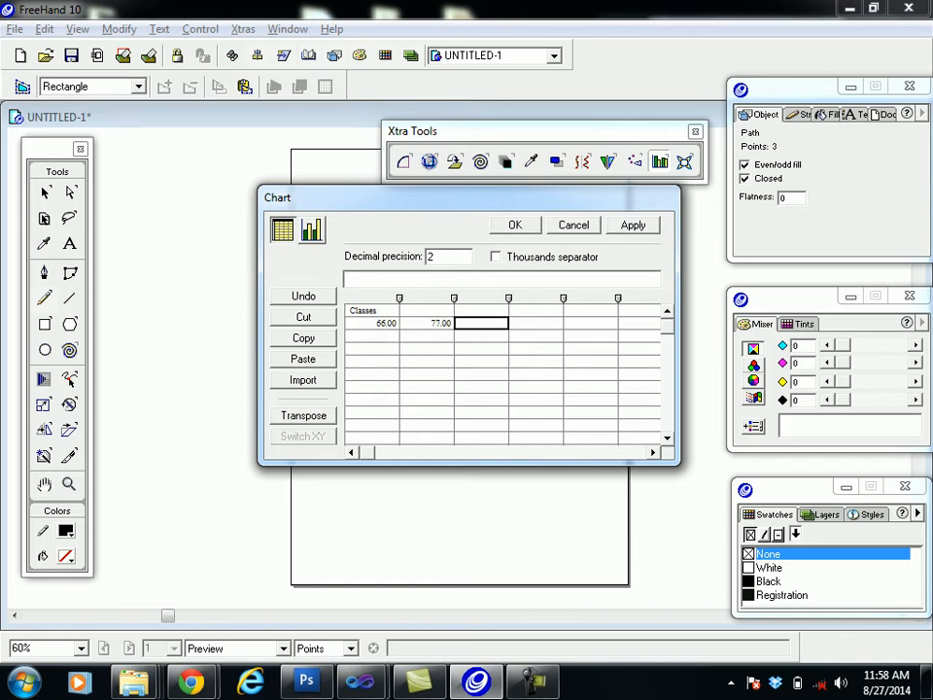
click(426, 323)
key(BackSpace)
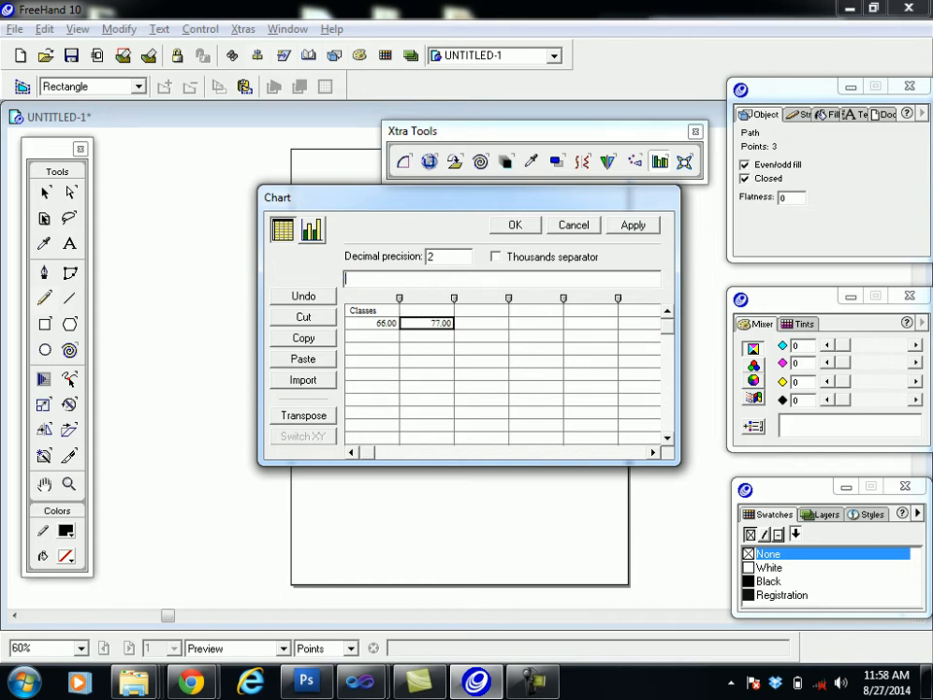
click(372, 322)
Step: Enter 88 and 77 below the 66 in the chart's Classes column
click(372, 335)
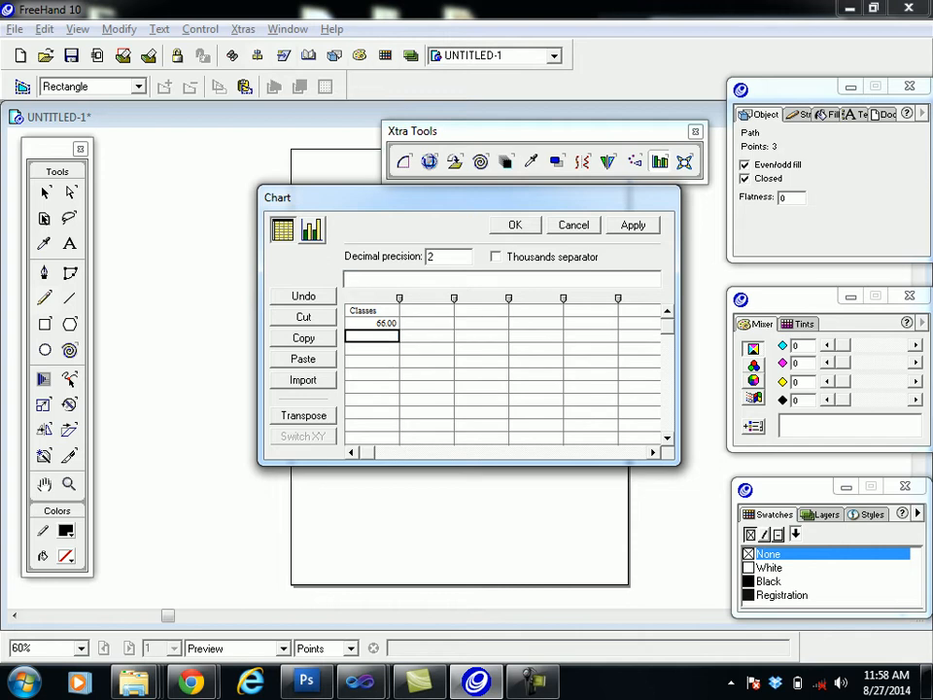
text(88)
key(Return)
text(77)
key(Tab)
Step: Fill the second chart column with the heading ! and the values 44, 66 and 77, and plot the chart
key(Up)
key(Up)
key(Up)
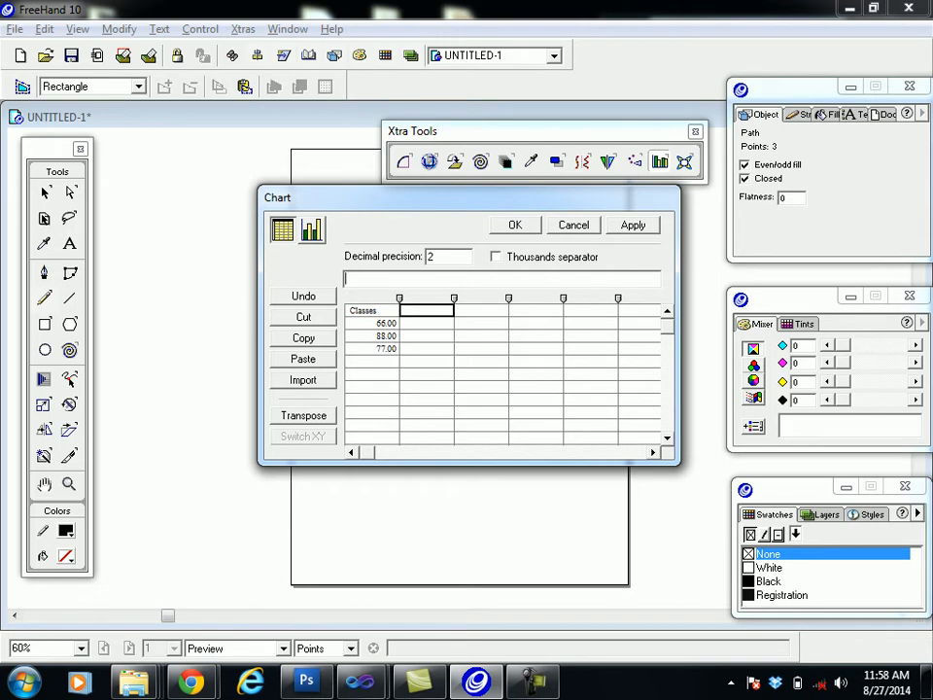
text(!)
key(Return)
text(445)
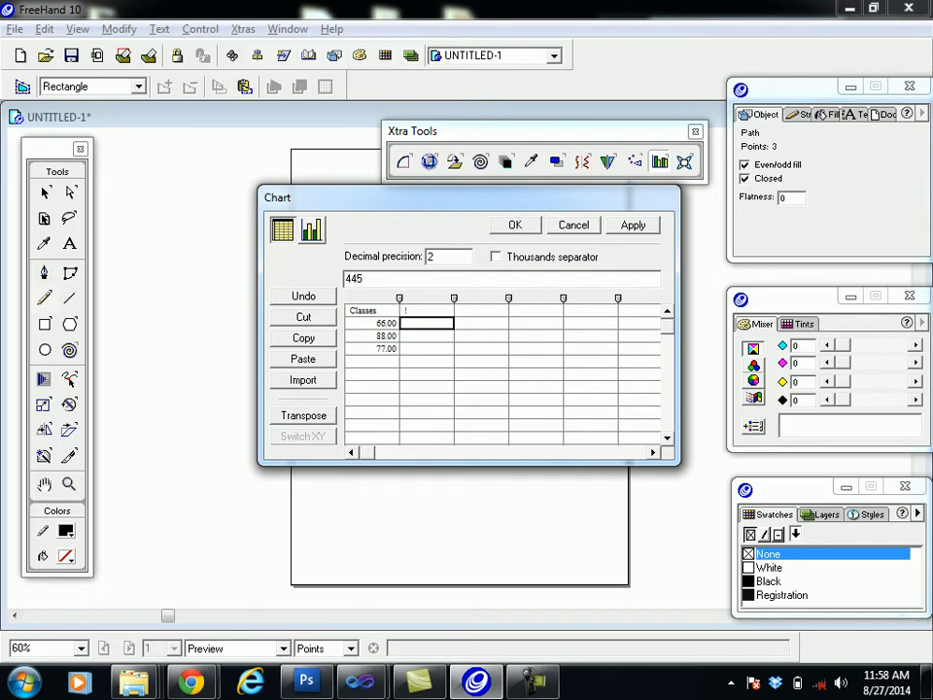
key(BackSpace)
key(Return)
text(66)
key(Return)
text(77)
key(Return)
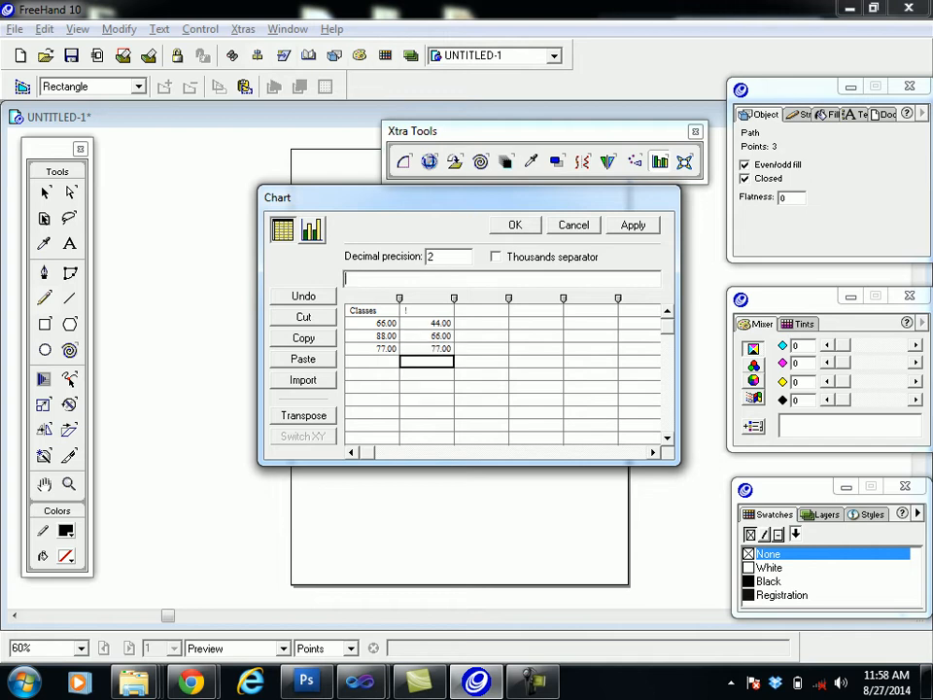
click(633, 224)
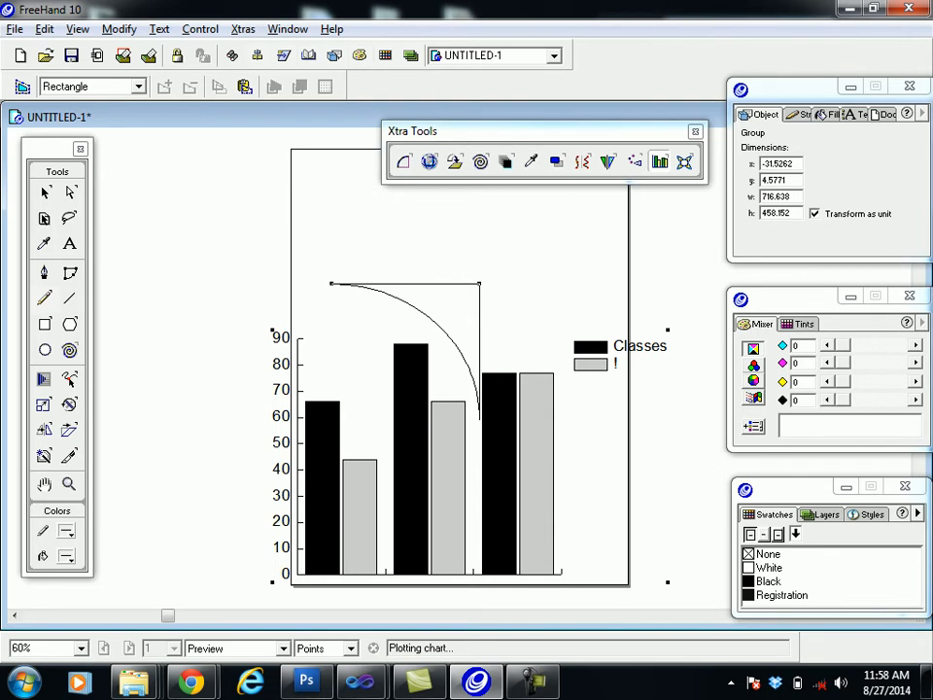
Step: Create a new blank document and replace the Xtra Tools toolbar with the Xtra Operations toolbar
key(ctrl+n)
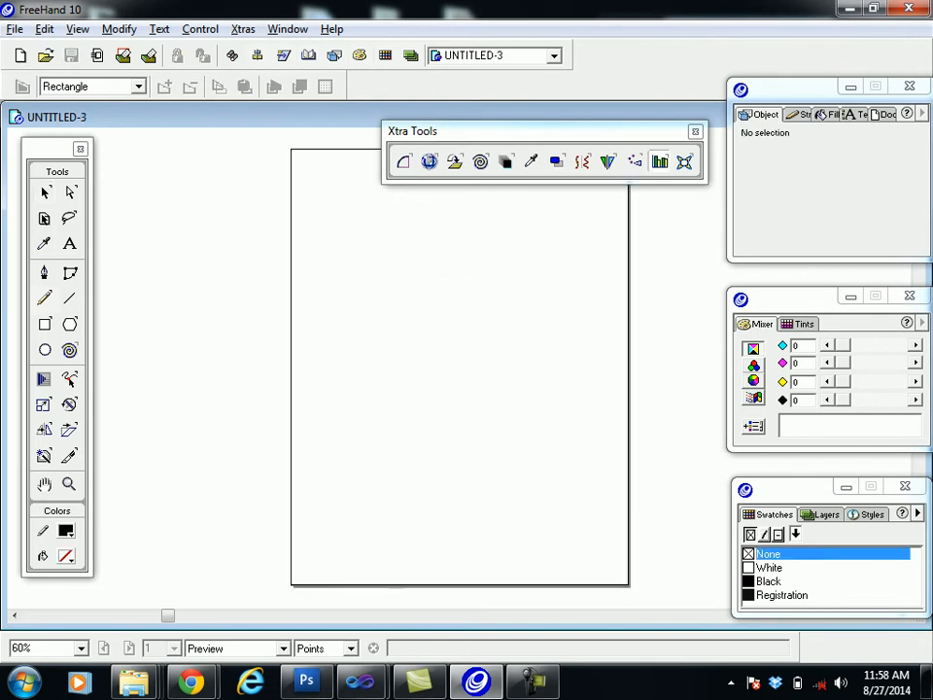
key(ctrl+alt+x)
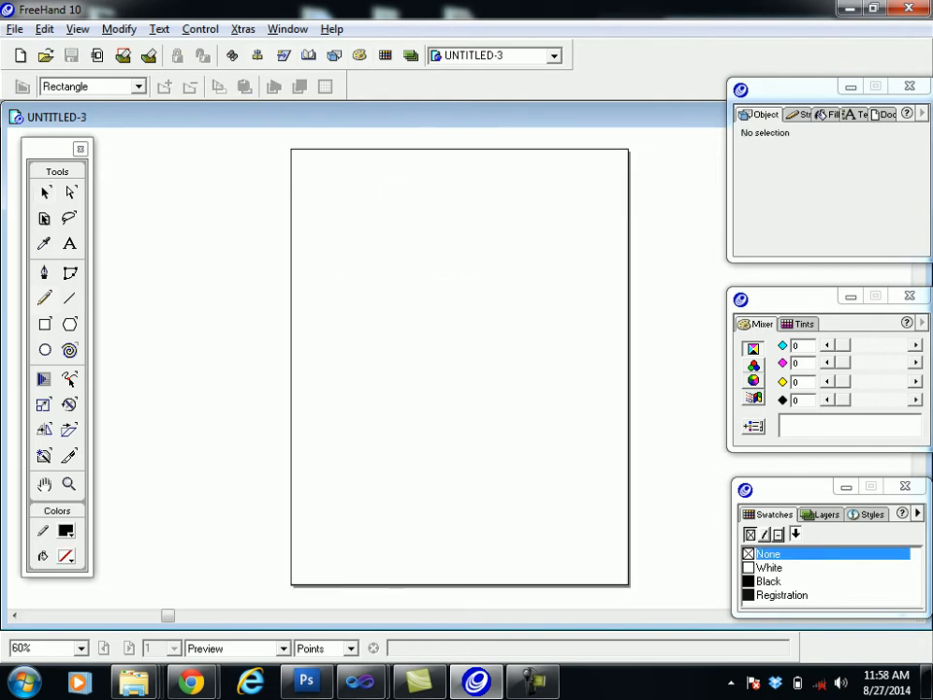
click(288, 29)
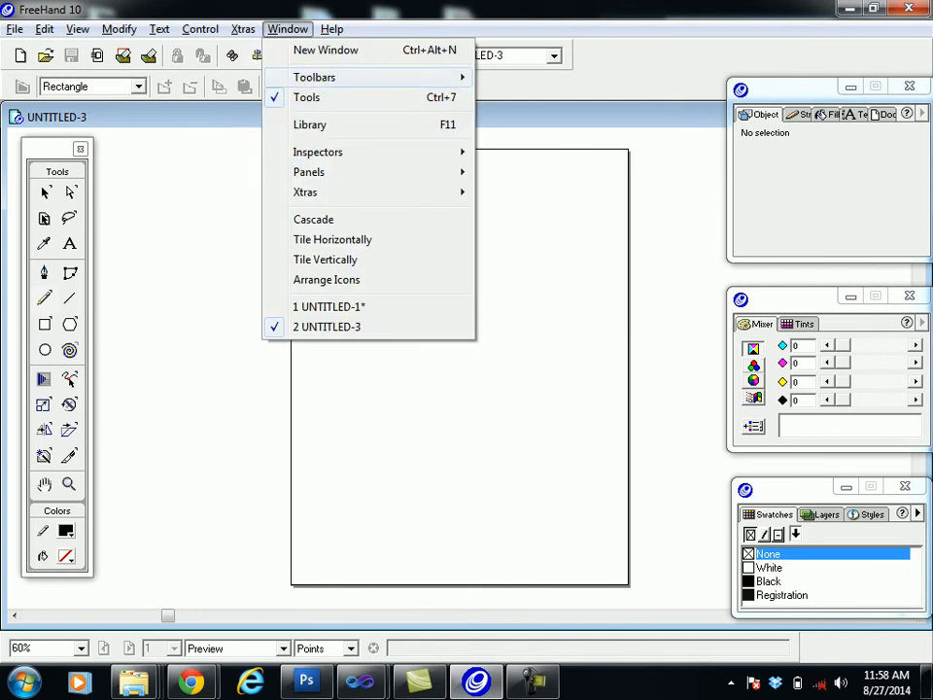
mouse_move(320, 76)
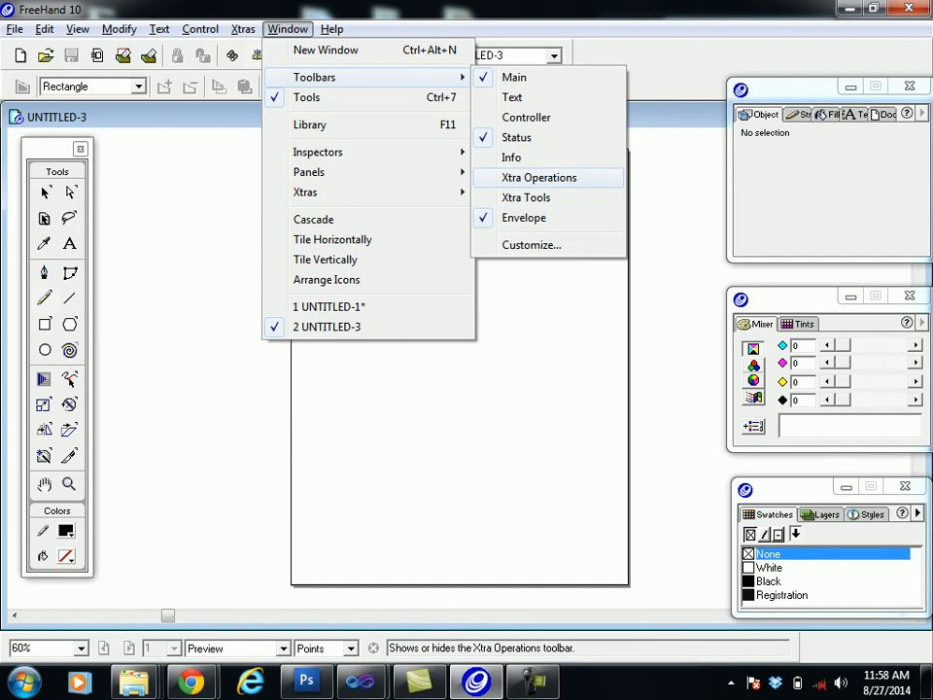
click(538, 177)
drag(291, 108, 472, 110)
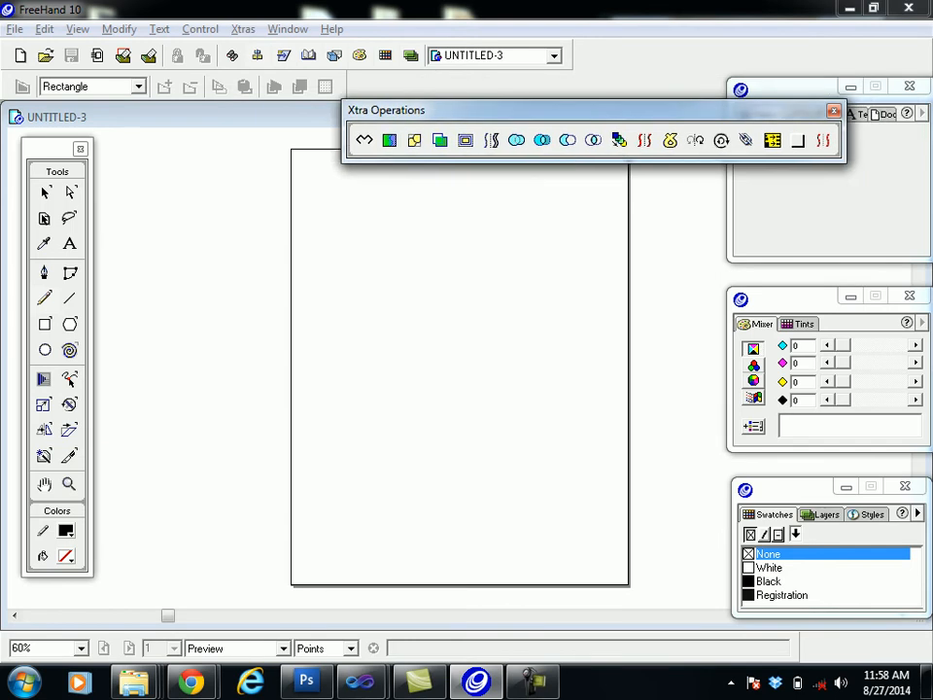
Step: Draw a rectangle about 102 wide and 101 high in the page's upper left area and fill it dark yellow
click(44, 324)
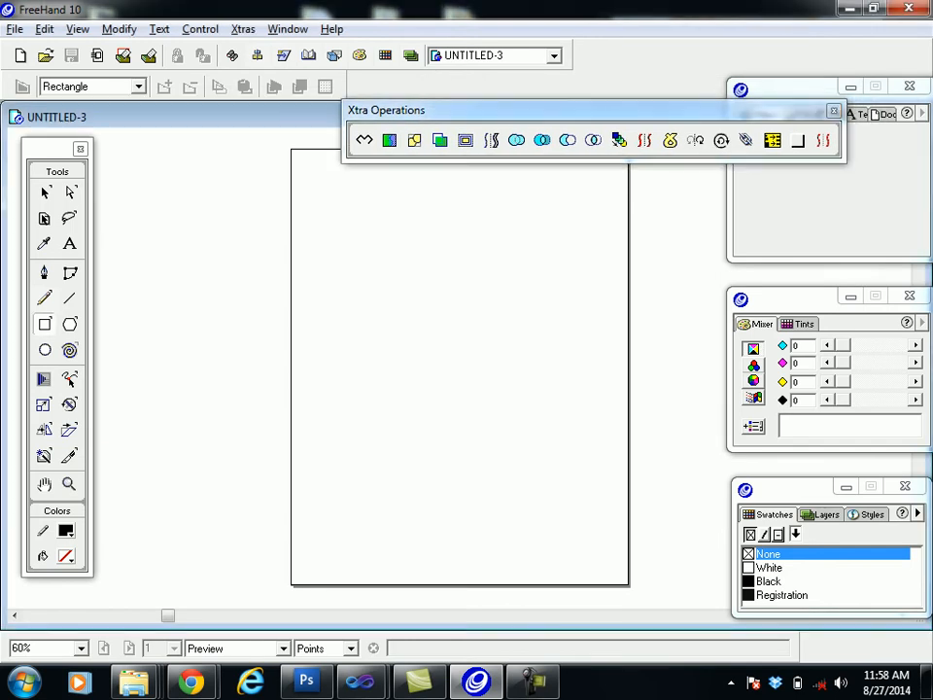
drag(316, 260, 373, 314)
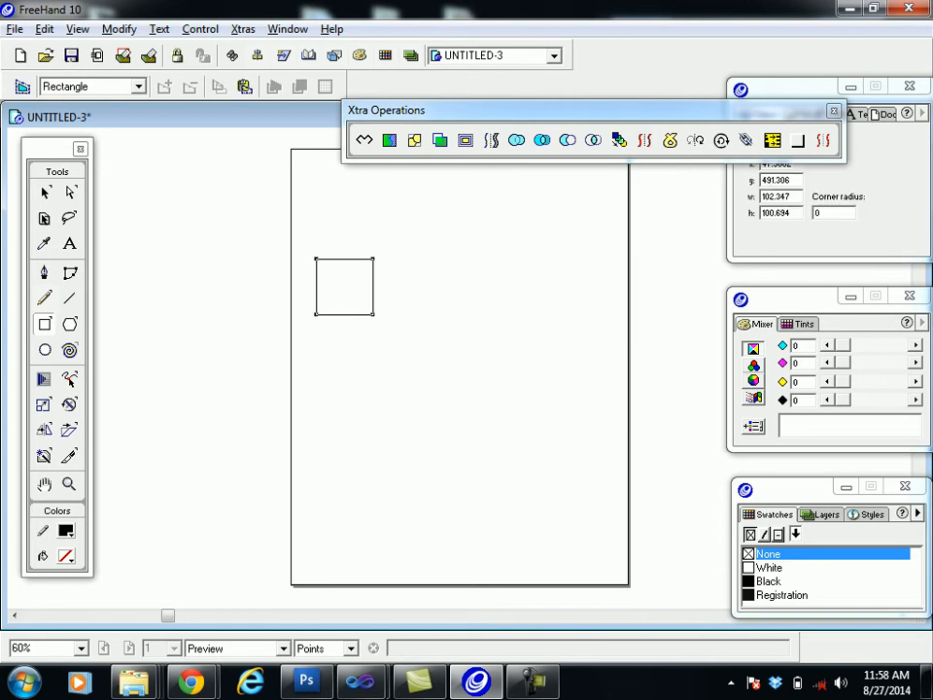
click(66, 555)
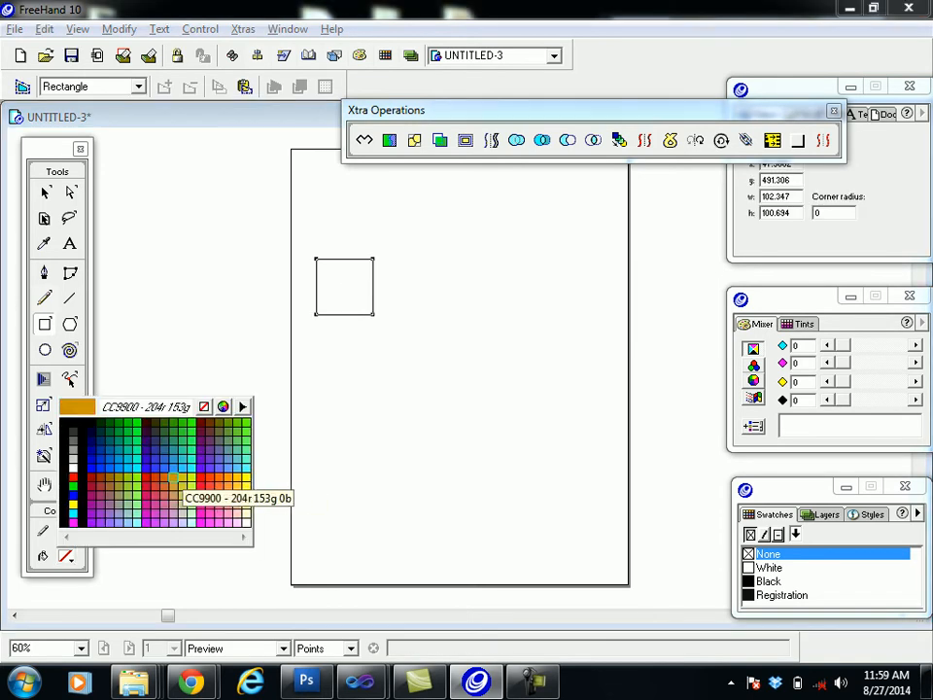
click(183, 478)
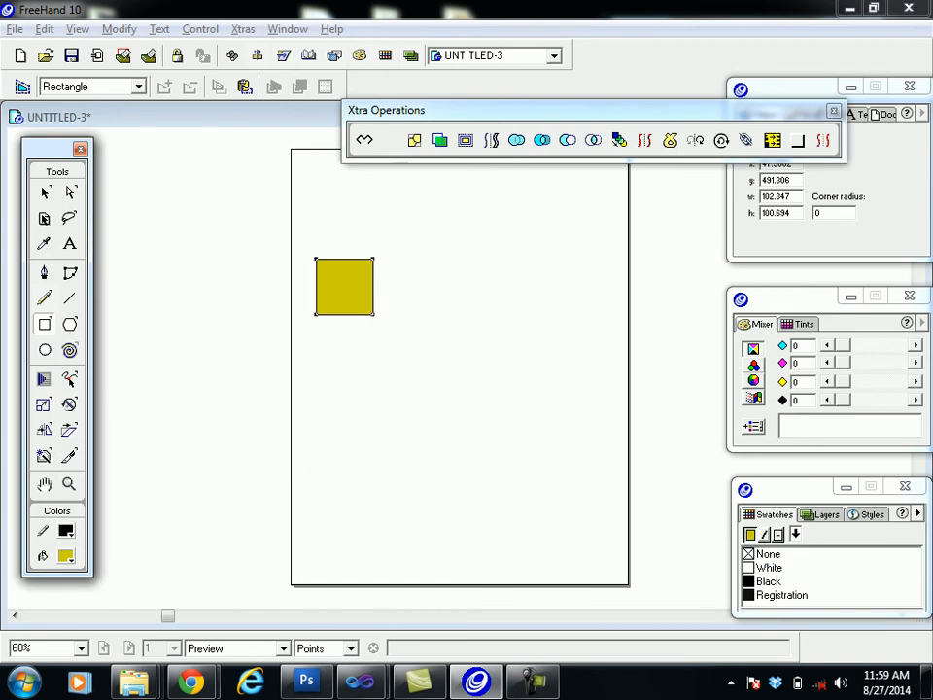
Step: Apply the Fractalize operation to the dark yellow rectangle
click(364, 140)
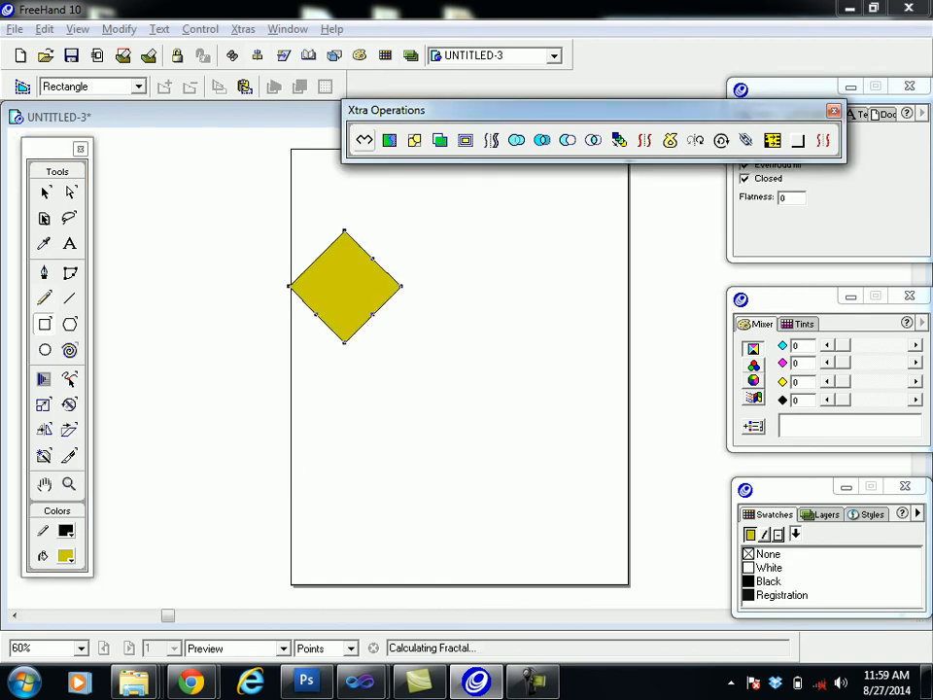
Step: Apply Fractalize repeatedly to the dark yellow shape to build up a finely detailed fractal, and deselect it
click(365, 140)
click(364, 140)
click(365, 140)
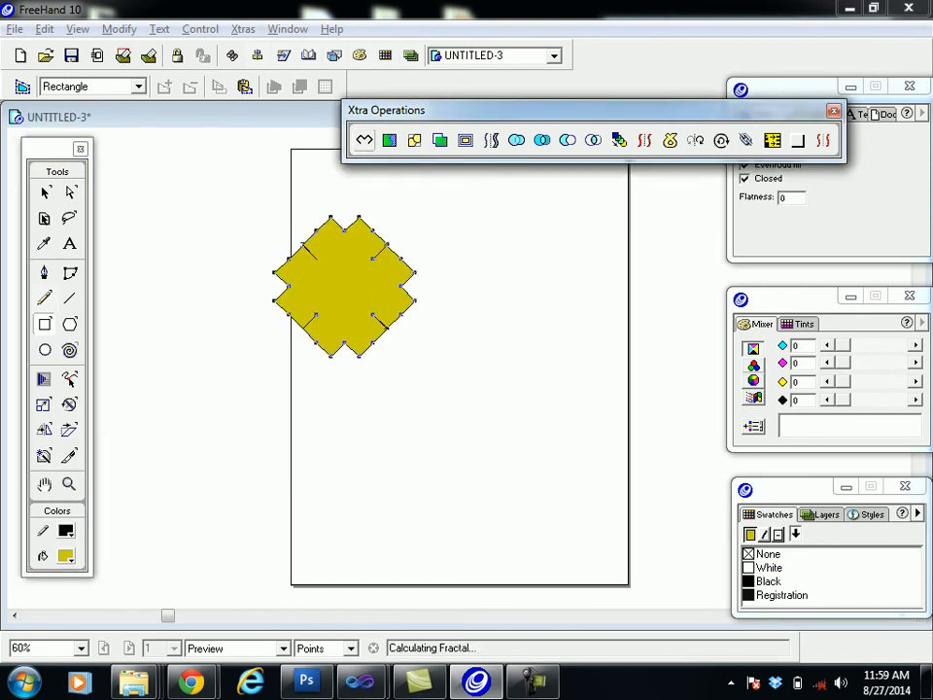
click(364, 140)
click(364, 140)
click(365, 140)
click(364, 140)
click(365, 140)
click(365, 140)
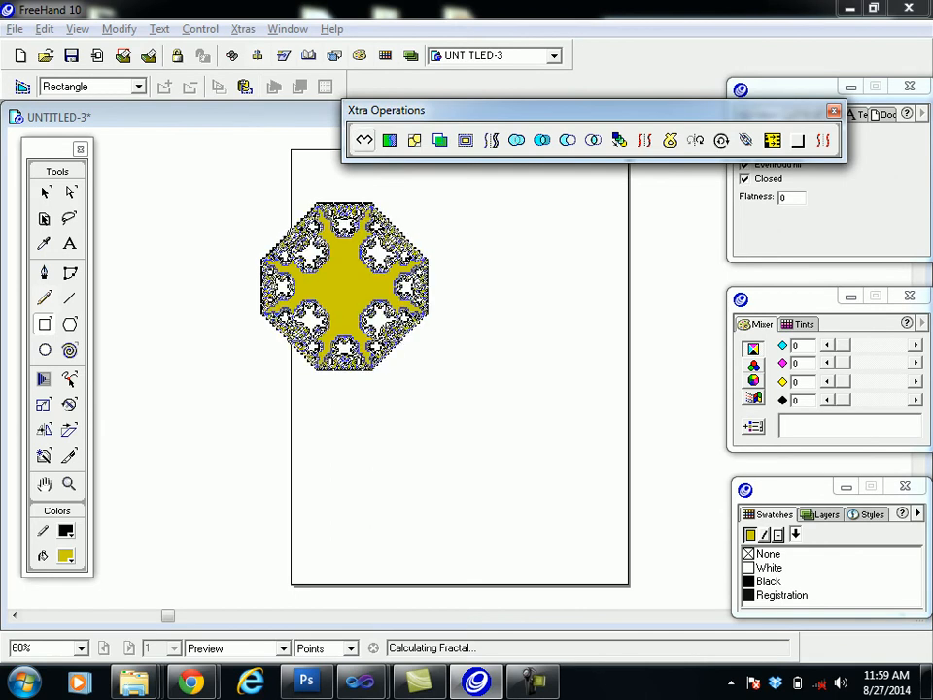
click(45, 192)
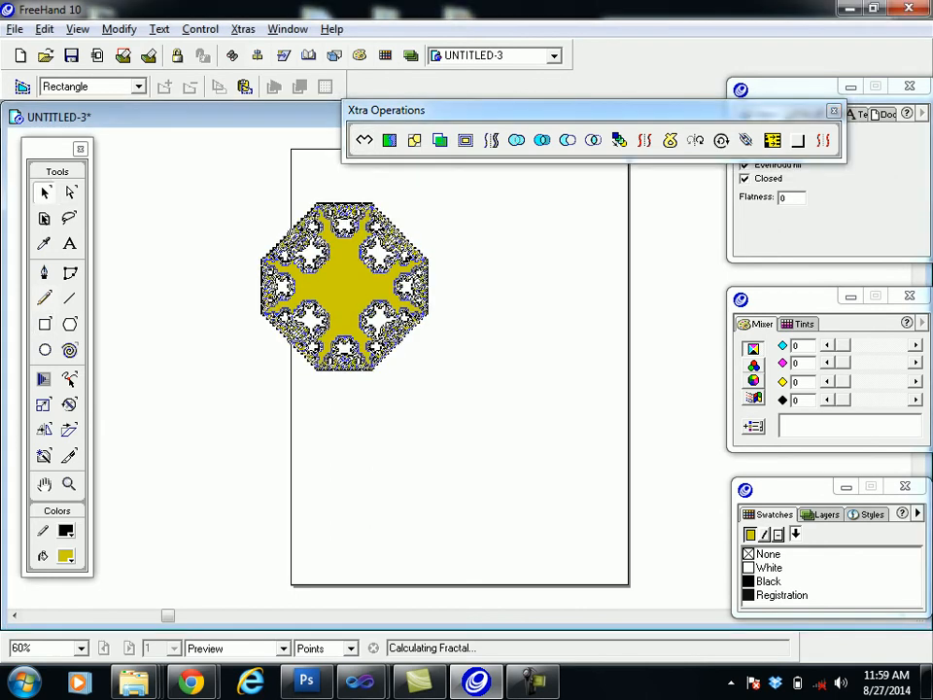
key(Tab)
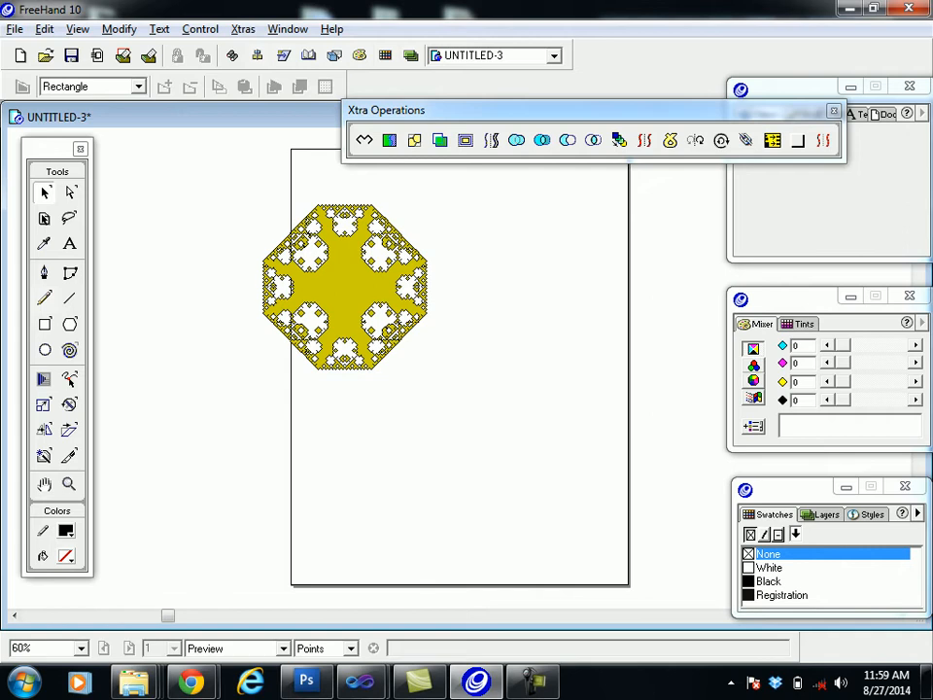
Step: Delete the yellow fractal, draw a five-pointed star over the page's left edge and fill it light green
key(ctrl+a)
key(Delete)
click(69, 324)
drag(301, 304, 343, 358)
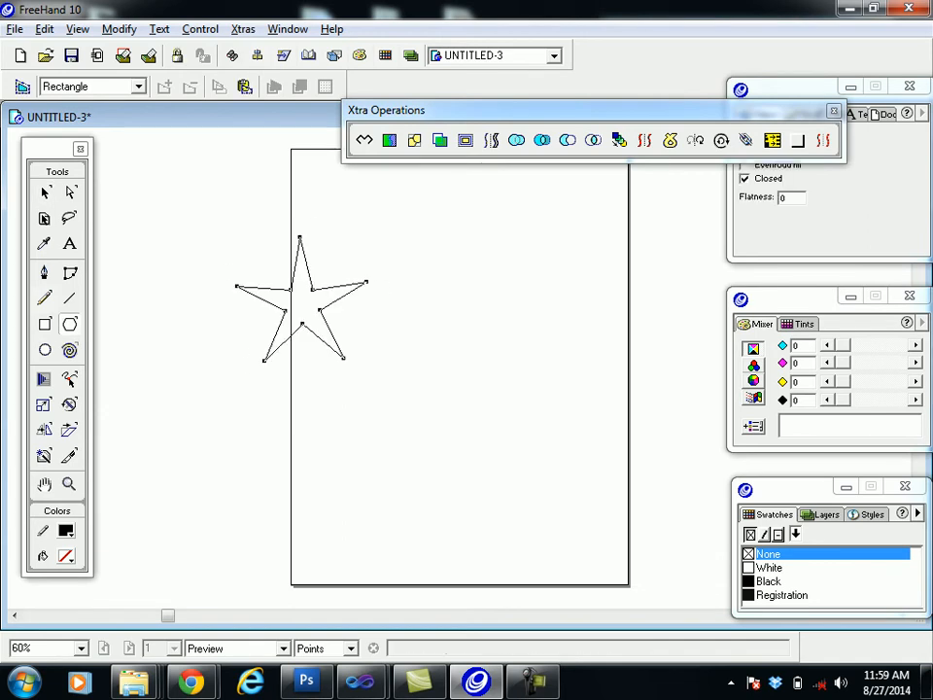
click(65, 556)
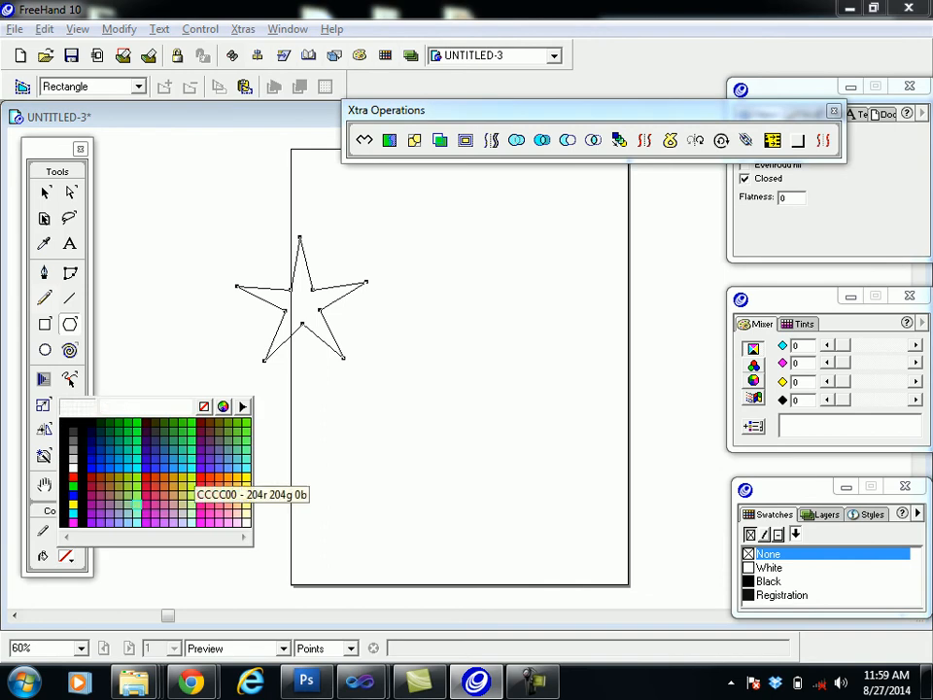
click(129, 493)
Step: Fractalize the light green star several times and deselect it
click(363, 140)
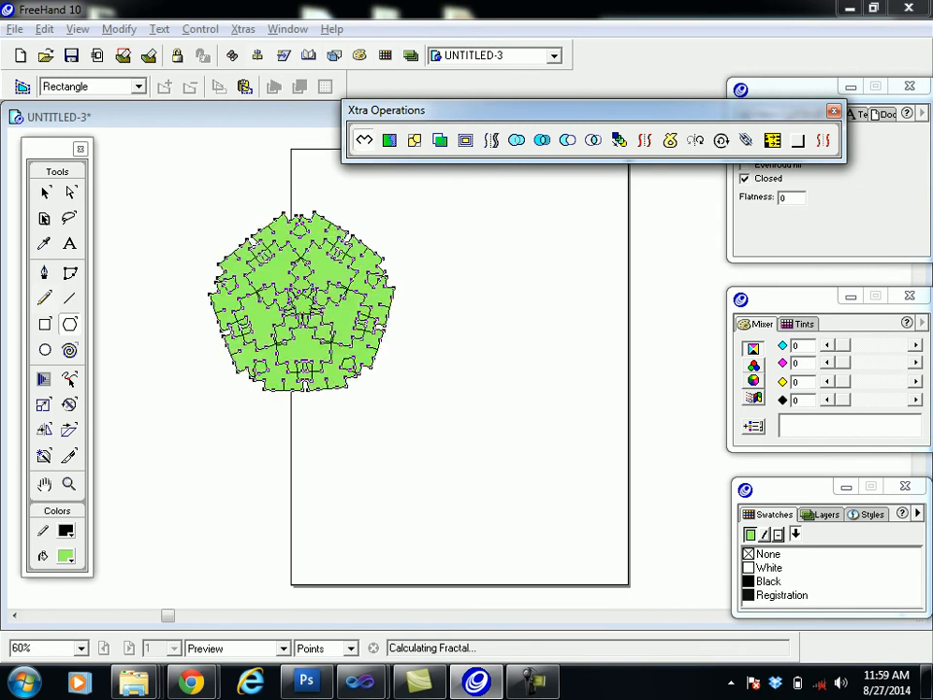
click(45, 192)
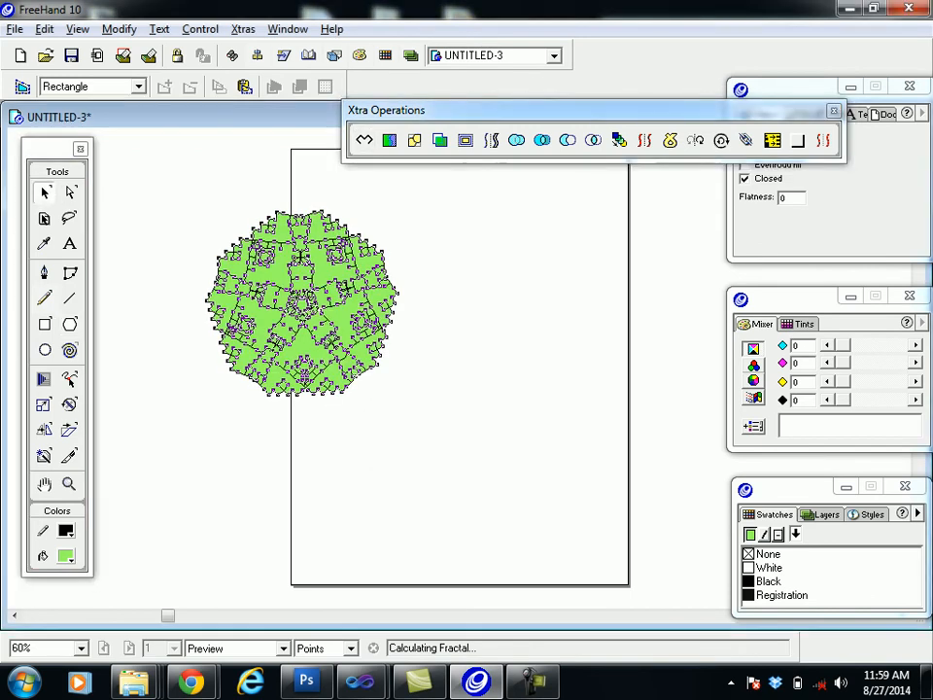
key(Tab)
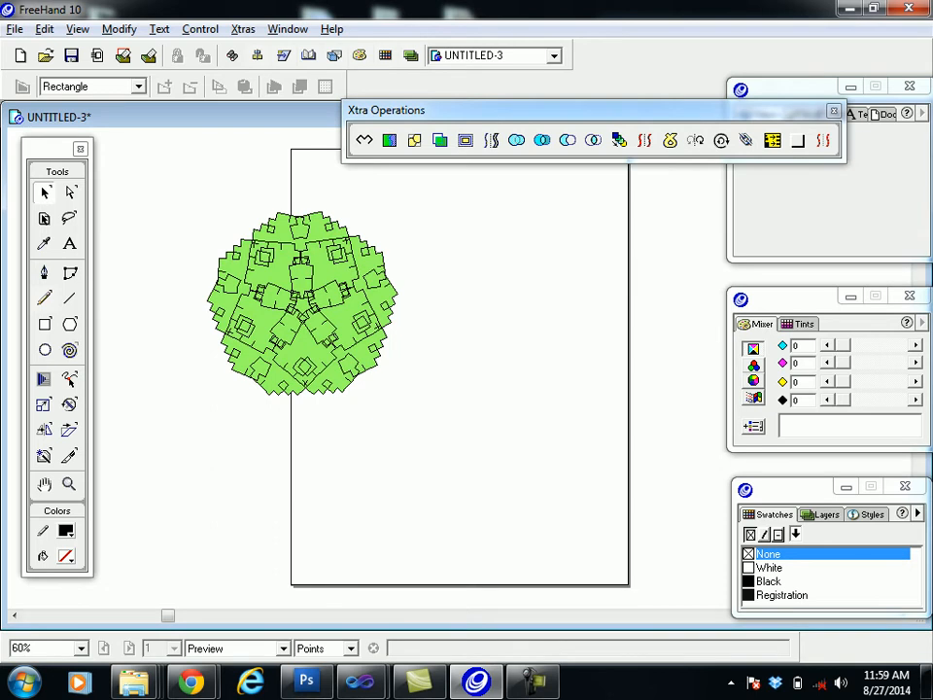
Step: Delete the green fractal, draw a rectangle about 163 wide and 134 high in the page's upper half and fill it salmon red
key(ctrl+a)
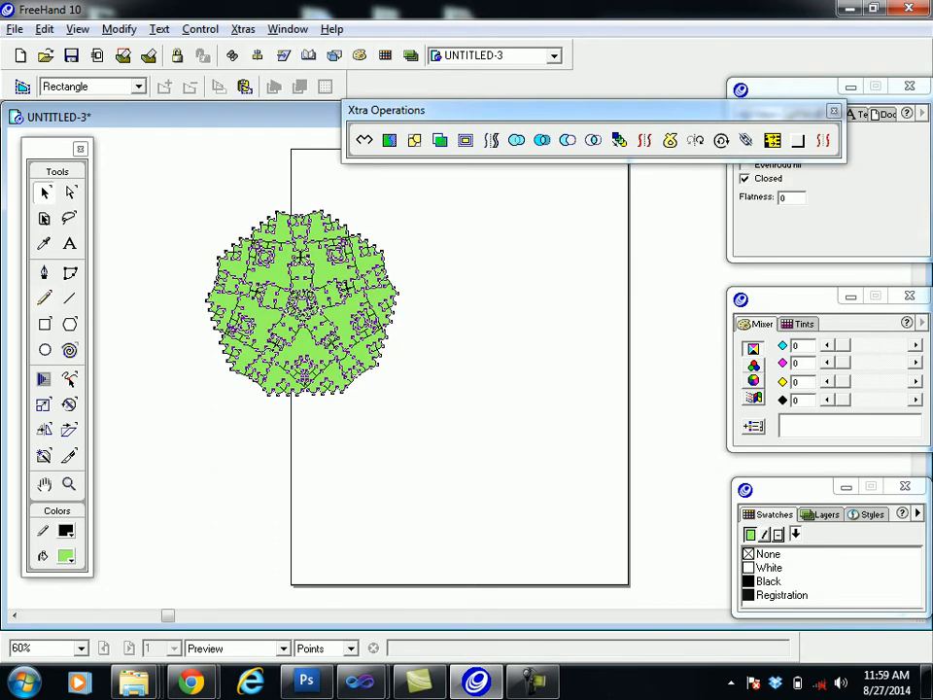
key(Delete)
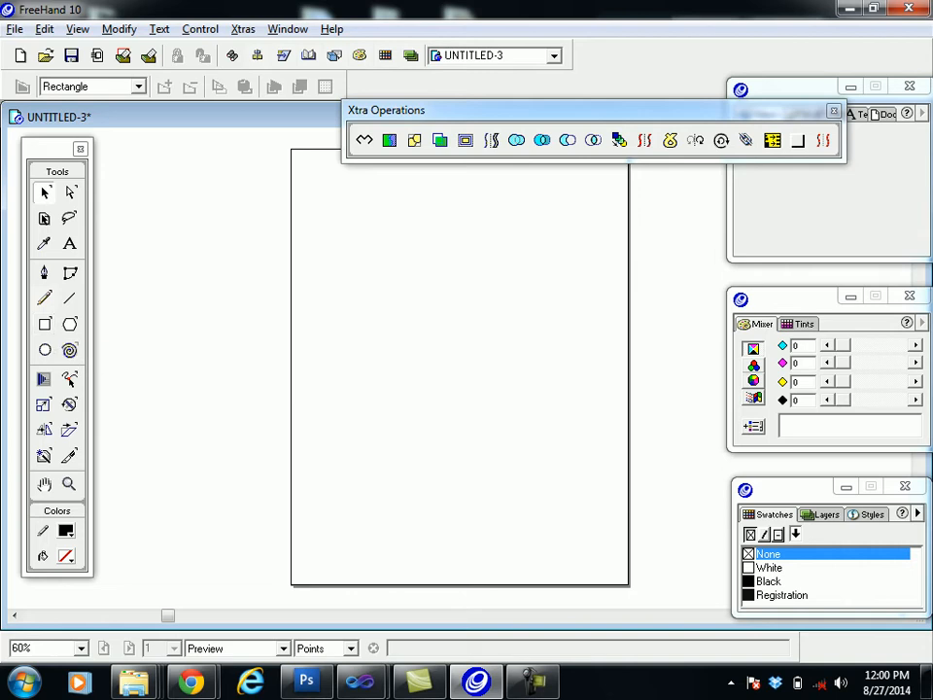
key(r)
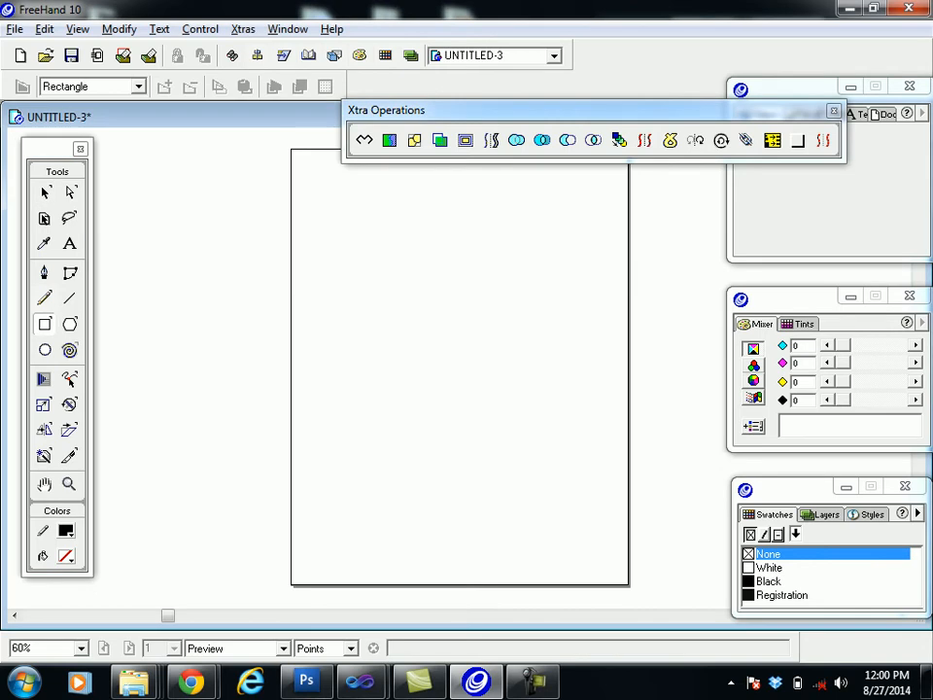
drag(347, 271, 439, 346)
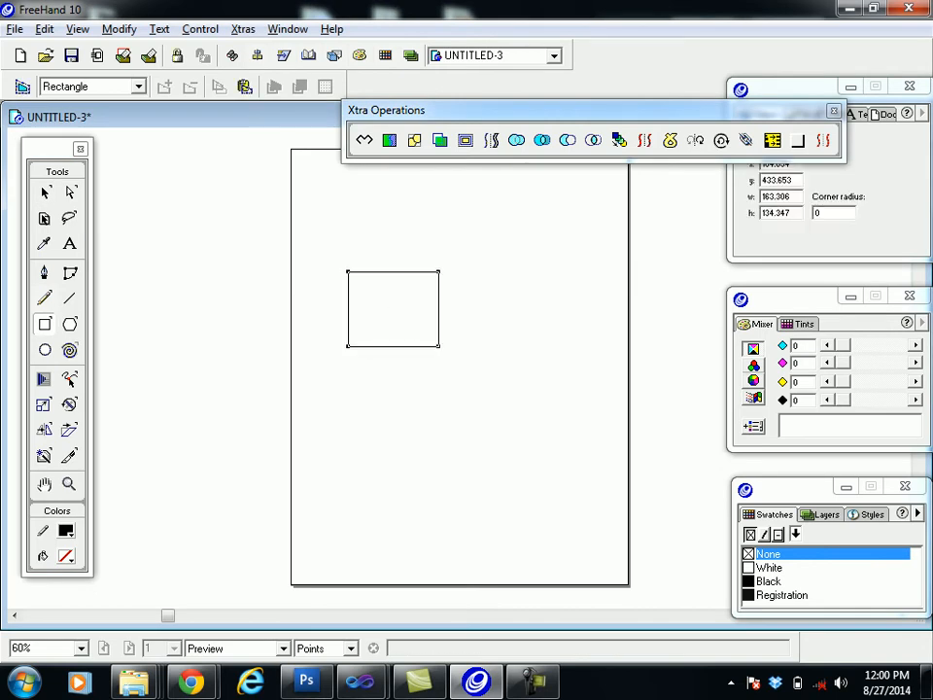
click(66, 556)
click(167, 484)
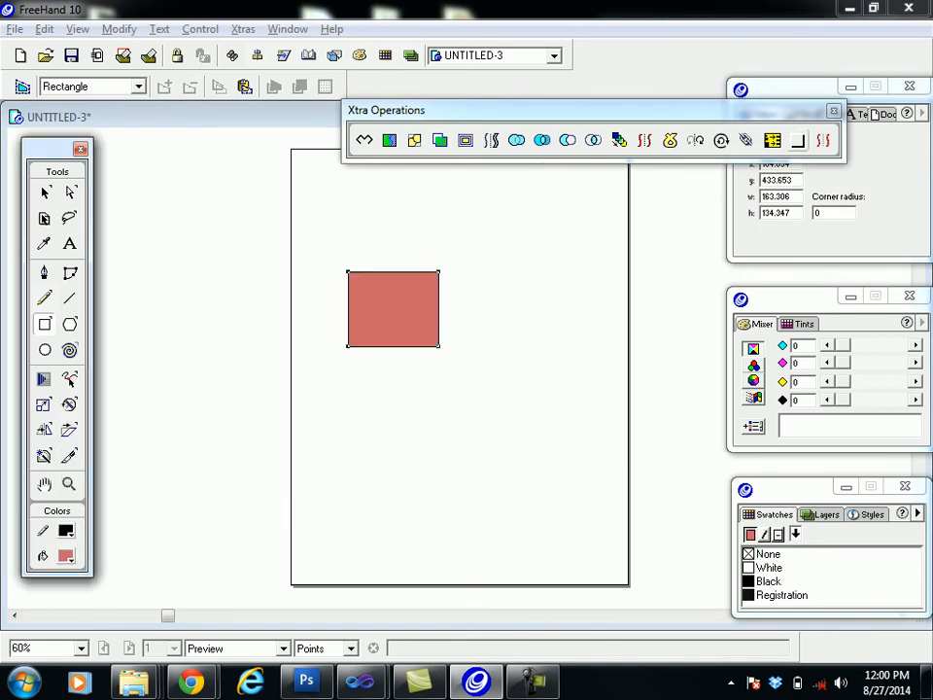
Step: Start the Emboss operation on the salmon red rectangle and try out the Quilt type
click(796, 140)
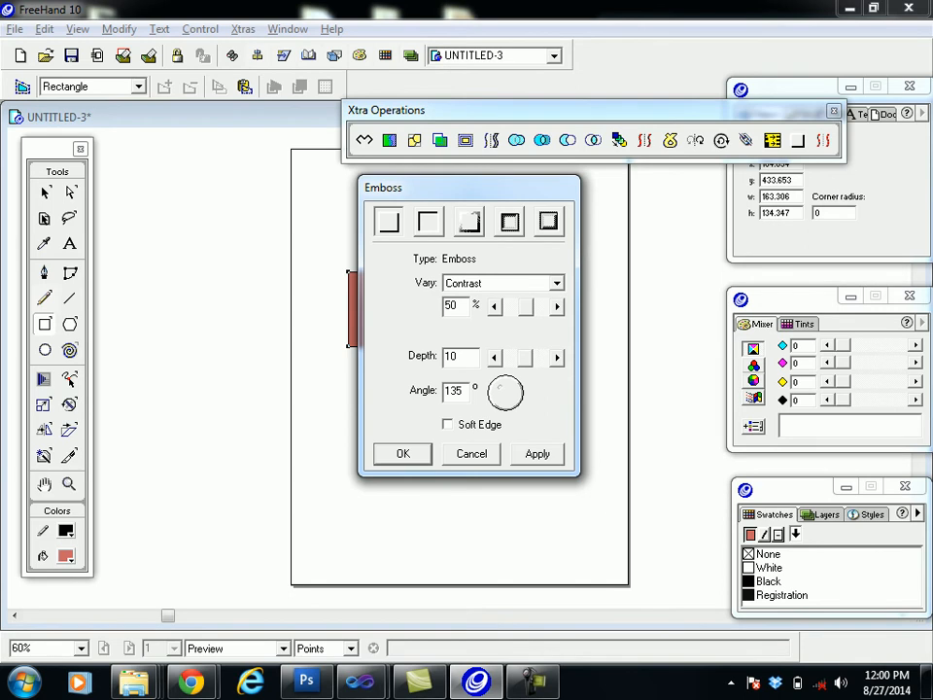
drag(408, 187, 552, 229)
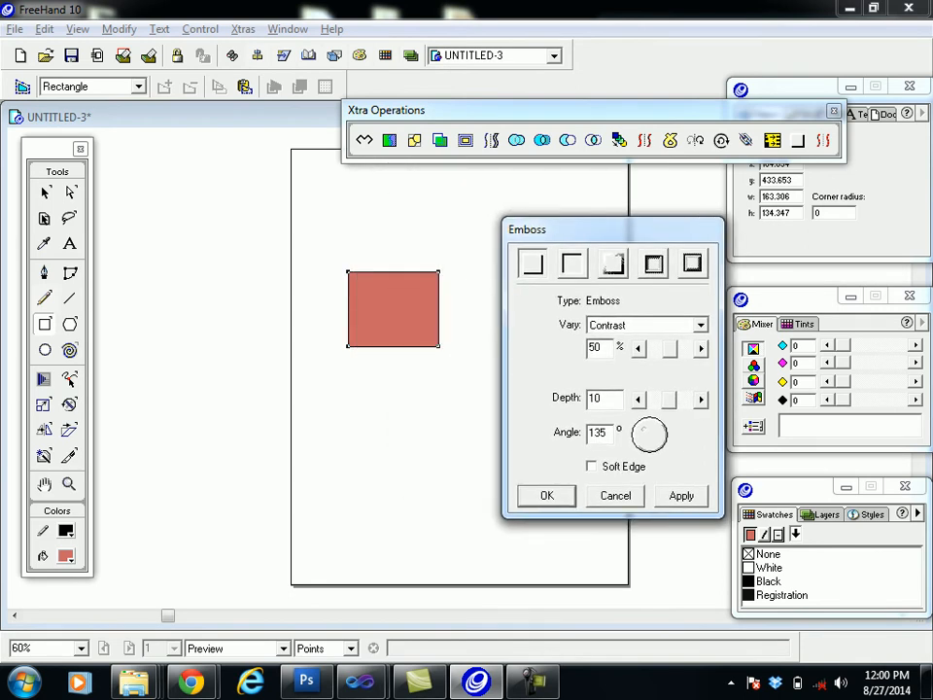
click(692, 262)
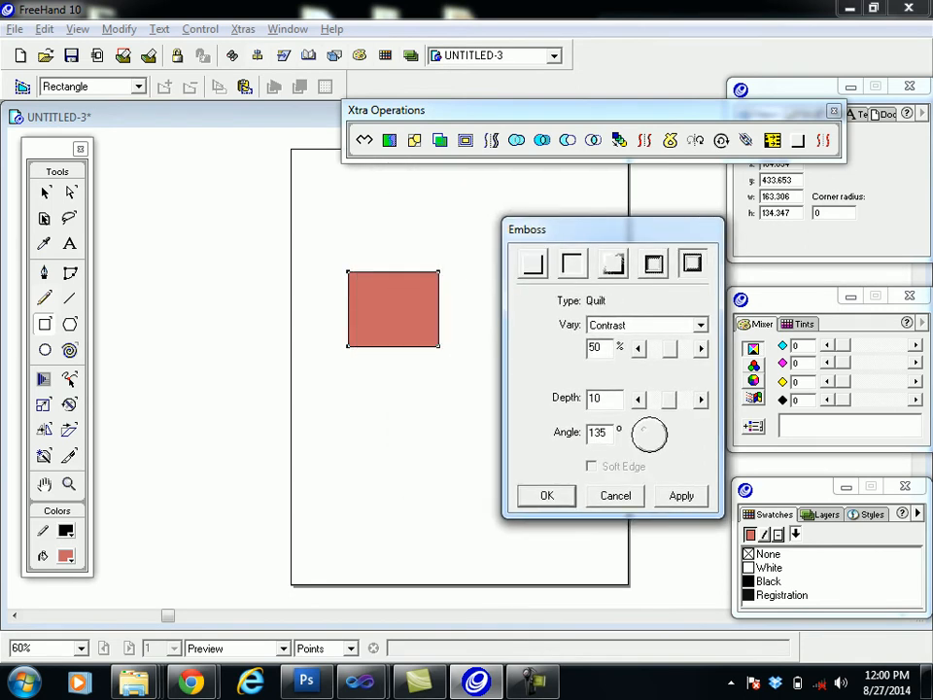
click(681, 495)
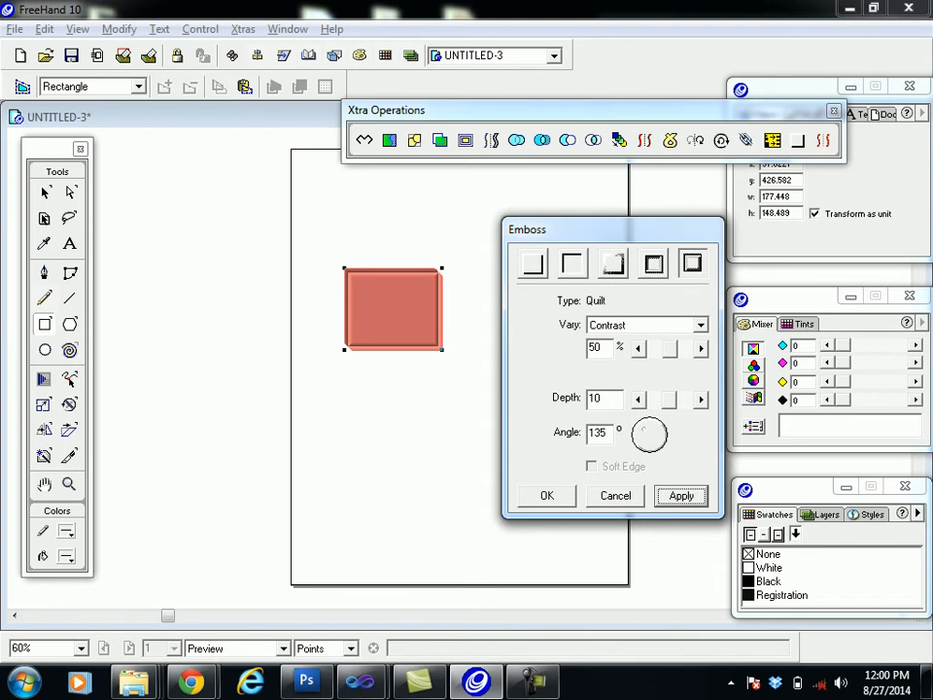
Step: Try out the Ridge and Chisel emboss types on the rectangle
click(653, 263)
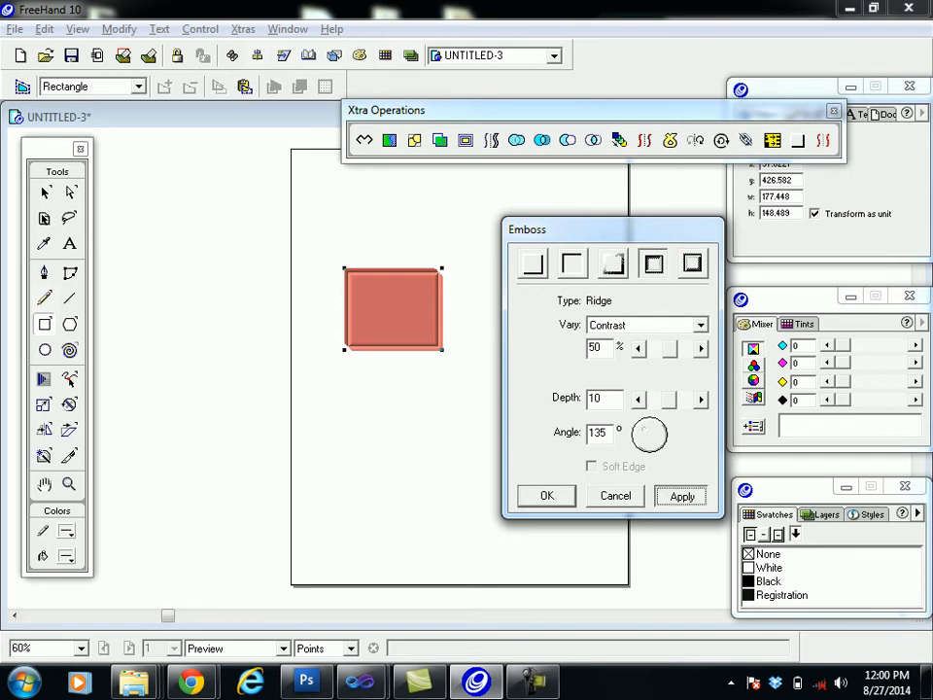
click(680, 495)
click(612, 263)
click(680, 495)
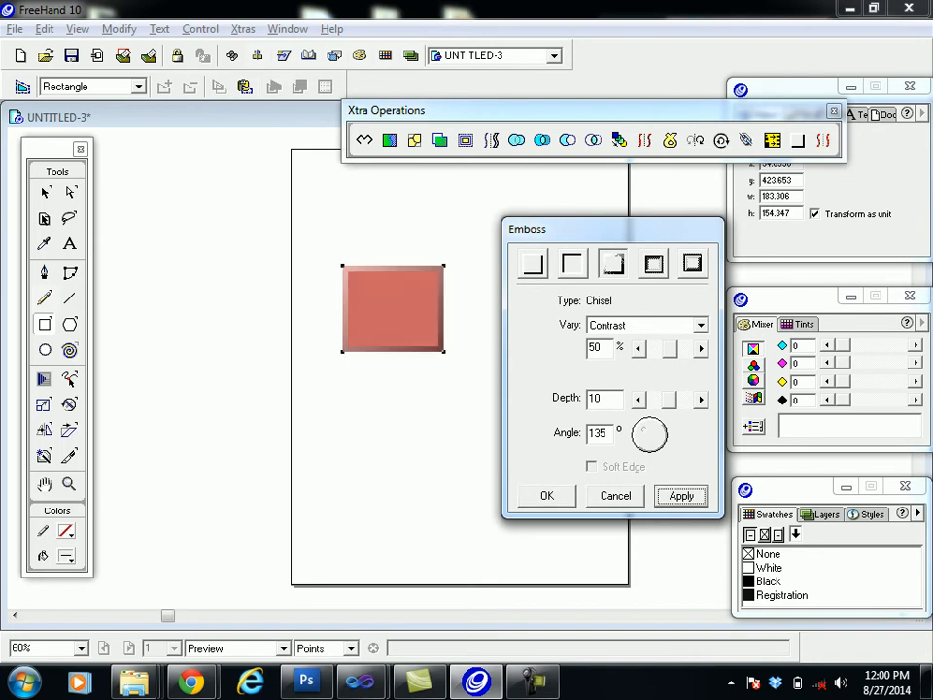
Step: Try out the Emboss type on the rectangle with the contrast set to 24%, and cancel the operation
click(532, 263)
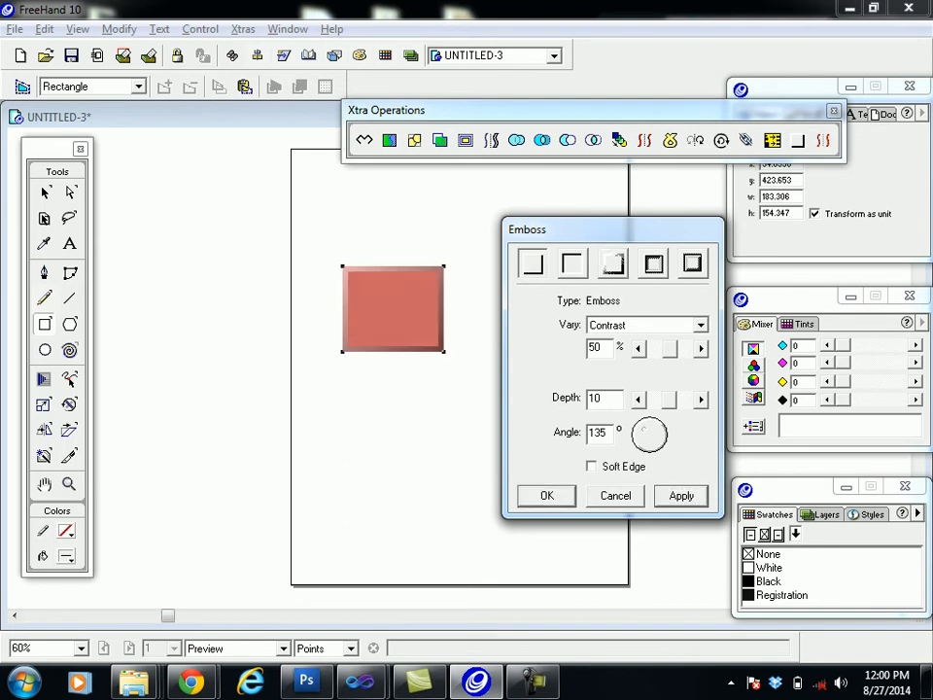
click(680, 495)
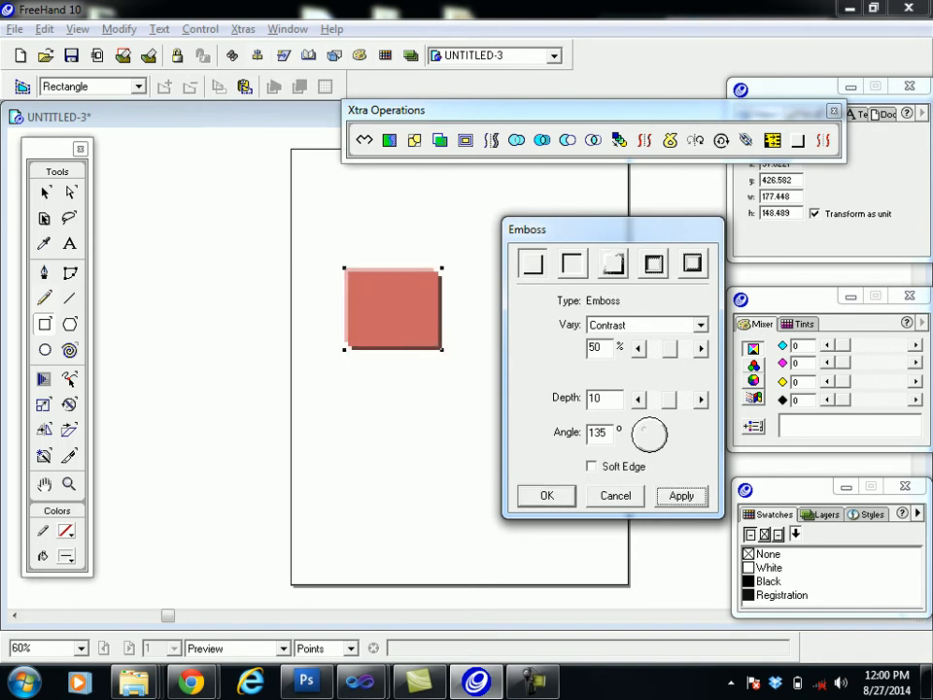
click(700, 325)
click(622, 340)
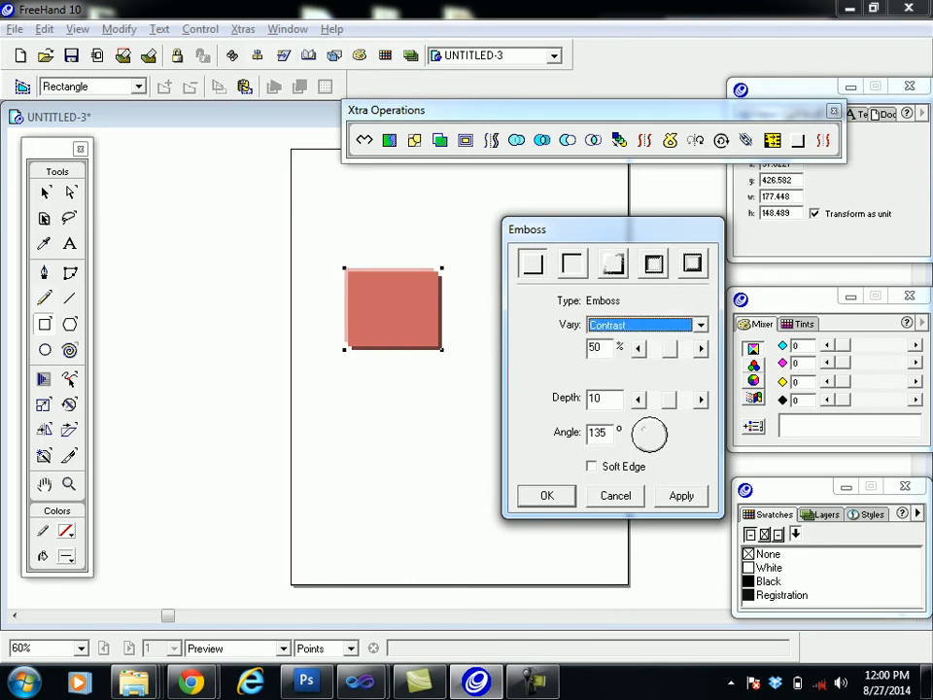
drag(670, 349, 661, 348)
click(680, 494)
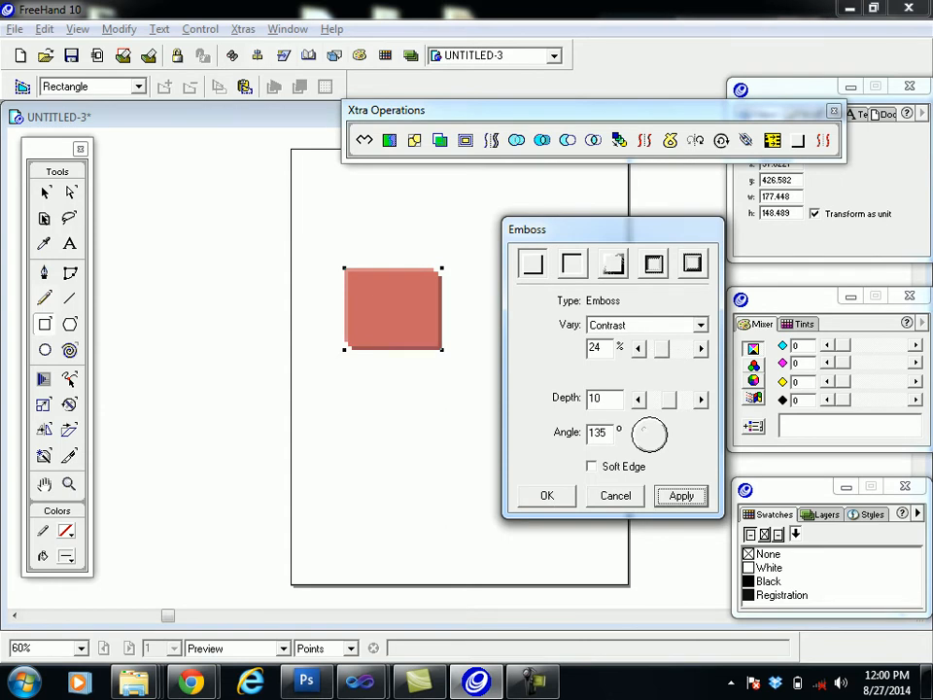
key(Escape)
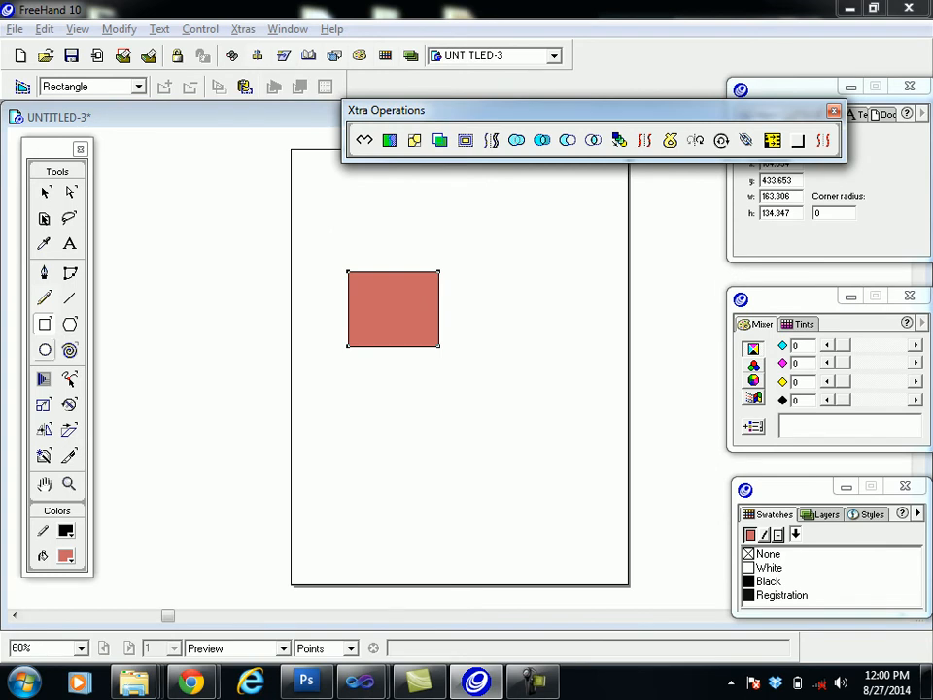
Step: Draw a five-pointed star below and right of the rectangle and fill it bright green (66FF00)
click(69, 323)
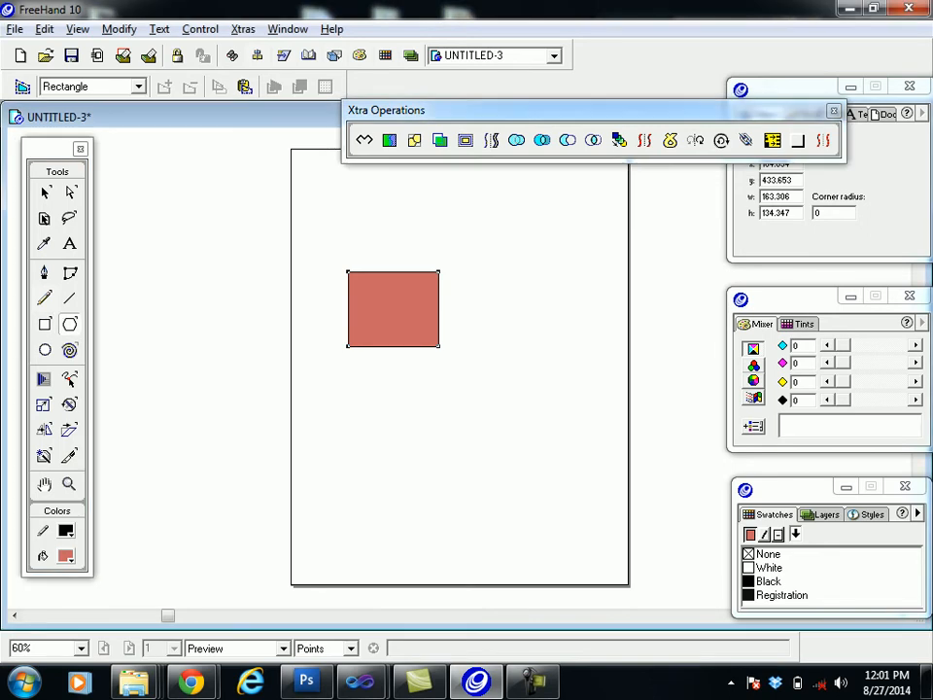
drag(475, 439, 511, 480)
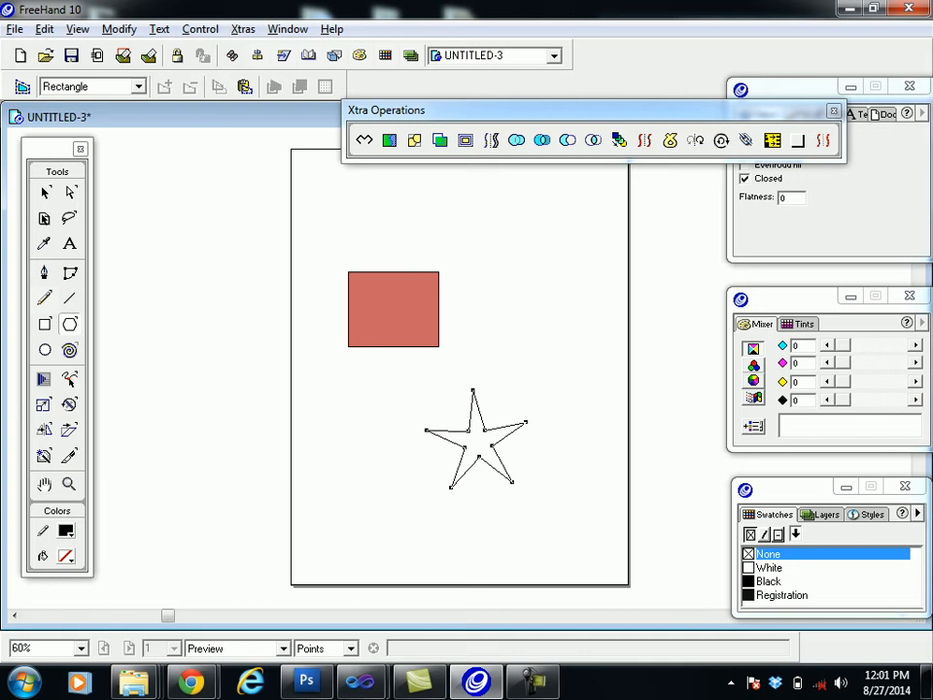
click(532, 681)
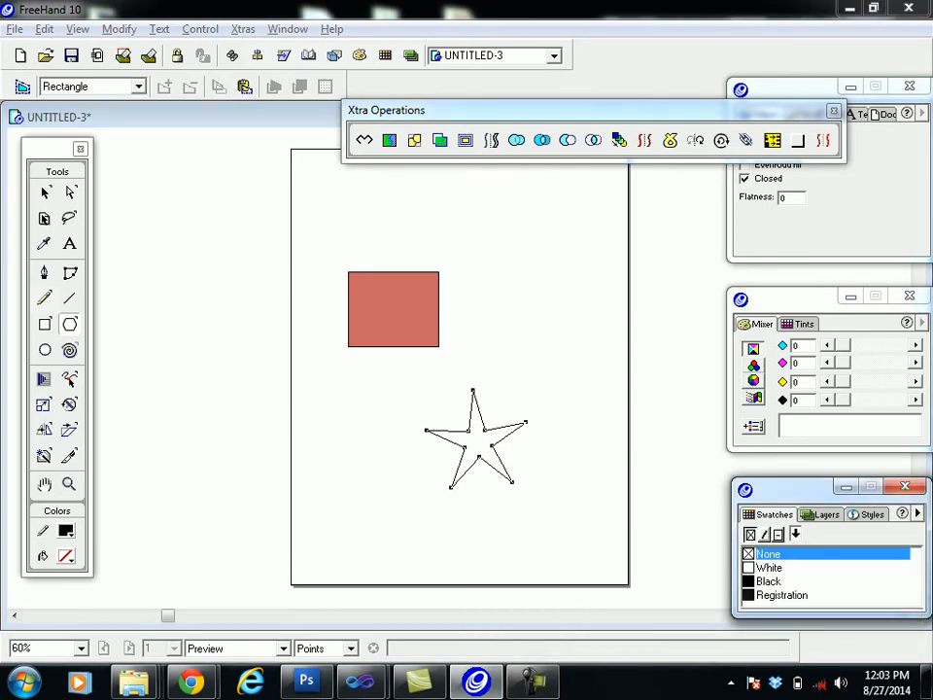
click(66, 556)
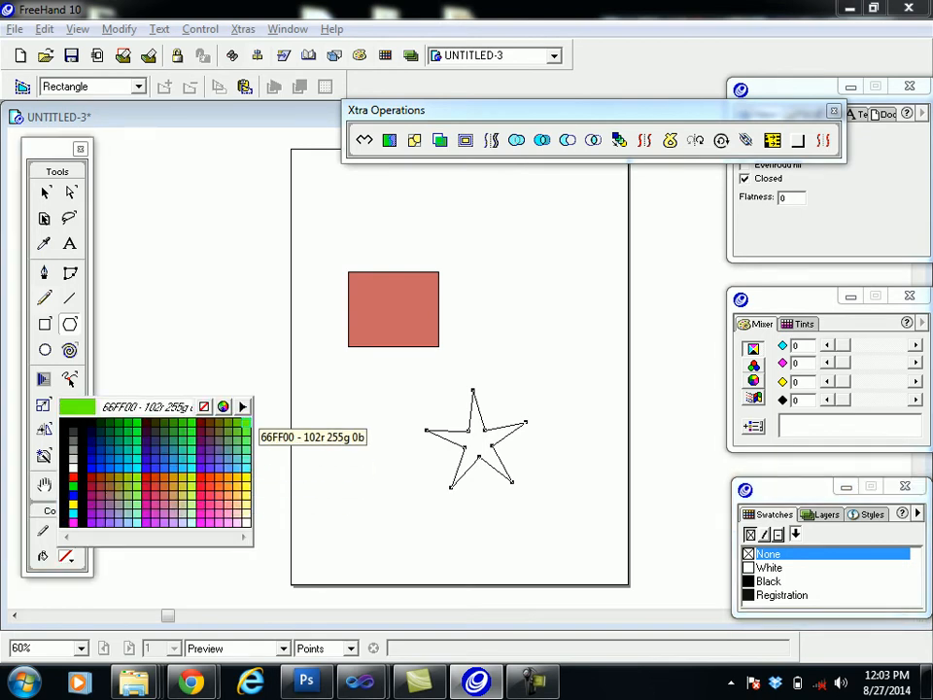
click(246, 426)
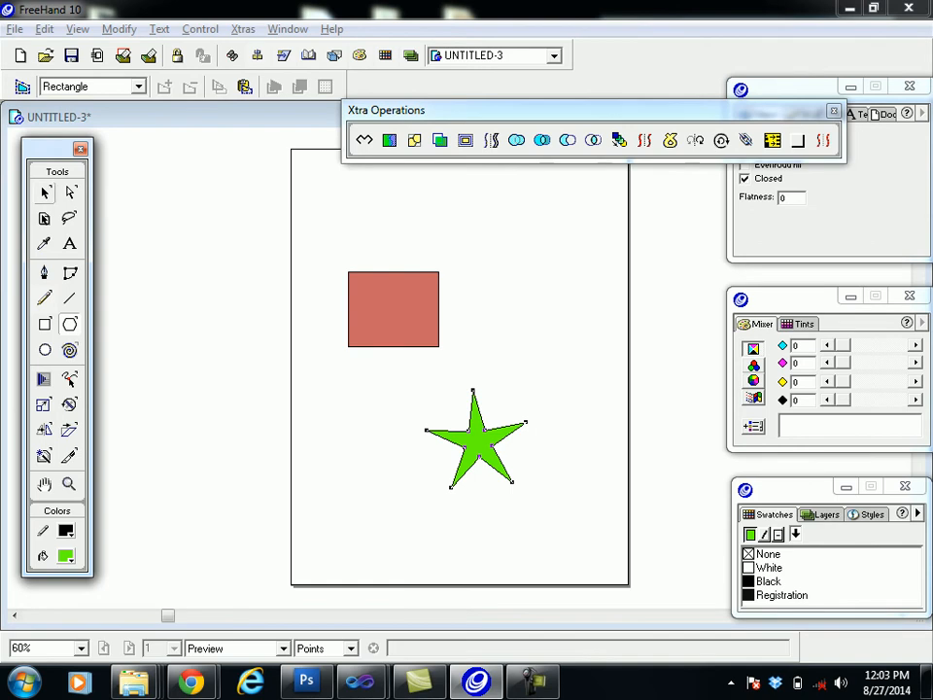
Step: Select the salmon red rectangle and the green star together and blend them
key(v)
drag(317, 271, 492, 487)
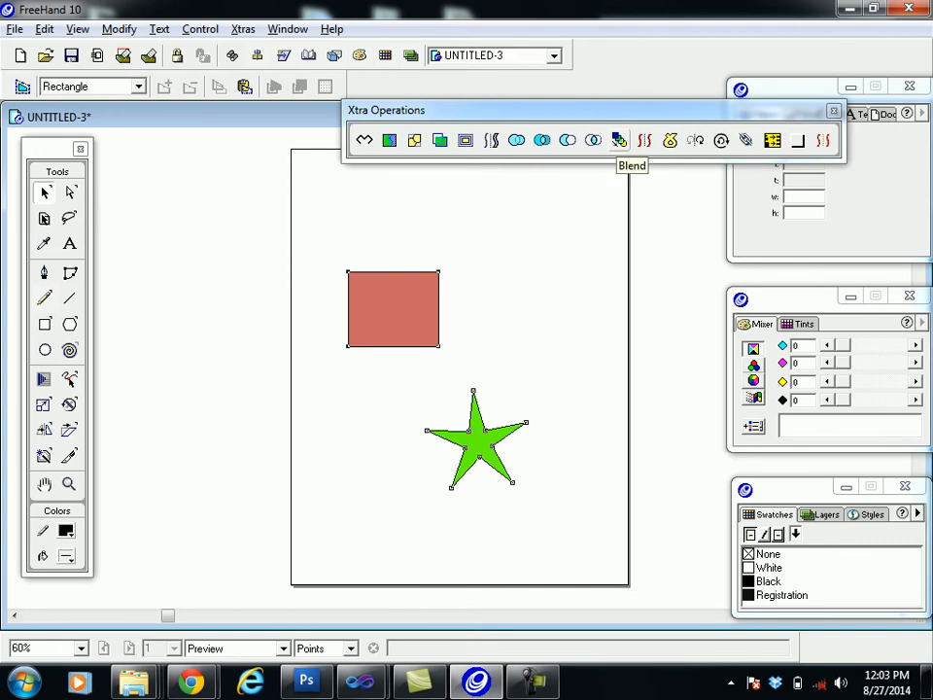
click(619, 140)
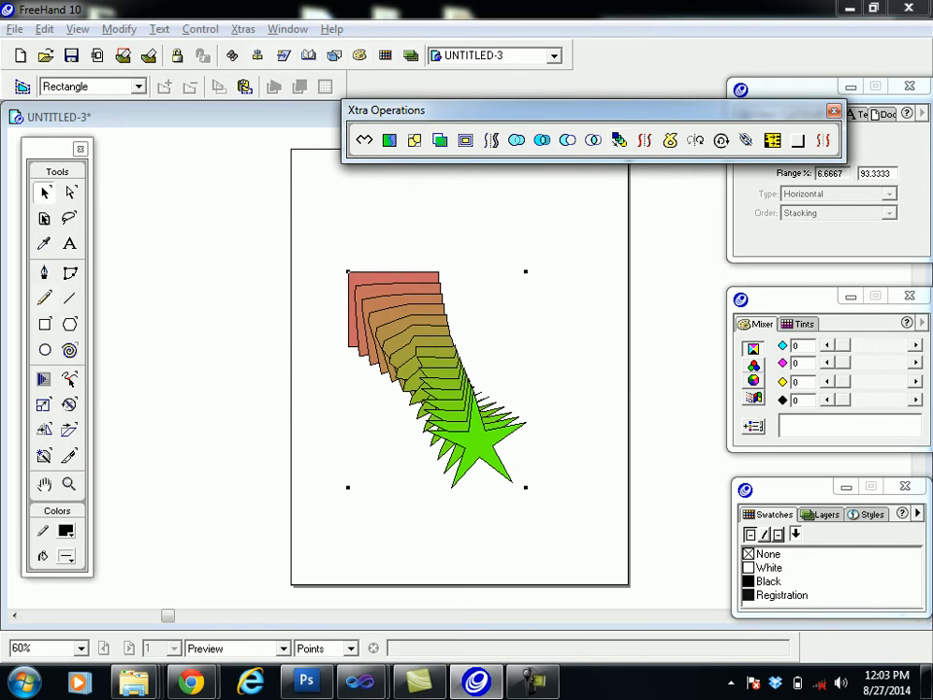
Step: Move the Xtra Operations toolbar clear of the Object inspector and bring up the blend's object properties
drag(486, 110, 323, 106)
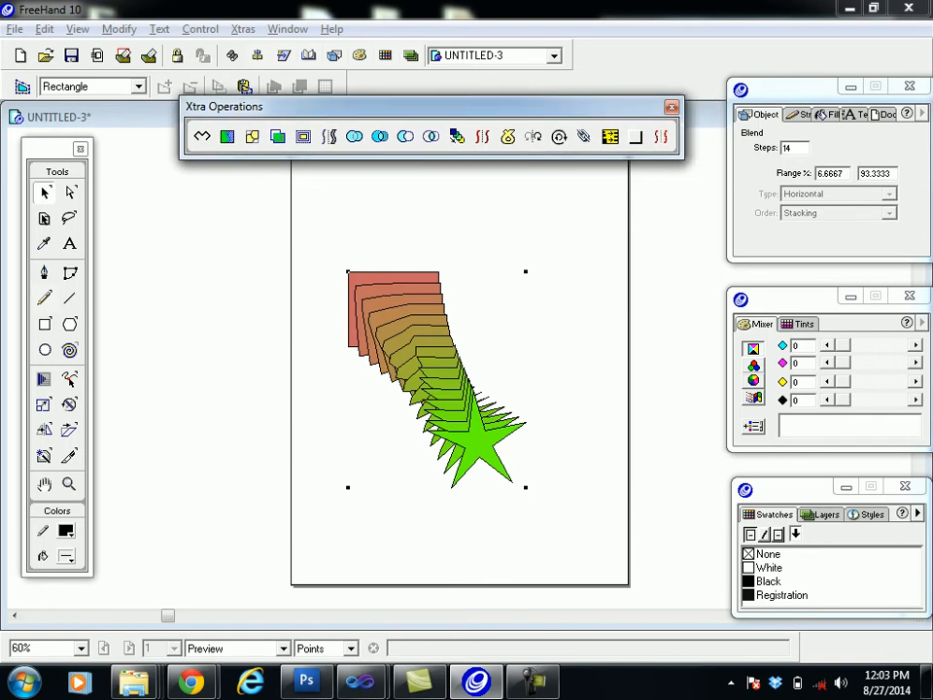
click(792, 148)
drag(792, 147, 781, 148)
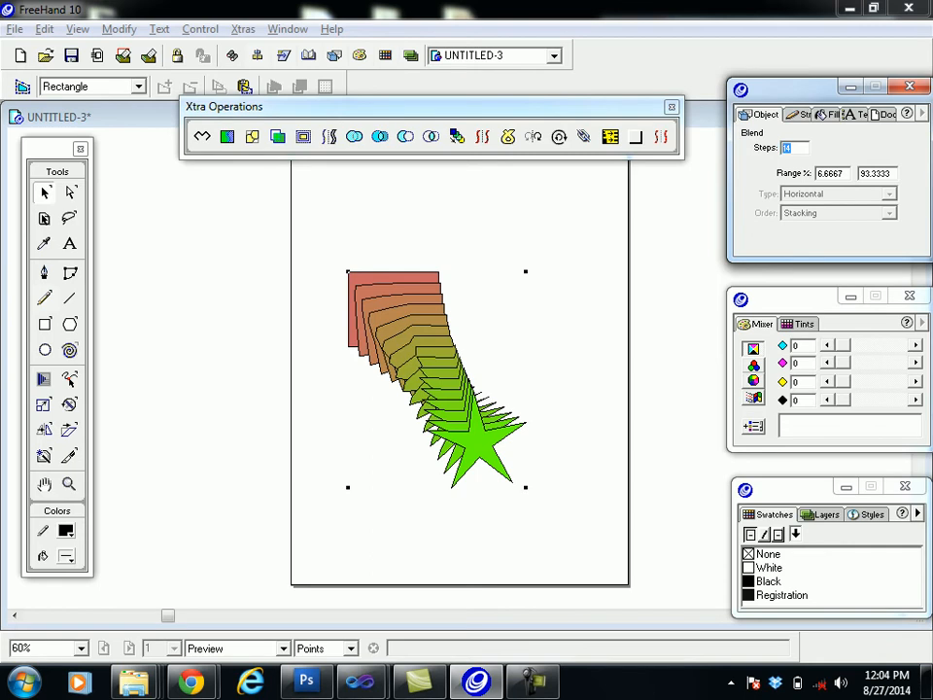
key(alt+w)
key(Left)
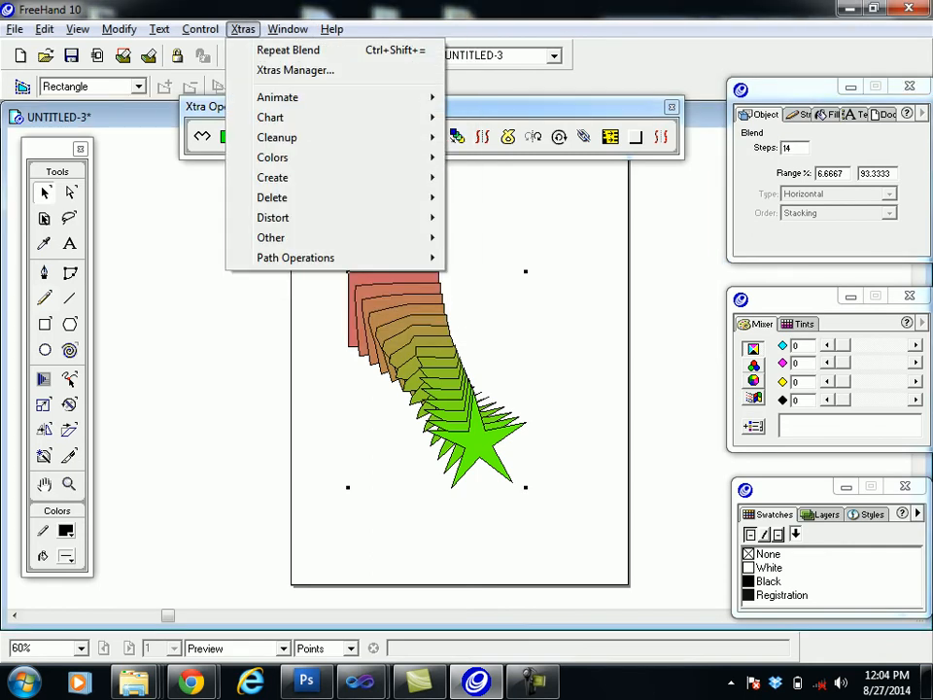
key(Right)
key(Down)
key(Left)
key(Right)
key(Down)
key(Down)
key(Down)
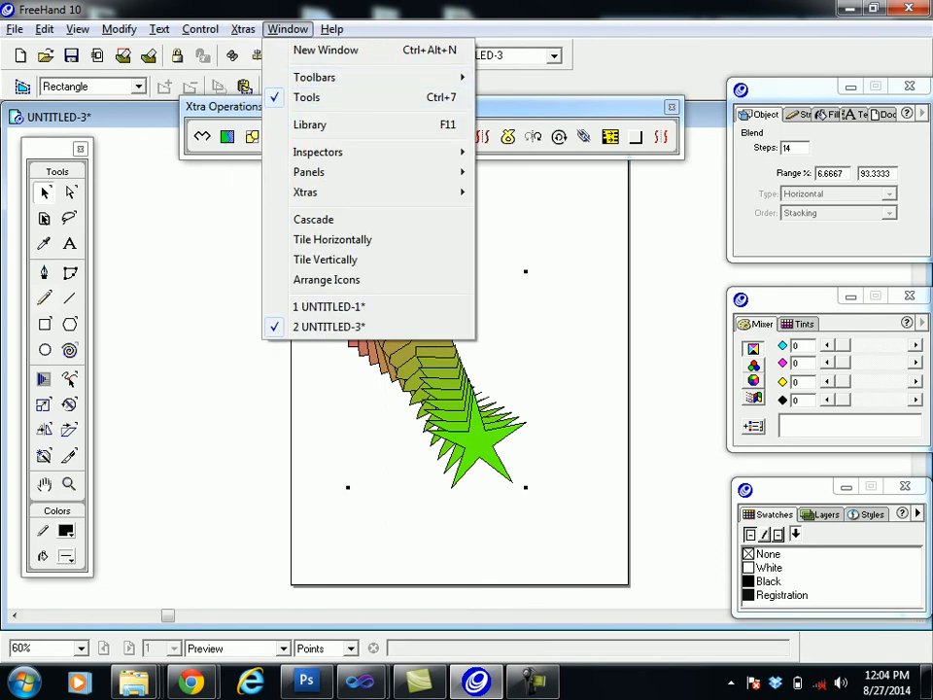
key(Down)
key(Down)
key(Right)
key(Down)
key(Up)
key(Right)
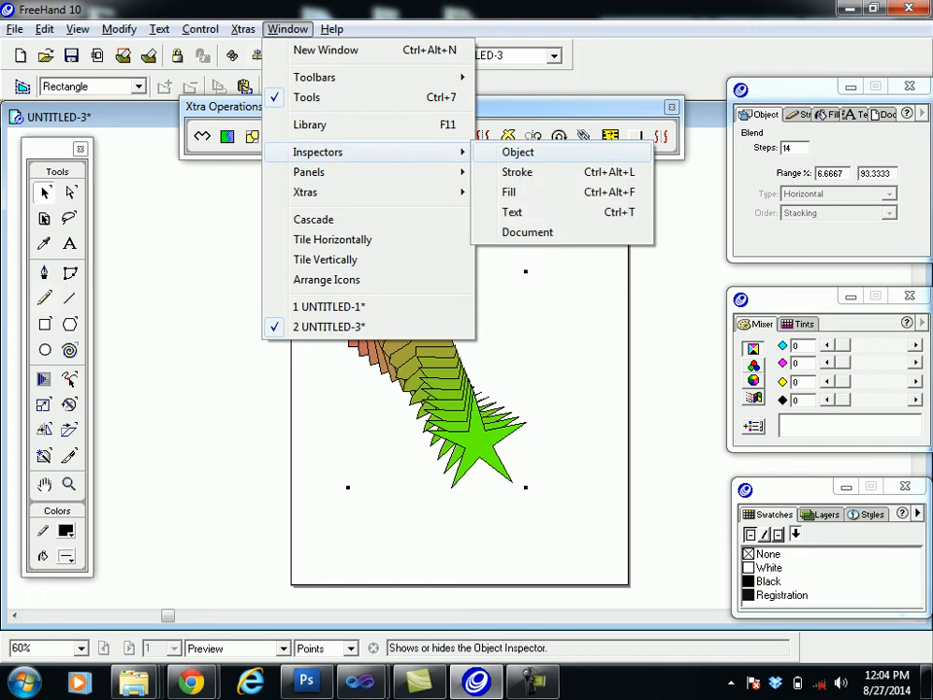
key(Return)
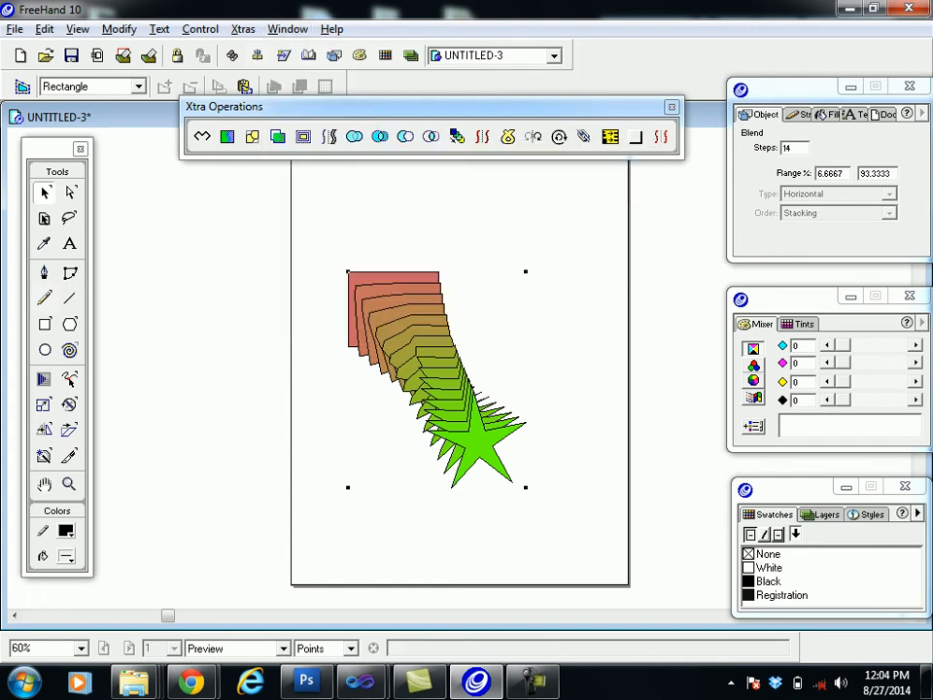
Step: Try out the blend with 24 steps, and undo the blend of the rectangle and star
drag(794, 148, 783, 147)
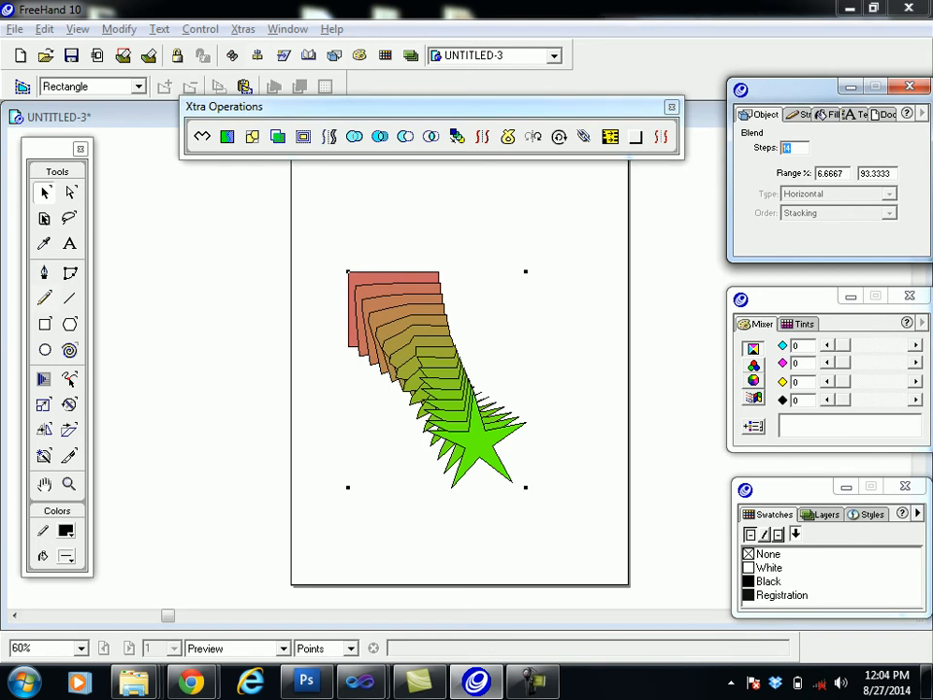
text(24)
key(Return)
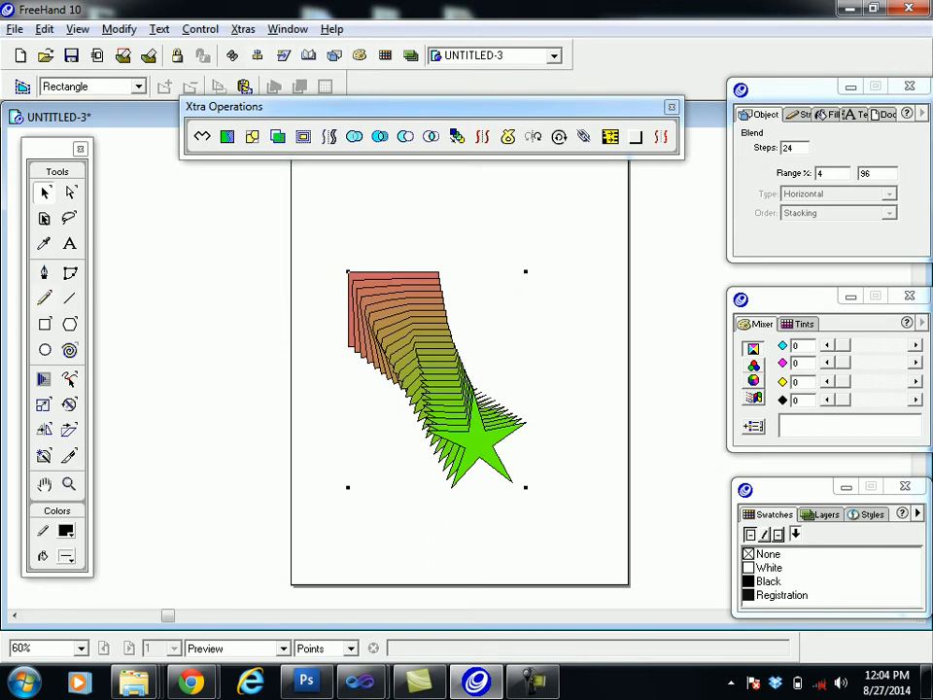
key(ctrl+z)
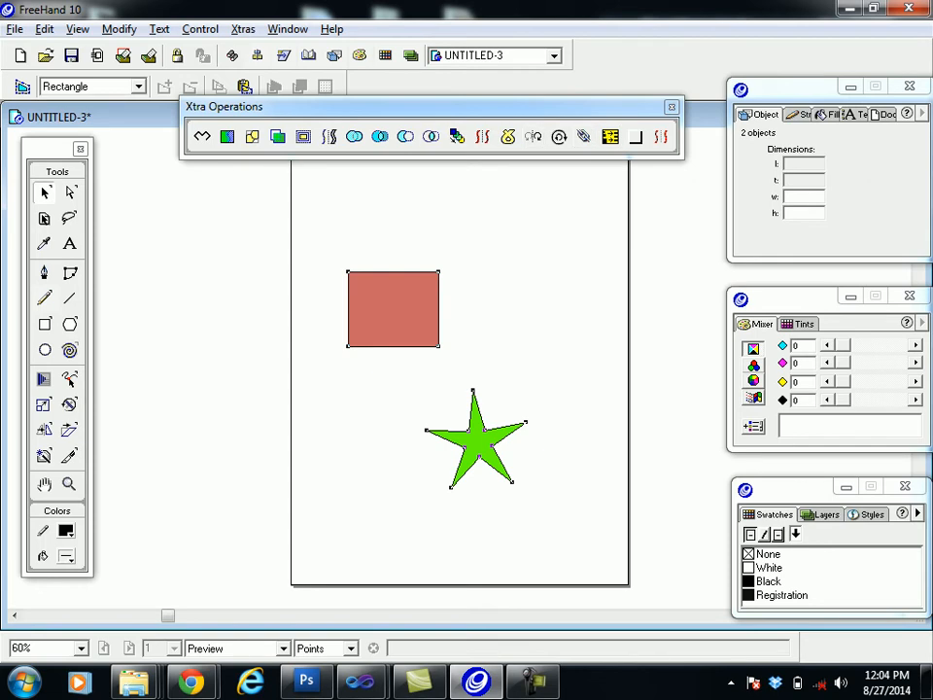
Step: Move the green star up so it overlaps the right edge of the salmon red rectangle, and clear the selection
key(Tab)
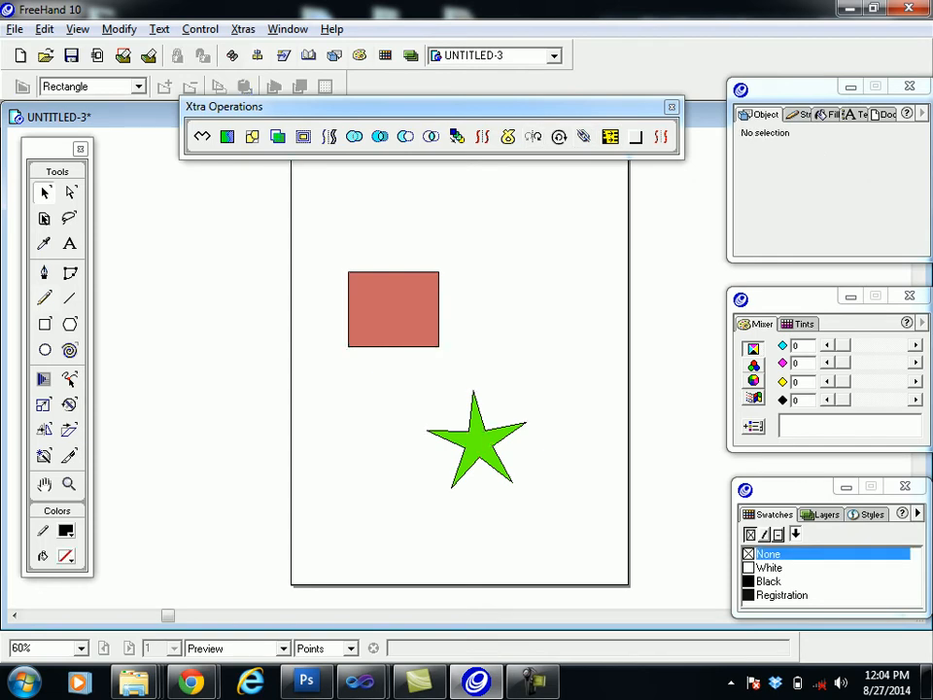
click(477, 451)
drag(477, 451, 447, 339)
key(Tab)
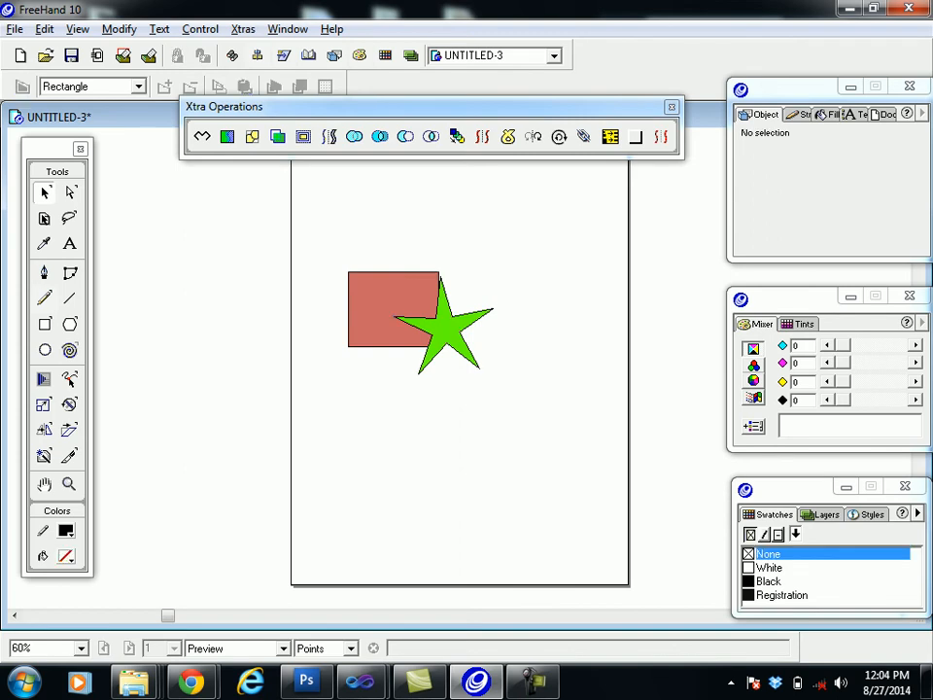
Step: Try out Union on the rectangle and the star together, and undo it
drag(306, 244, 522, 412)
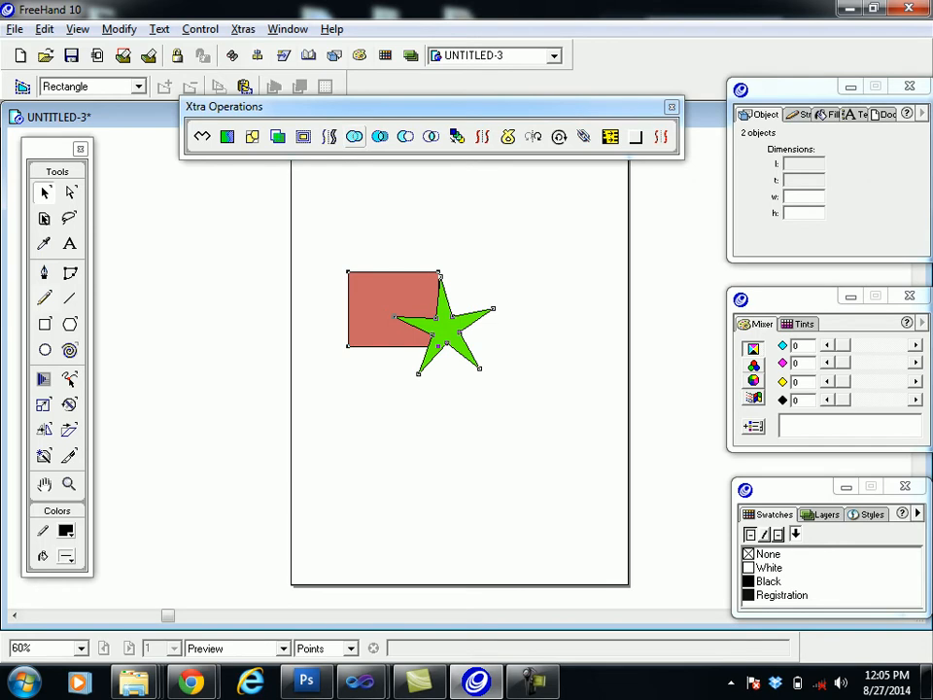
click(353, 136)
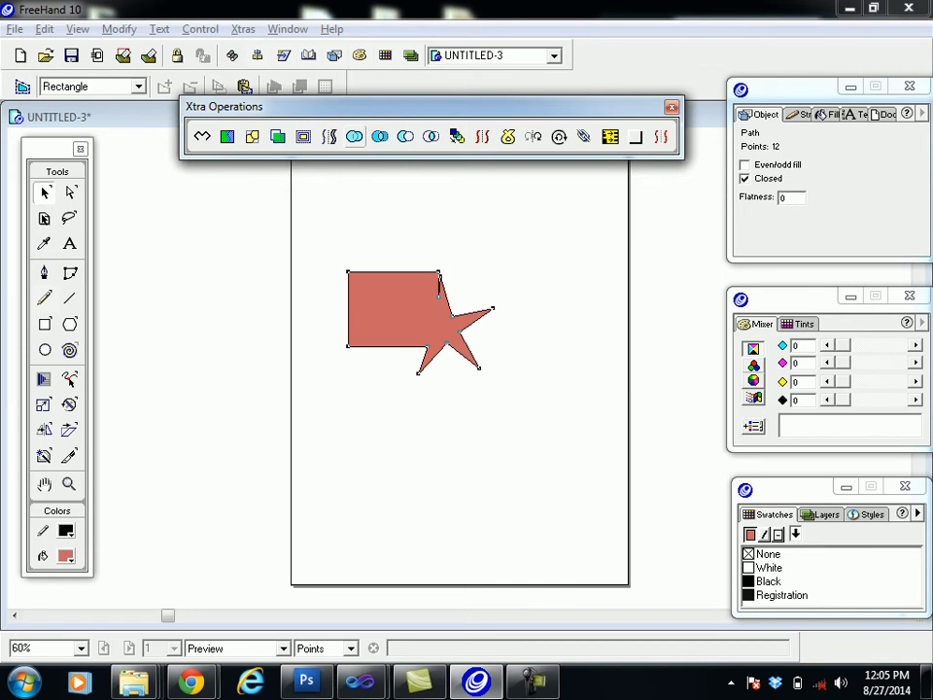
key(ctrl+z)
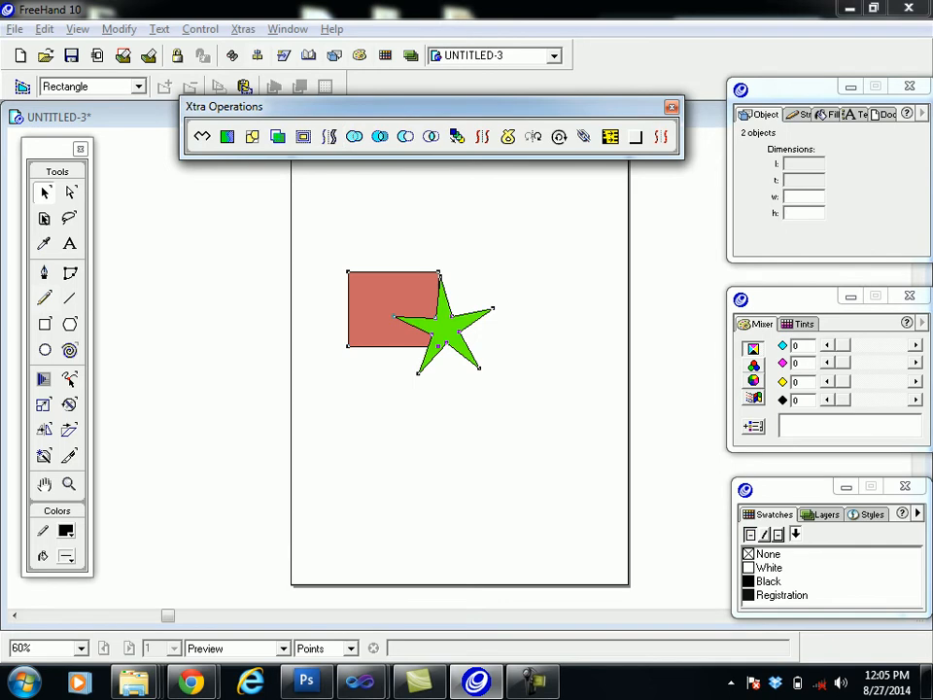
Step: Examine the Arrange options available for the green star
right_click(443, 325)
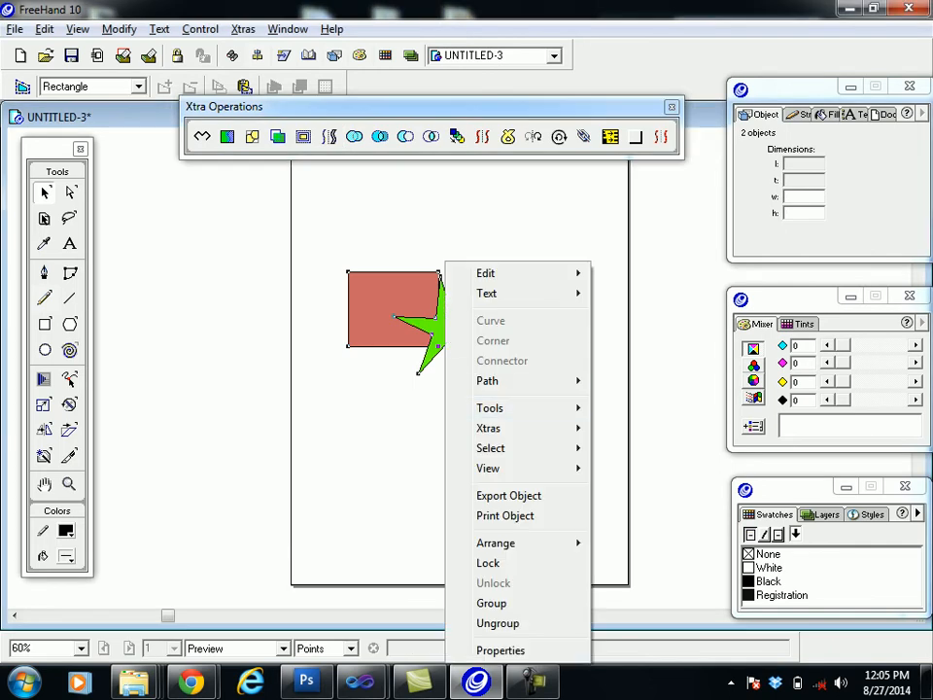
click(398, 413)
right_click(443, 325)
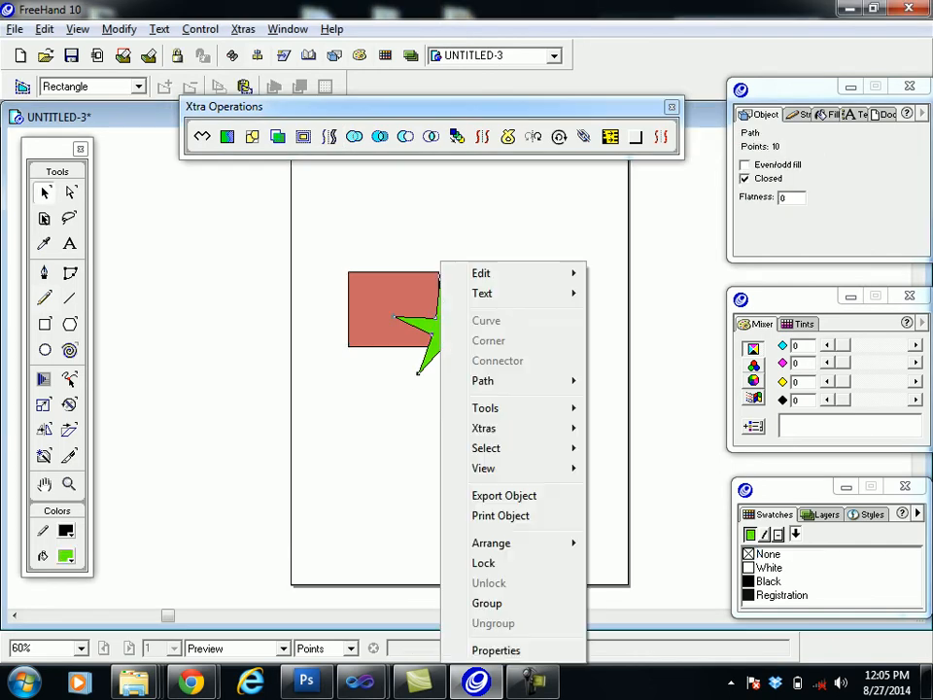
mouse_move(496, 542)
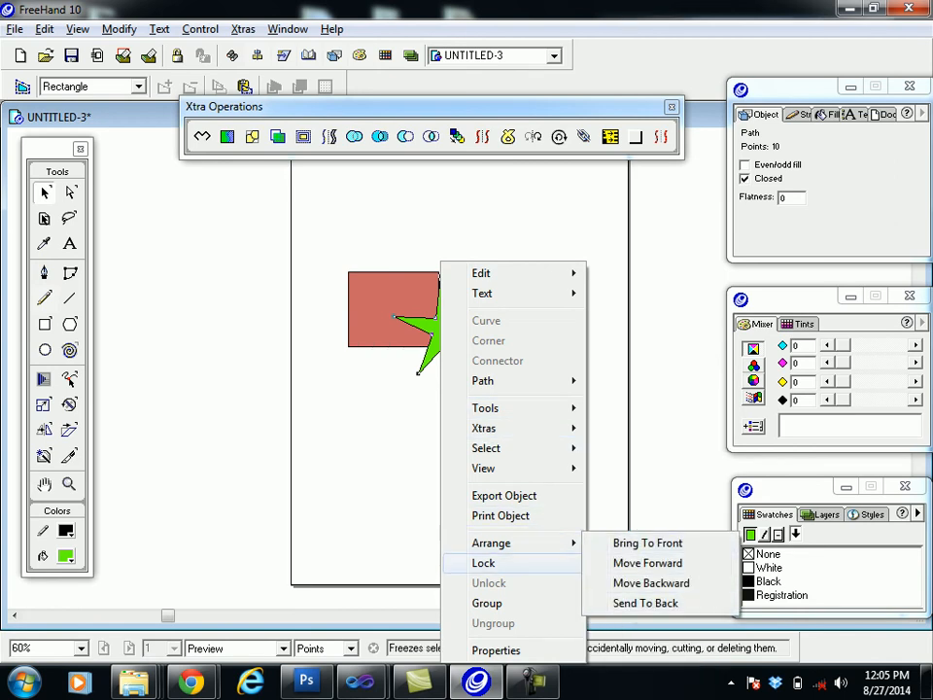
click(408, 554)
Step: Try out Divide on the rectangle and star, move the overlapping piece out past the page's right edge, and undo it
drag(310, 222, 497, 417)
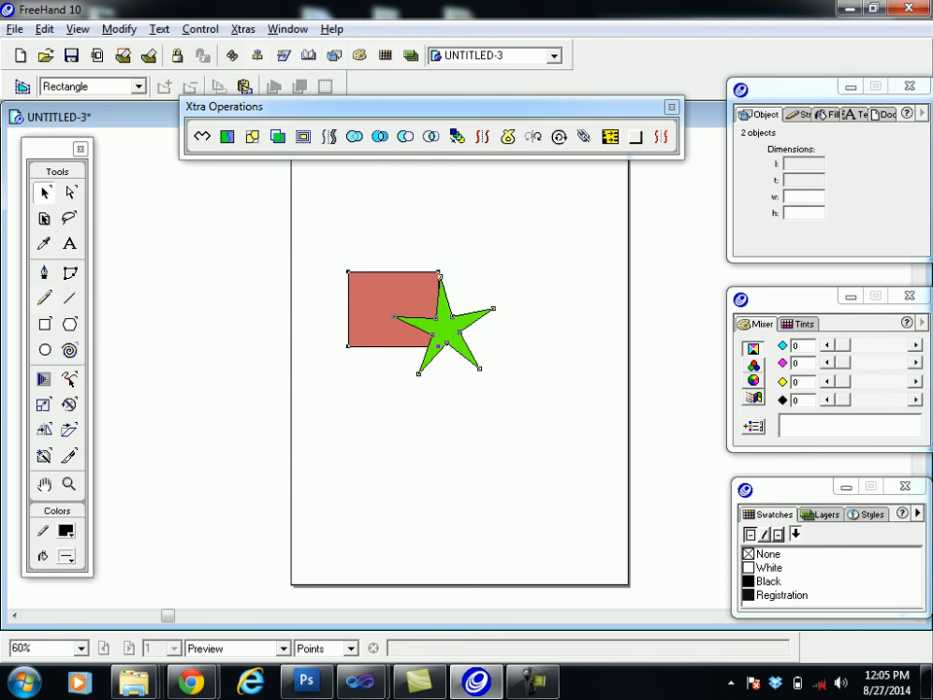
click(379, 136)
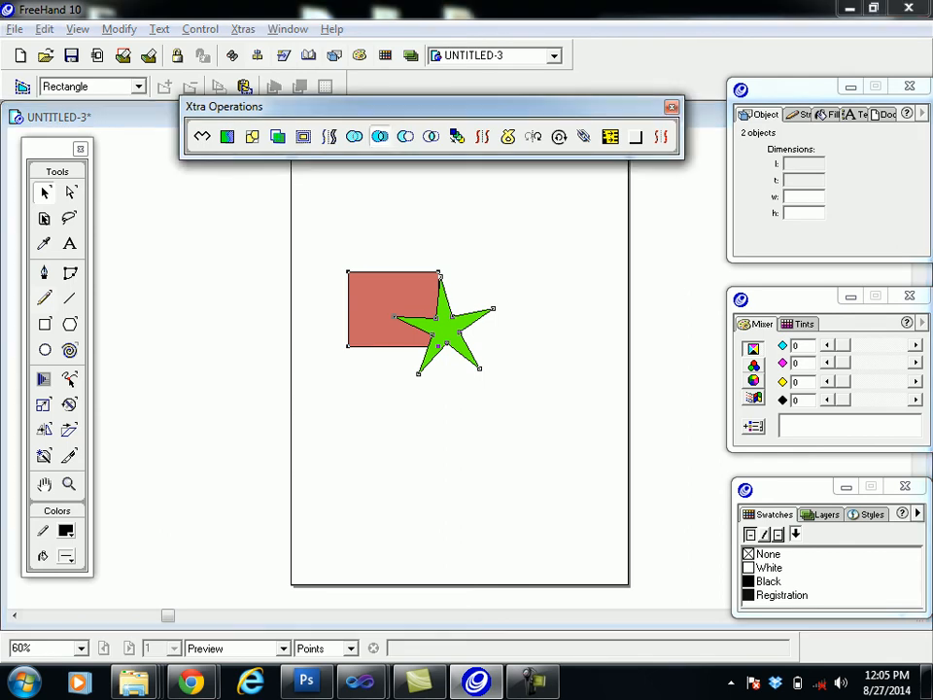
click(408, 466)
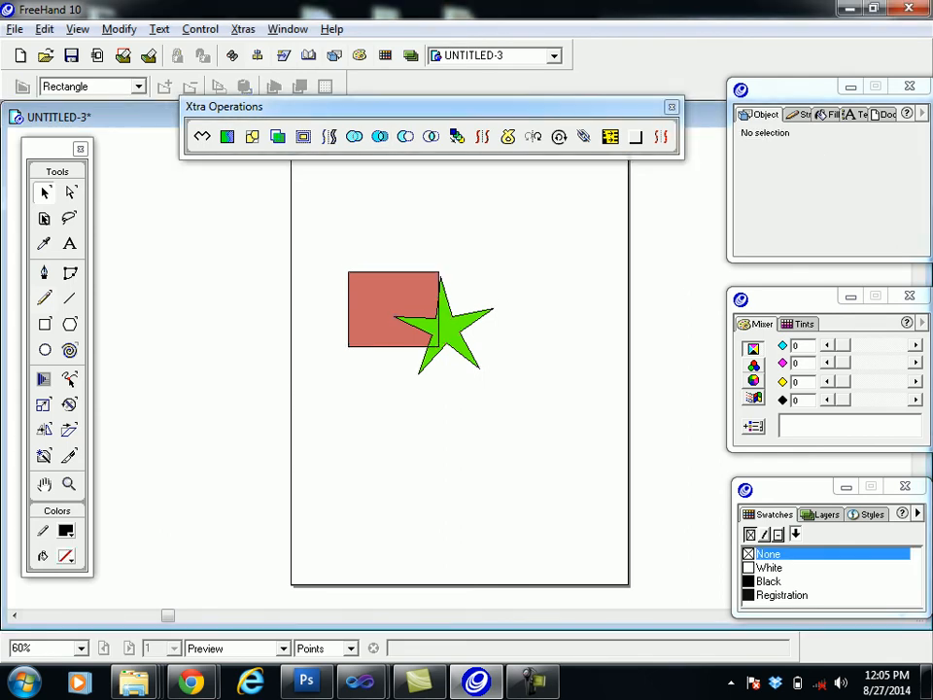
drag(423, 321, 632, 305)
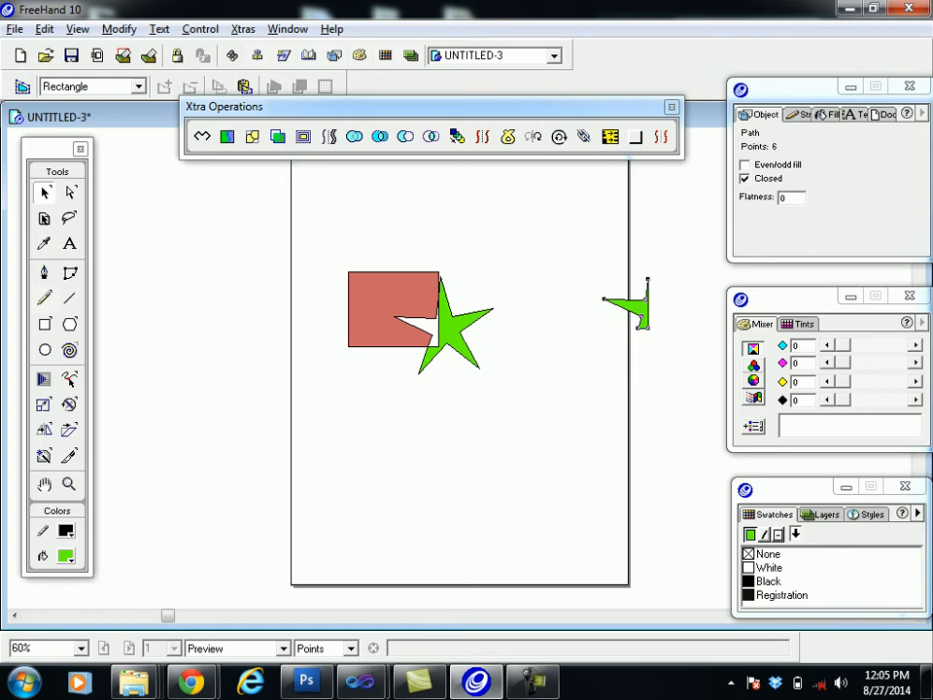
key(ctrl+z)
Step: Try Divide again on both shapes, move the overlapping piece up and right within the page, and undo it
key(ctrl+a)
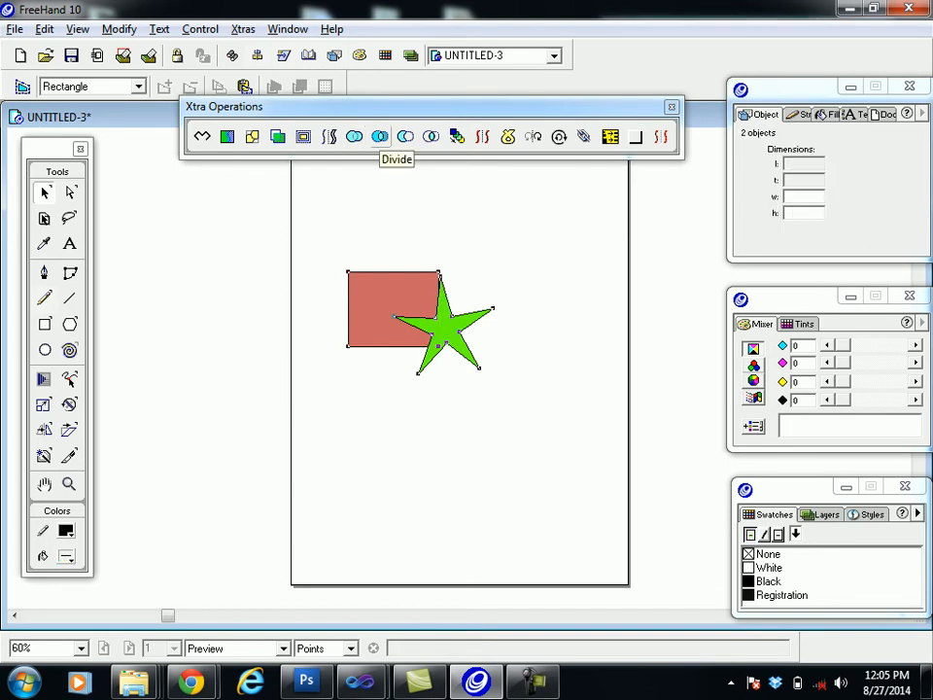
click(379, 136)
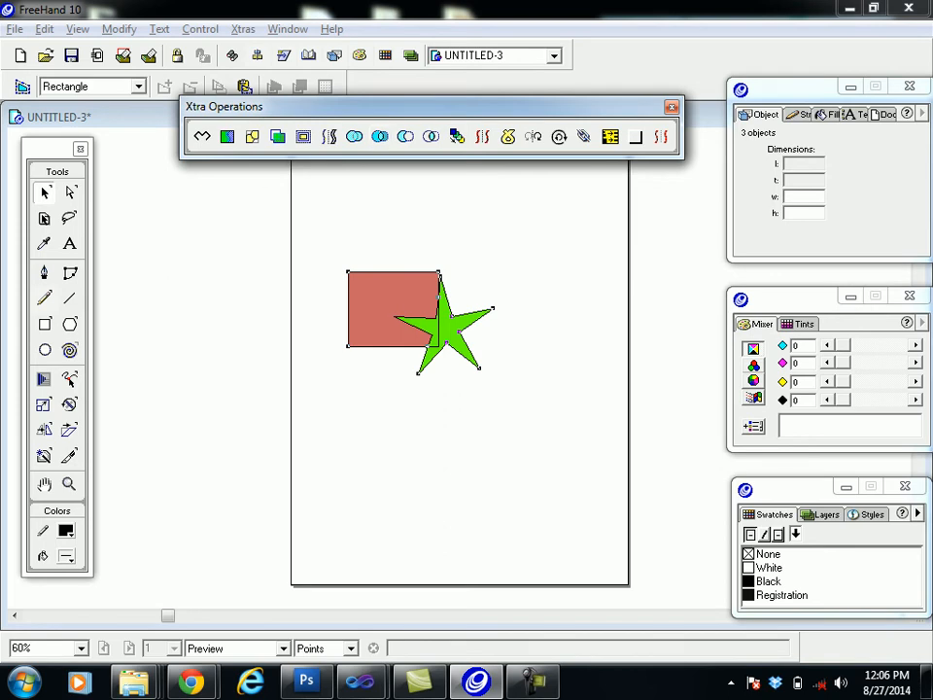
click(534, 243)
drag(421, 325, 592, 272)
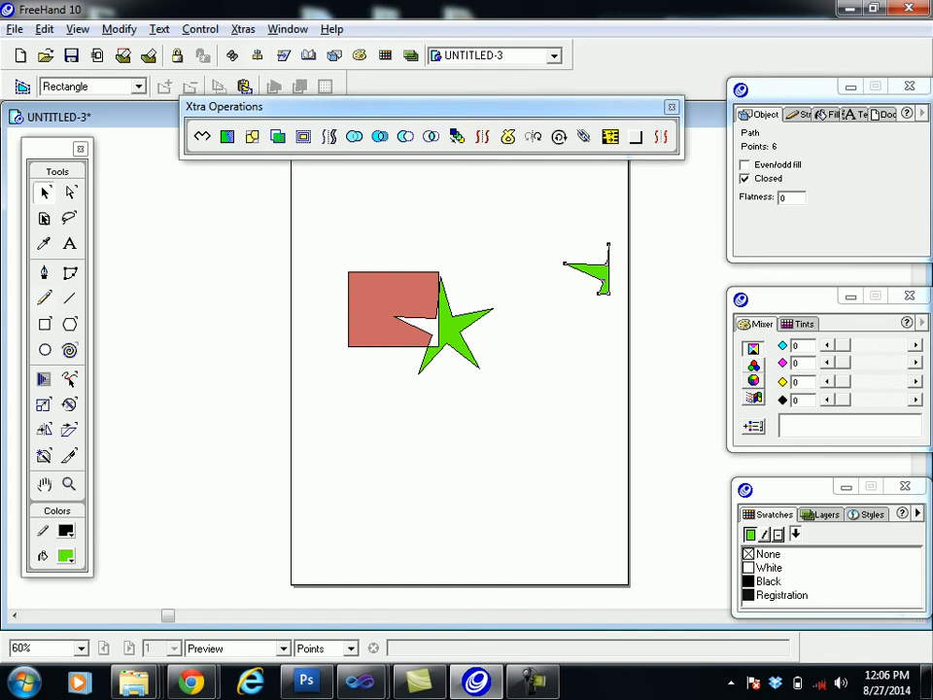
key(ctrl+z)
Step: Try out Punch to cut the star's shape out of the rectangle, and undo it
click(405, 136)
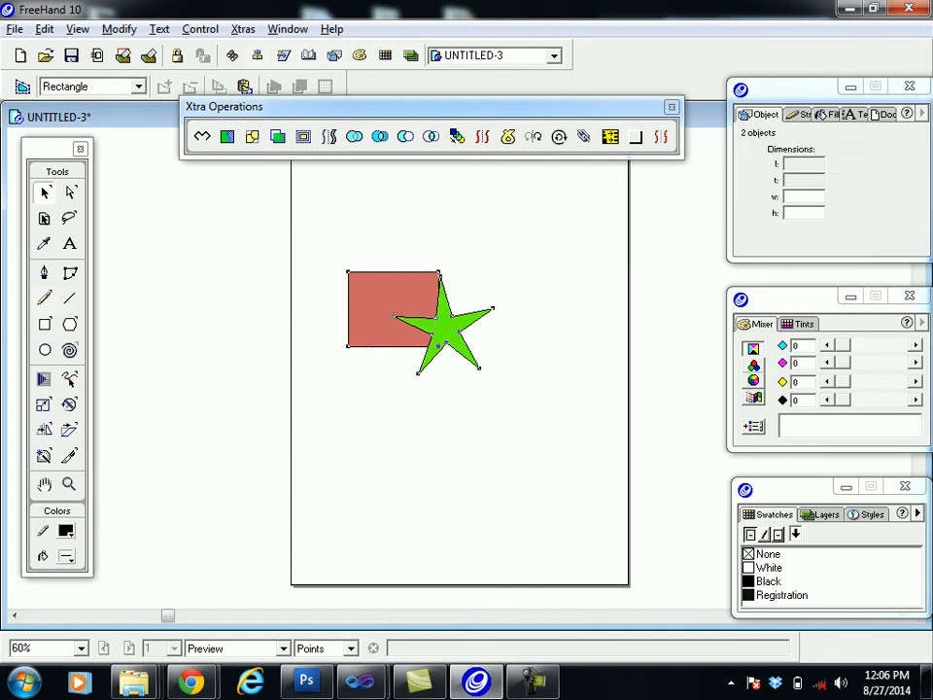
click(405, 136)
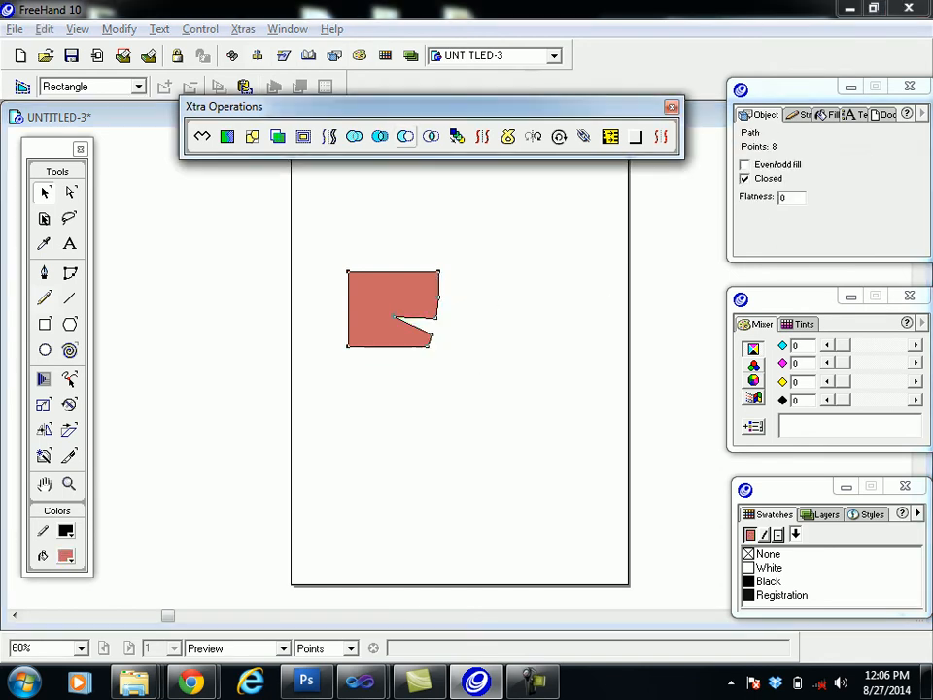
key(Tab)
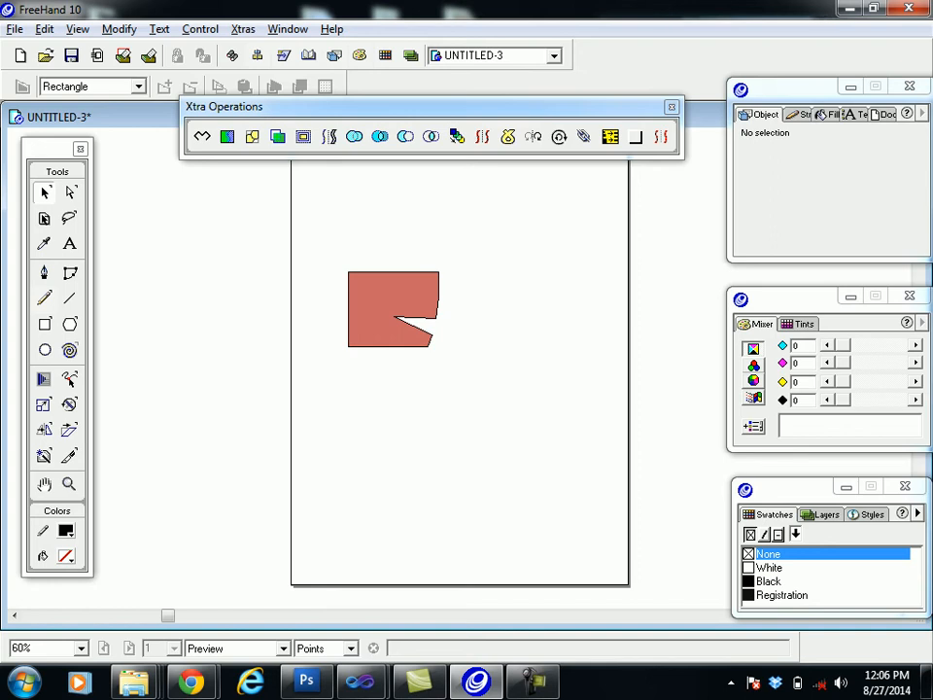
key(ctrl+z)
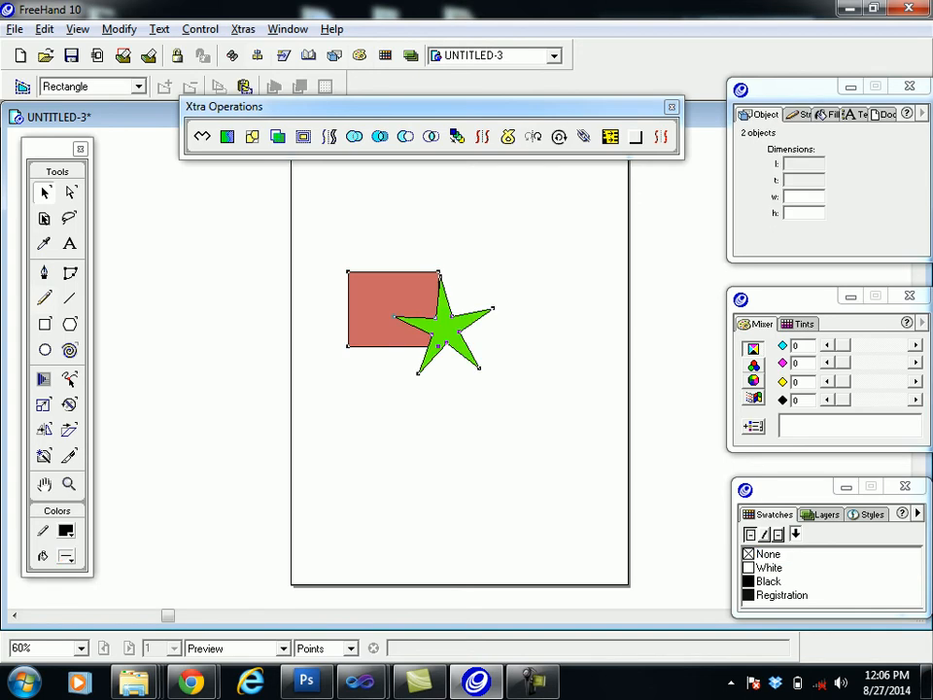
Step: Try out Intersect on the rectangle and the star overlapping its right edge, and undo it
click(430, 136)
key(Tab)
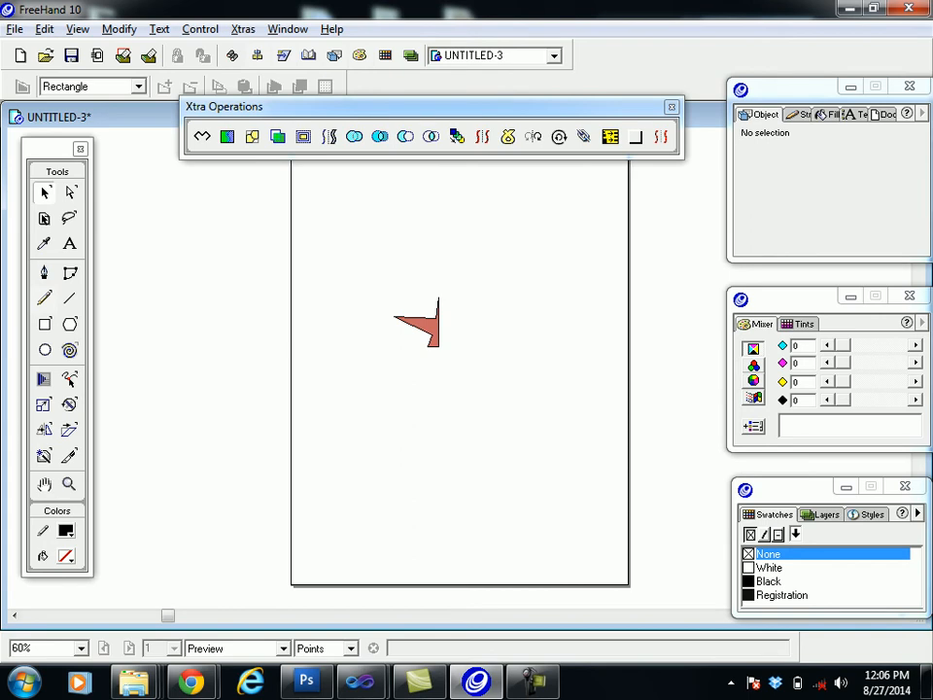
key(ctrl+z)
Step: Deselect both shapes and move the green star left so more of it overlaps the rectangle
key(Tab)
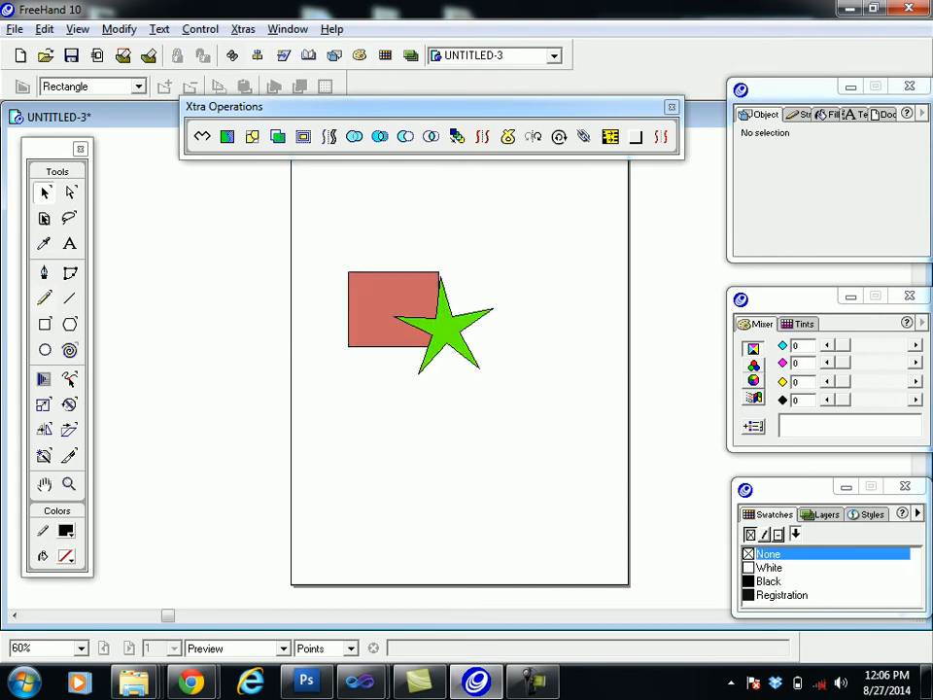
drag(445, 326, 416, 323)
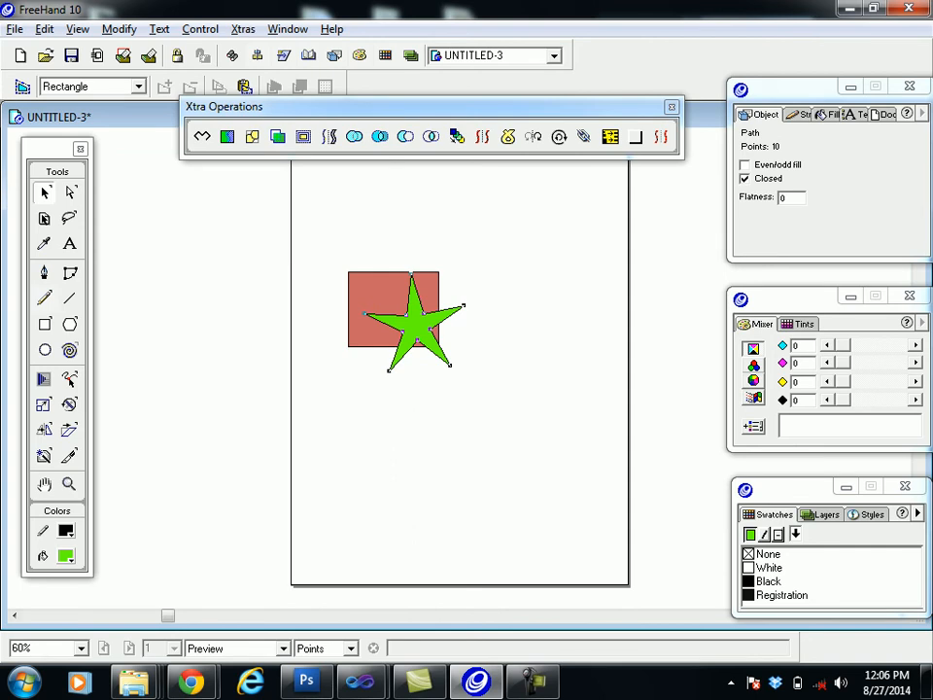
Step: Try Intersect again on the rectangle and the repositioned star, and undo it
drag(290, 255, 498, 427)
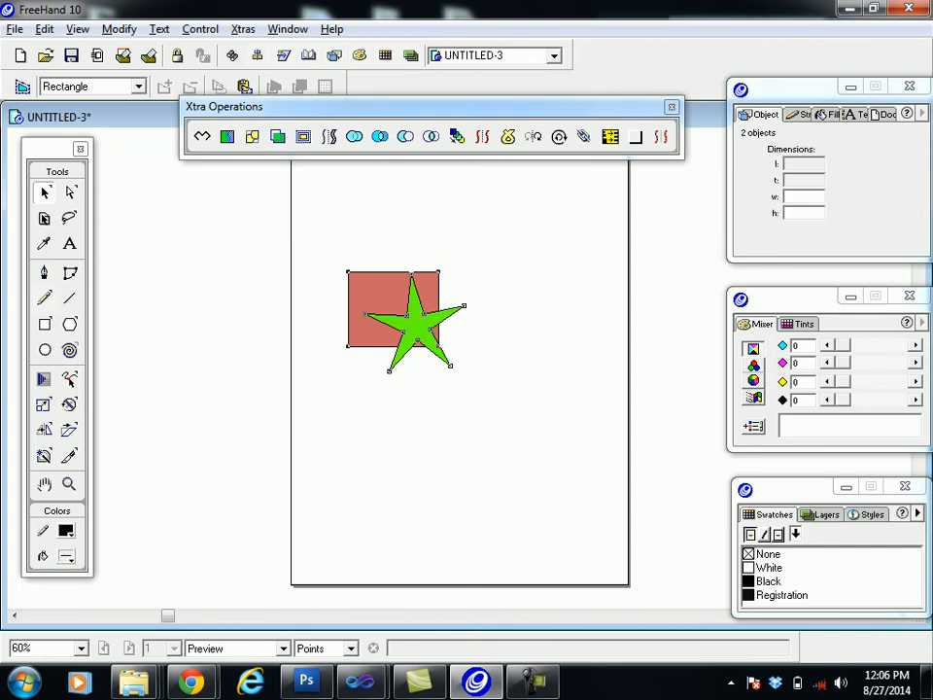
click(431, 136)
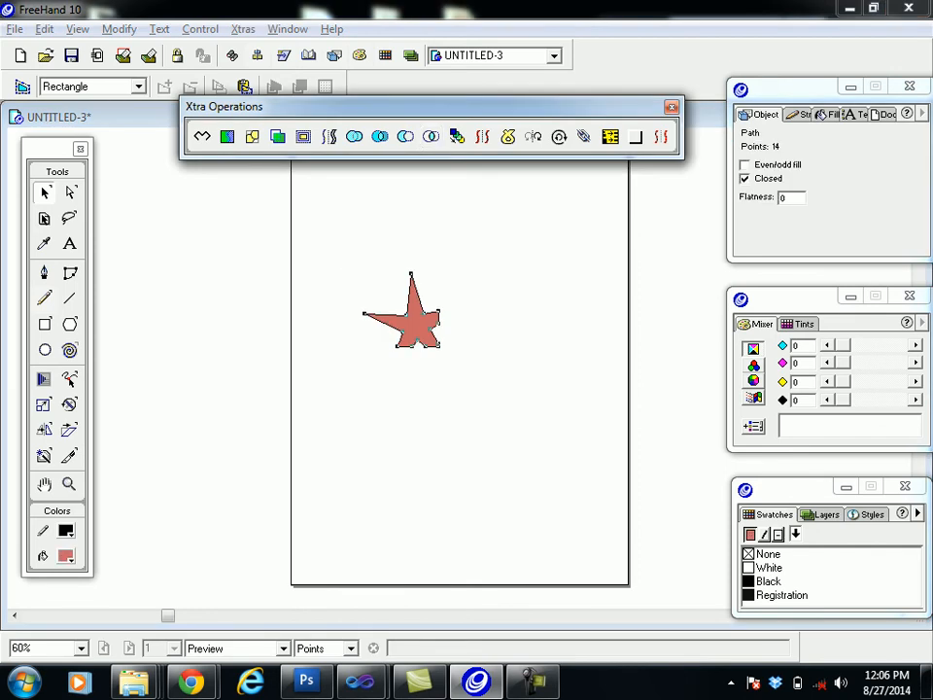
key(Tab)
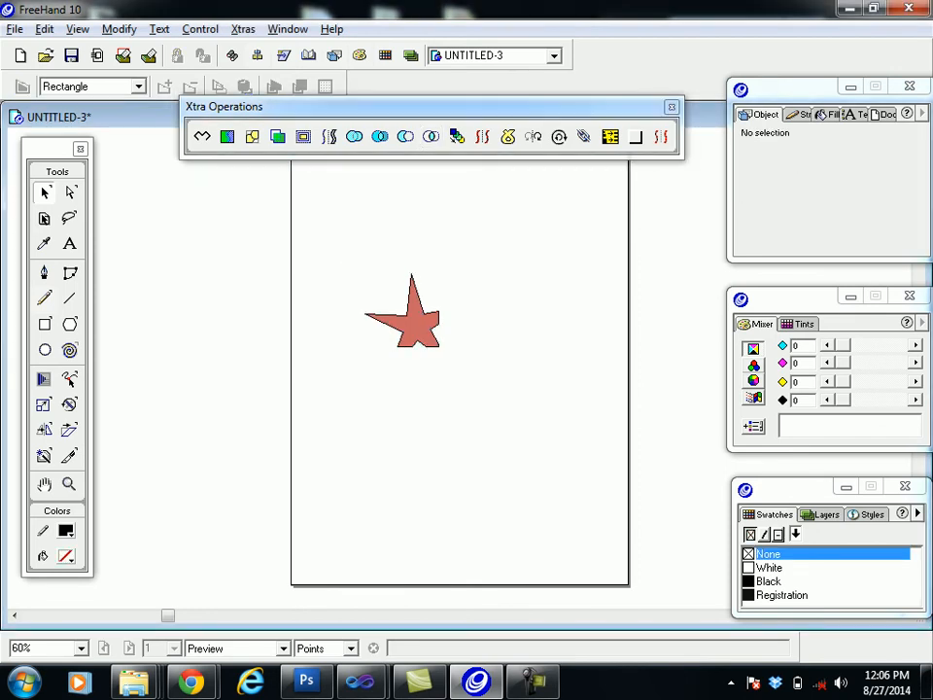
key(ctrl+z)
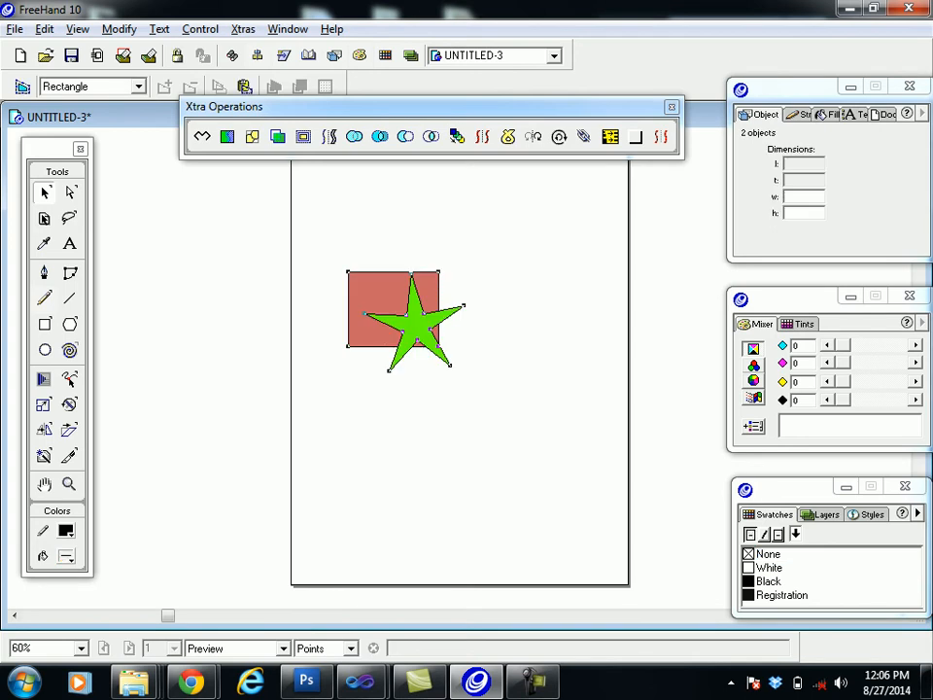
Step: Undo the green star's last move, and delete the star so only the red rectangle remains
key(ctrl+z)
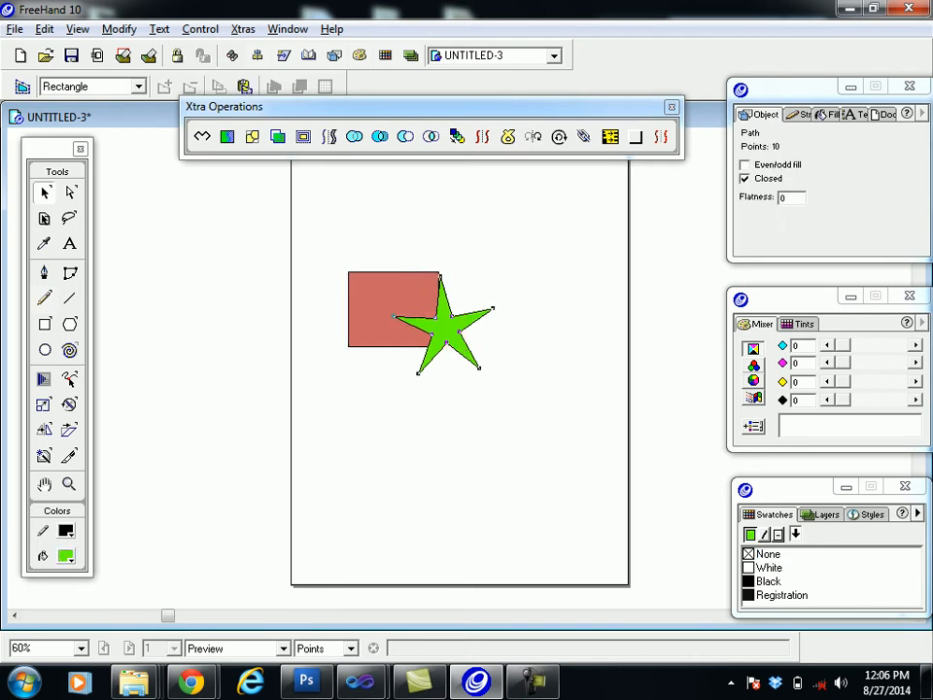
key(Tab)
drag(443, 331, 505, 382)
key(Delete)
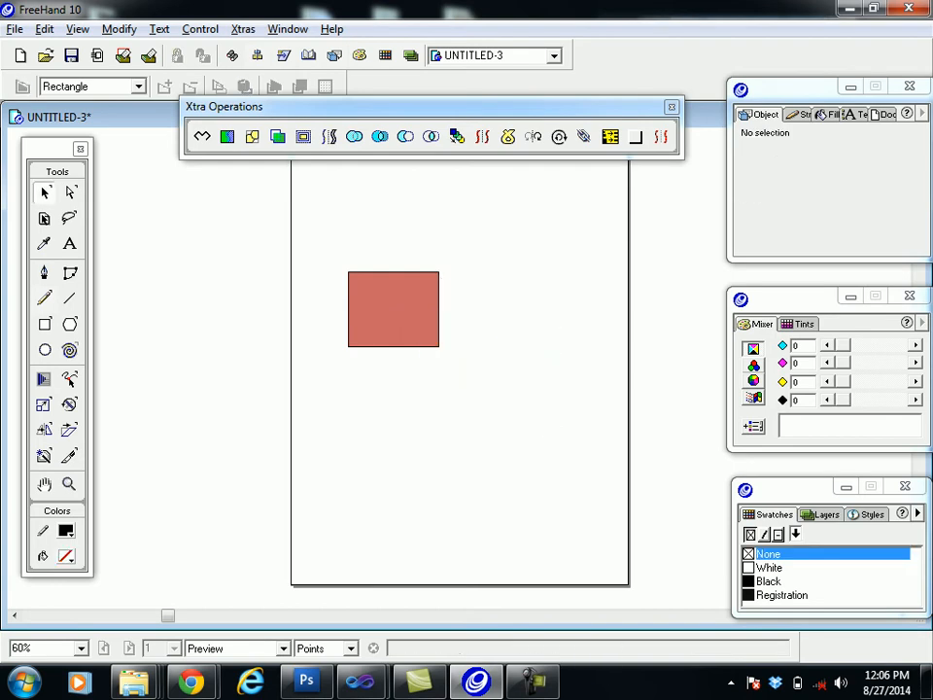
Step: Add a point midway along each side of the red rectangle
click(393, 309)
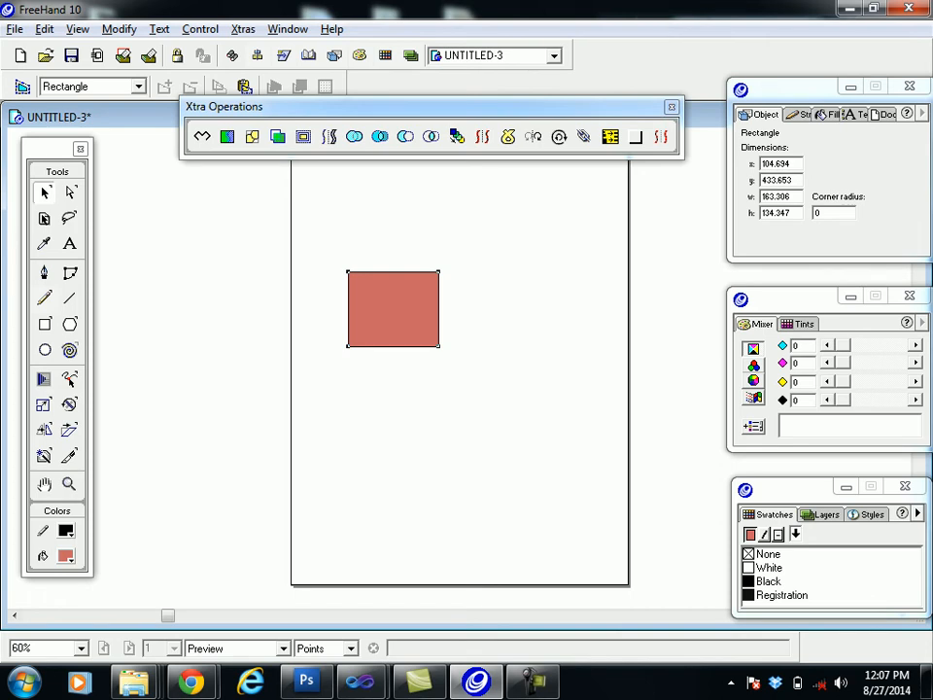
click(660, 136)
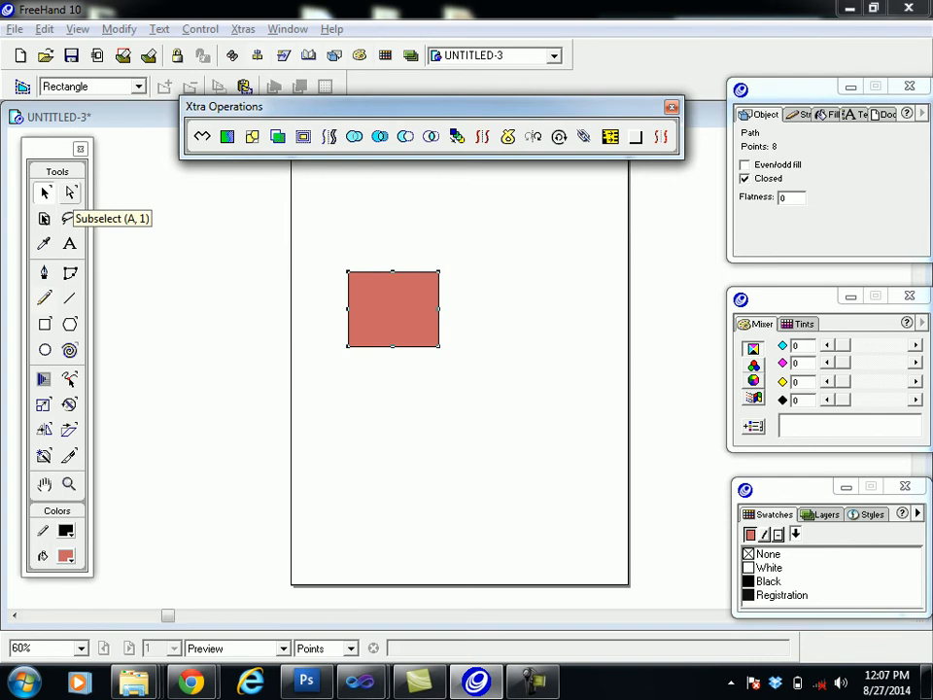
Step: Try out reshaping the red rectangle into two stacked diamonds by moving its side midpoints with Subselect, and undo it
click(69, 192)
drag(392, 272, 389, 204)
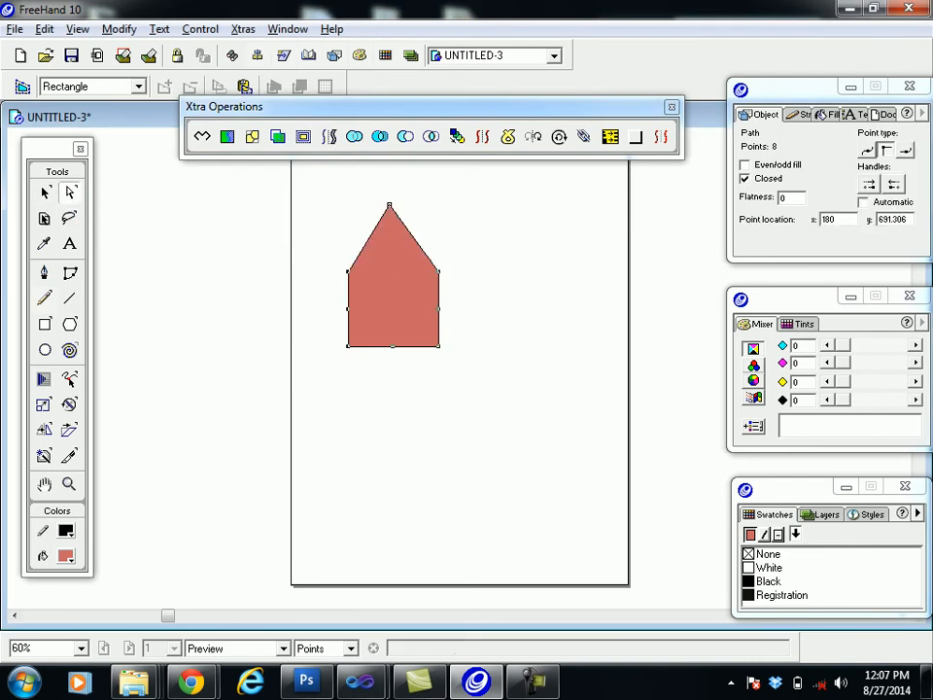
drag(438, 308, 395, 420)
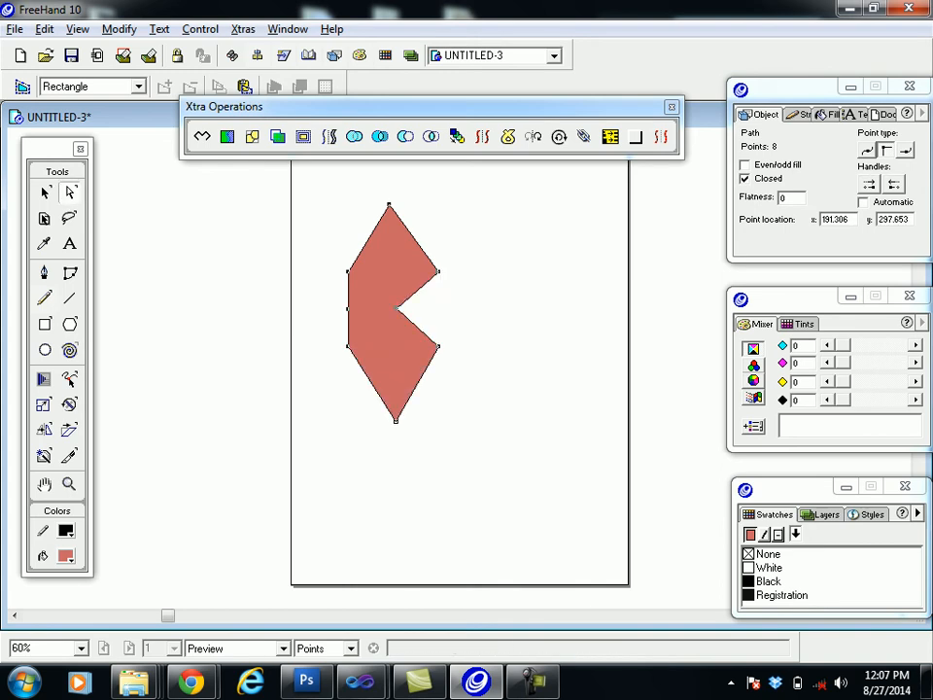
drag(347, 308, 397, 309)
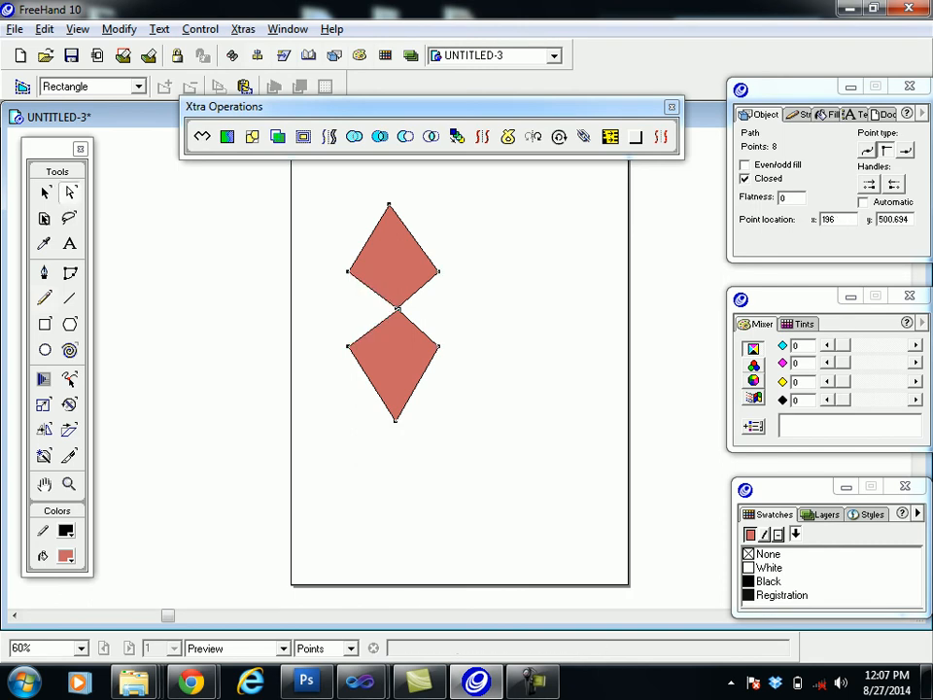
key(Tab)
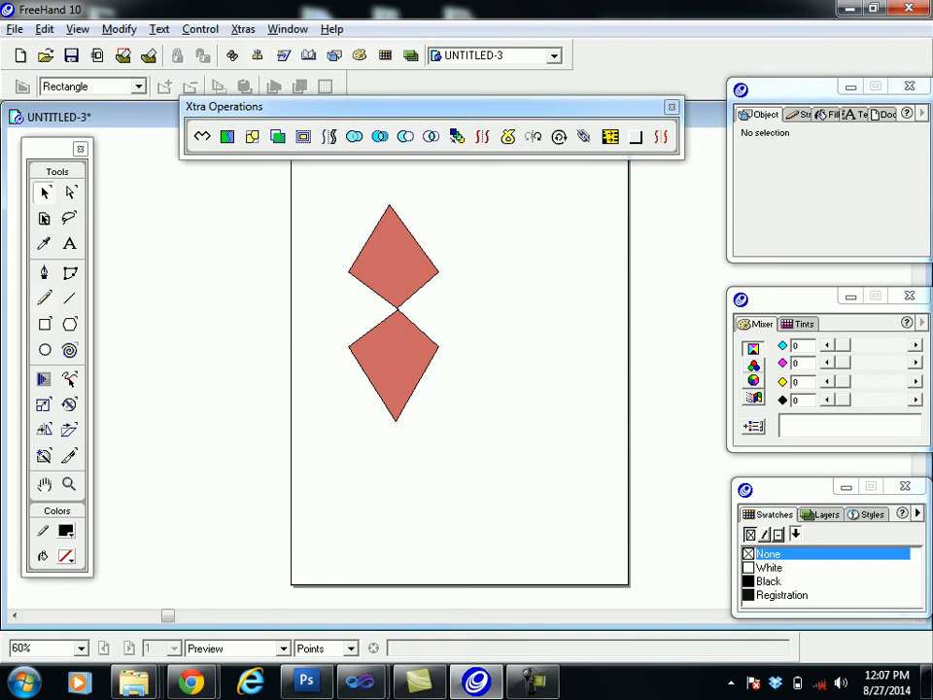
key(ctrl+z)
key(ctrl+z)
key(ctrl+z)
key(ctrl+z)
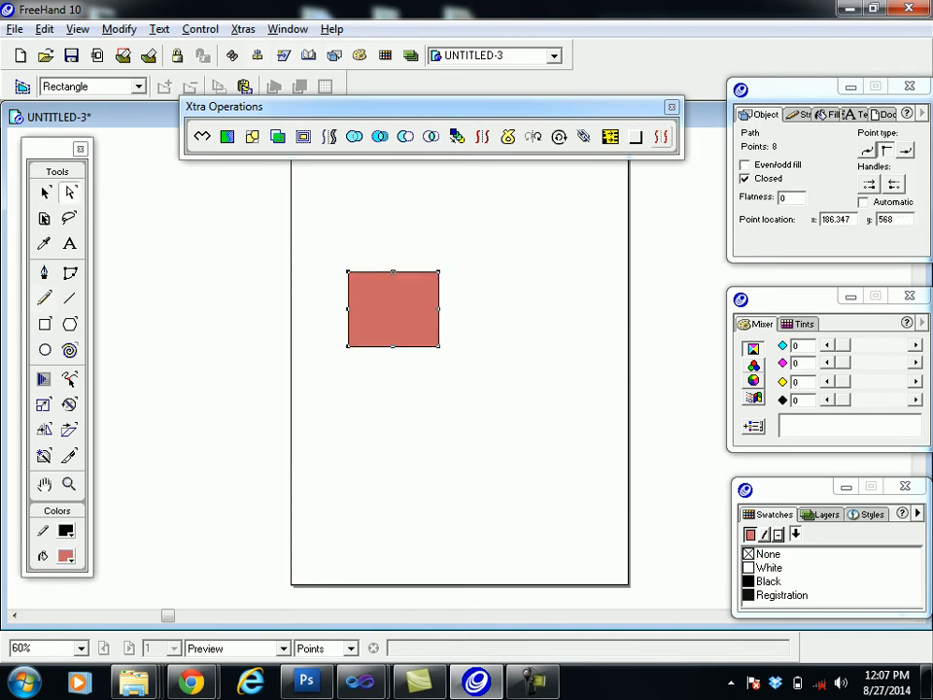
Step: Add further points along the red rectangle's outline two more times, and reselect the path
click(661, 136)
click(660, 136)
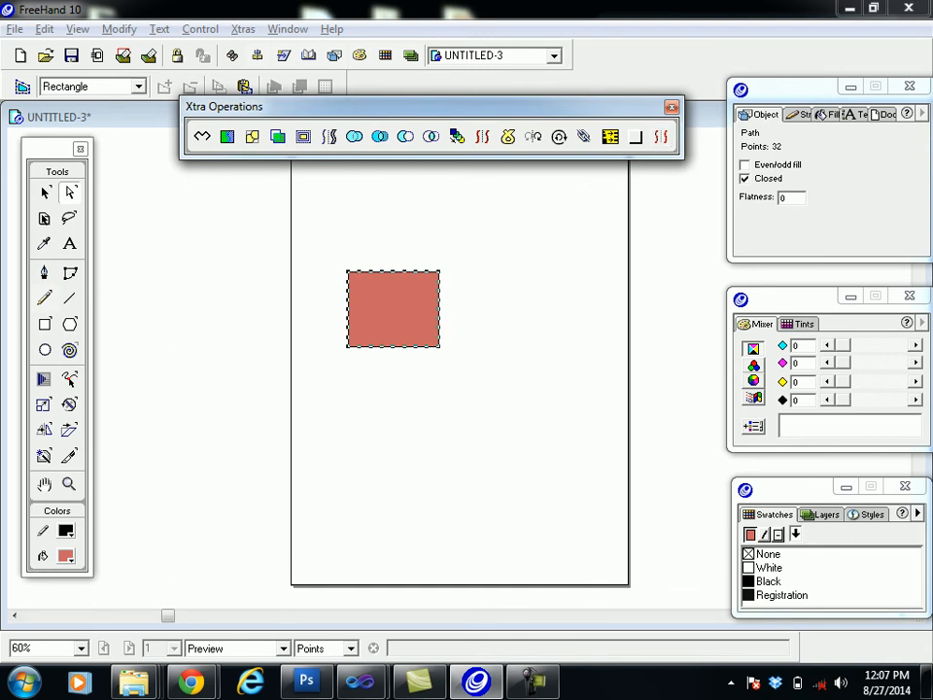
key(Tab)
key(ctrl+a)
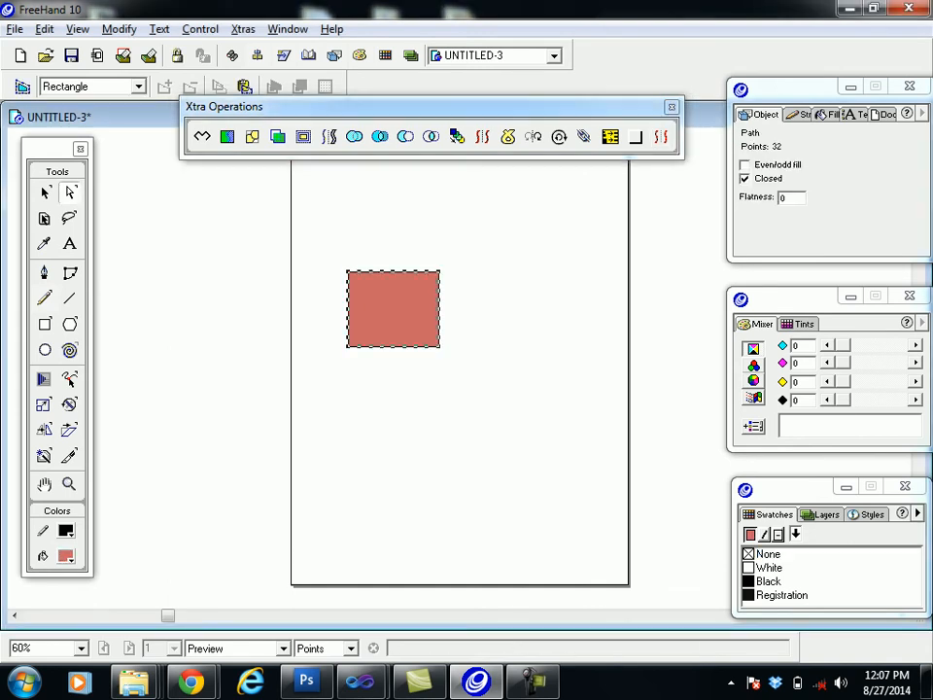
Step: Pull one point of the rectangle's top edge up into a spike, another down into a notch, and a left-edge point outward
drag(378, 272, 380, 233)
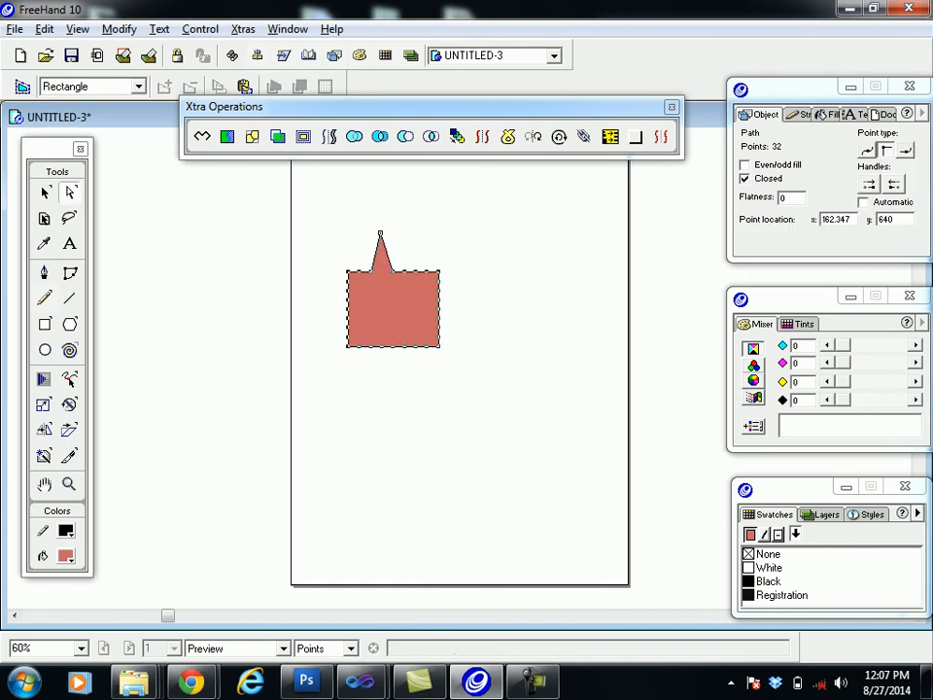
drag(404, 272, 405, 302)
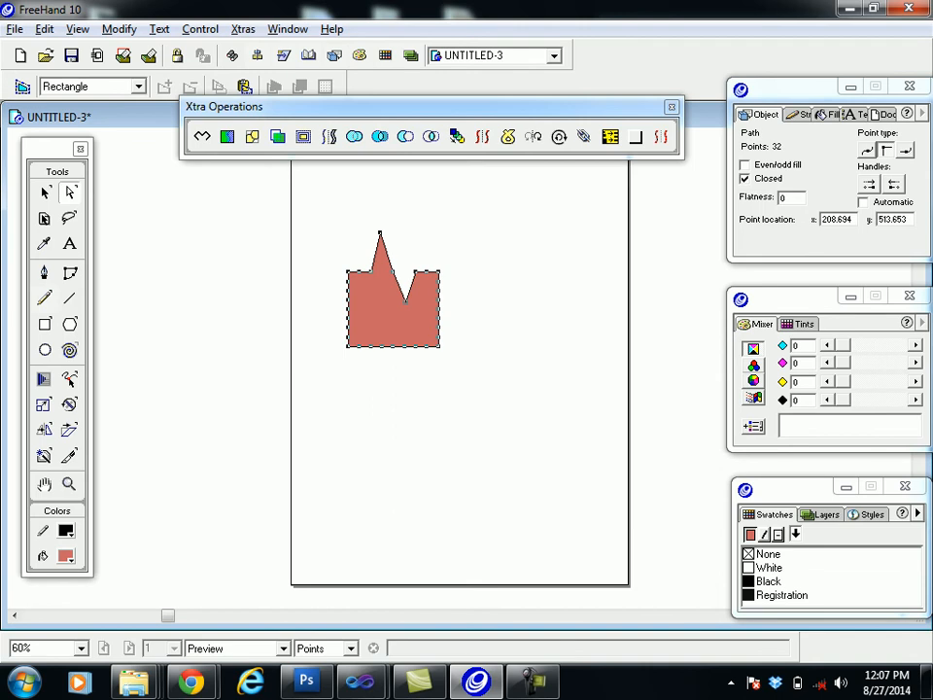
drag(347, 281, 313, 286)
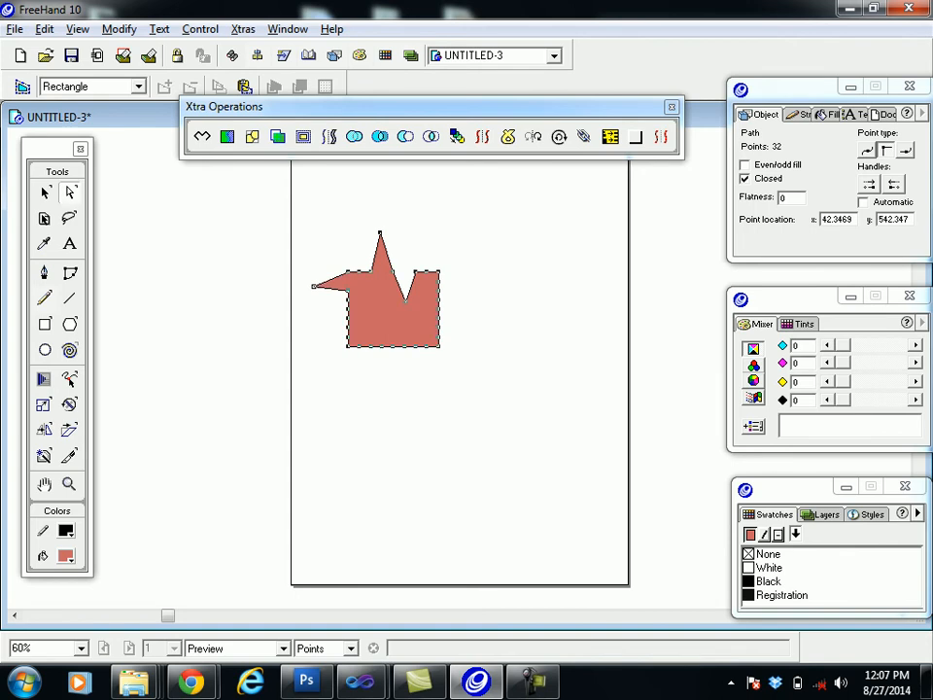
Step: Delete the reshaped red path from the page
key(Tab)
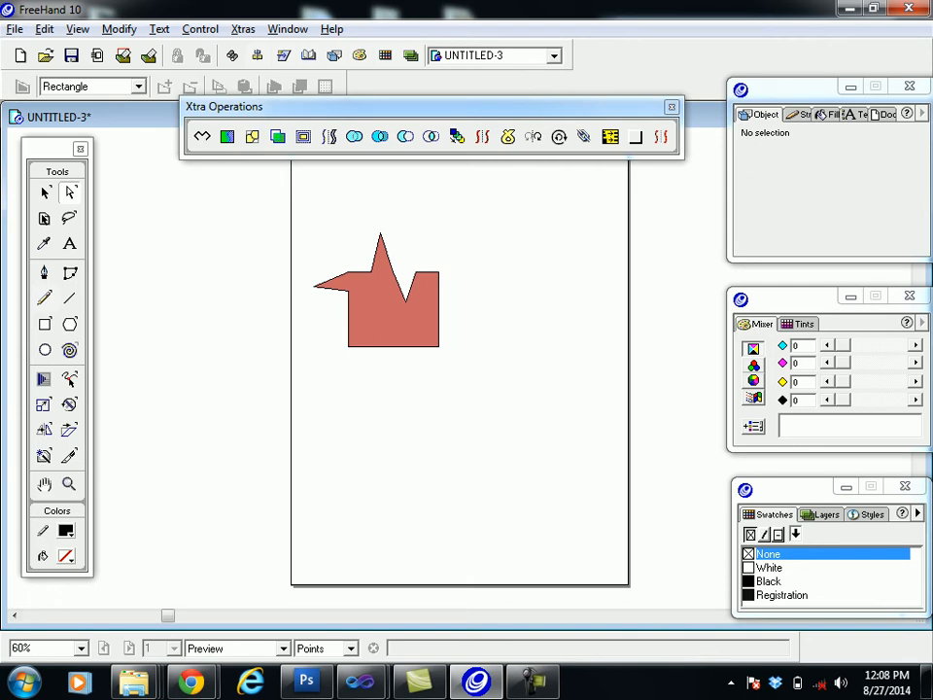
key(ctrl+a)
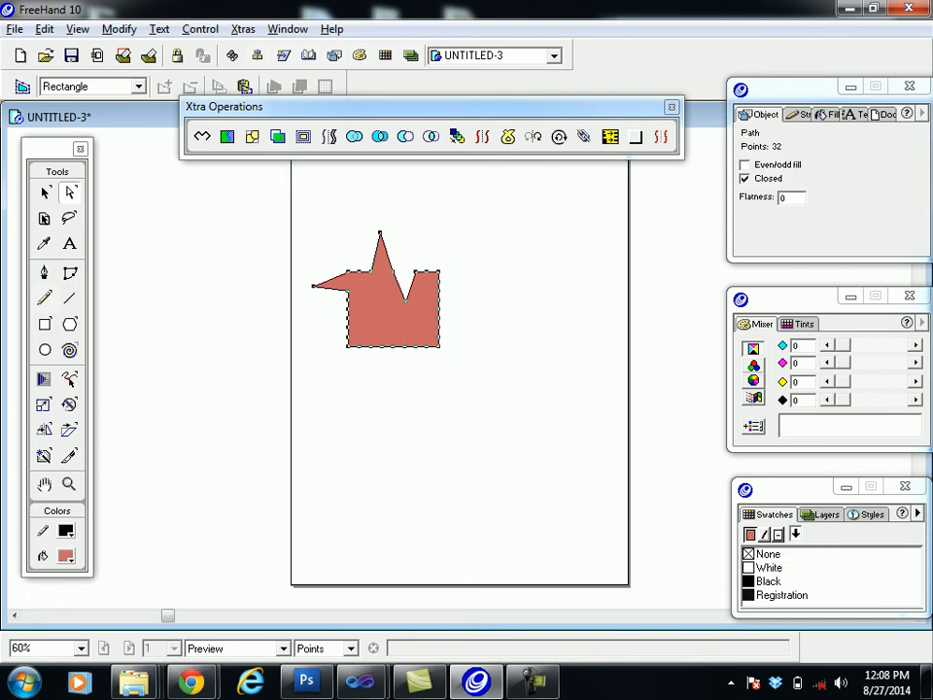
key(Delete)
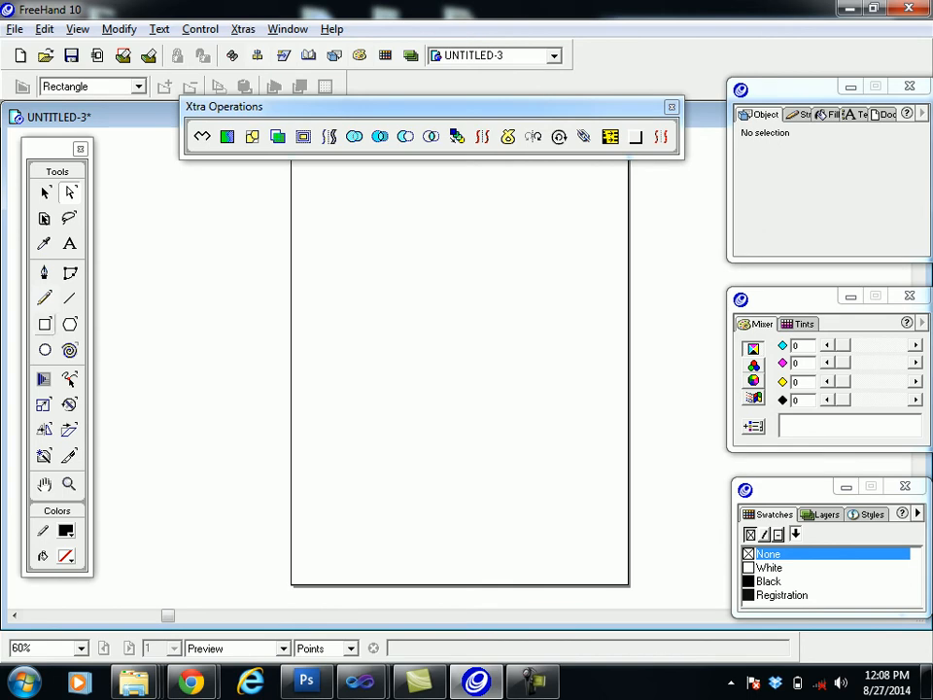
Step: Draw a rectangle about 278 by 223 in the page's upper half and fill it with color CCCC00
click(44, 323)
drag(336, 252, 491, 375)
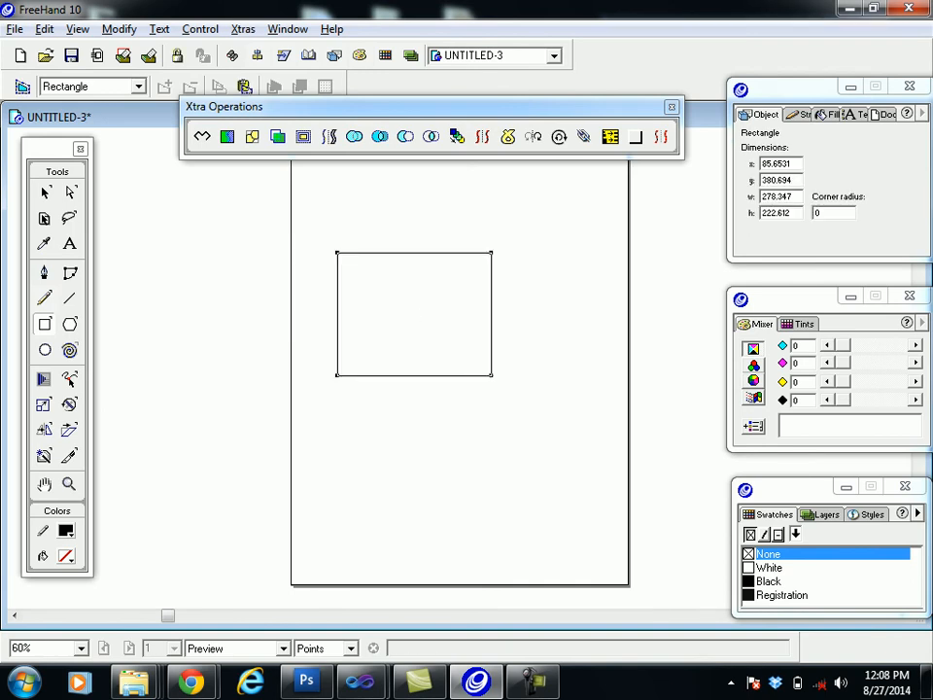
click(65, 556)
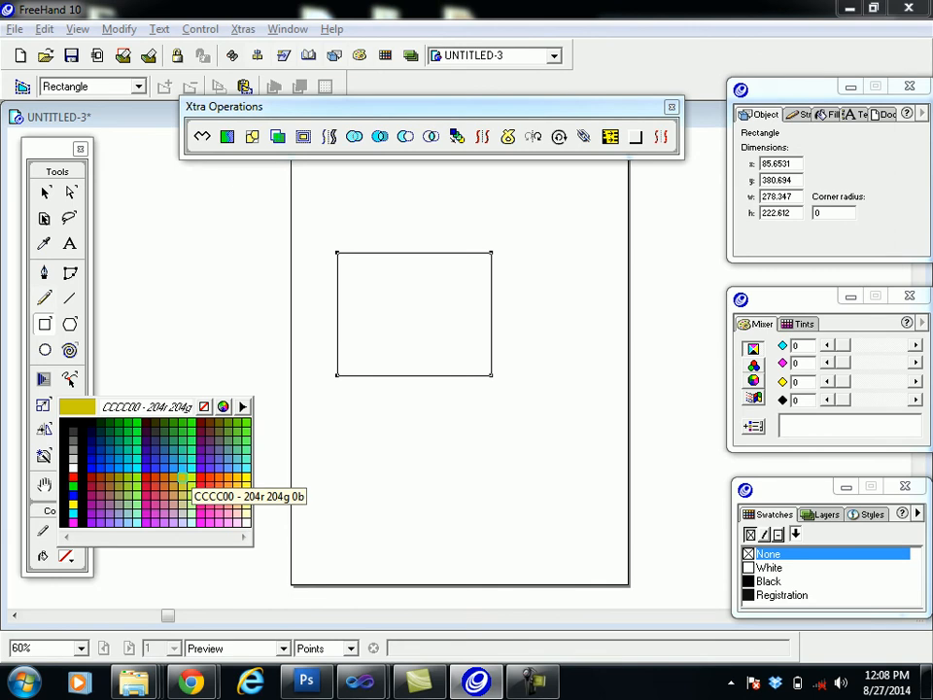
click(185, 481)
Step: Look at the Inset Path options for the yellow rectangle without applying them
click(304, 136)
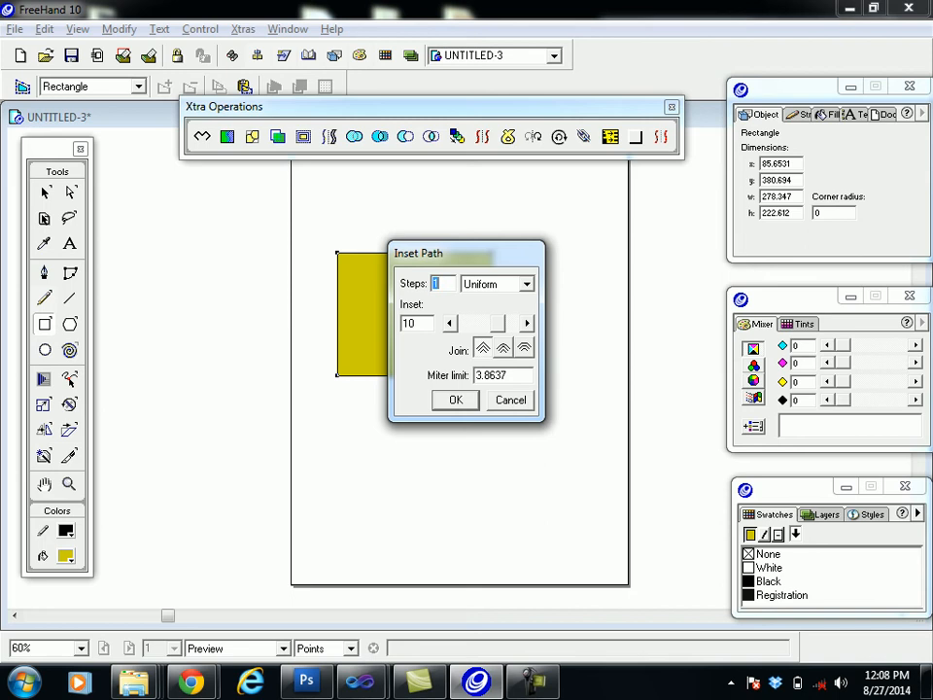
key(Escape)
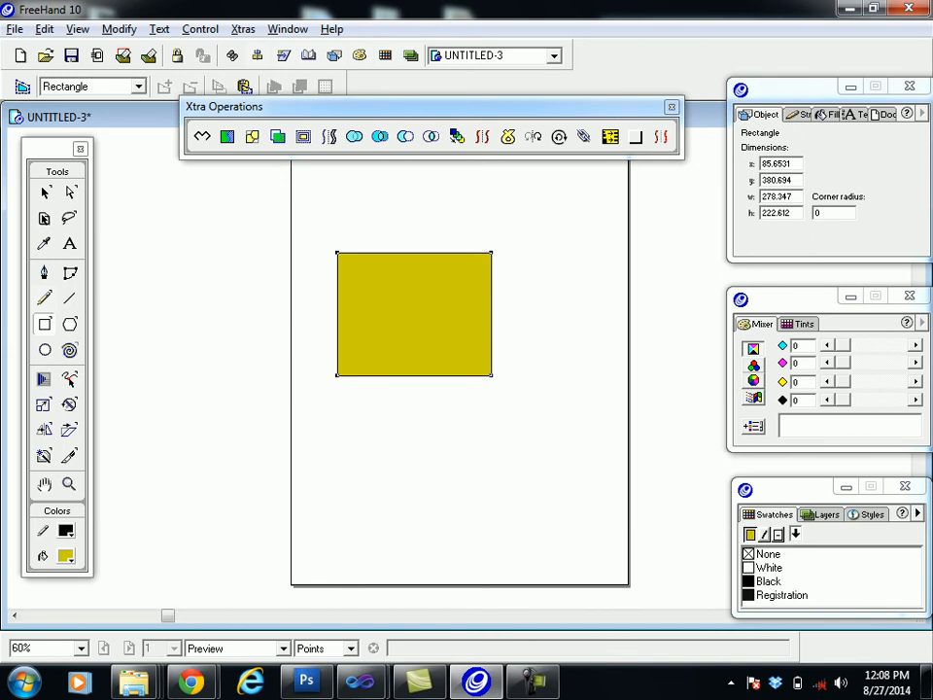
Step: Close the Xtra Operations toolbar and delete the yellow rectangle
click(672, 107)
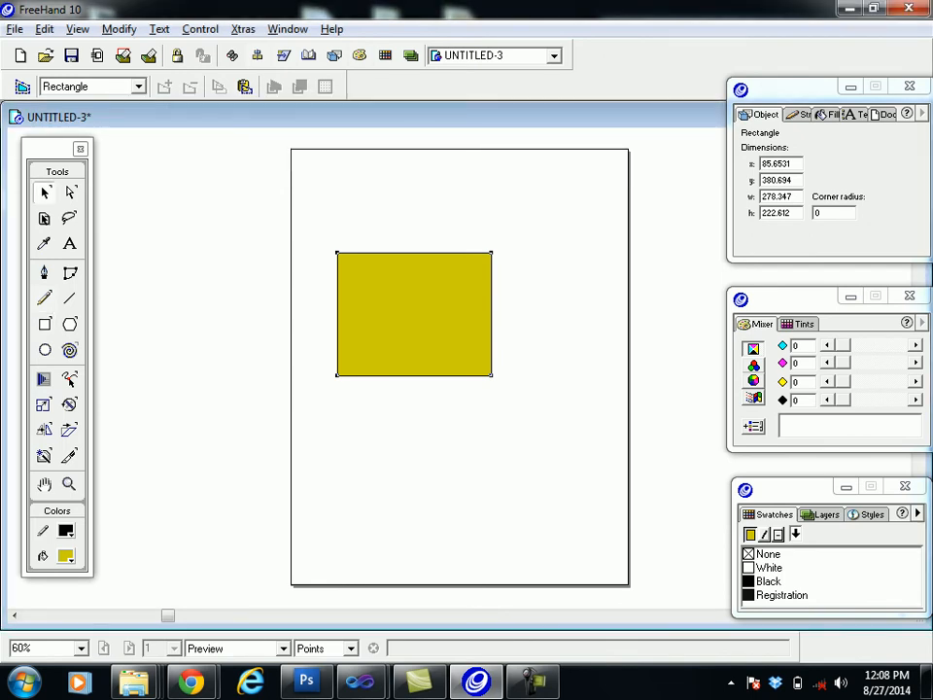
click(44, 193)
key(Delete)
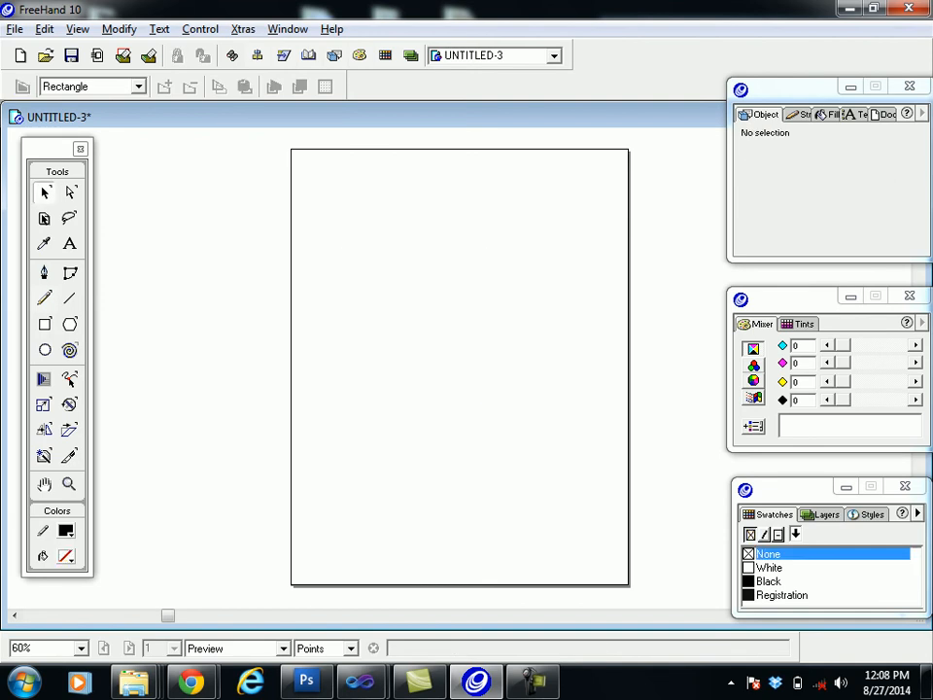
Step: Hide the Envelope toolbar and display it again
click(287, 29)
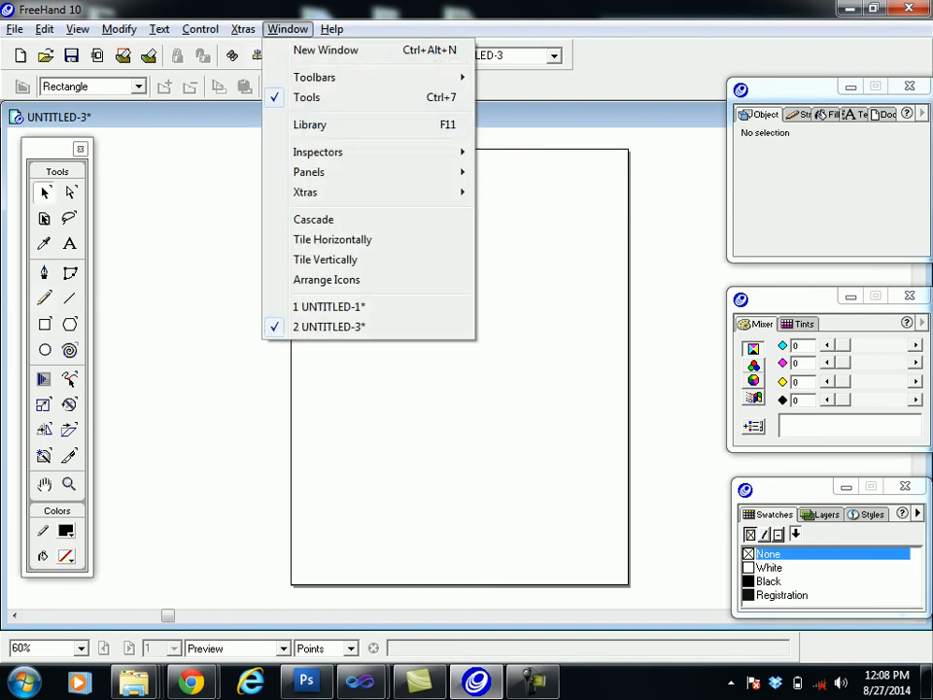
mouse_move(314, 76)
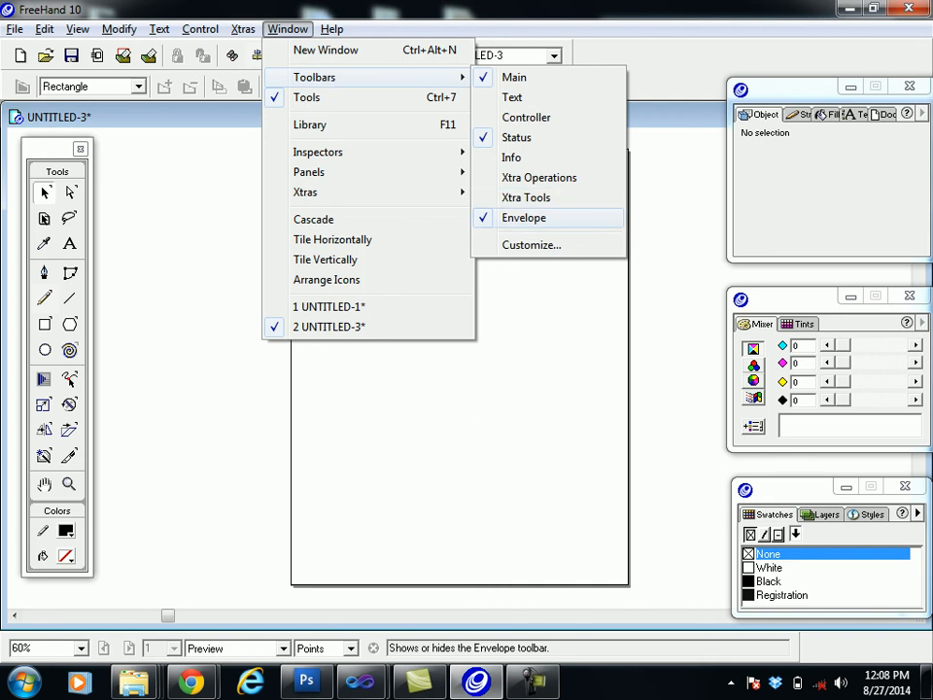
click(523, 218)
click(288, 29)
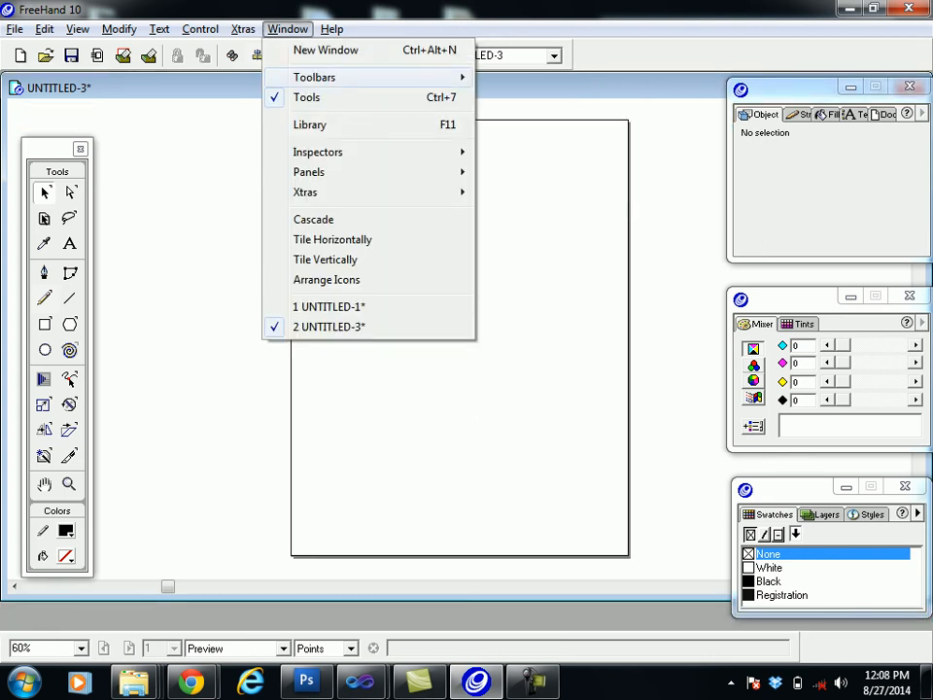
mouse_move(320, 77)
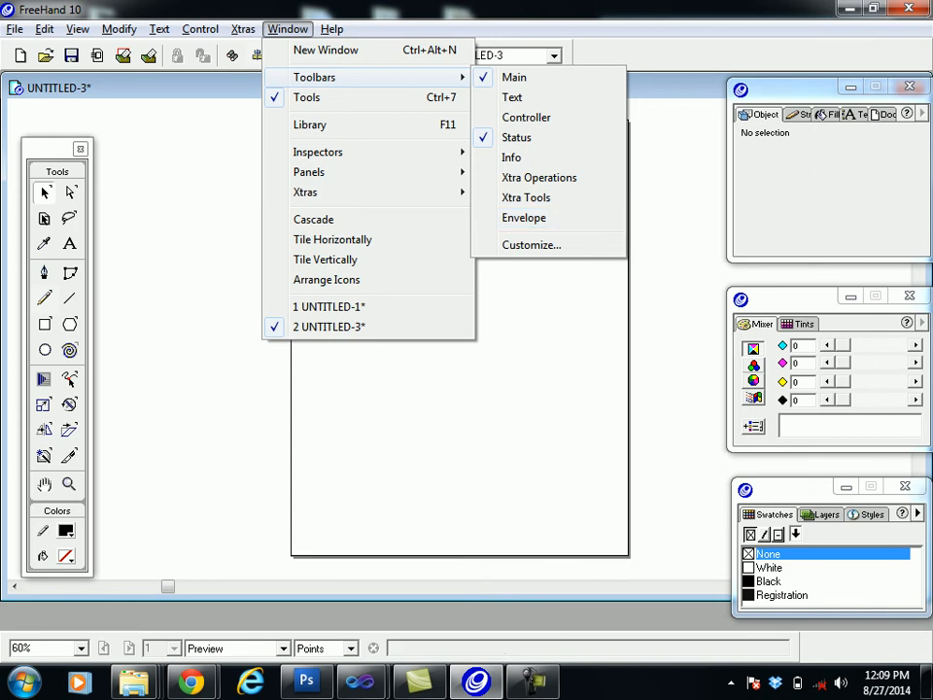
click(533, 681)
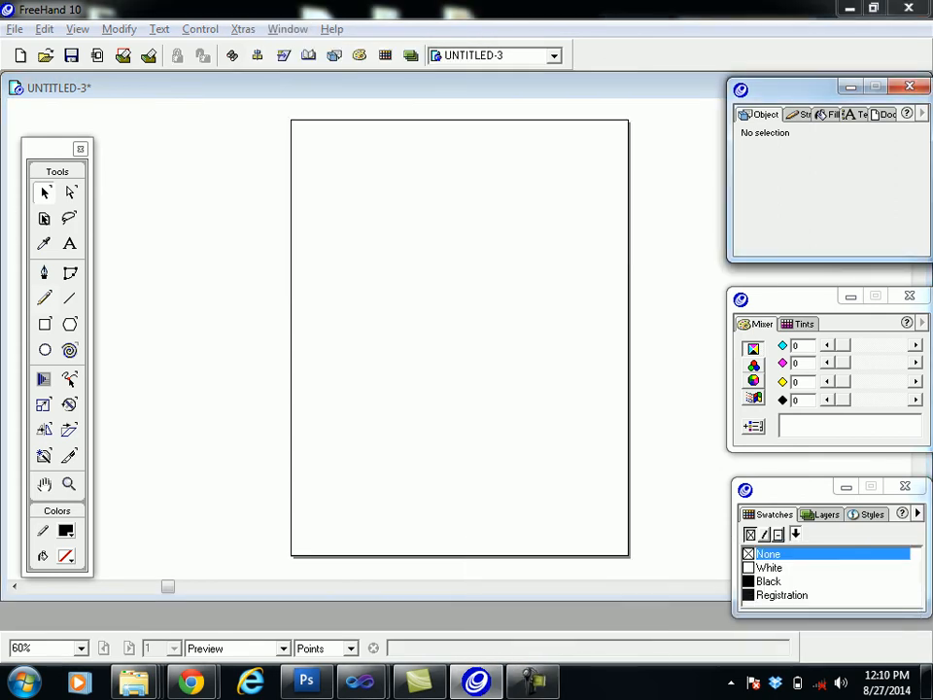
click(287, 29)
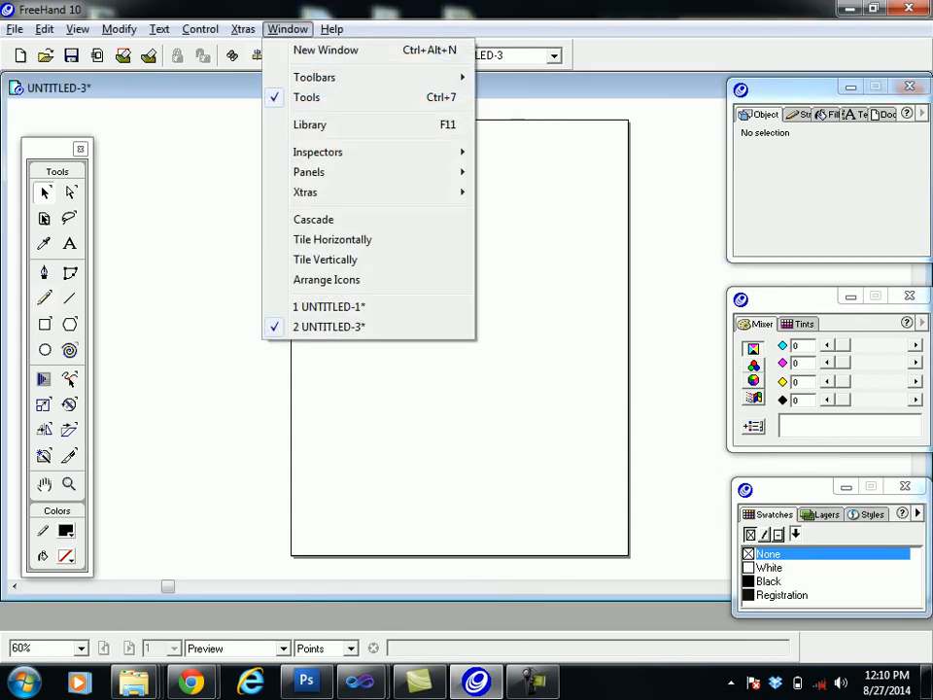
mouse_move(314, 77)
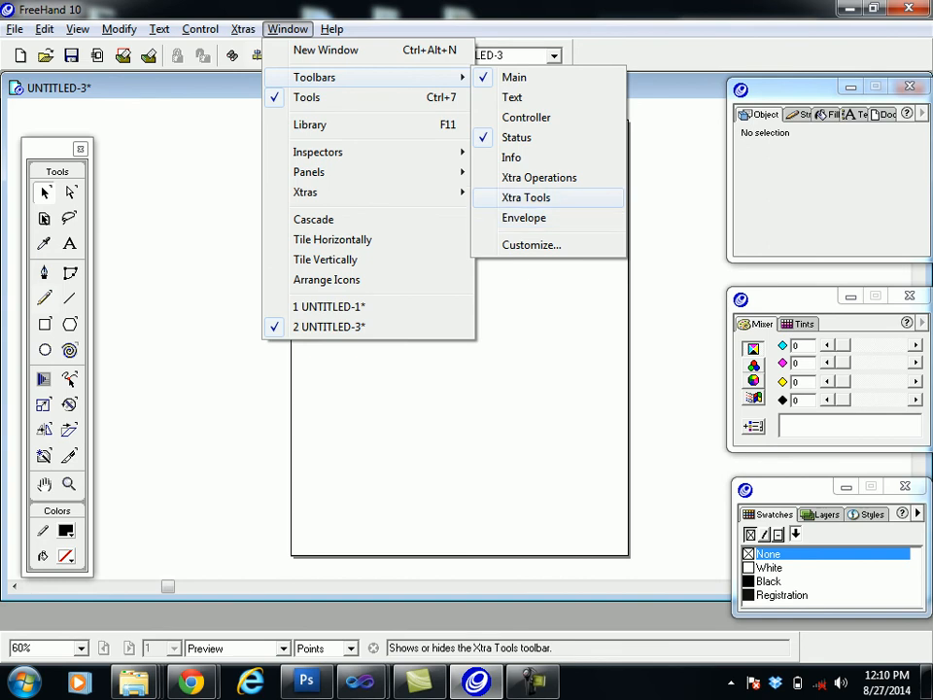
click(524, 218)
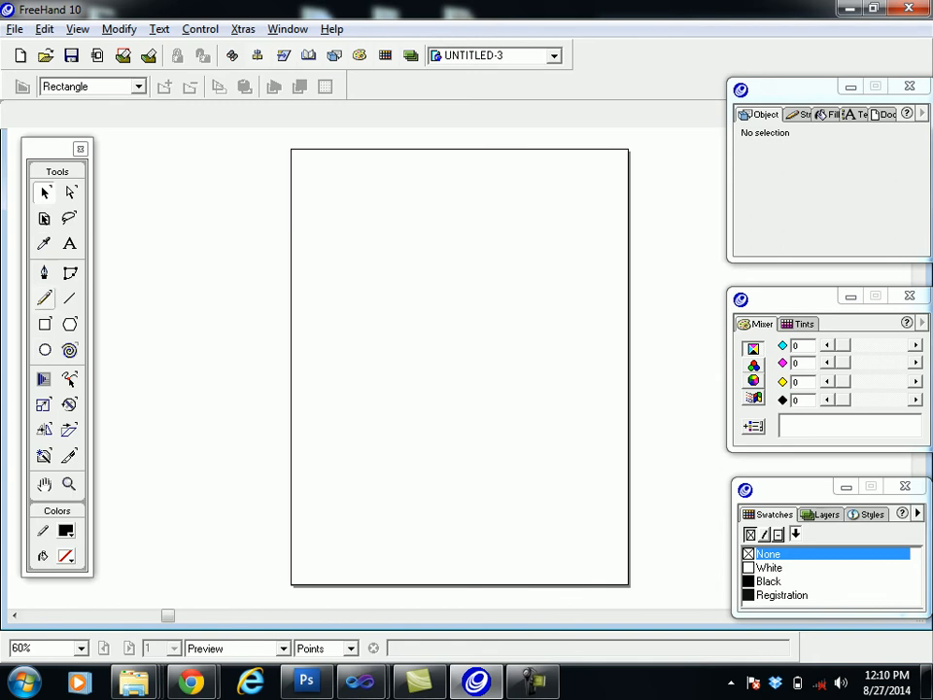
Step: Place the text "M" near the top of the page and draw a rectangle about 203 by 155 below it
click(69, 243)
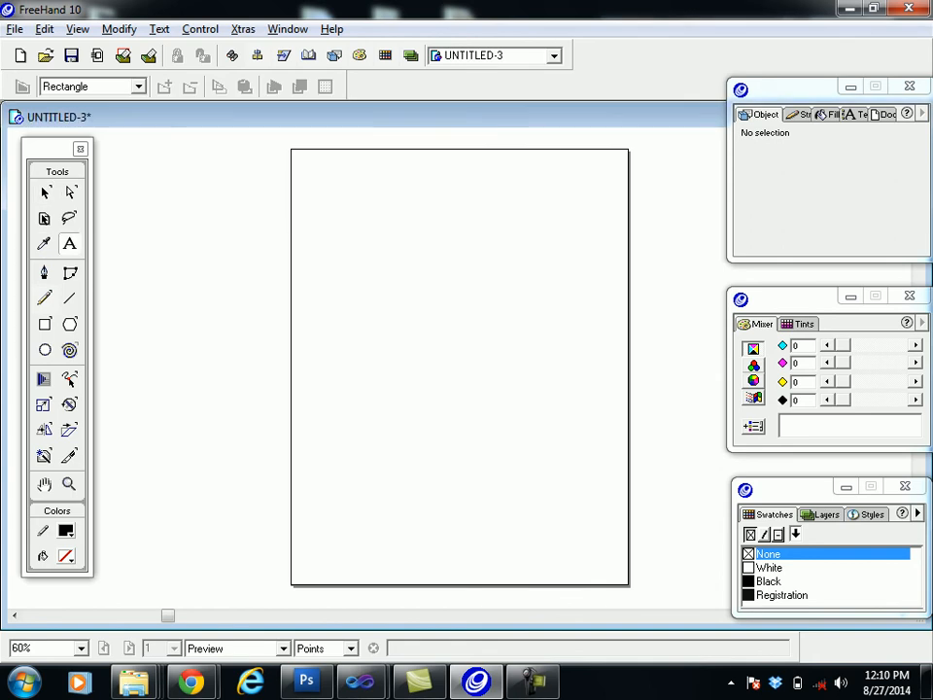
click(364, 204)
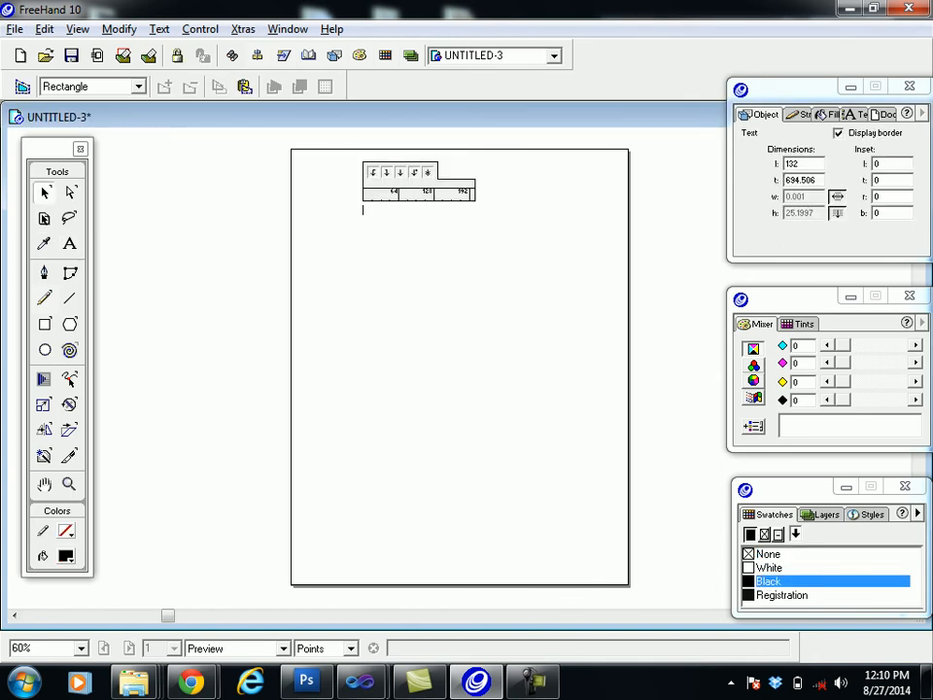
text(M)
key(Escape)
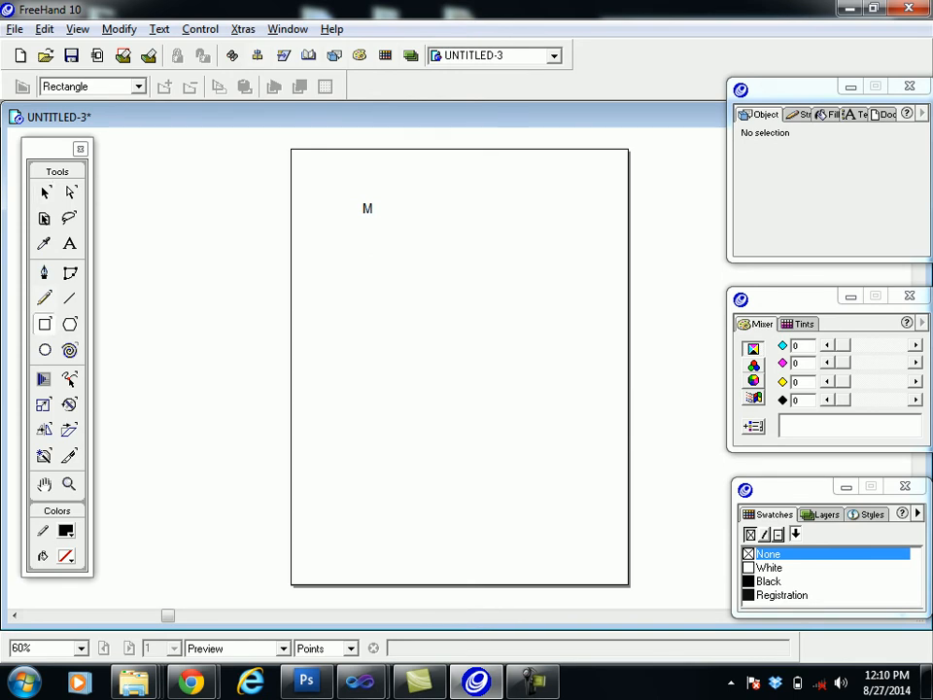
drag(353, 326, 465, 410)
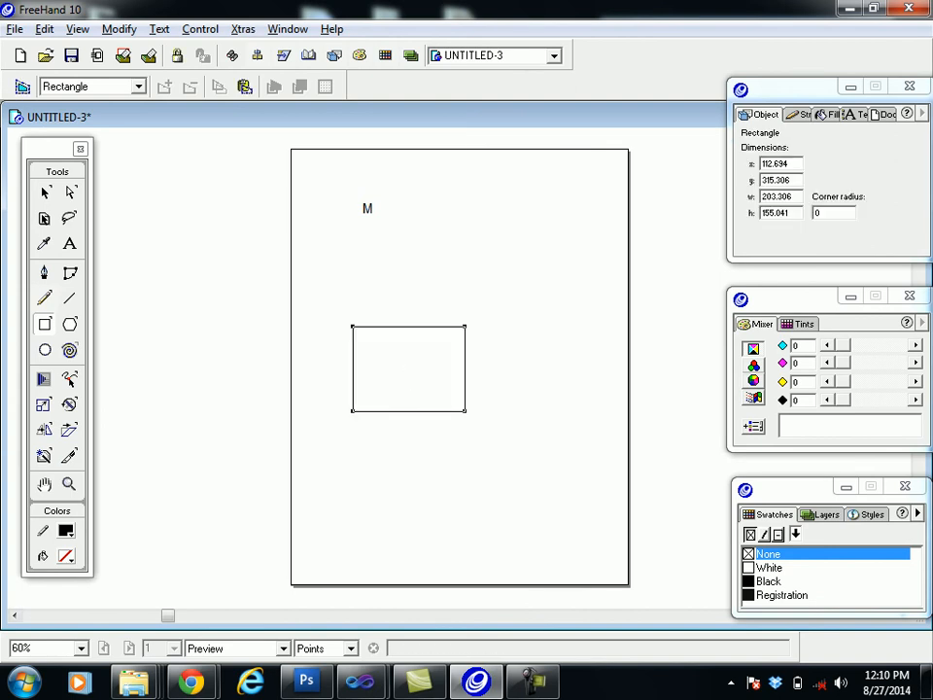
Step: Try the tan fill CC9966 on the rectangle, and undo both the fill and the drawing of the rectangle
click(66, 556)
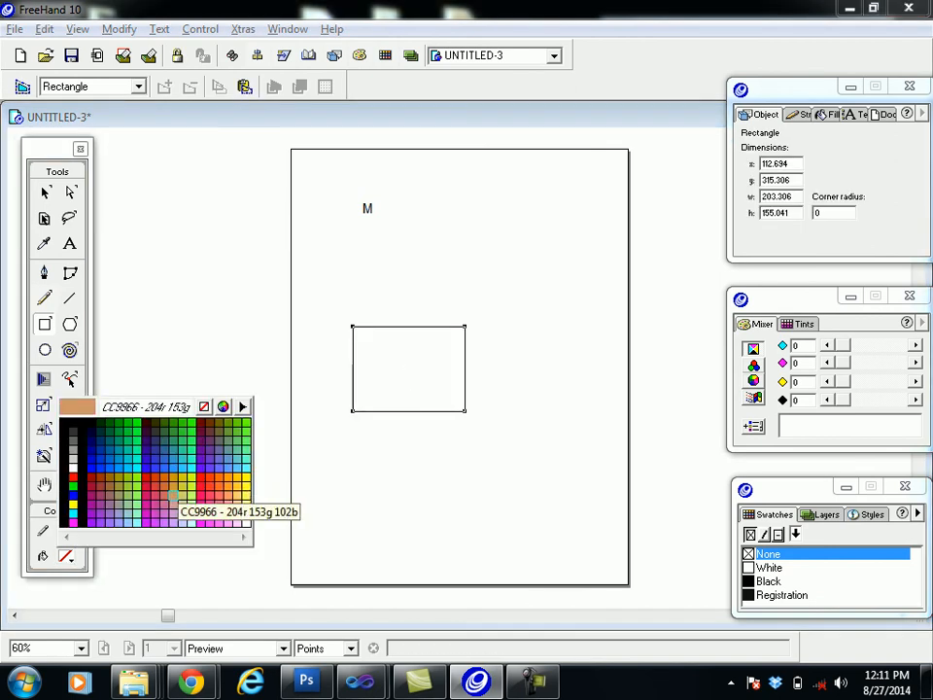
click(173, 496)
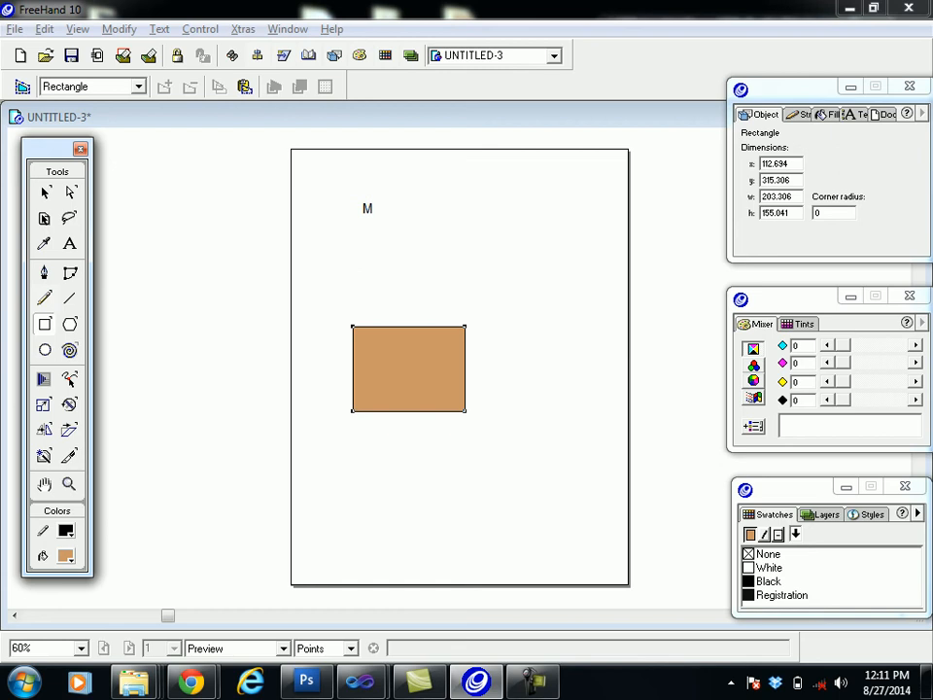
key(ctrl+z)
key(ctrl+z)
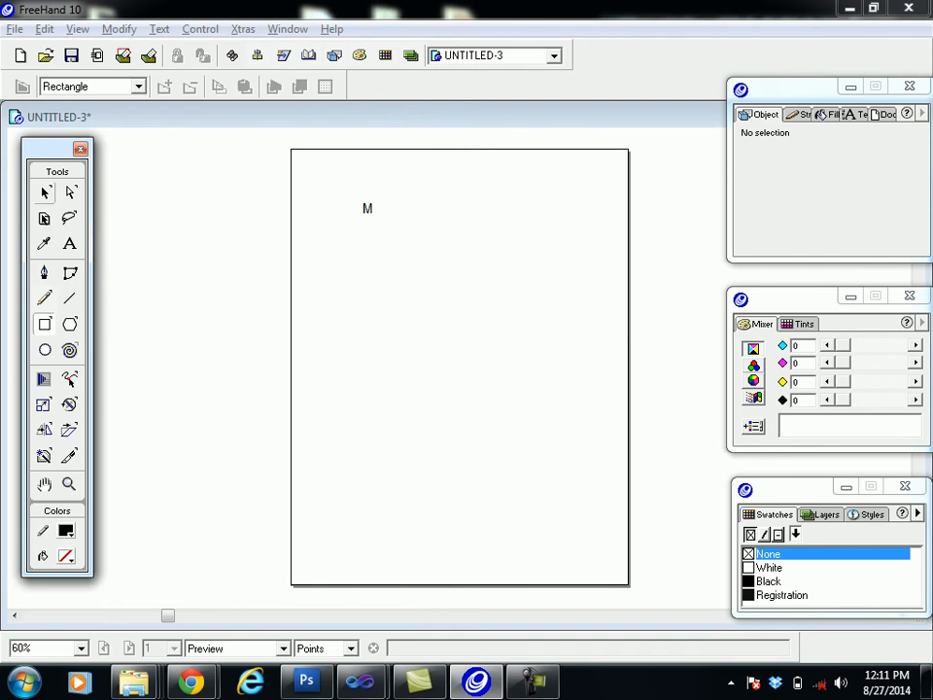
Step: Convert the text "M" to paths and check its outline by selecting and deselecting it
key(v)
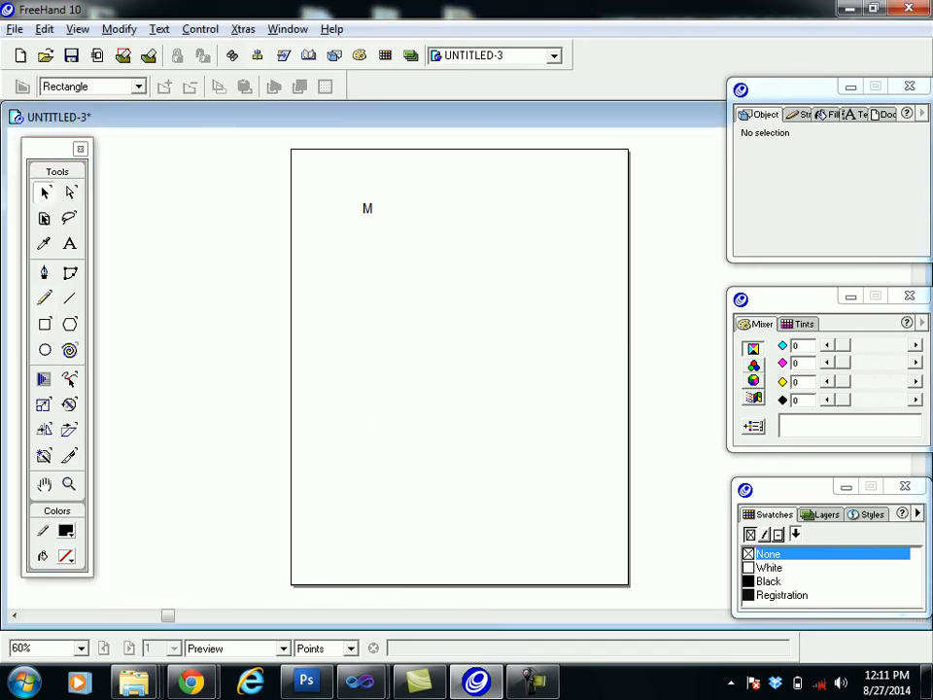
click(367, 208)
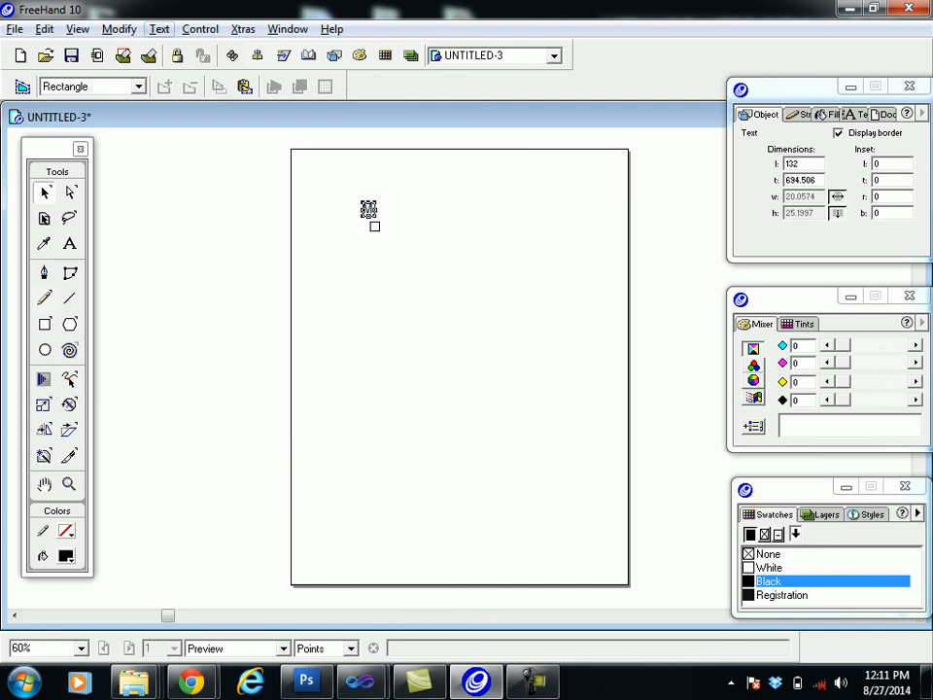
key(alt+t)
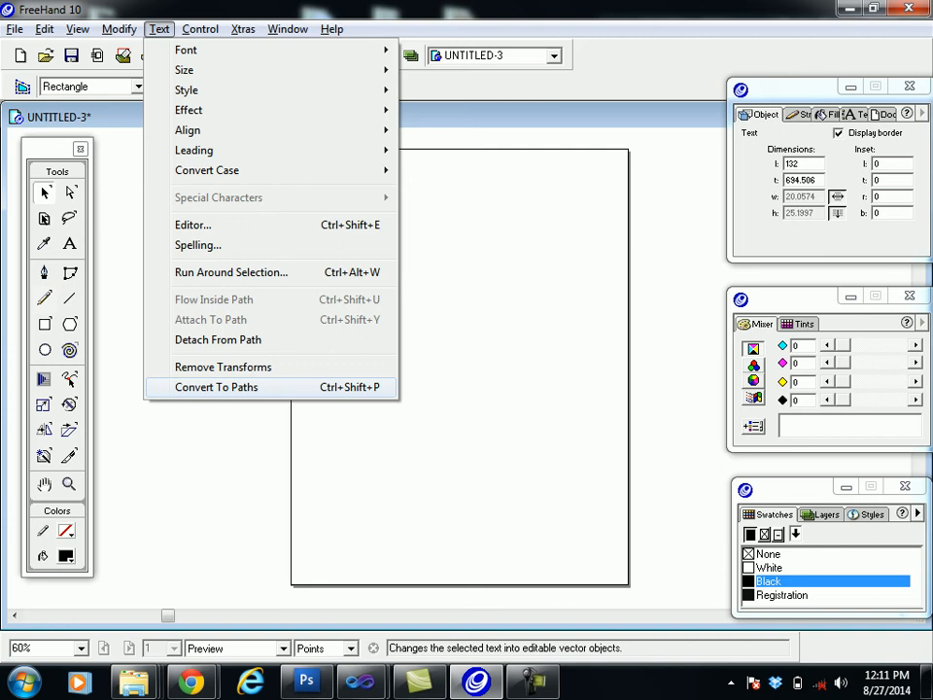
click(216, 387)
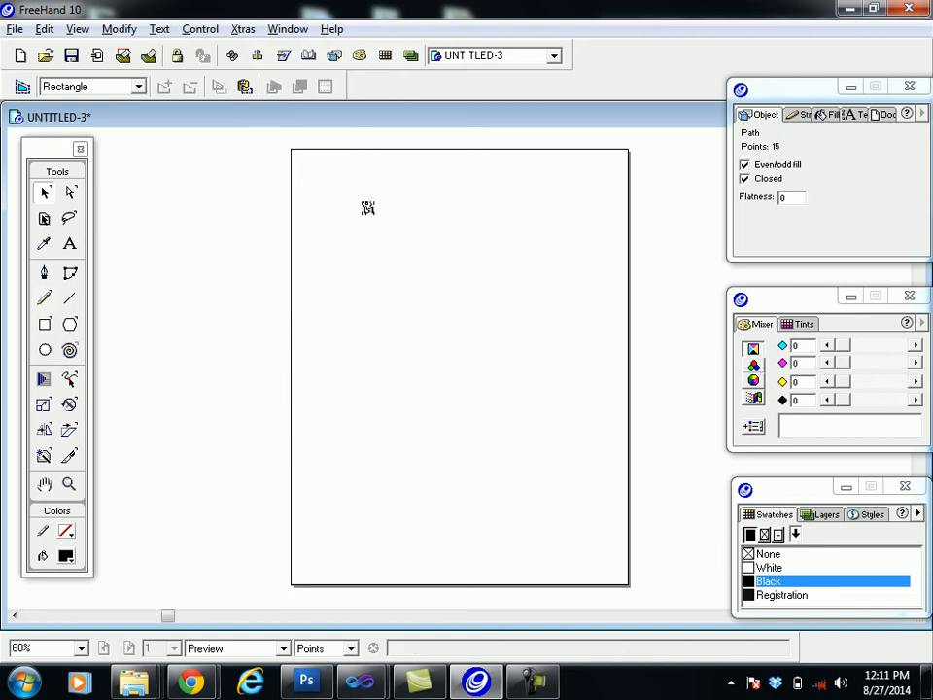
key(Tab)
drag(332, 178, 410, 242)
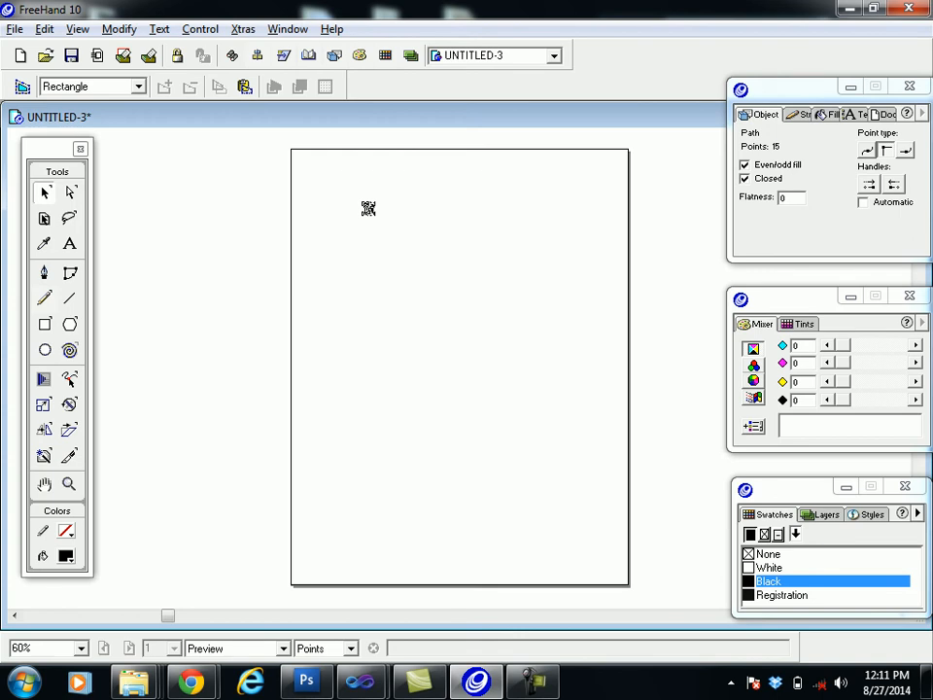
key(Tab)
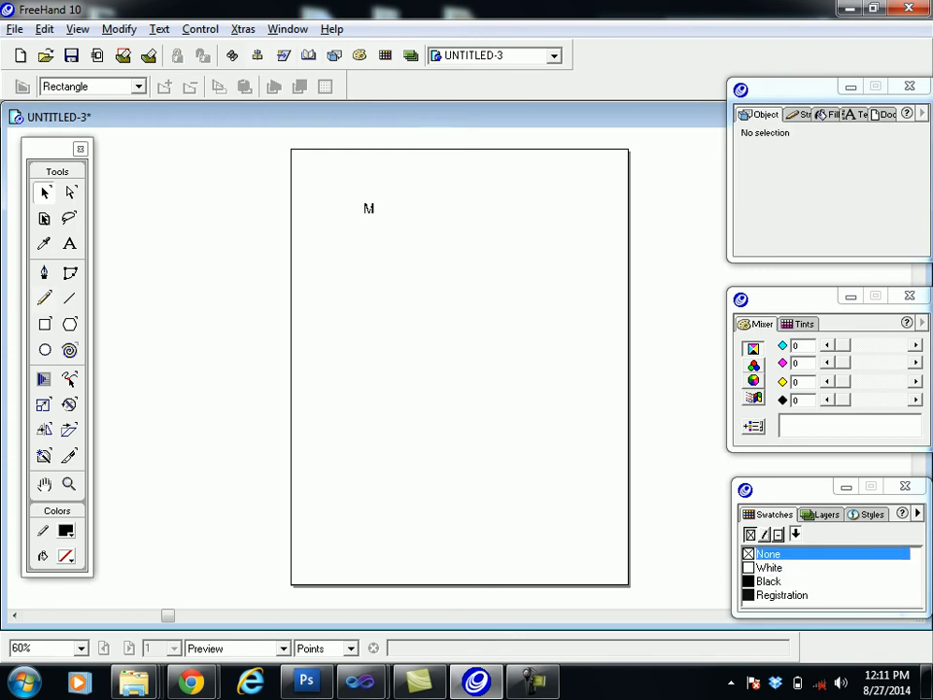
Step: Group the converted M and enlarge it to about 301 by 315
click(367, 208)
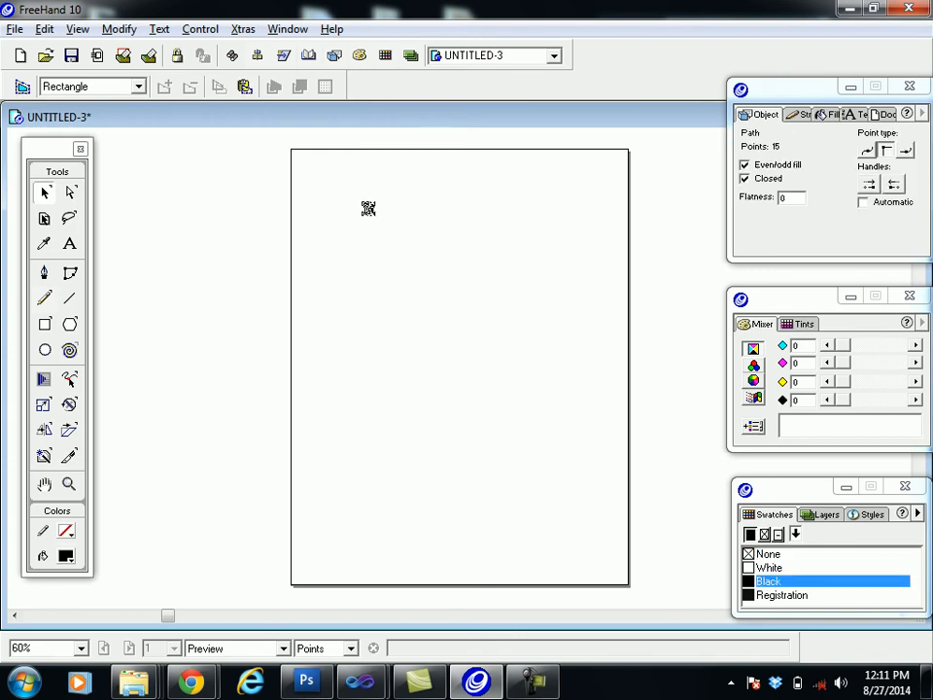
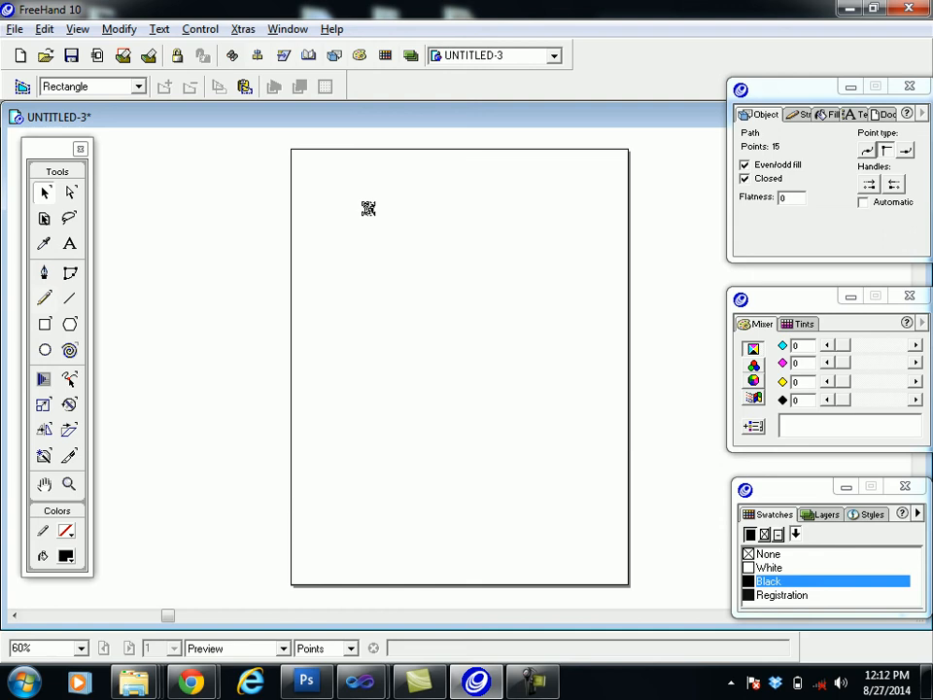
key(ctrl+g)
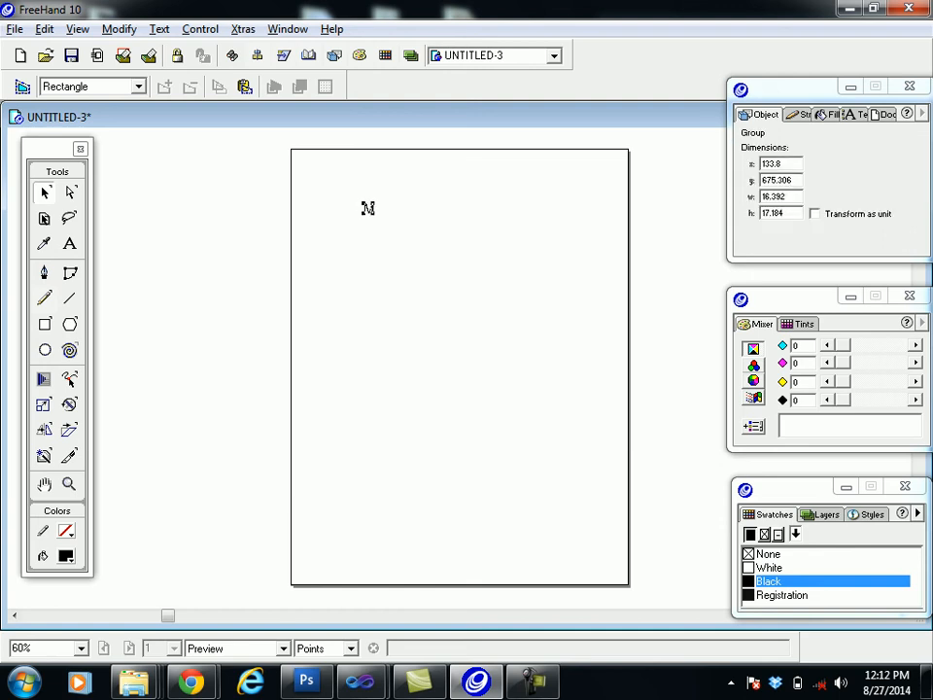
drag(365, 202, 530, 377)
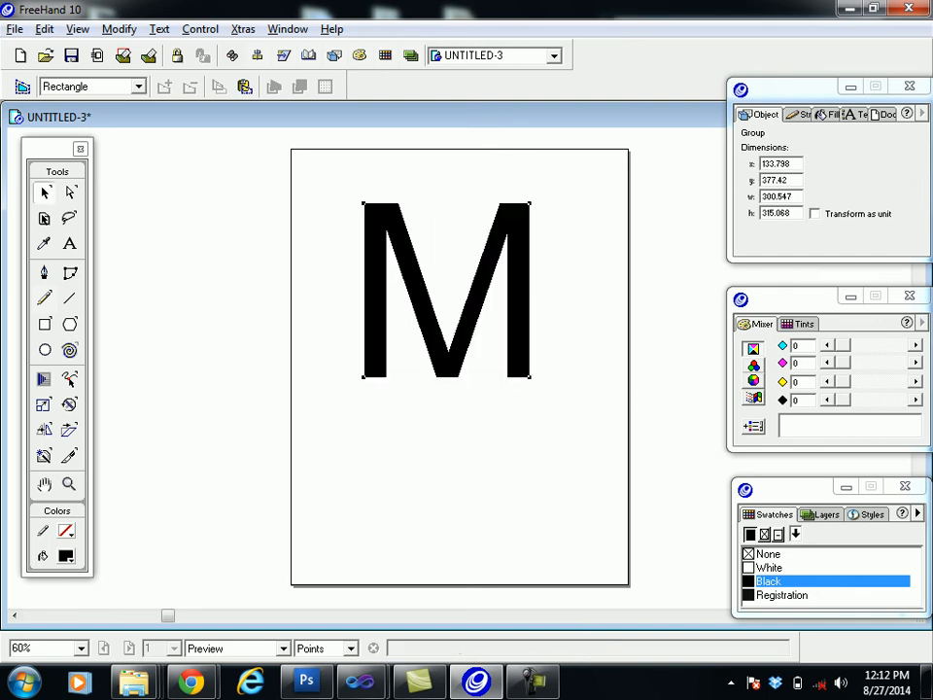
key(Tab)
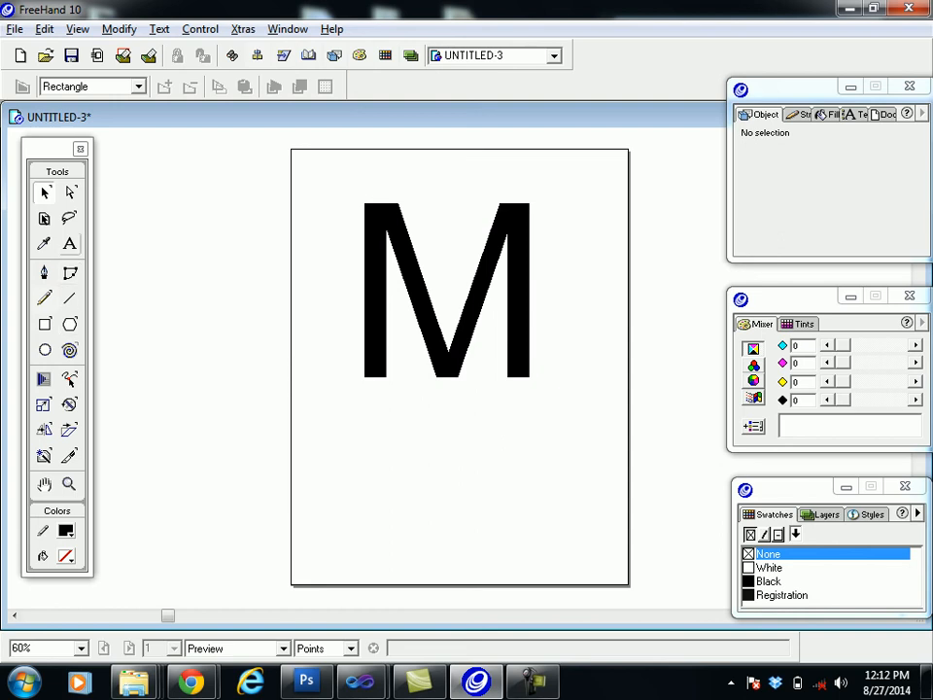
Step: Place the text "U" on the pasteboard beside the page's left edge
click(69, 243)
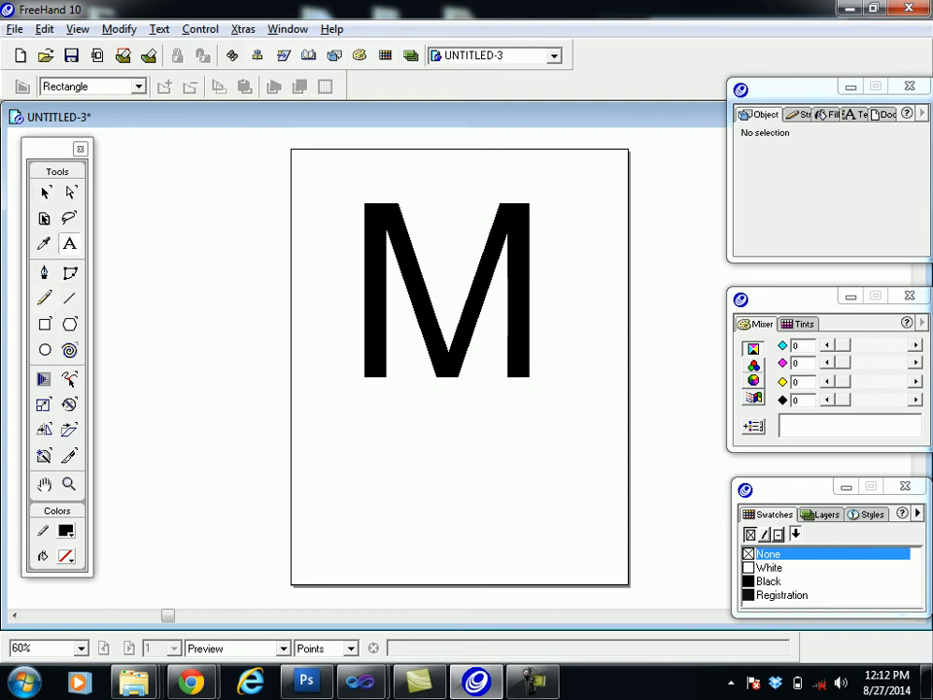
click(247, 247)
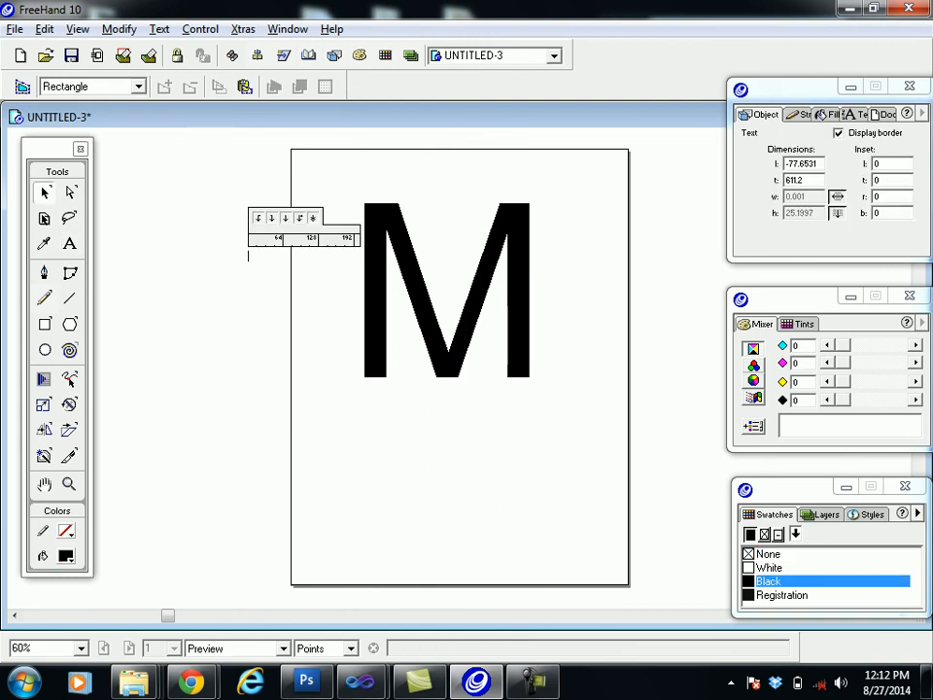
text(U)
key(Escape)
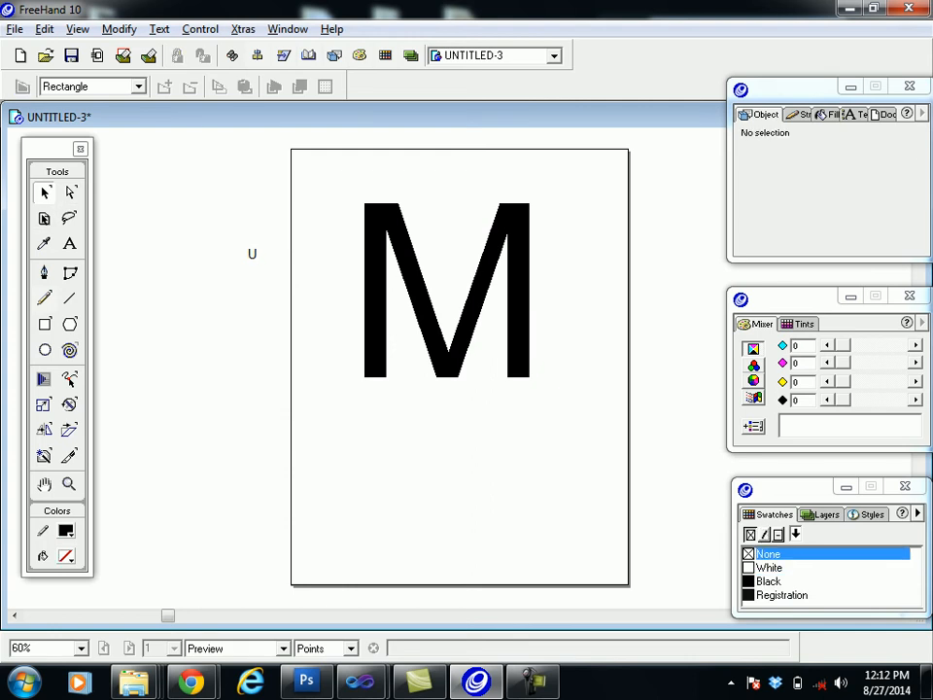
Step: Convert the text "U" to paths and group the result
click(252, 256)
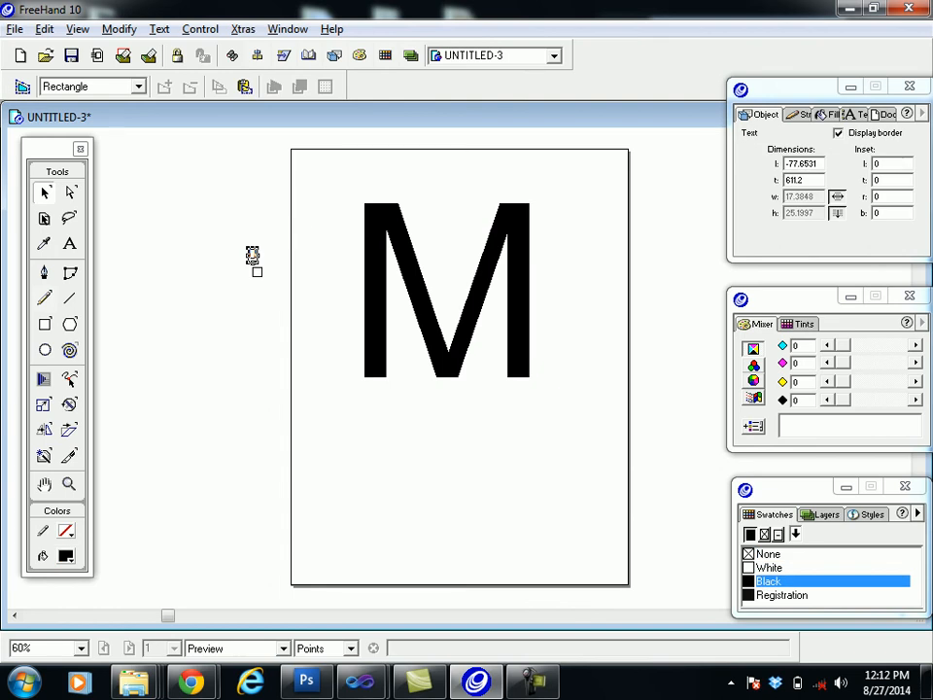
key(ctrl+shift+p)
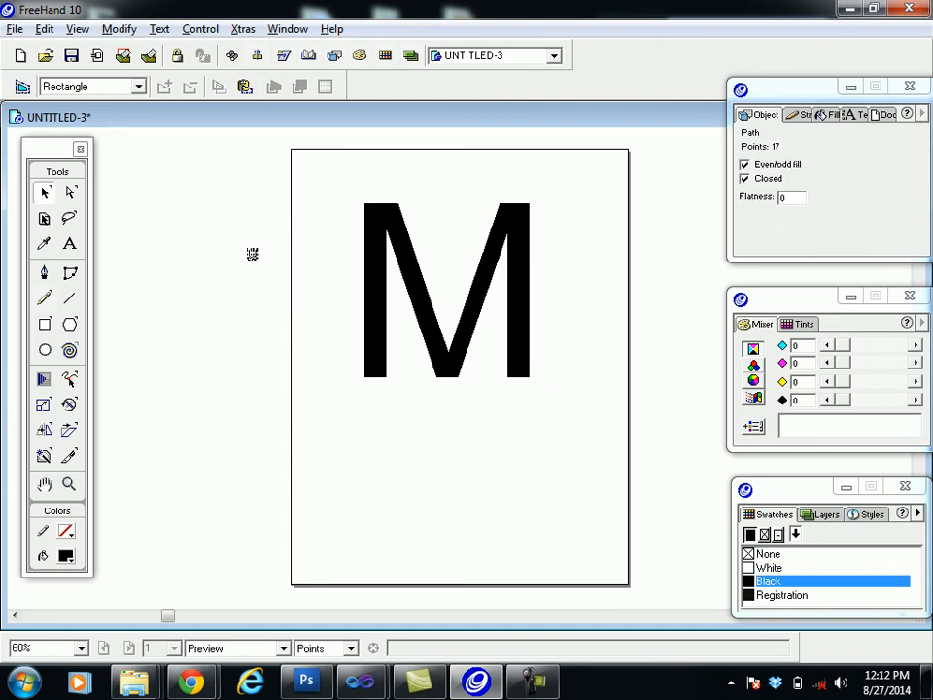
key(ctrl+g)
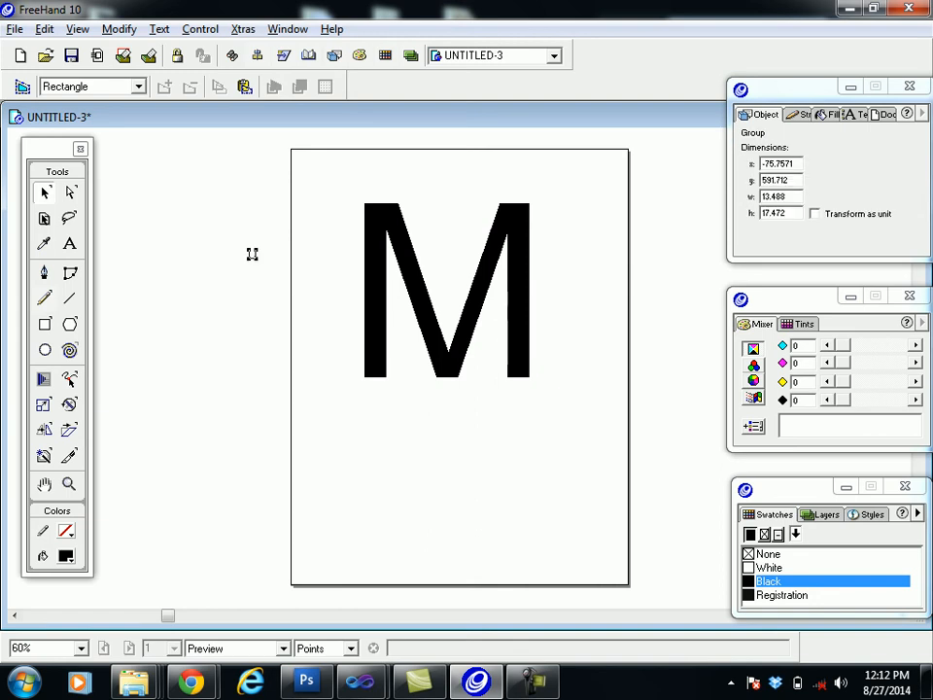
Step: Enlarge the U to about 227 by 294, overlay it on the M, and fill it red
drag(251, 253, 373, 411)
drag(362, 330, 497, 292)
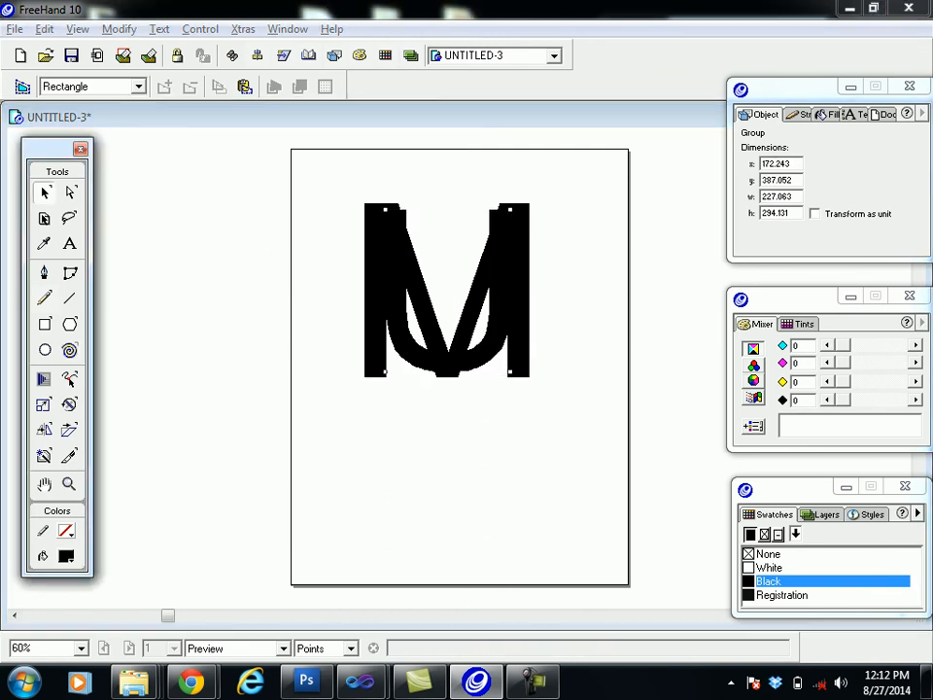
click(65, 556)
click(201, 477)
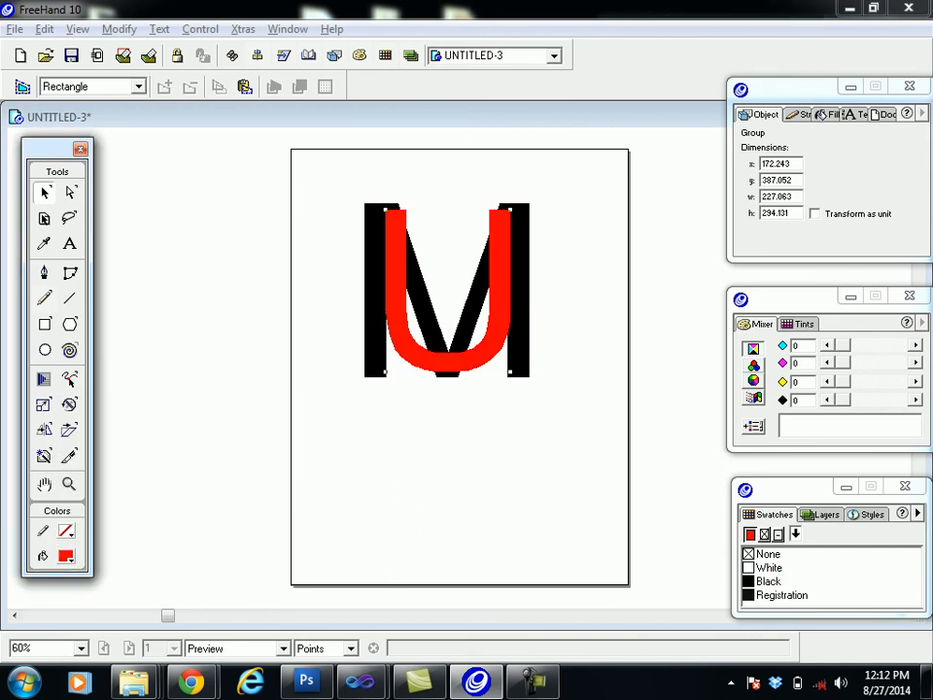
key(Tab)
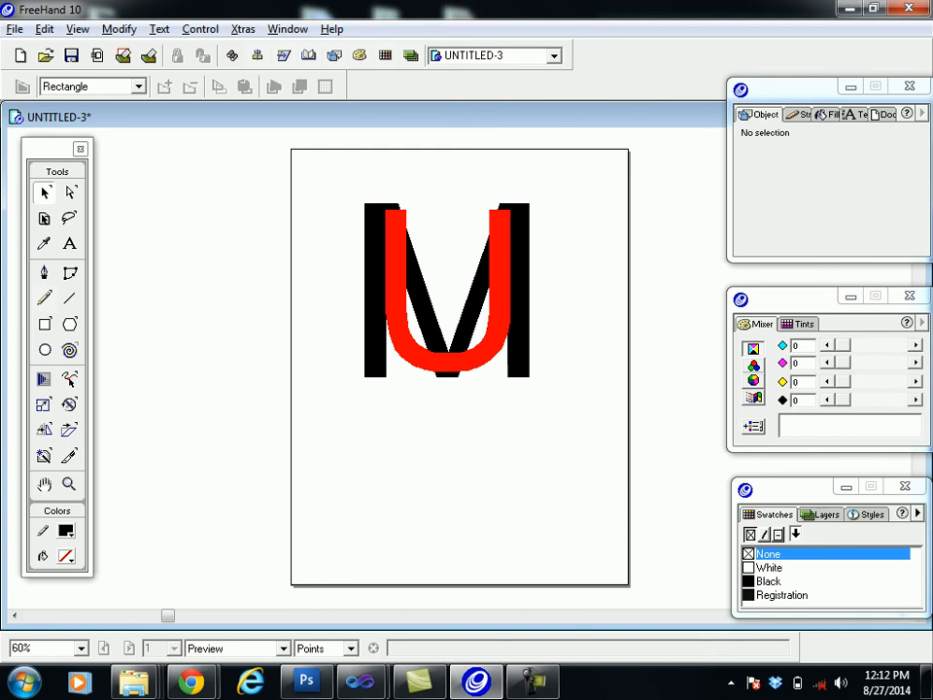
Step: Select both letters and display the Xtra Operations toolbar
key(ctrl+a)
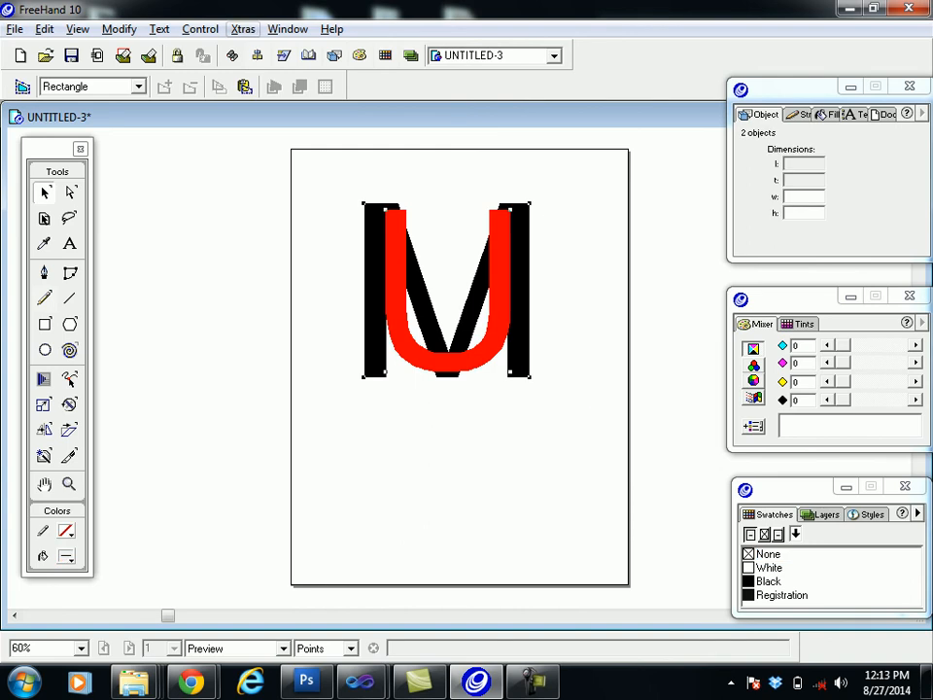
click(287, 29)
mouse_move(320, 77)
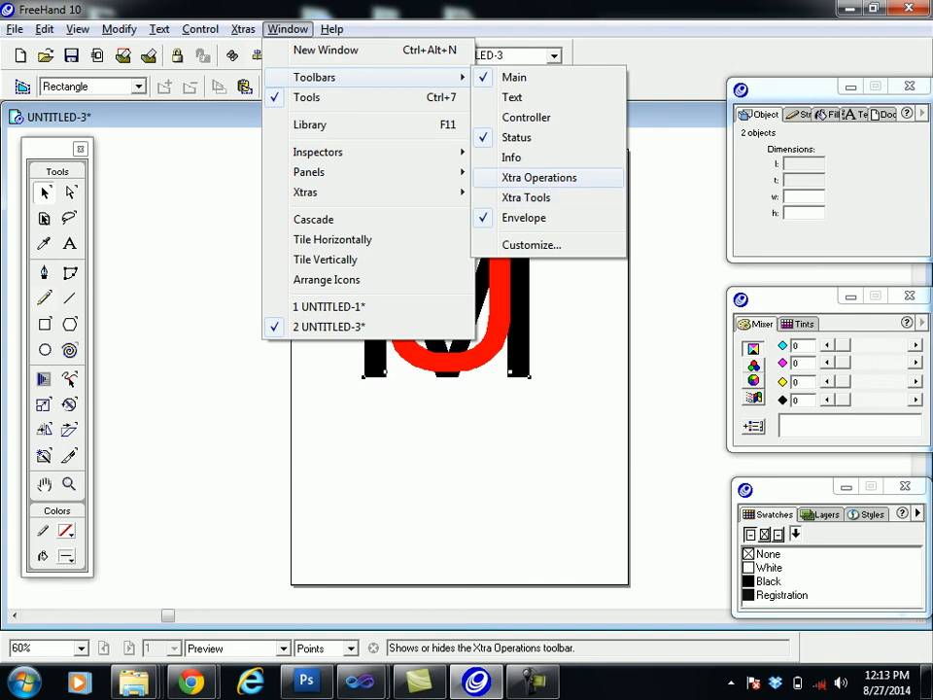
click(539, 177)
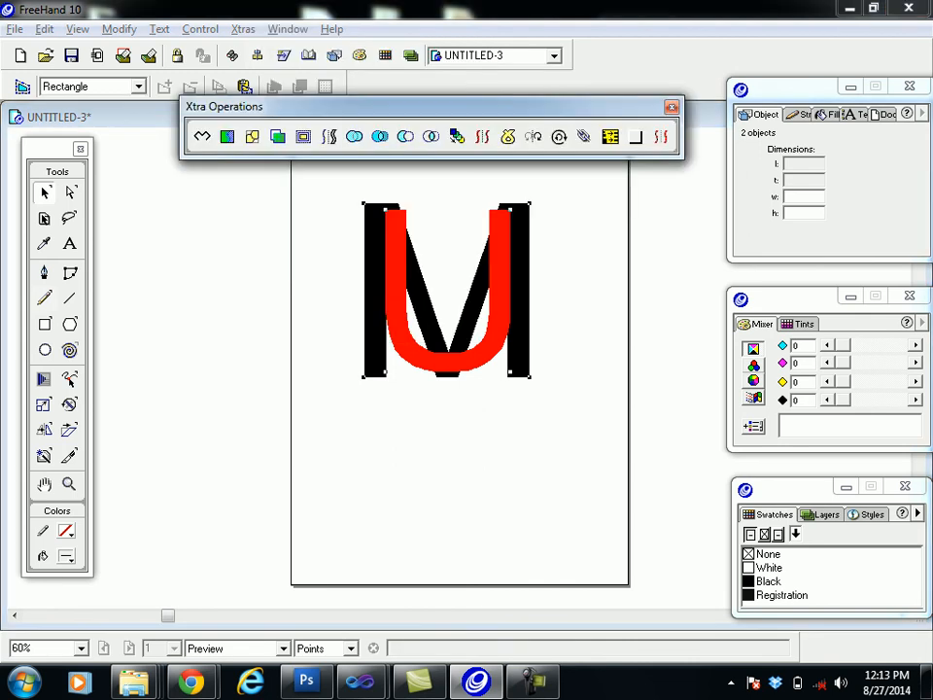
Step: Divide the overlapping M and U, pull the outer U pieces away from the M, and undo the division
click(380, 136)
key(Tab)
drag(395, 291, 574, 396)
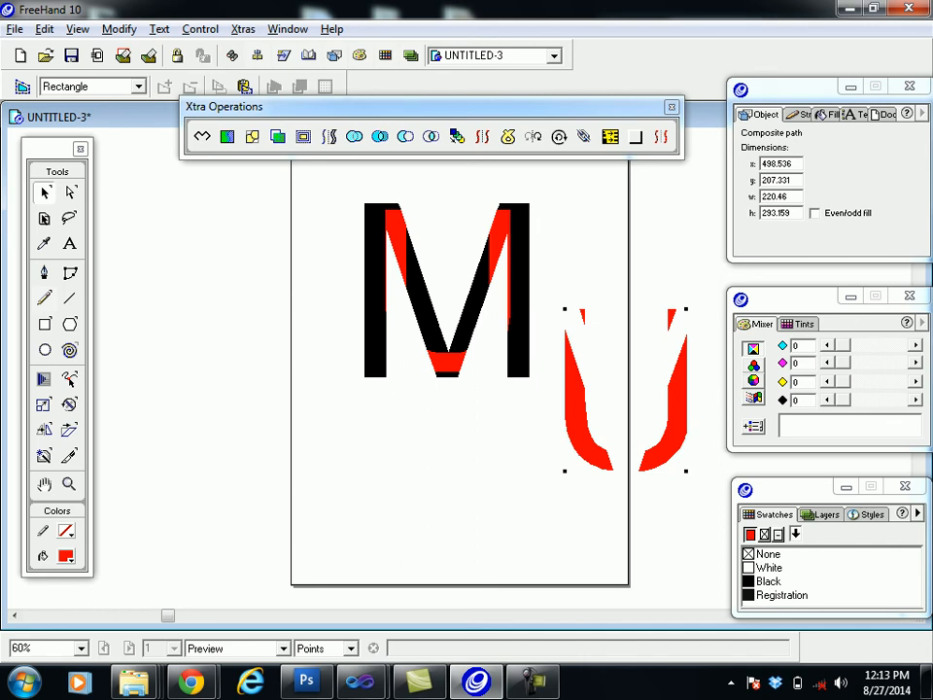
key(ctrl+z)
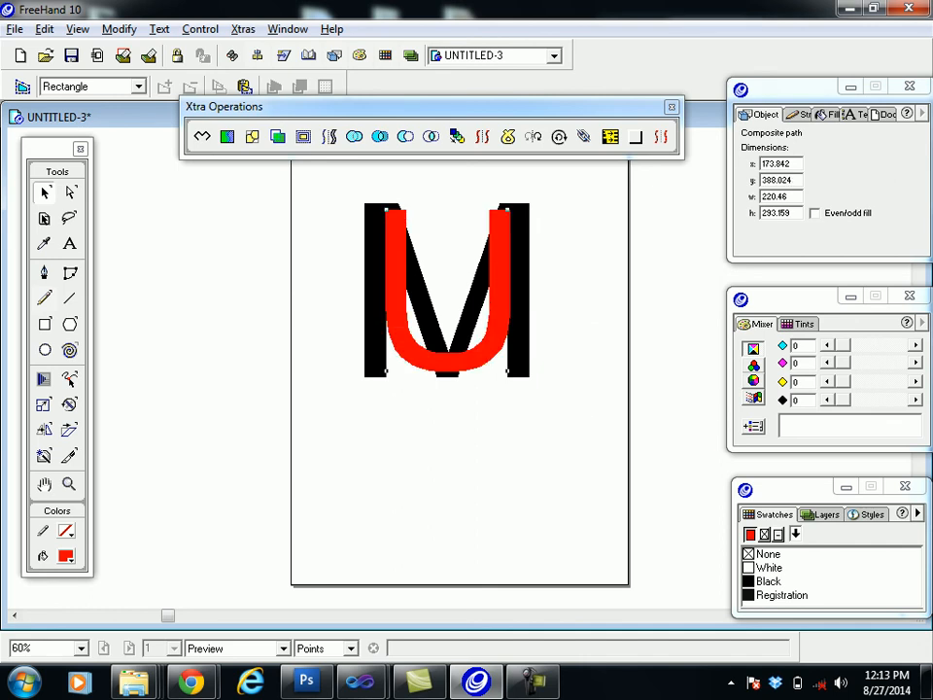
Step: Intersect the overlapping M and U, and undo the operation to restore both letters
key(ctrl+a)
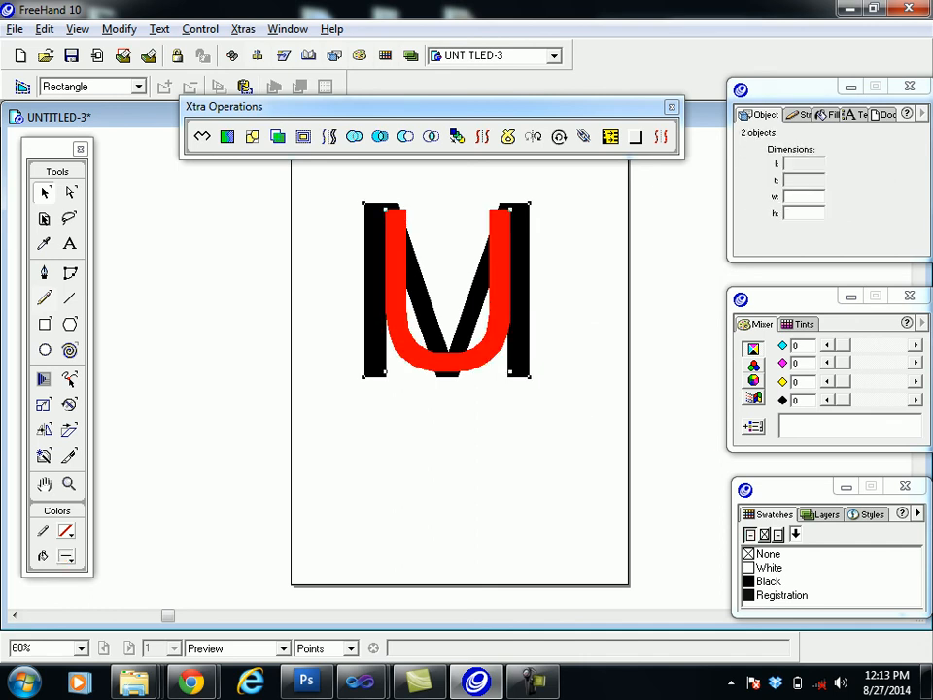
key(ctrl+shift+p)
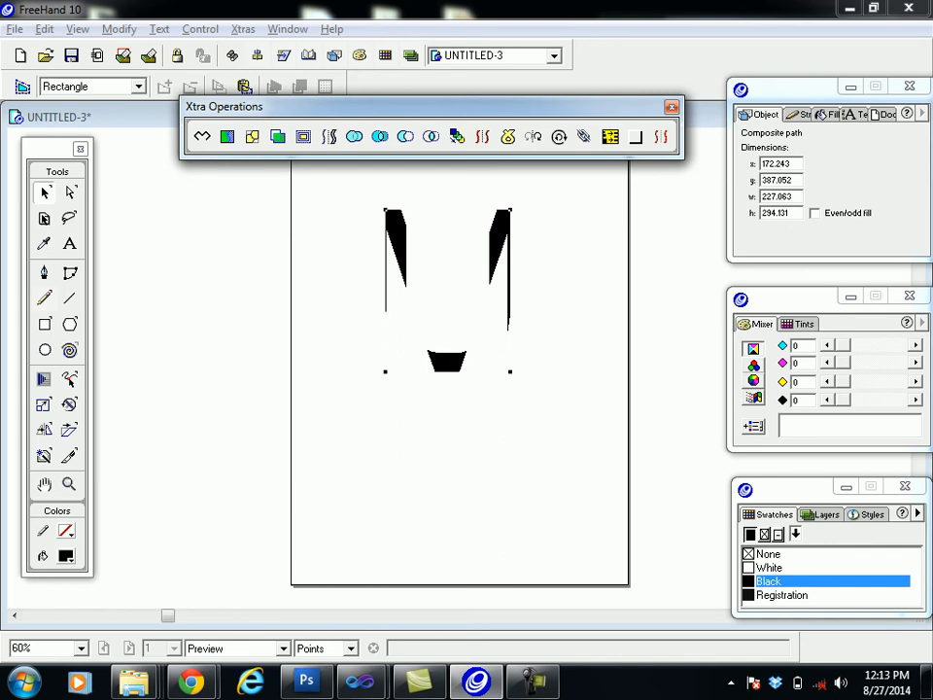
key(ctrl+a)
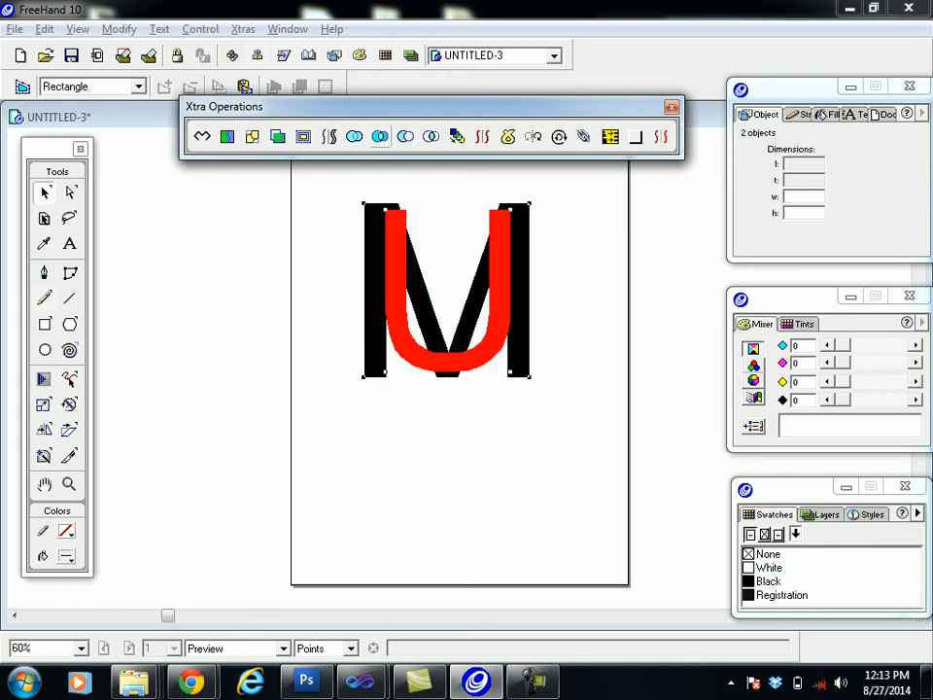
Step: Unite the M and U and undo the union, and try the Punch operation on the two letters
click(354, 136)
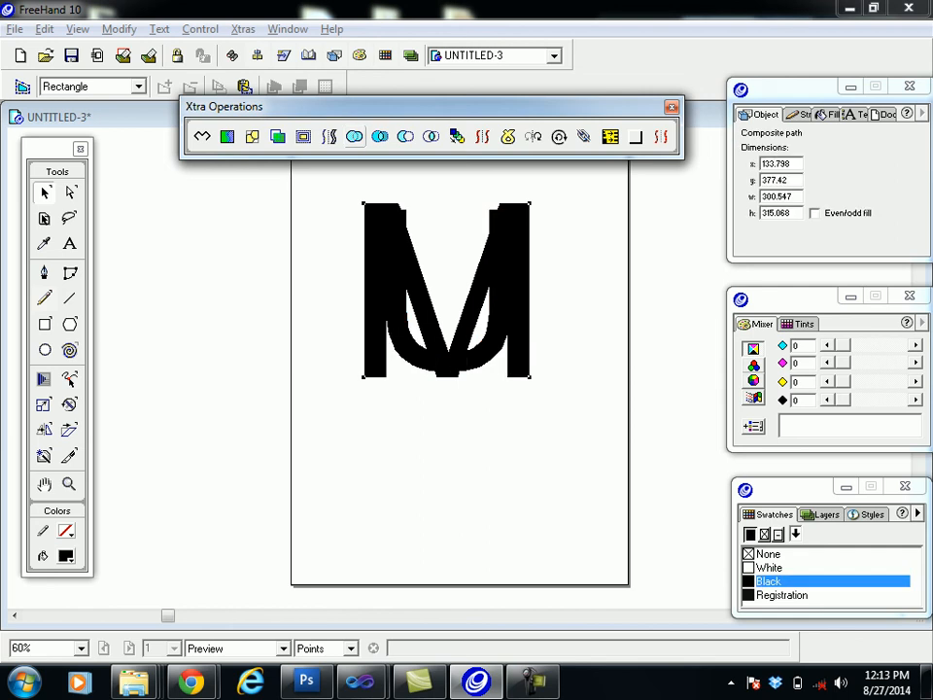
key(ctrl+z)
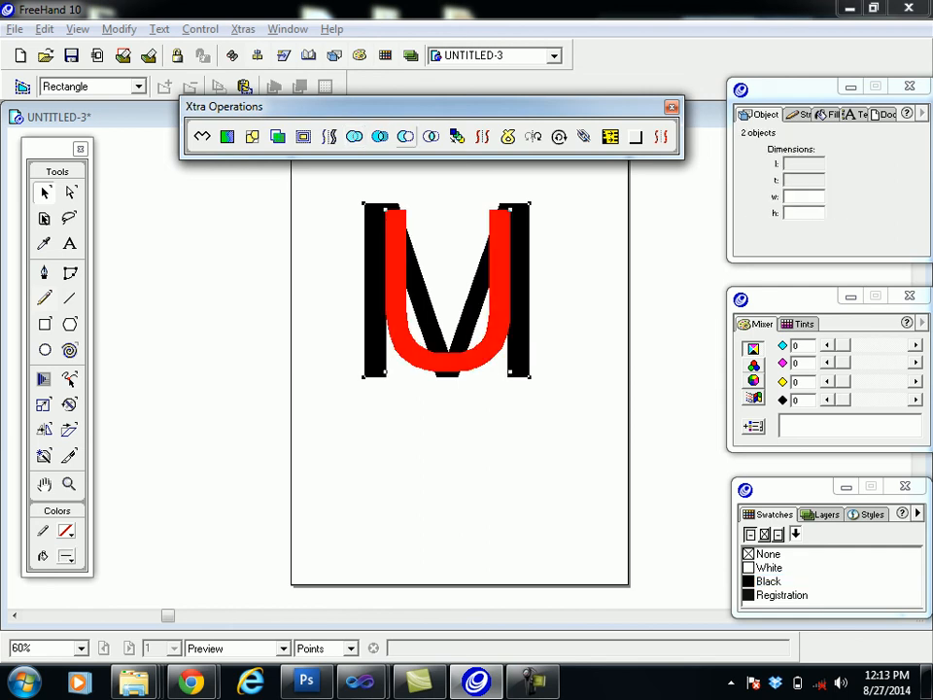
click(405, 136)
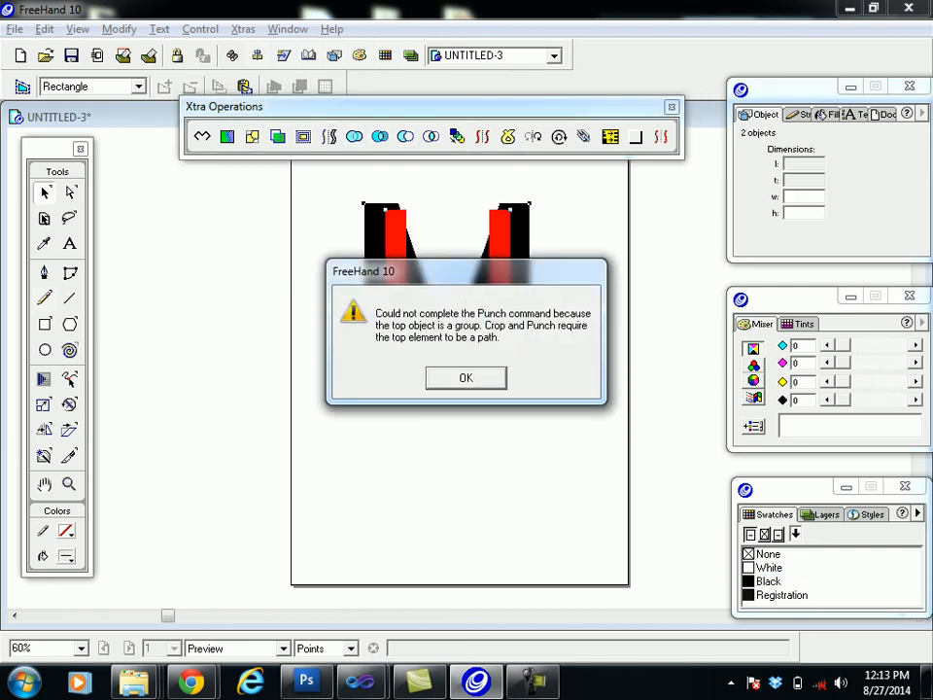
key(Return)
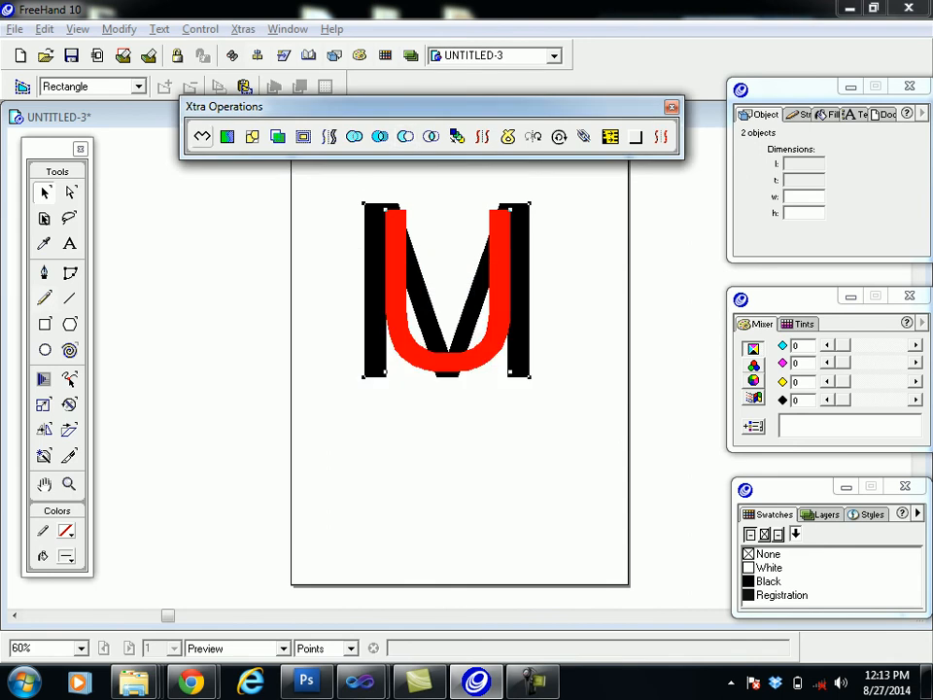
Step: Fractalize the overlapping M and U three times, deselect them, and undo back to the original letters
click(201, 137)
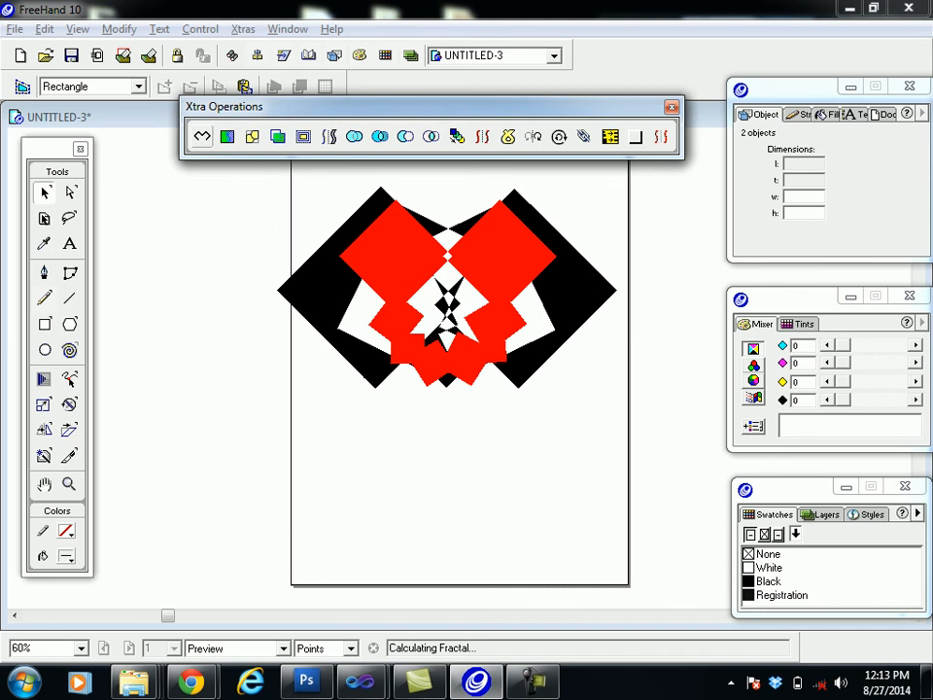
click(201, 136)
click(202, 136)
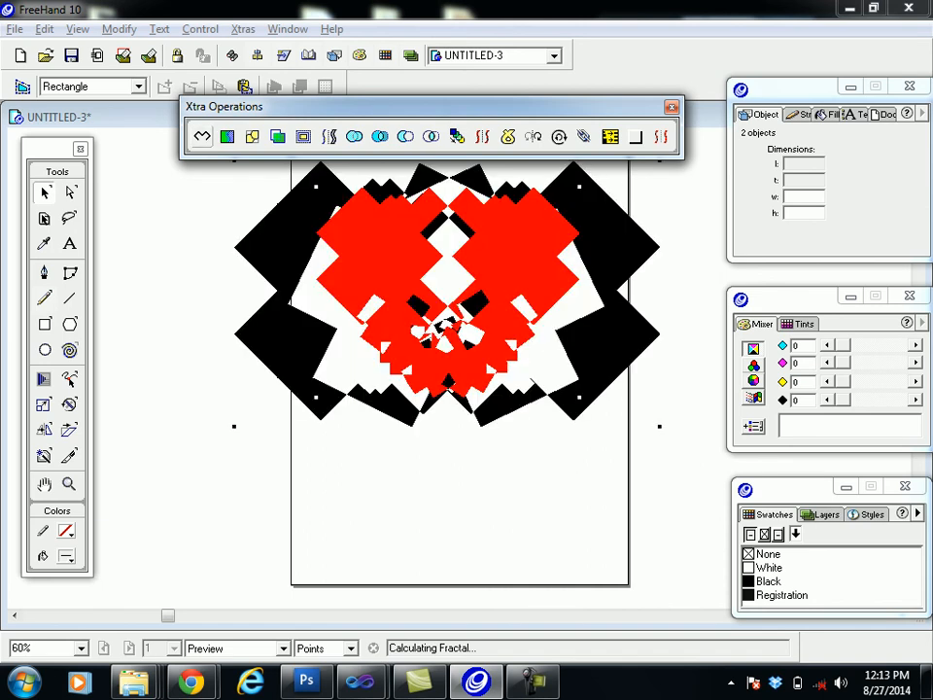
key(Tab)
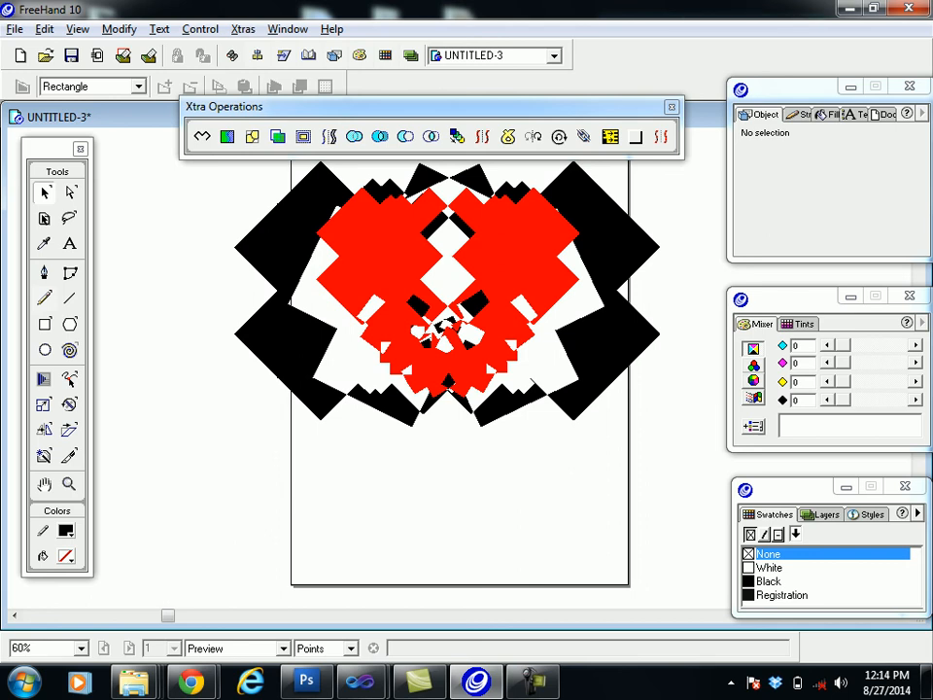
key(ctrl+z)
key(ctrl+z)
key(ctrl+z)
key(ctrl+z)
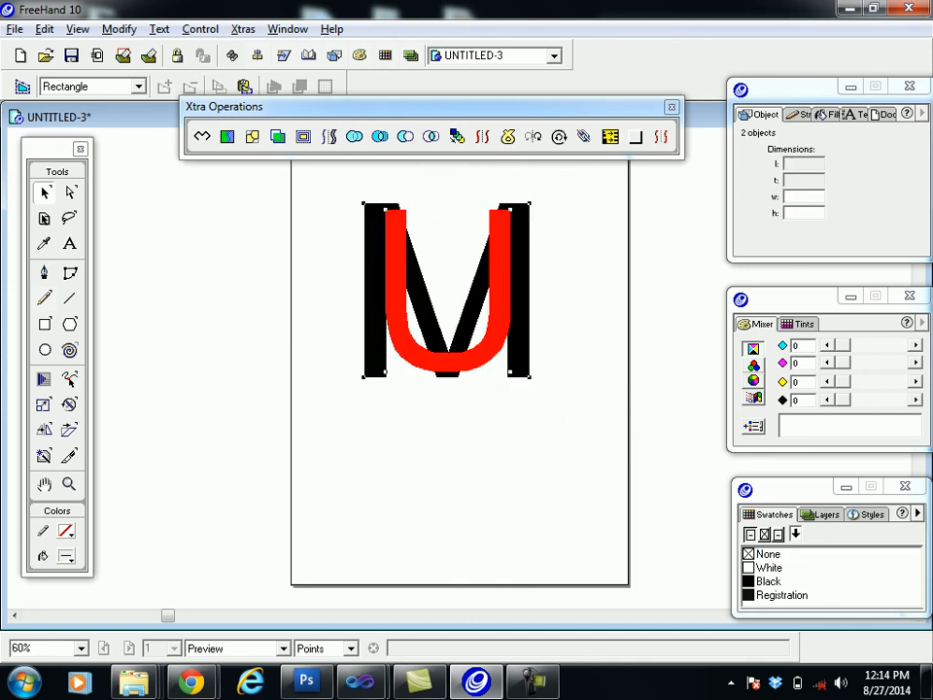
Step: Delete the letters M and U and close the Xtra Operations toolbar
key(Delete)
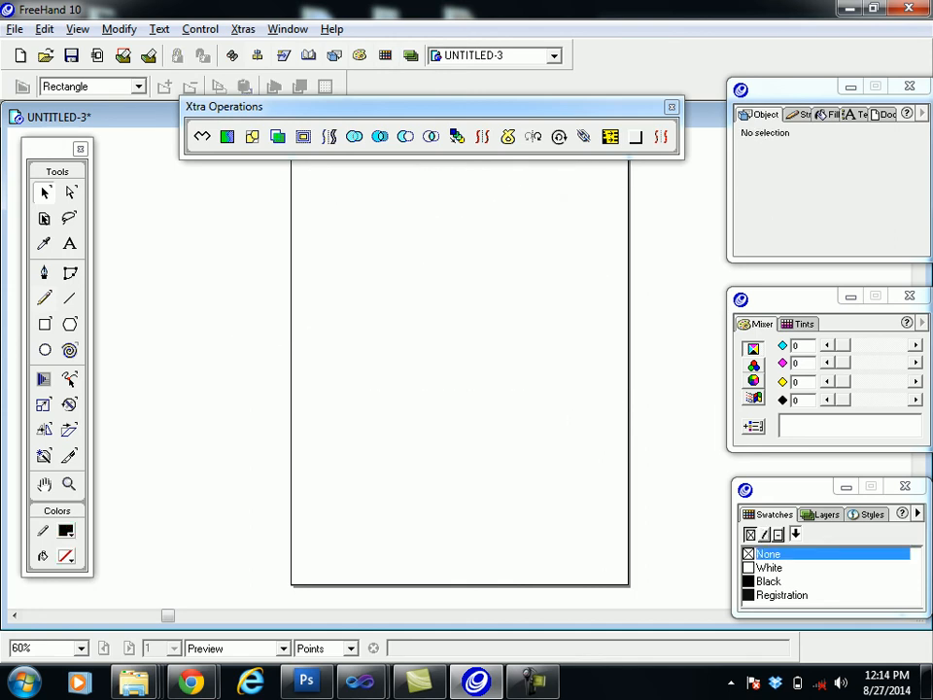
click(670, 107)
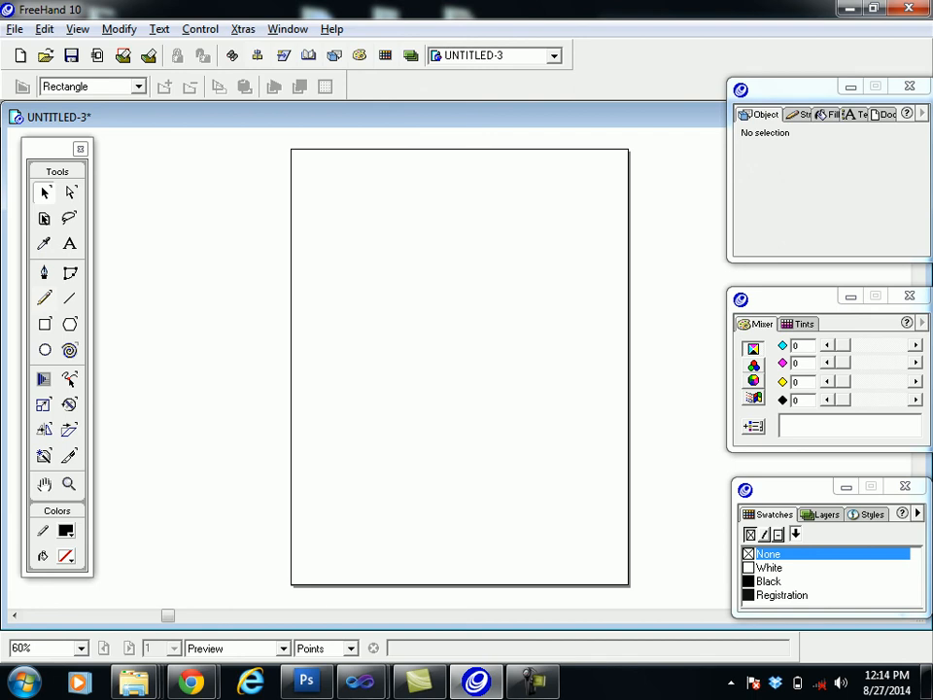
Step: Create an Arial 24 text block covering most of the page and enter "sfskfjslkfjslkfjslkfj " in it
click(69, 243)
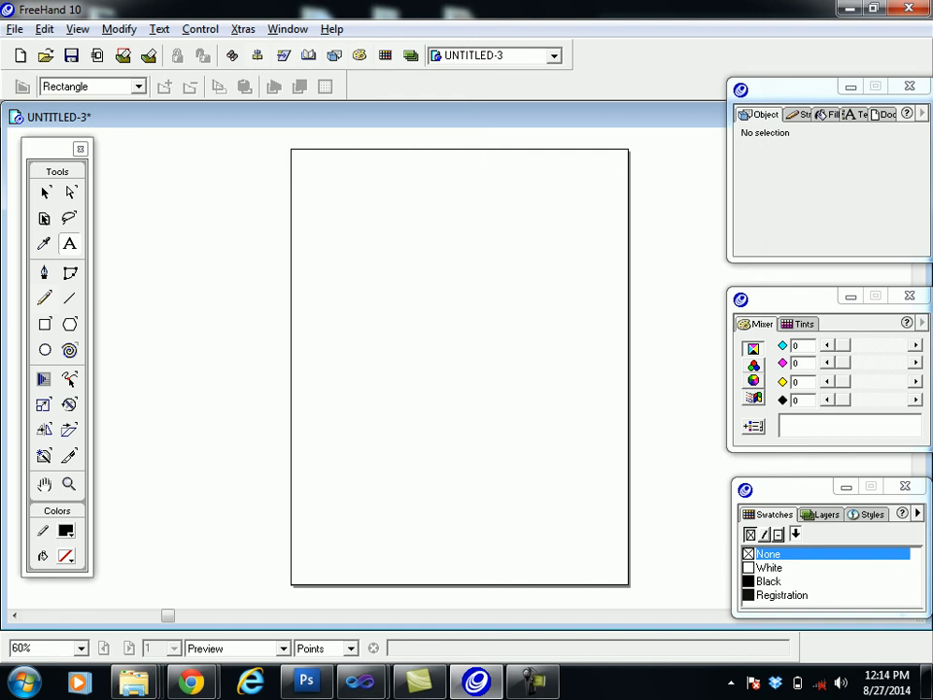
key(ctrl+t)
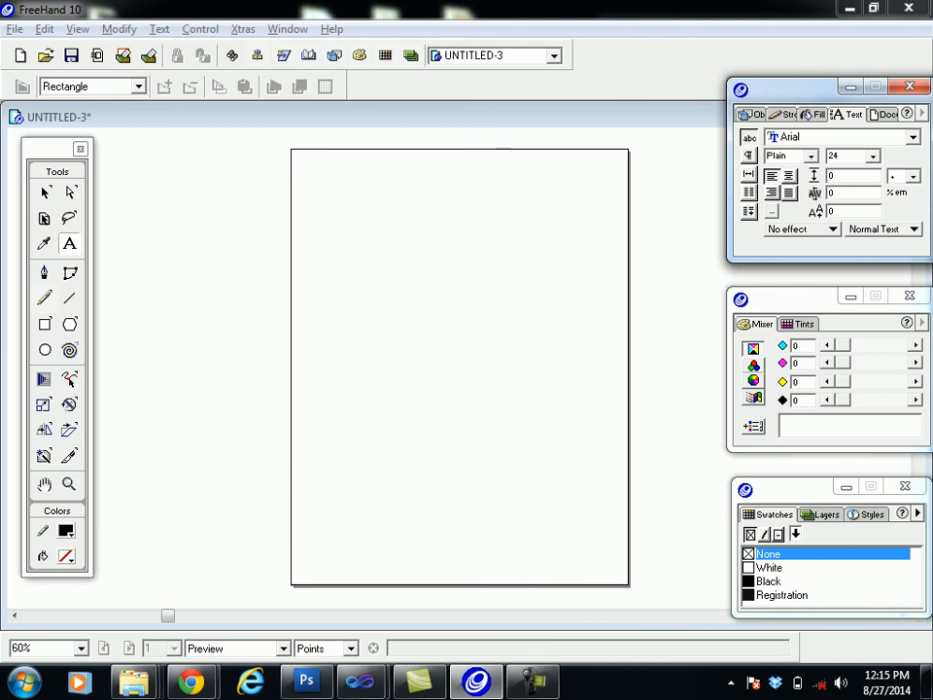
drag(301, 170, 602, 551)
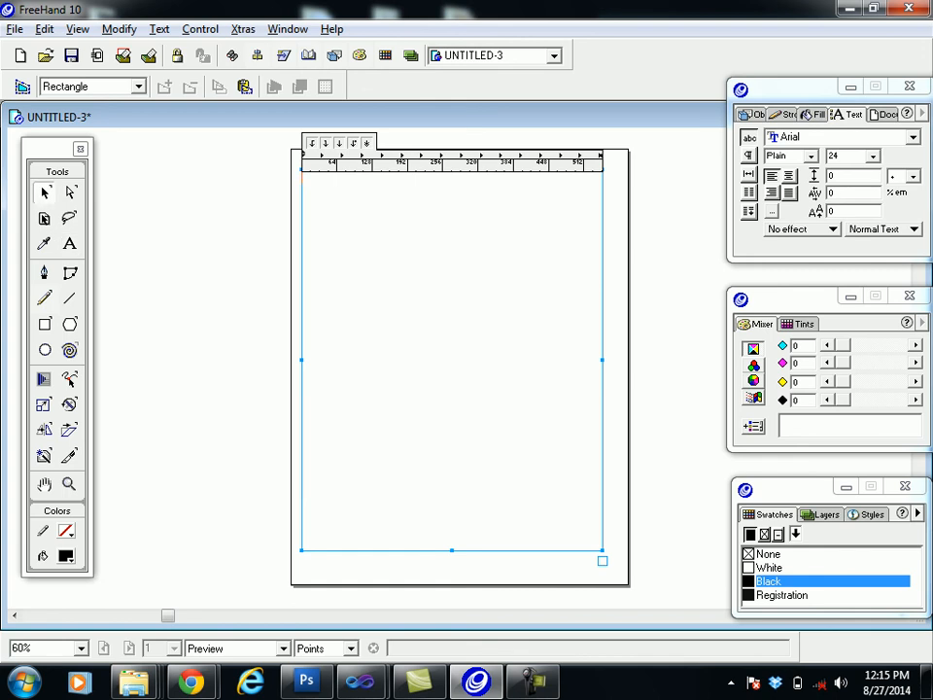
text(sfskfjslkfjslkfjslkfj)
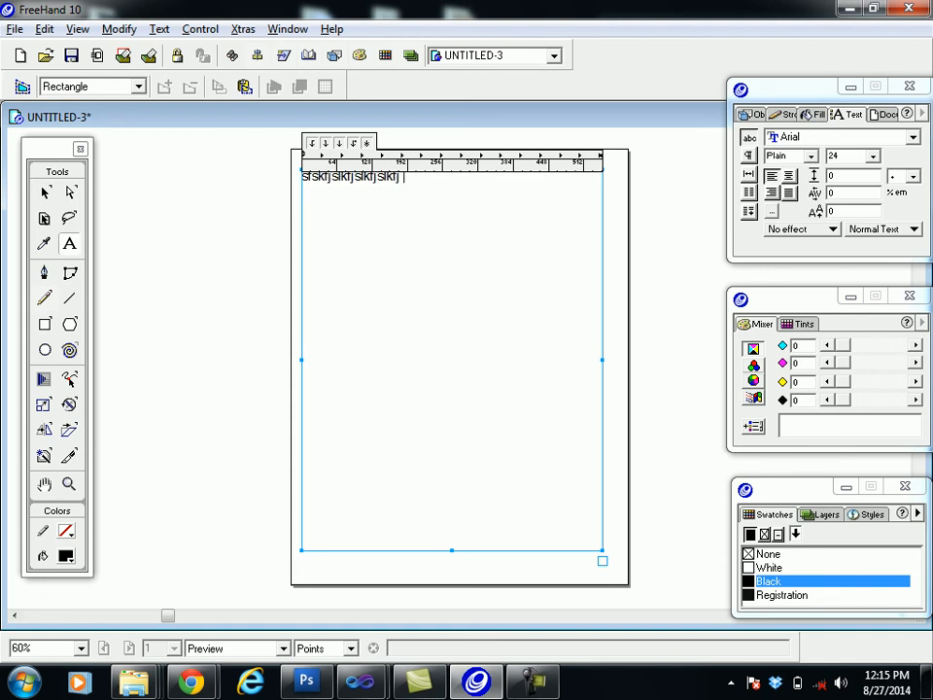
Step: Copy the text string and paste it repeatedly until the whole text block is filled with lines
key(ctrl+a)
key(ctrl+c)
key(ctrl+v)
key(ctrl+v)
key(ctrl+v)
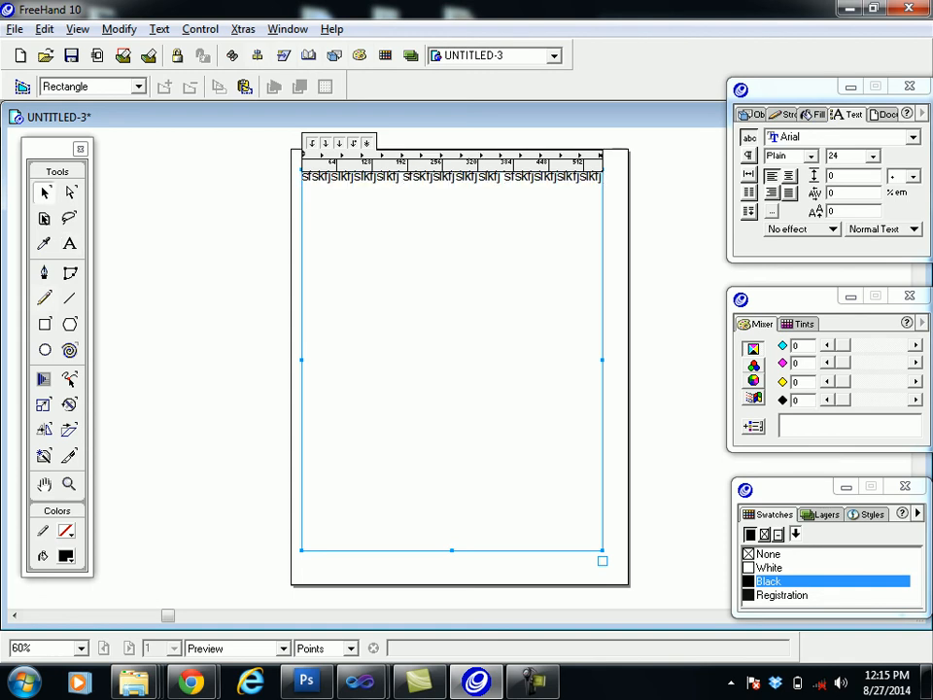
key(ctrl+v)
key(ctrl+v)
key(ctrl+v)
key(ctrl+v)
key(ctrl+v)
key(ctrl+v)
key(ctrl+v)
key(ctrl+v)
key(ctrl+v)
key(ctrl+v)
key(ctrl+v)
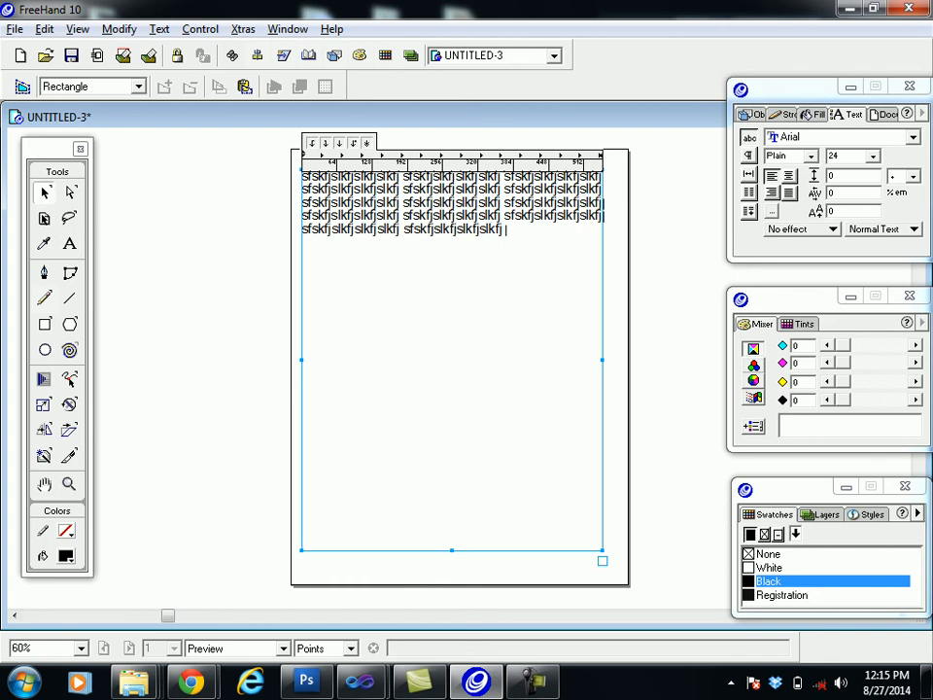
key(ctrl+v)
key(ctrl+v)
key(ctrl+v)
key(ctrl+v)
key(ctrl+v)
key(ctrl+v)
key(ctrl+v)
key(ctrl+v)
key(ctrl+v)
key(ctrl+v)
key(ctrl+v)
key(ctrl+v)
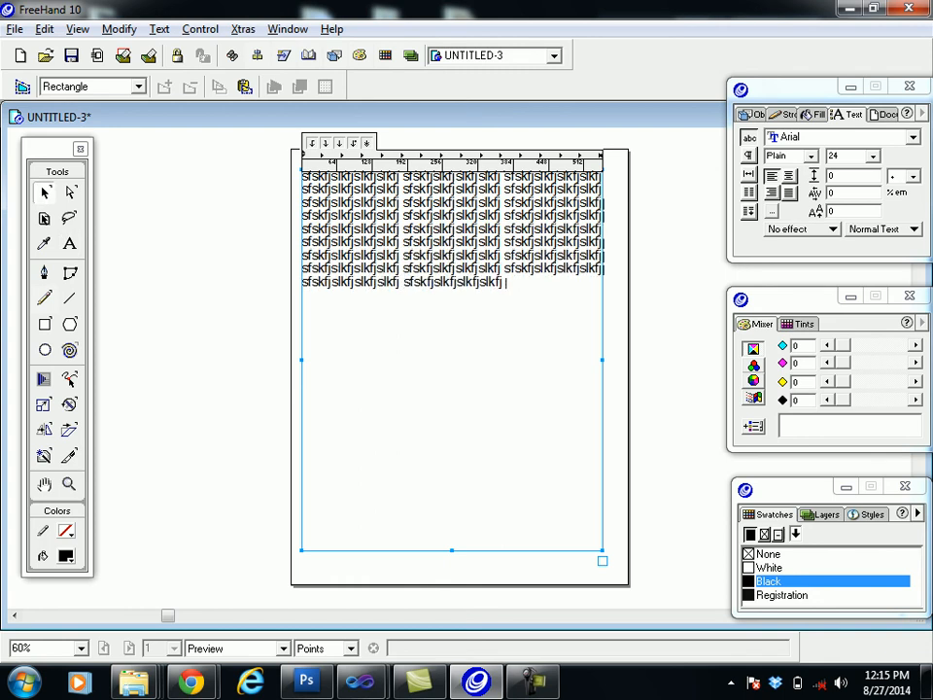
key(ctrl+v)
key(ctrl+v)
key(ctrl+v)
key(ctrl+v)
key(ctrl+v)
key(ctrl+v)
key(ctrl+v)
key(ctrl+v)
key(ctrl+v)
key(ctrl+v)
key(ctrl+v)
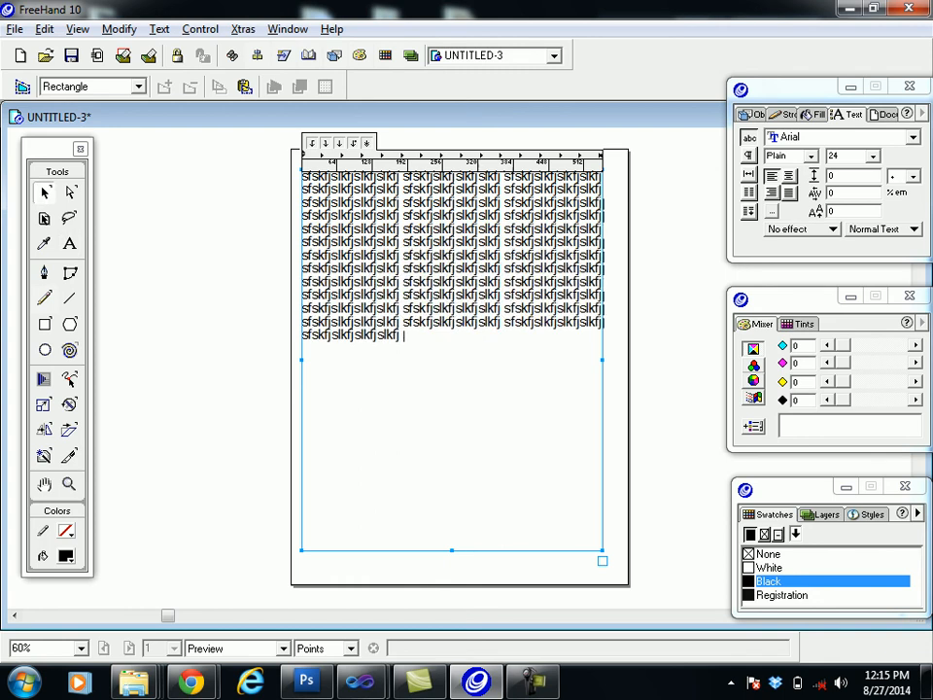
key(ctrl+v)
key(ctrl+v)
key(ctrl+v)
key(ctrl+v)
key(ctrl+v)
key(ctrl+v)
key(ctrl+v)
key(ctrl+v)
key(ctrl+v)
key(ctrl+v)
key(ctrl+v)
key(ctrl+v)
key(ctrl+v)
key(ctrl+v)
key(ctrl+v)
key(ctrl+v)
key(ctrl+v)
key(ctrl+v)
key(ctrl+v)
key(ctrl+v)
key(ctrl+v)
key(ctrl+v)
key(ctrl+v)
key(ctrl+v)
key(ctrl+v)
key(ctrl+v)
key(ctrl+v)
key(ctrl+v)
key(ctrl+v)
key(ctrl+v)
key(ctrl+v)
key(ctrl+v)
key(ctrl+v)
key(ctrl+v)
key(ctrl+v)
key(ctrl+v)
key(ctrl+v)
key(ctrl+v)
key(ctrl+v)
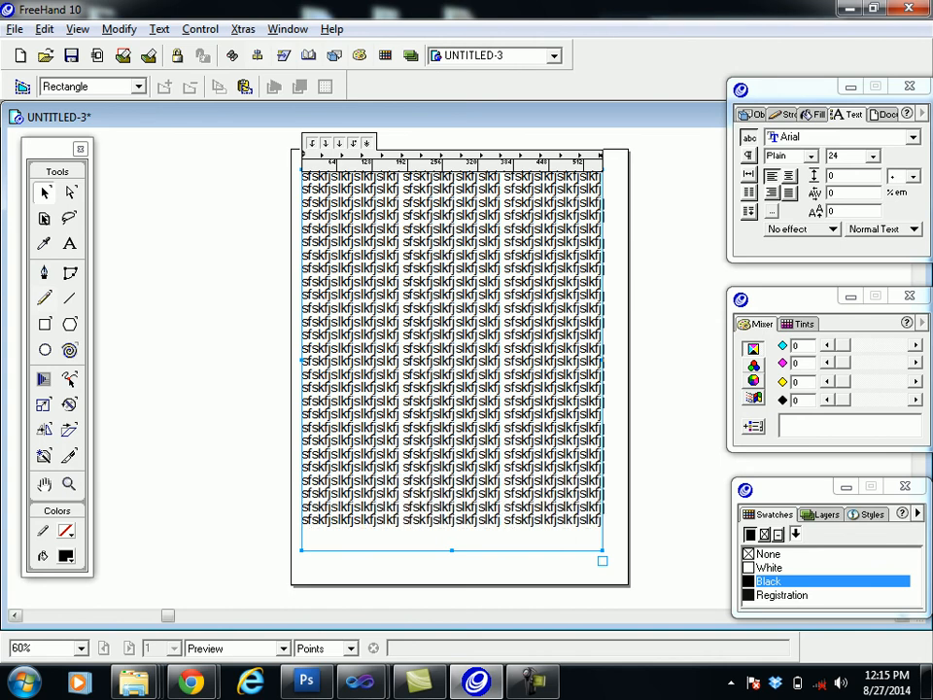
key(ctrl+v)
key(ctrl+v)
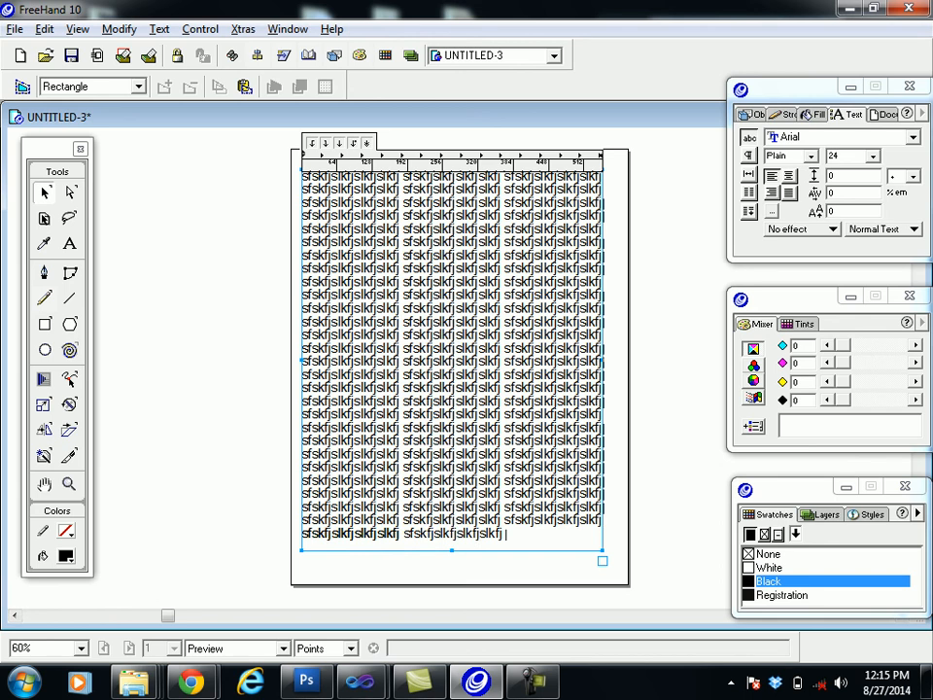
key(ctrl+v)
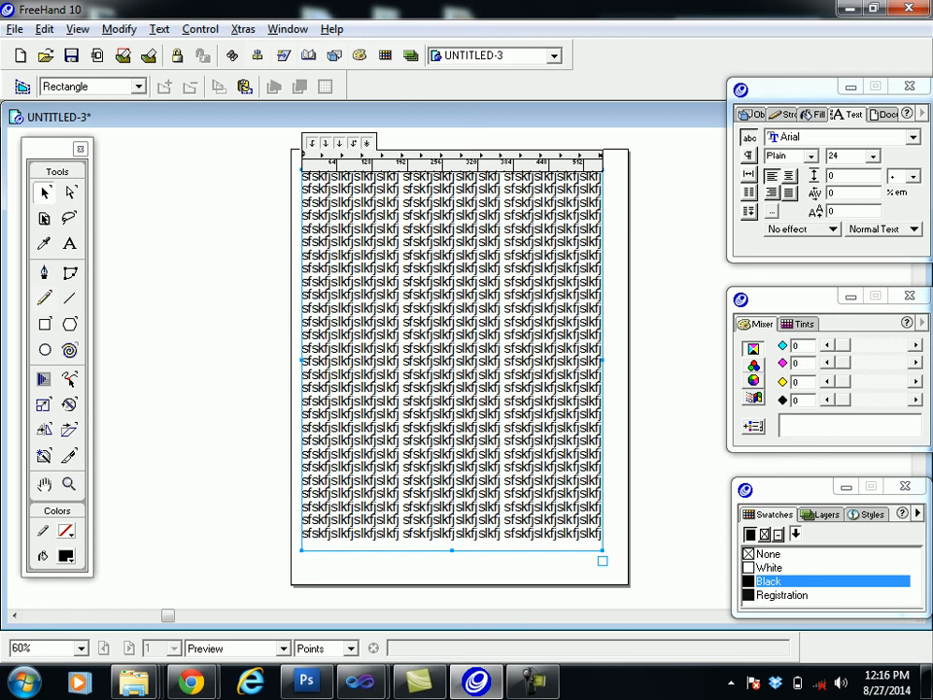
Step: Apply the Skew Left envelope preset to the text block and undo it
click(138, 86)
key(Down)
key(Down)
key(Down)
key(Down)
key(Down)
key(Down)
key(Down)
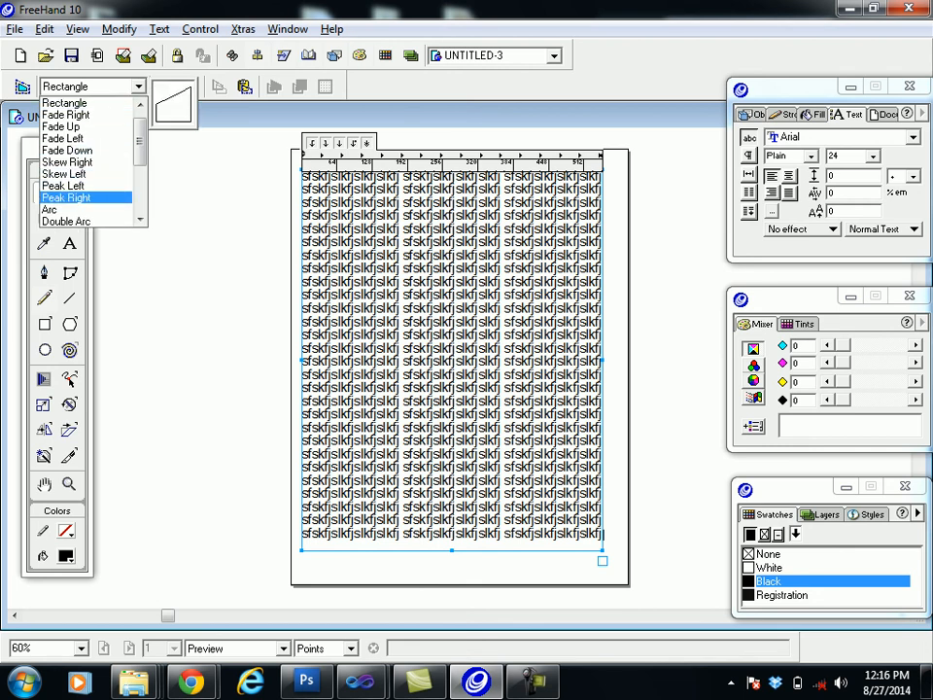
key(Up)
key(Up)
key(Up)
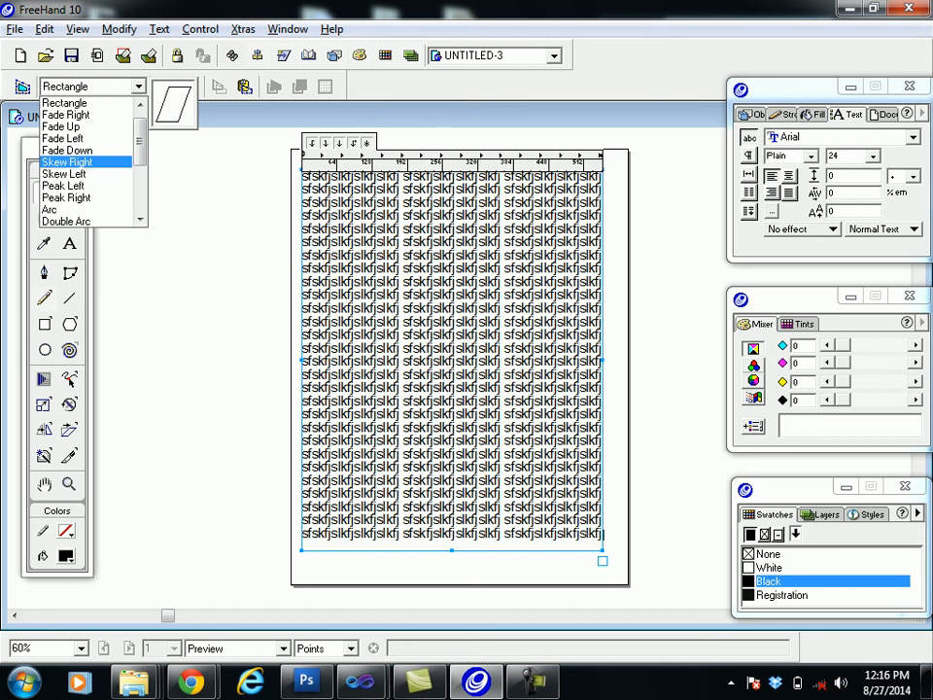
key(Down)
key(Return)
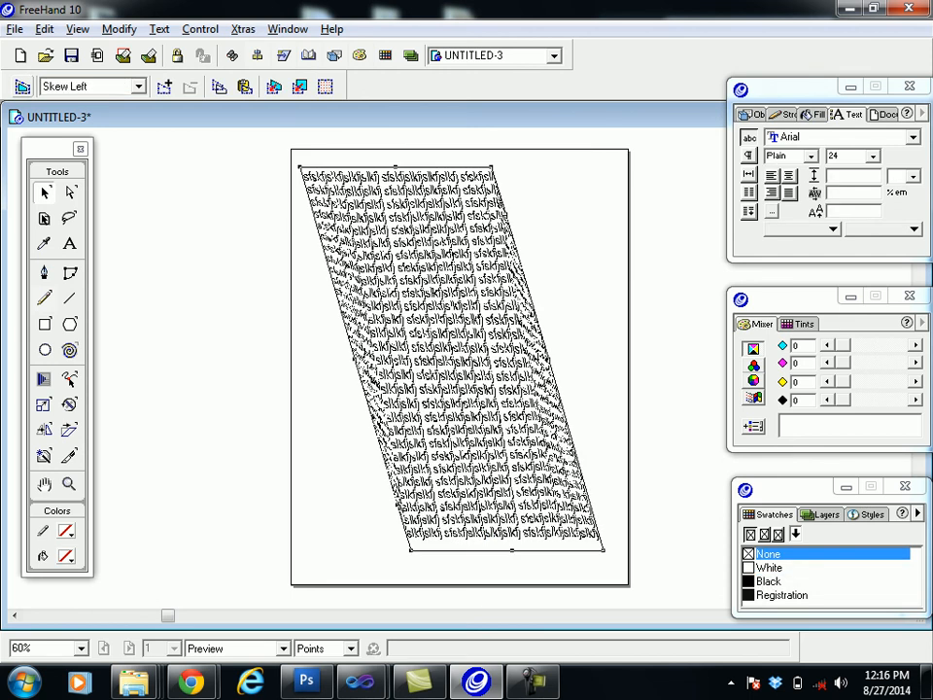
key(ctrl+z)
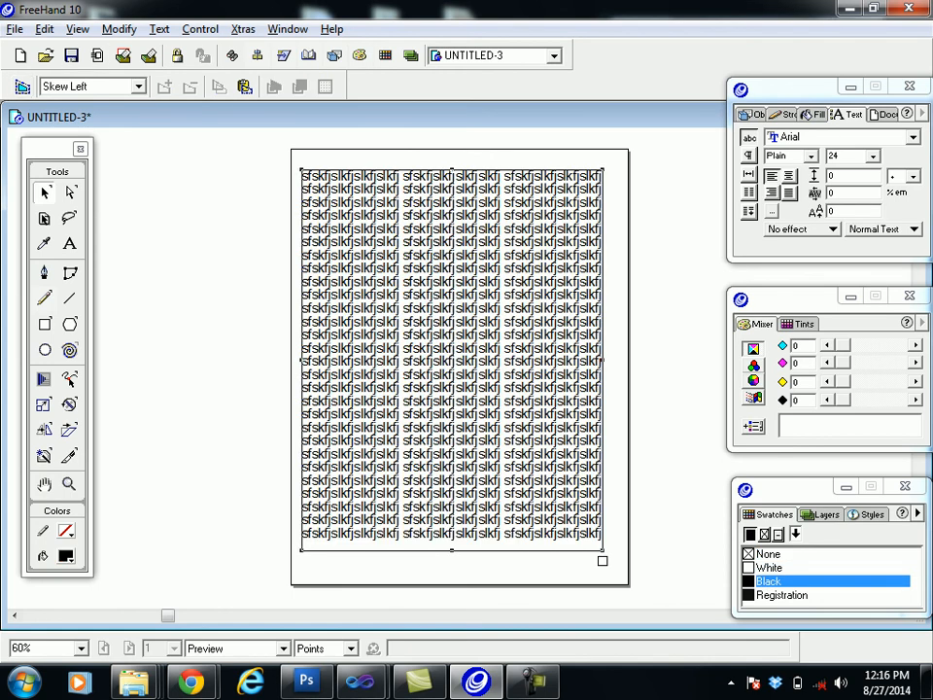
Step: Apply the Hexagon envelope preset to the text block and undo it
click(138, 87)
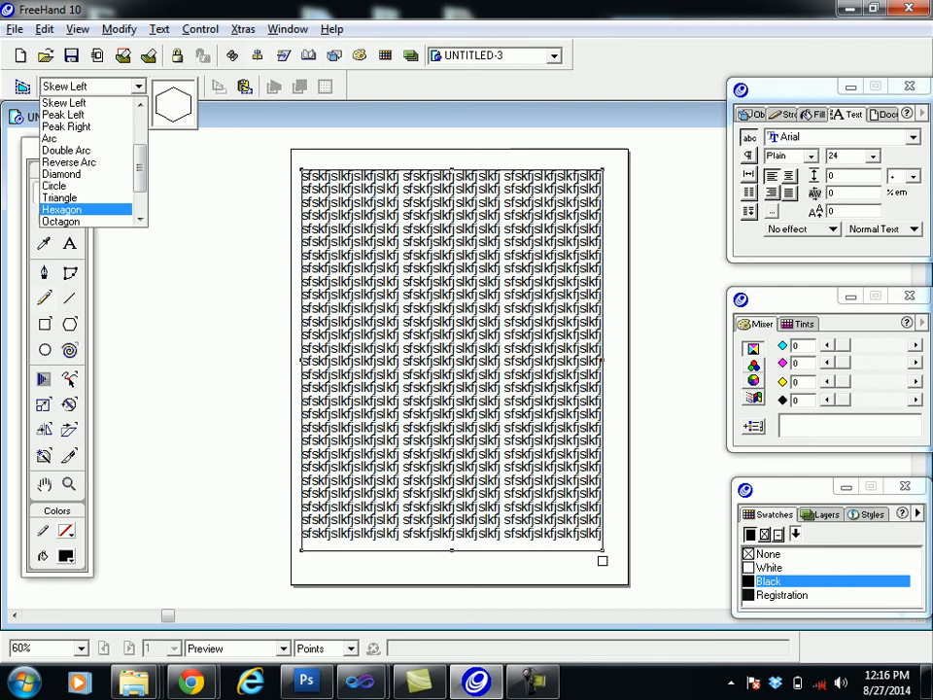
key(Return)
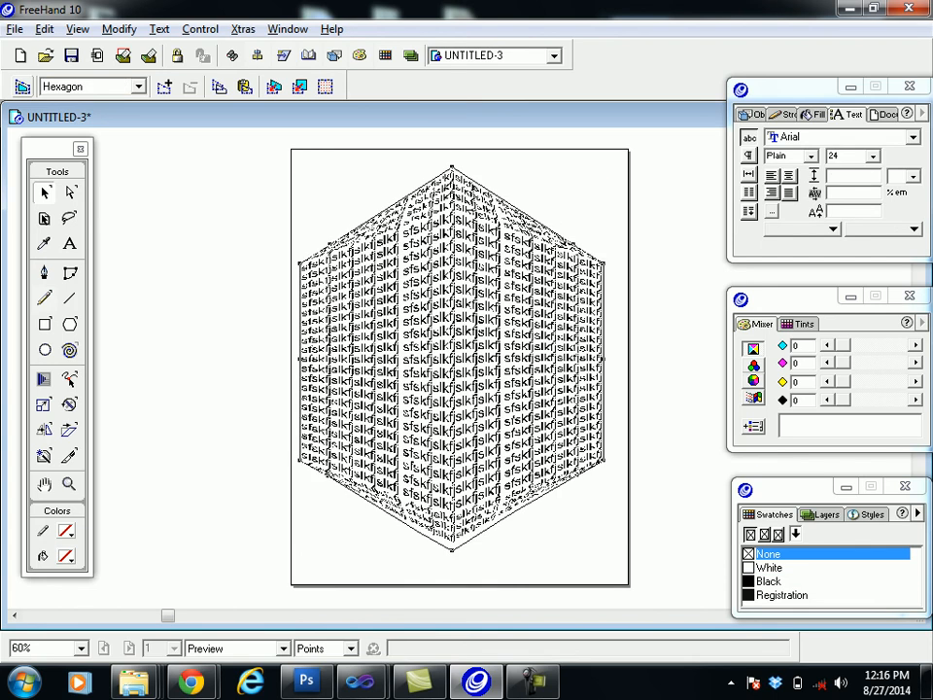
key(ctrl+z)
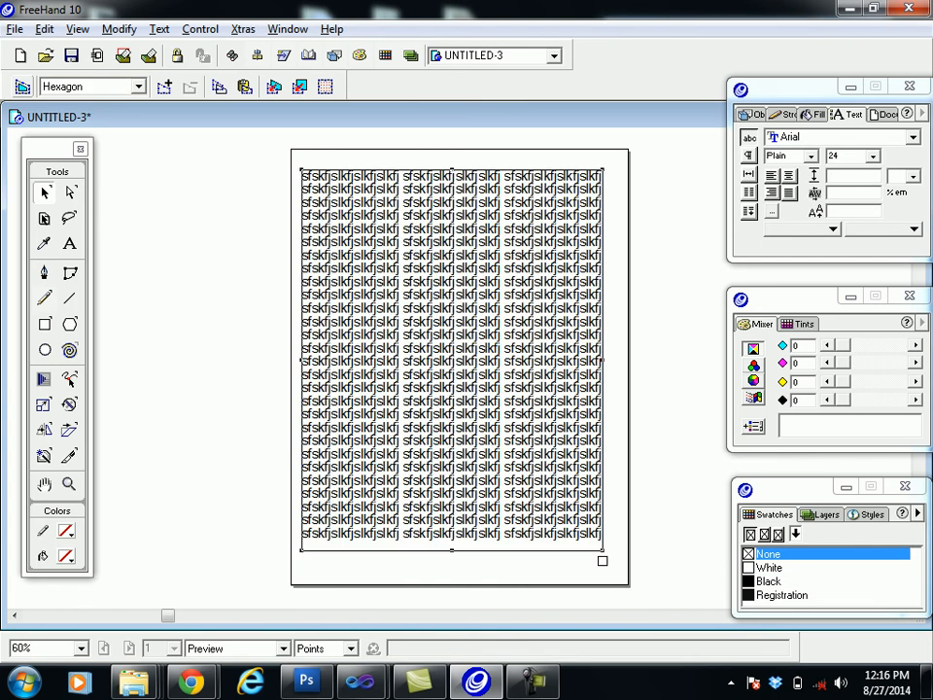
Step: Apply the Starburst envelope preset to the text block and undo it
click(138, 87)
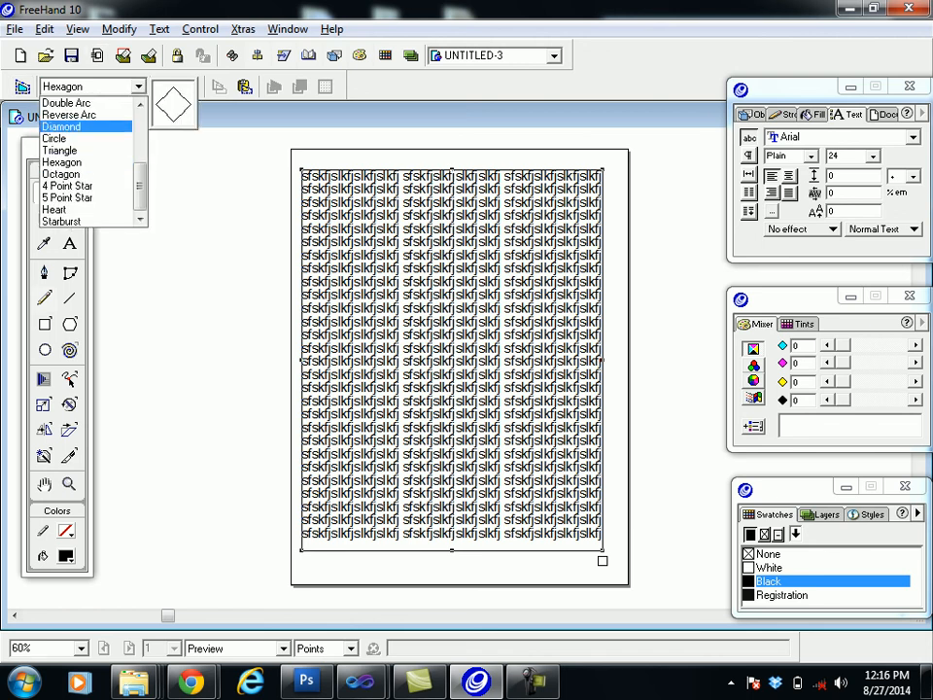
key(Down)
key(Down)
key(Down)
key(Down)
key(Down)
key(Down)
key(Down)
key(Down)
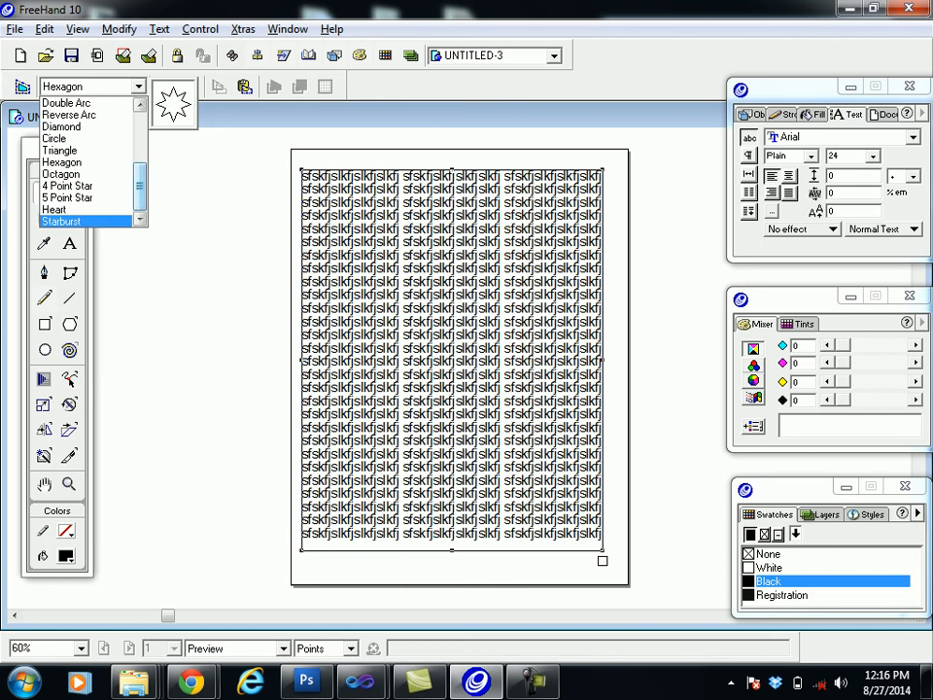
key(Return)
click(22, 86)
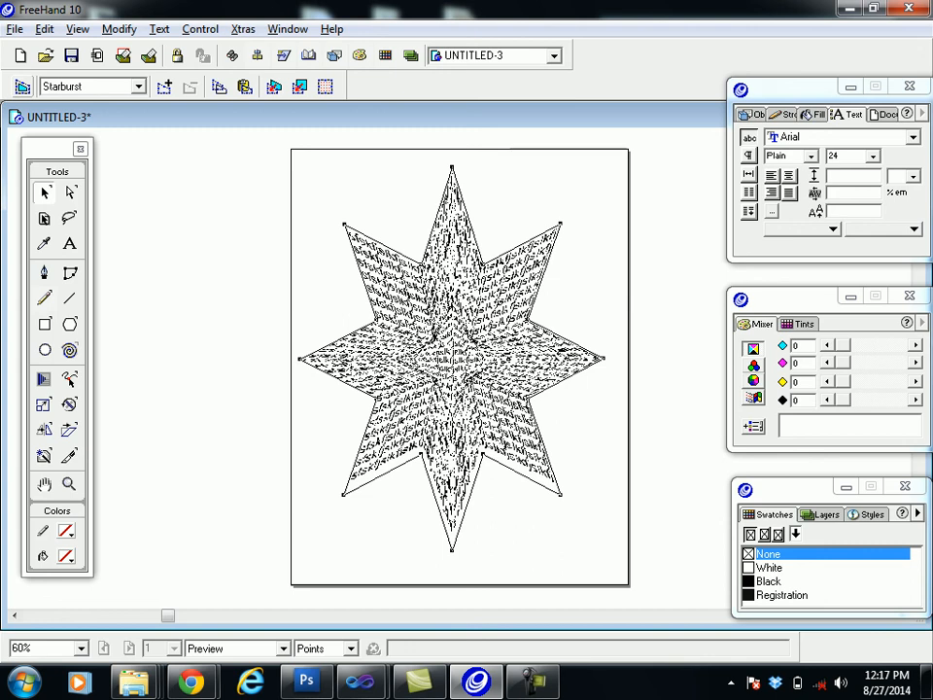
key(ctrl+z)
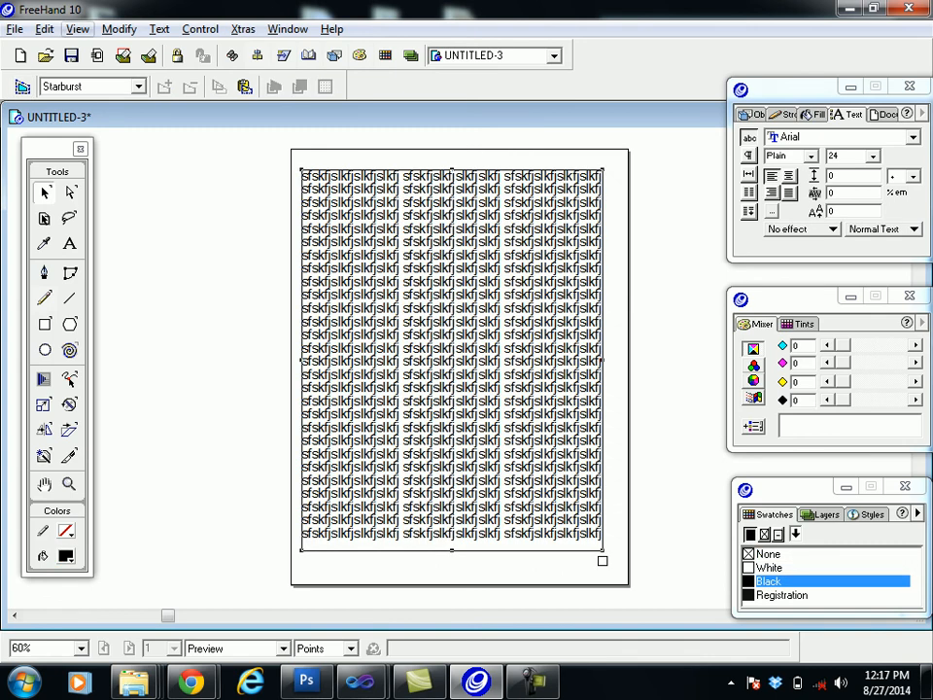
Step: Apply the Diamond envelope preset to the text block
click(138, 86)
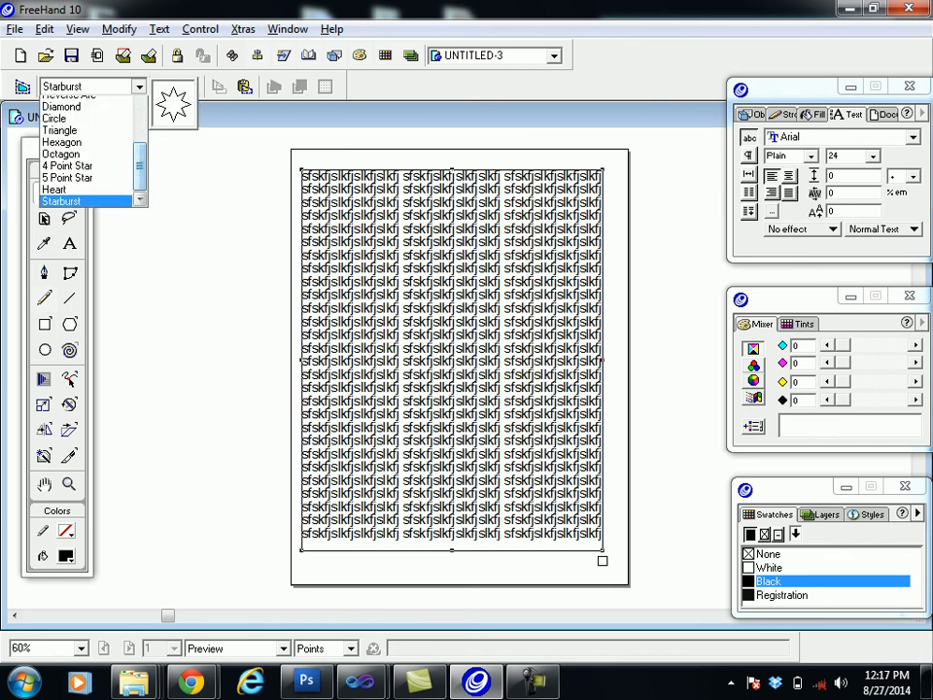
key(Return)
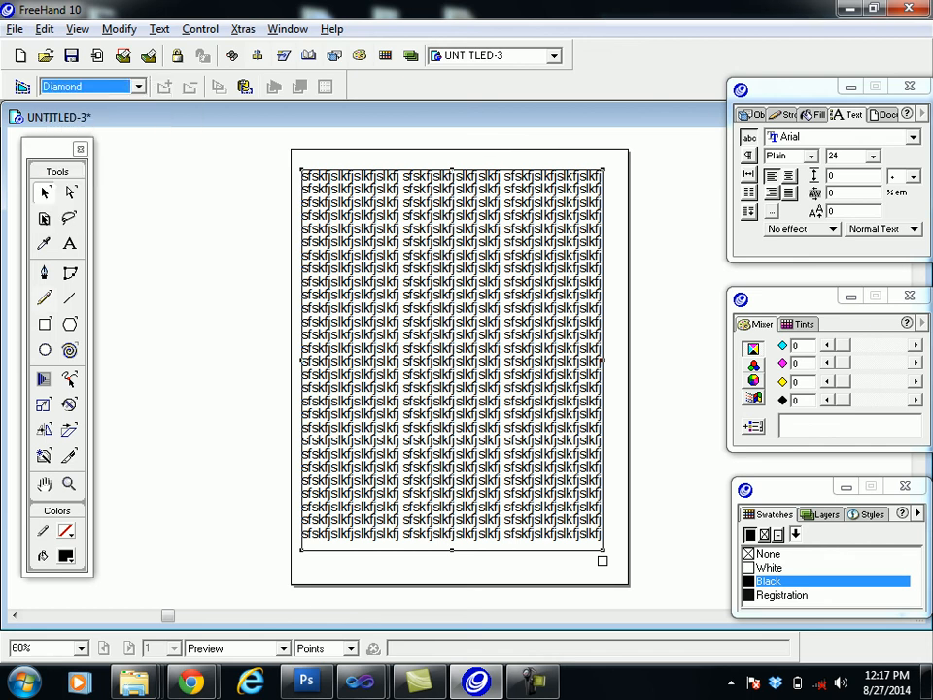
click(22, 86)
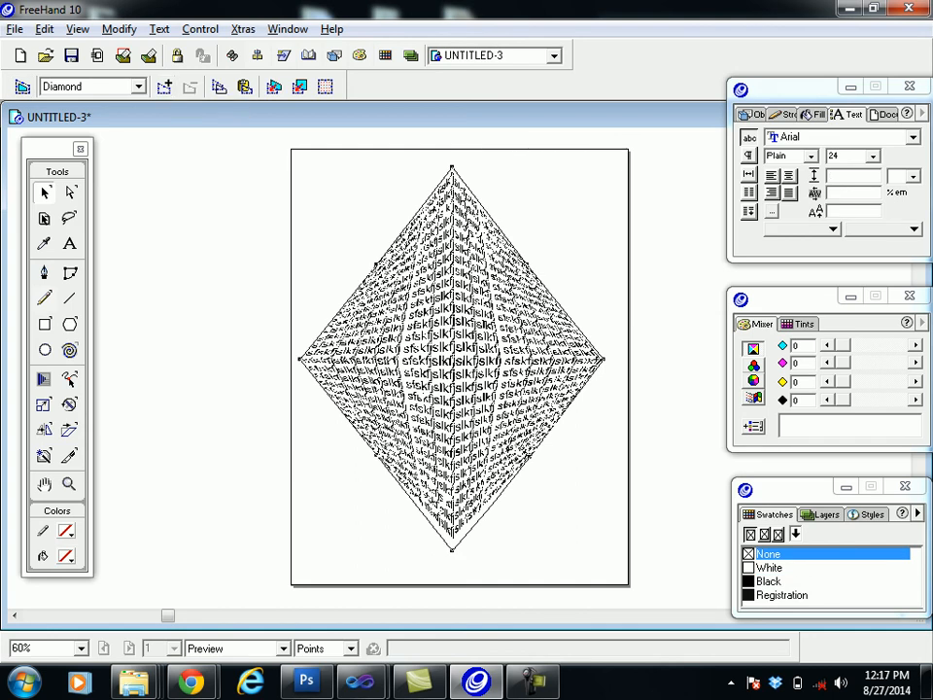
Step: Reshape the diamond envelope with the Subselect tool, pulling its upper-left edge point inward and its lower-right edge point outward
click(70, 192)
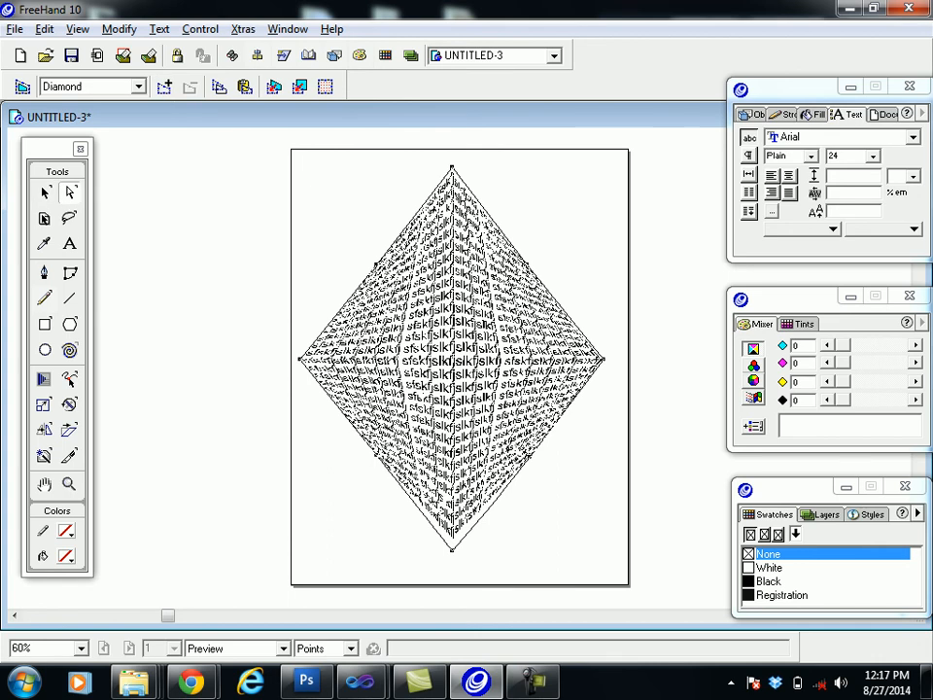
drag(376, 265, 428, 305)
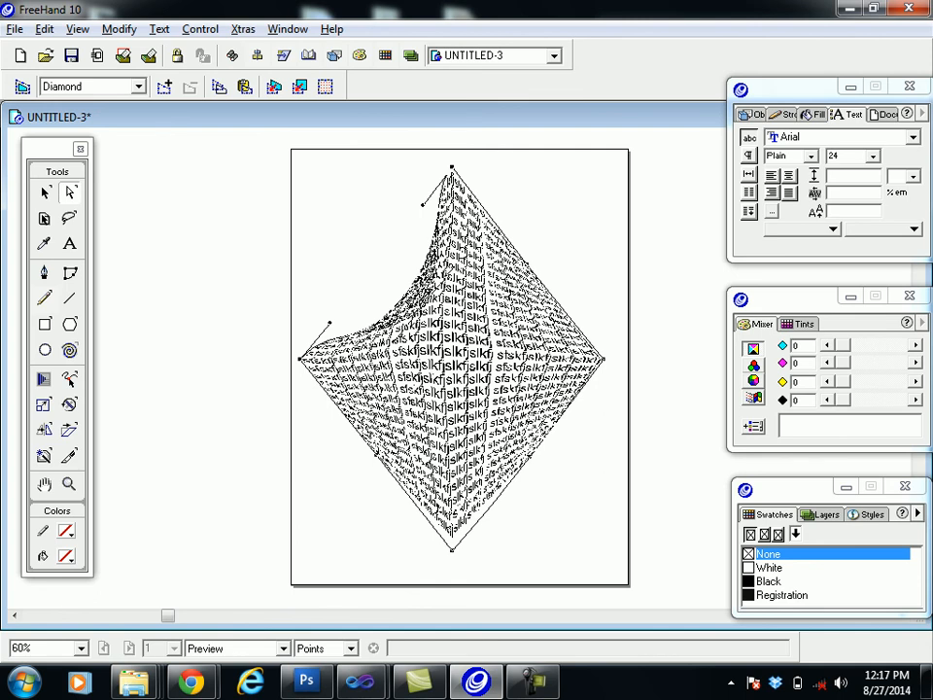
drag(526, 456, 554, 480)
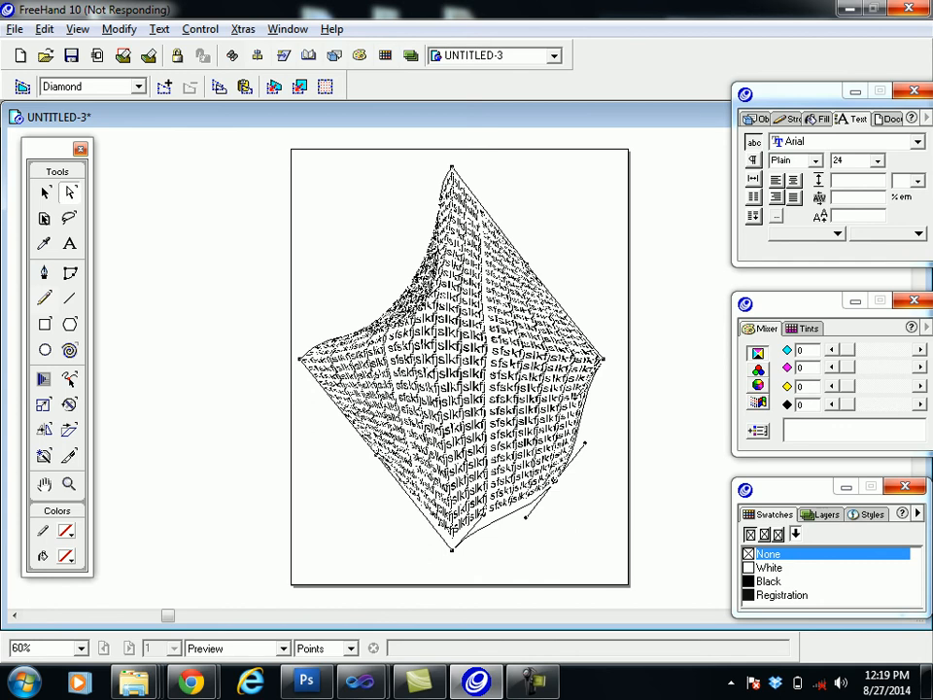
click(533, 680)
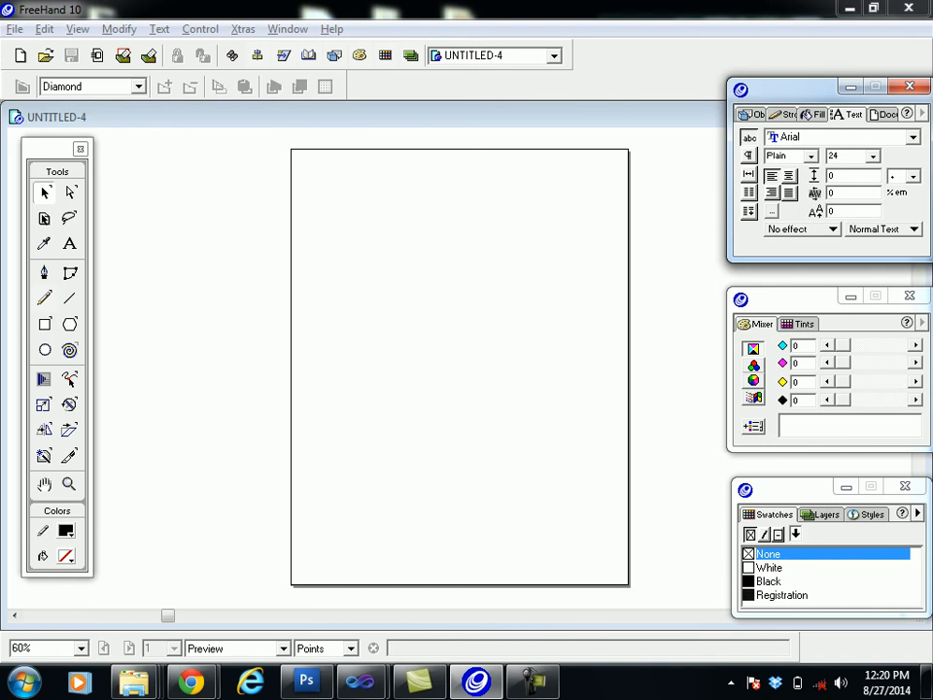
Step: Draw a wavy freehand curve across the middle of the page and add the text "ekfhksefj dskfjskf jskfj slkfj sldfjslkdfjskdfs kfhskjf skjgh skjg" above it
key(y)
mouse_move(321, 384)
mouse_down()
mouse_move(450, 354)
mouse_move(495, 390)
mouse_move(615, 323)
mouse_move(617, 312)
mouse_up()
click(69, 243)
click(310, 195)
text(ekfhksefj dskfjskf jskfj slkfj sldfjslkdfjskdfs kfhskjf skjgh skjg)
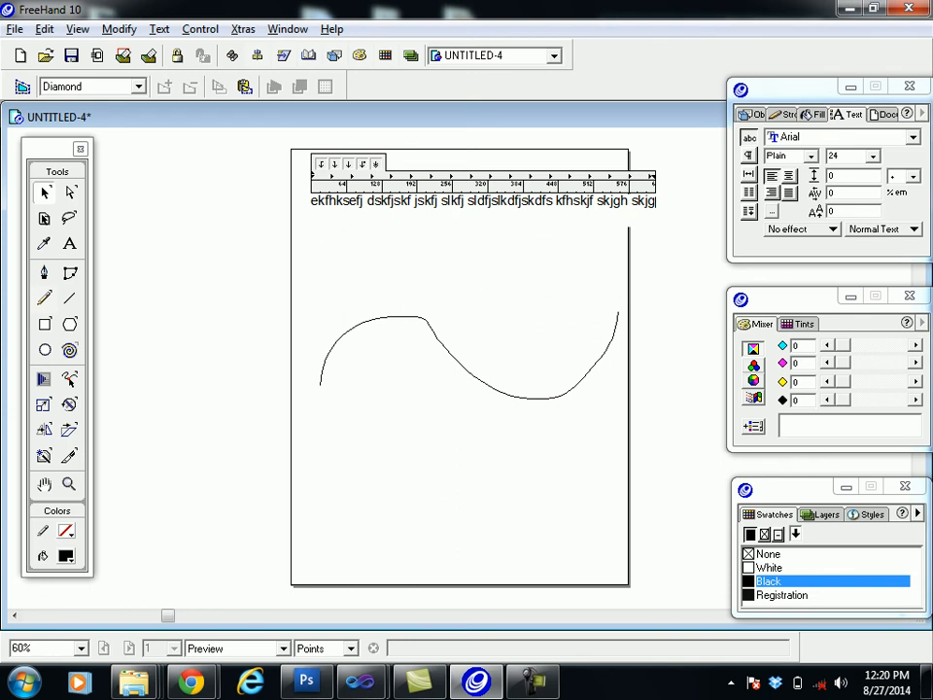
key(Escape)
Step: Attach the text line to the wavy curve so the letters follow it, and deselect it
drag(268, 166, 671, 429)
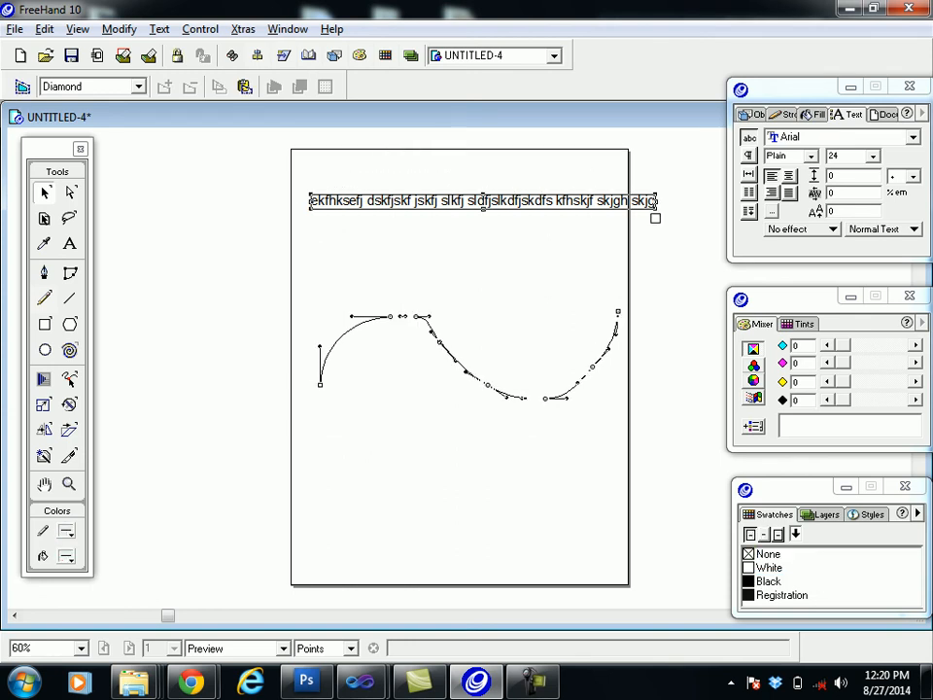
click(118, 29)
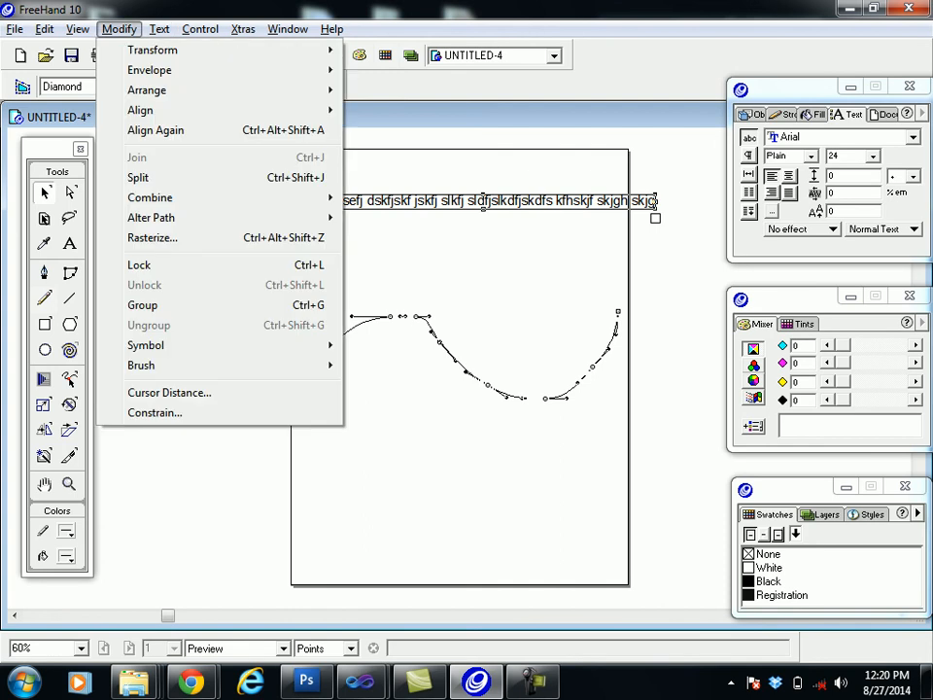
mouse_move(159, 29)
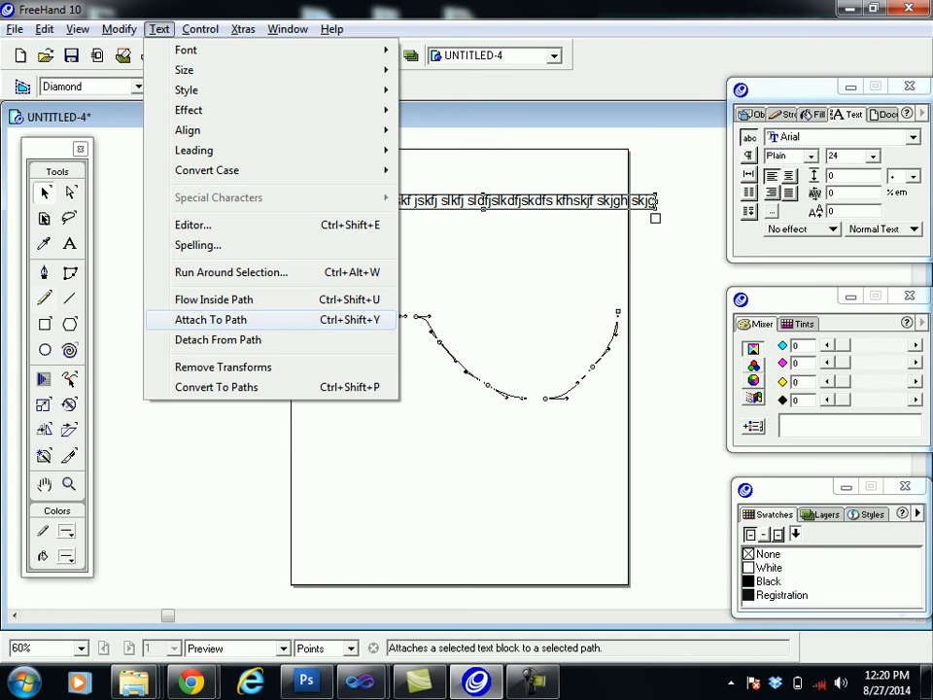
click(210, 319)
key(Tab)
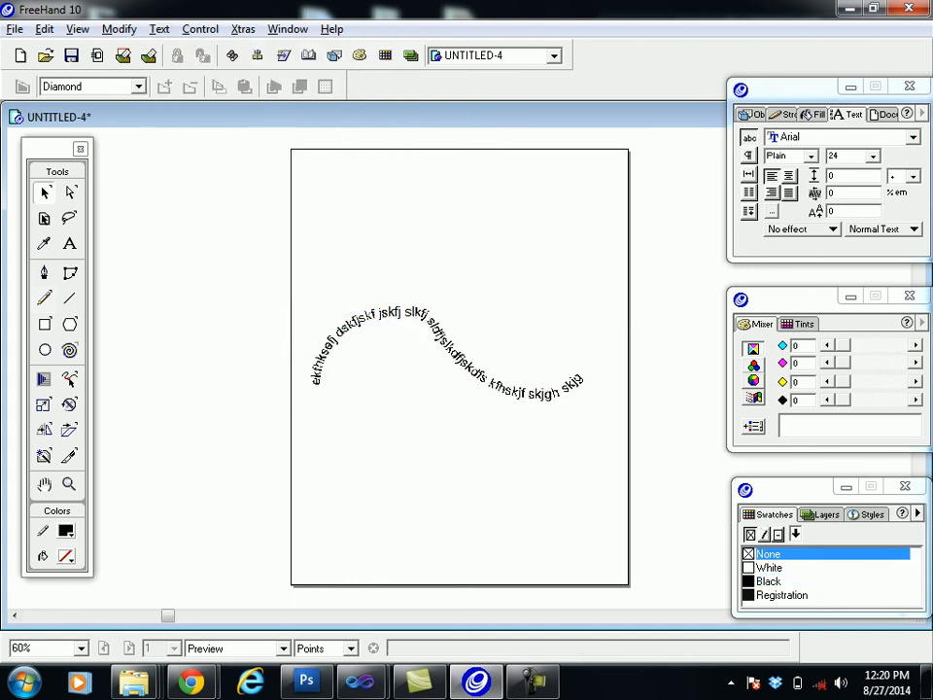
Step: Draw a tilted five-pointed star near the top of the page and delete the text attached to the wavy curve
click(70, 323)
drag(397, 205, 452, 234)
click(69, 243)
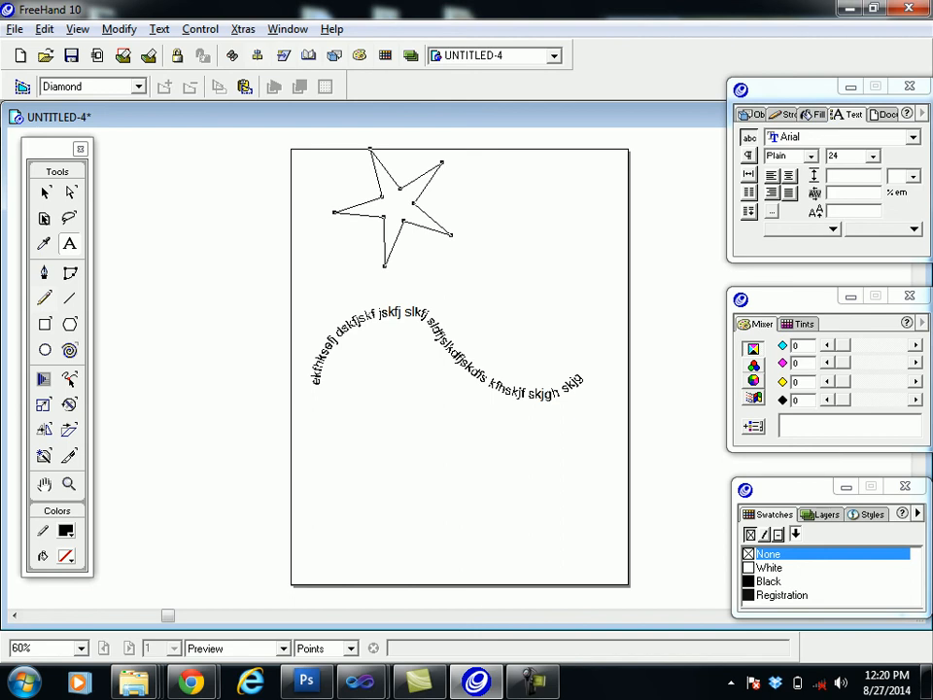
click(43, 191)
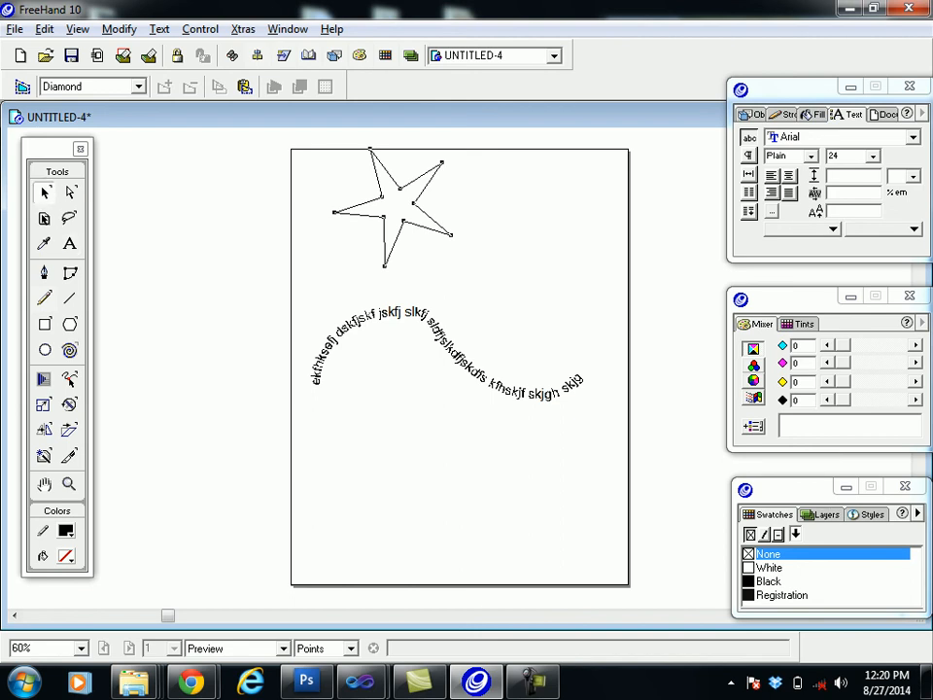
click(457, 355)
key(Delete)
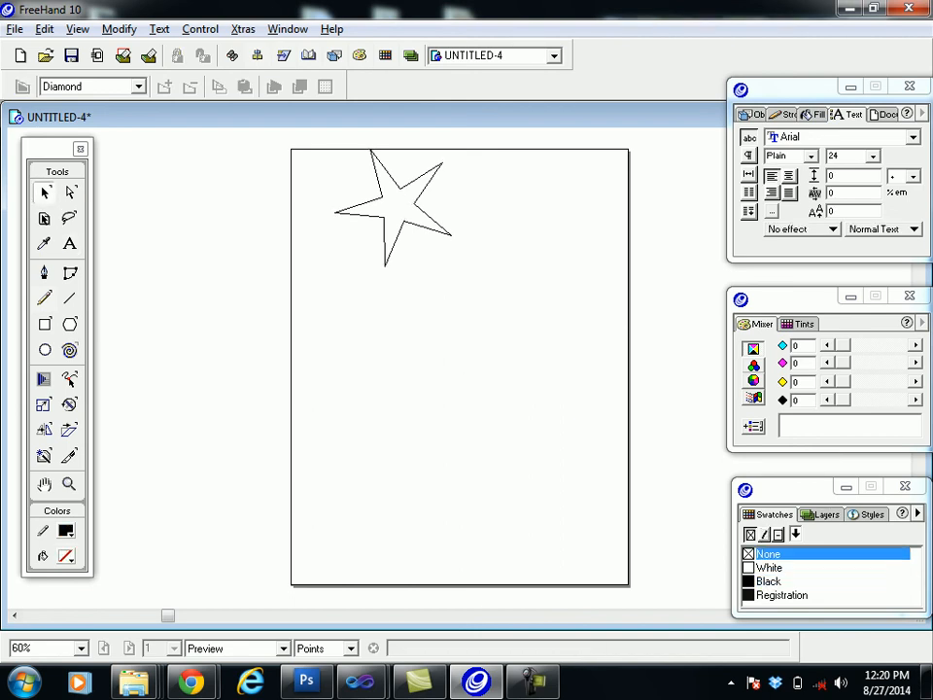
Step: Add the text line "HsAdasjdhsakjzch sk fhskdjvh sdkjfhskdjdfhskfh dskjdfhds" below the star
click(69, 243)
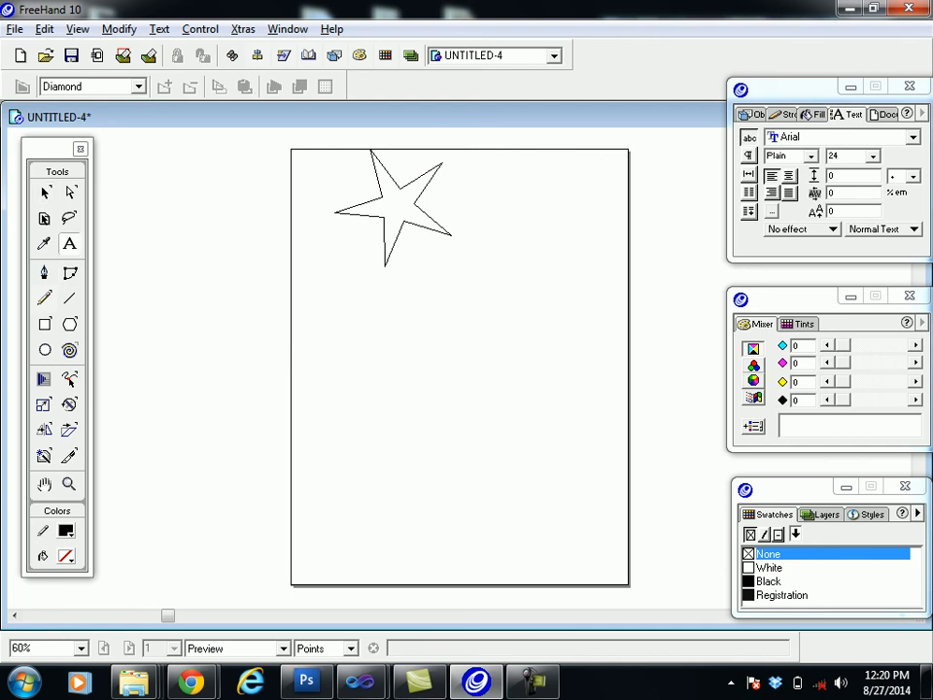
click(301, 371)
text(HsAd)
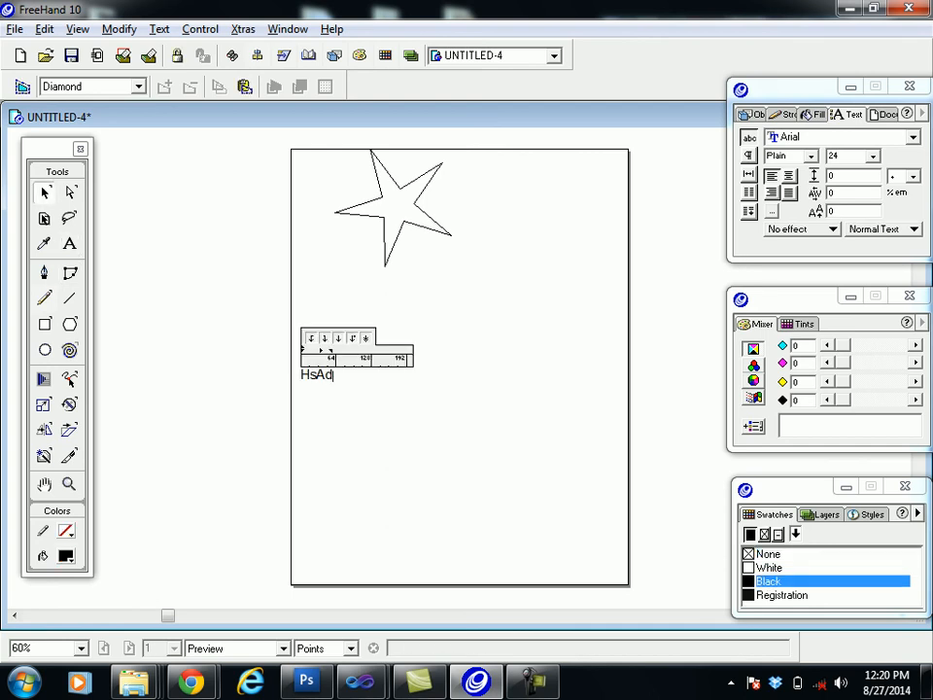
text(asjdhsakjzch sk fhskdjvh sdkjfhskdjdfhskfh dskjdfhds)
key(Escape)
key(Escape)
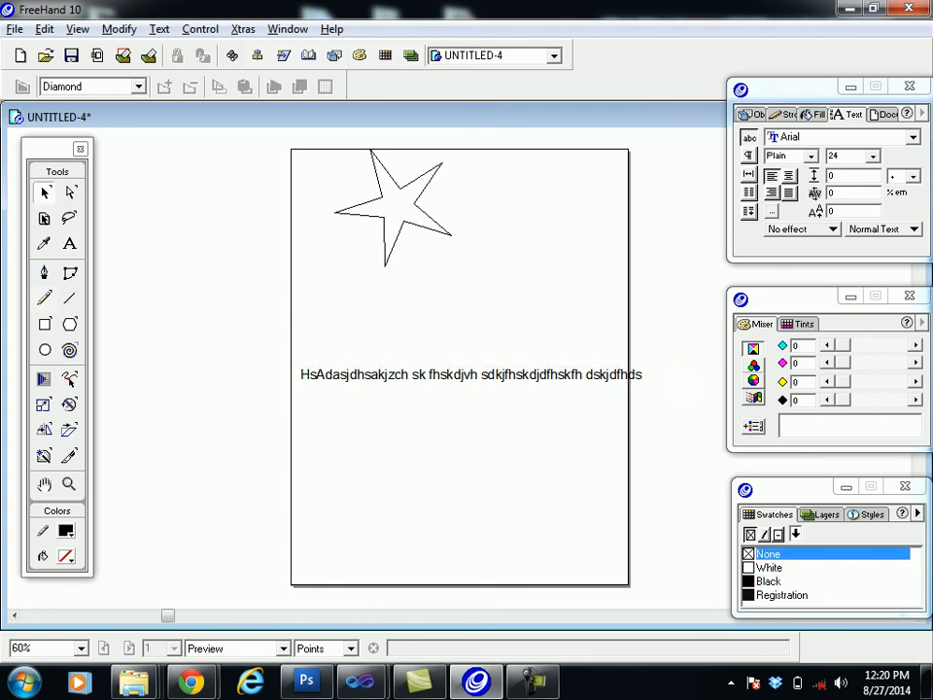
Step: Select the star together with the text line and attach the text to the star's outline
drag(260, 141, 713, 440)
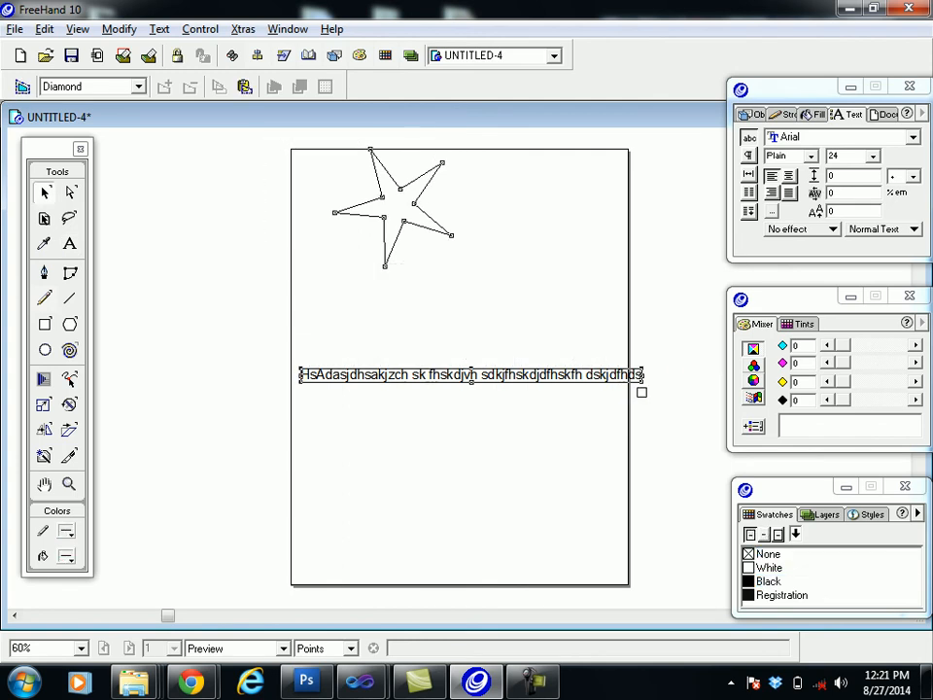
click(158, 29)
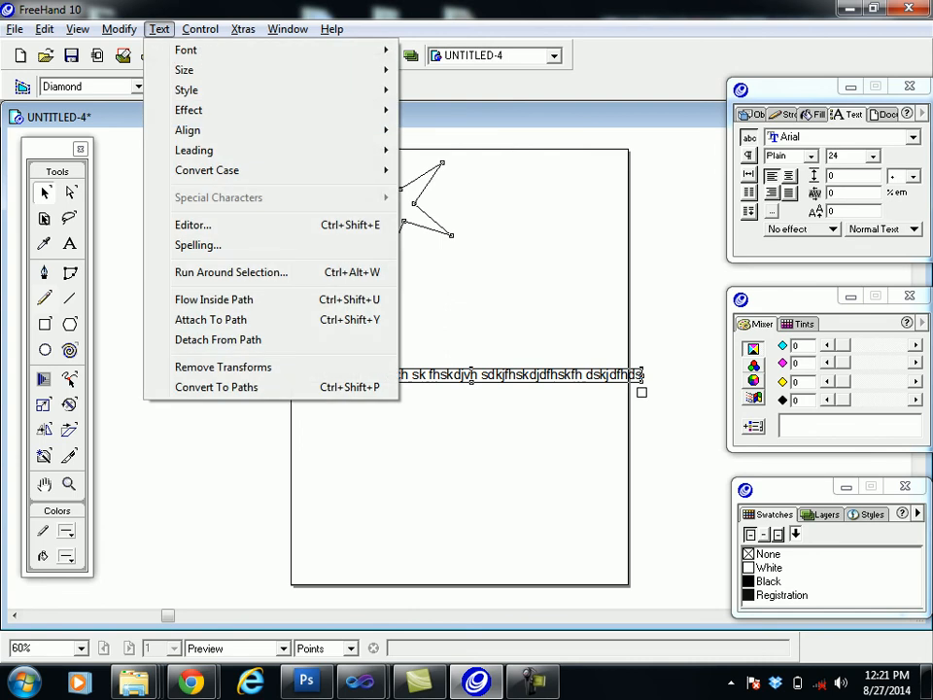
click(210, 320)
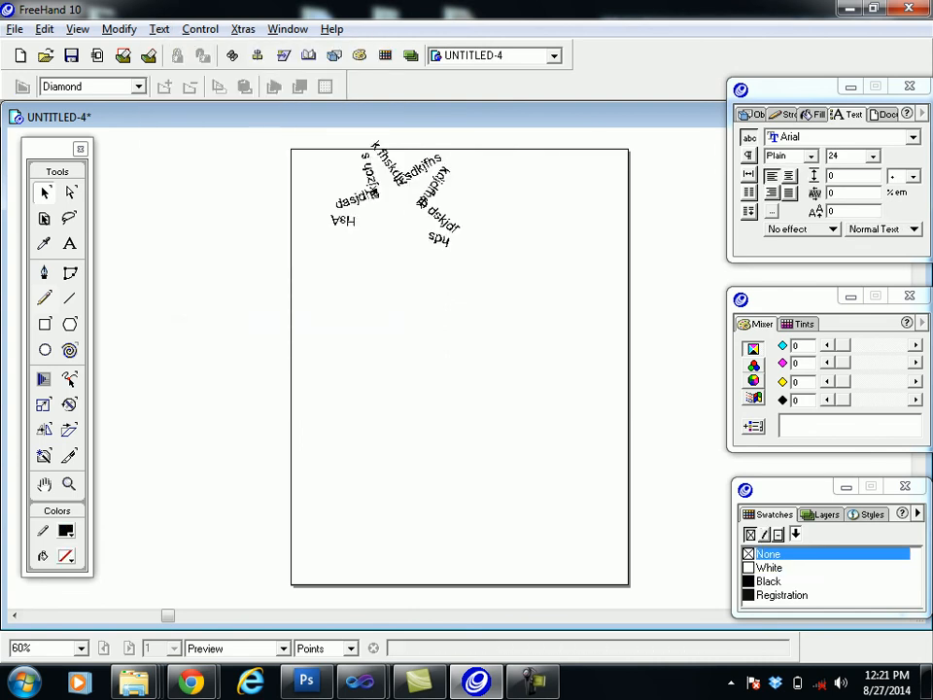
click(69, 243)
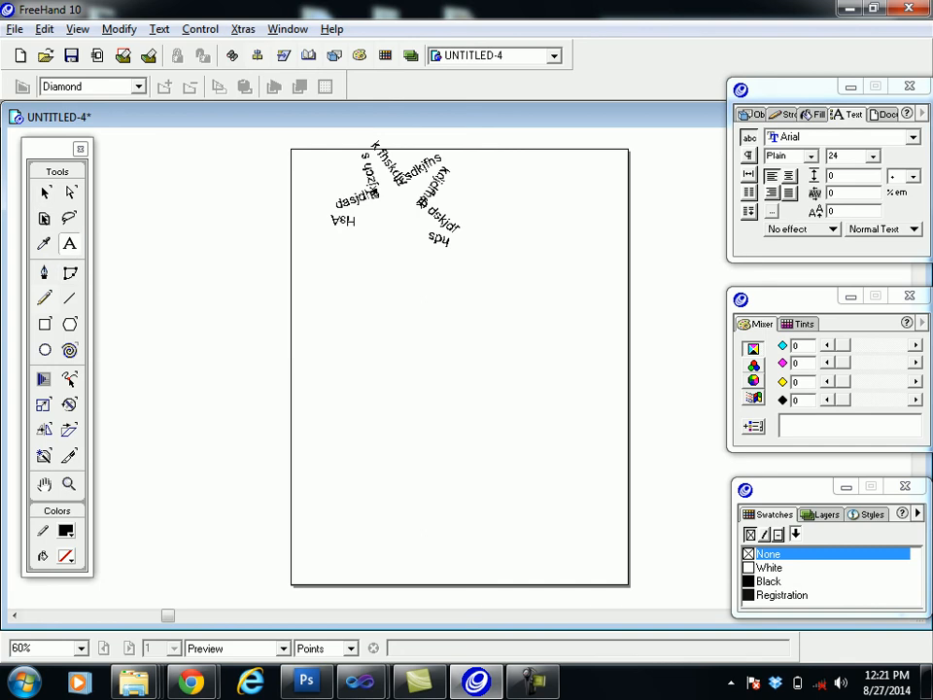
click(434, 212)
text(xvxcmzx.,mcx,.)
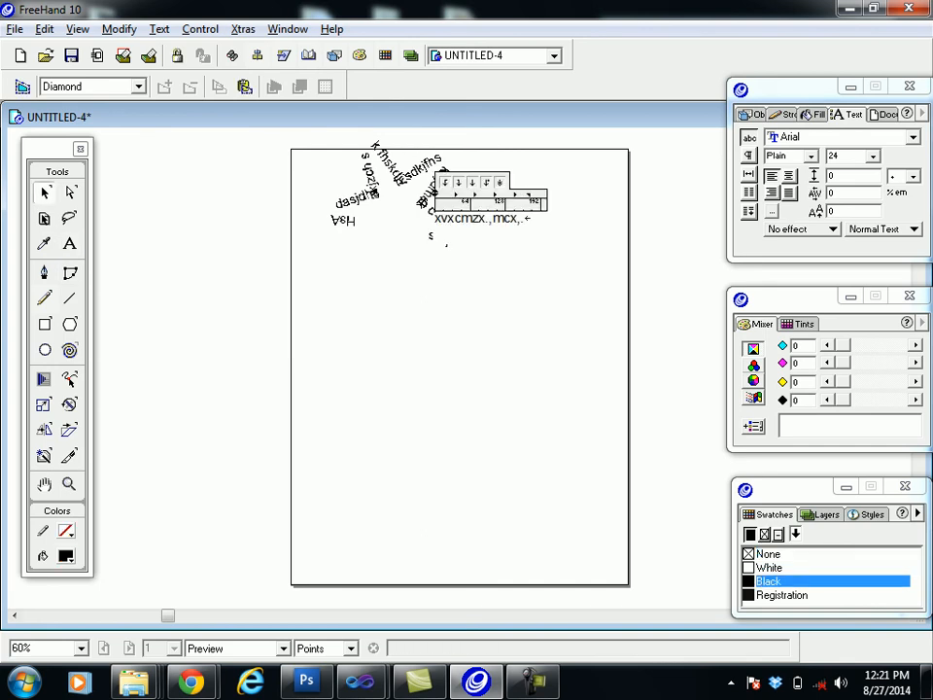
key(ctrl+z)
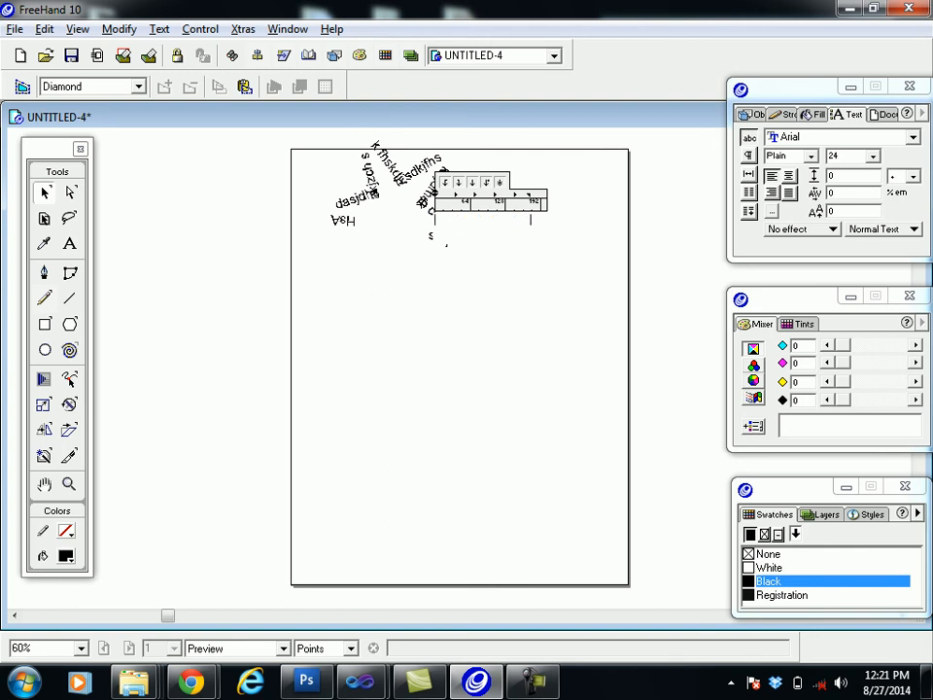
click(45, 193)
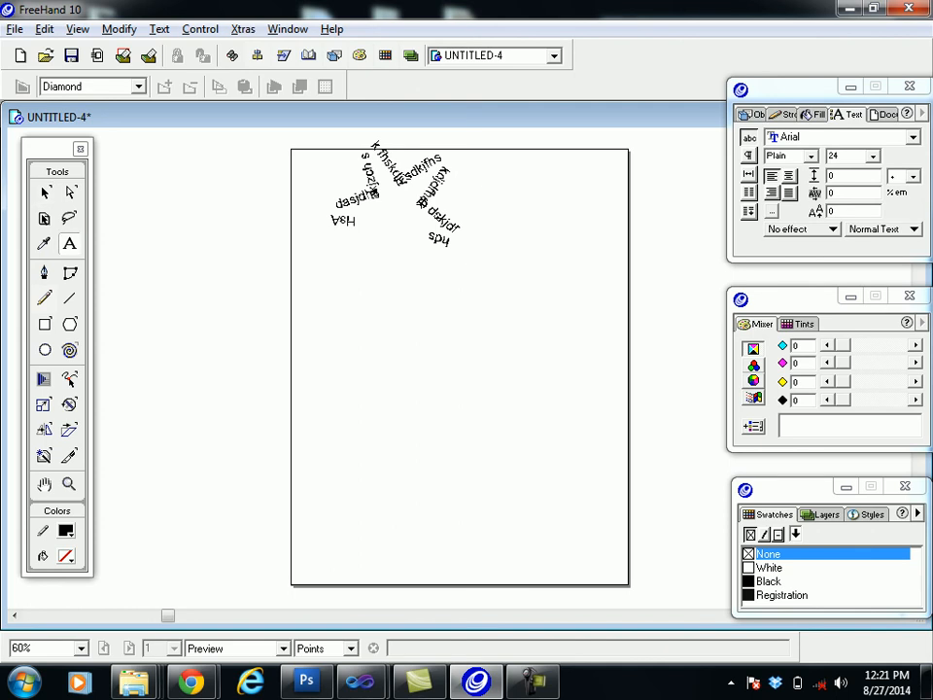
Step: Insert more filler text ending in "kgdlkdflg djdgl" within the text attached to the star so it fills the outline, and deselect it
click(414, 177)
text(gdkdfgkgdlkdflg djdgl)
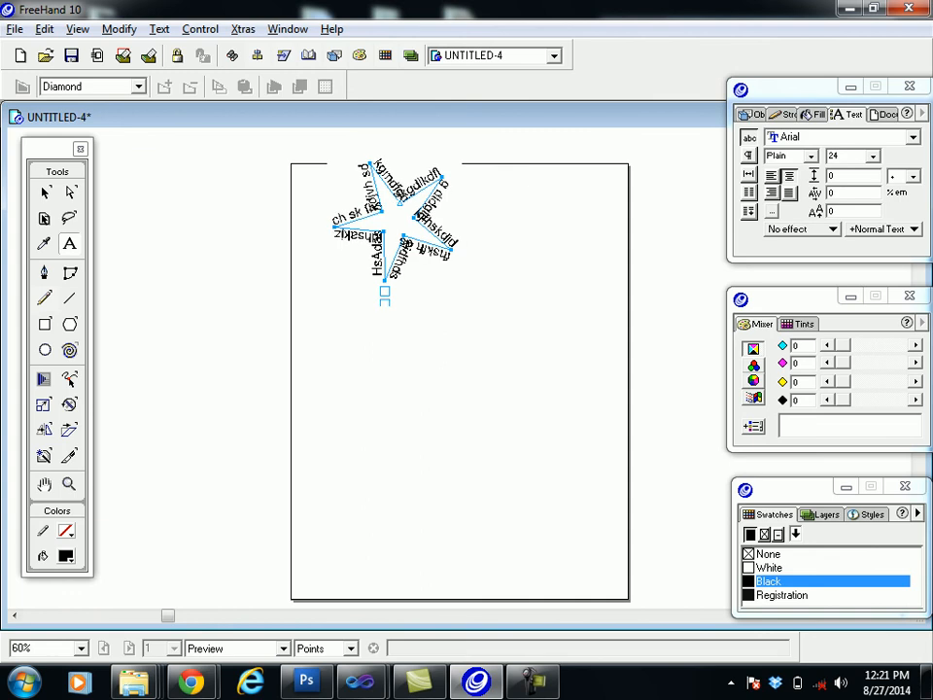
click(45, 193)
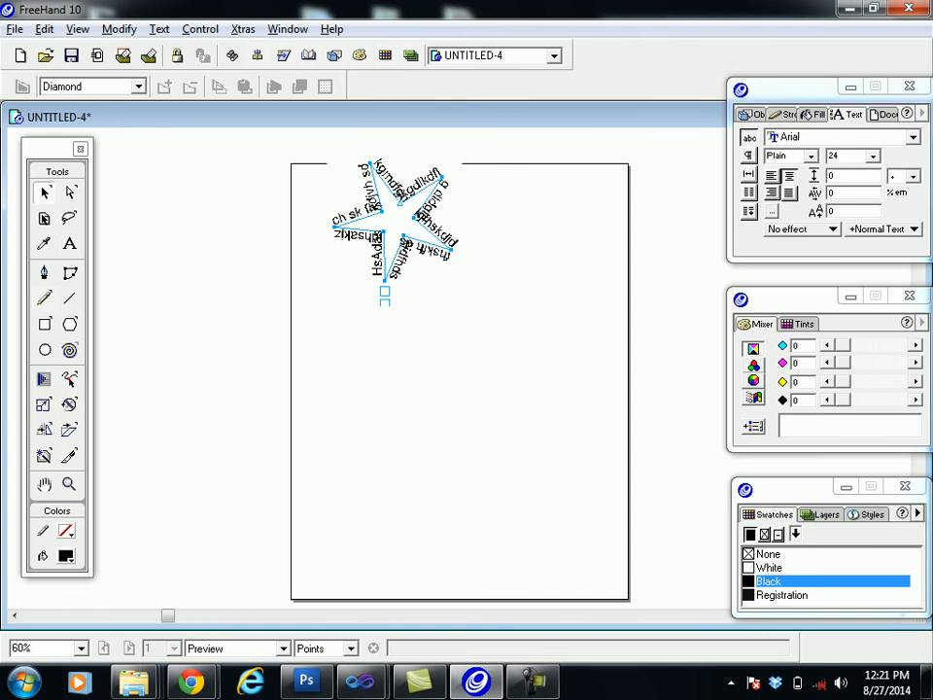
key(Tab)
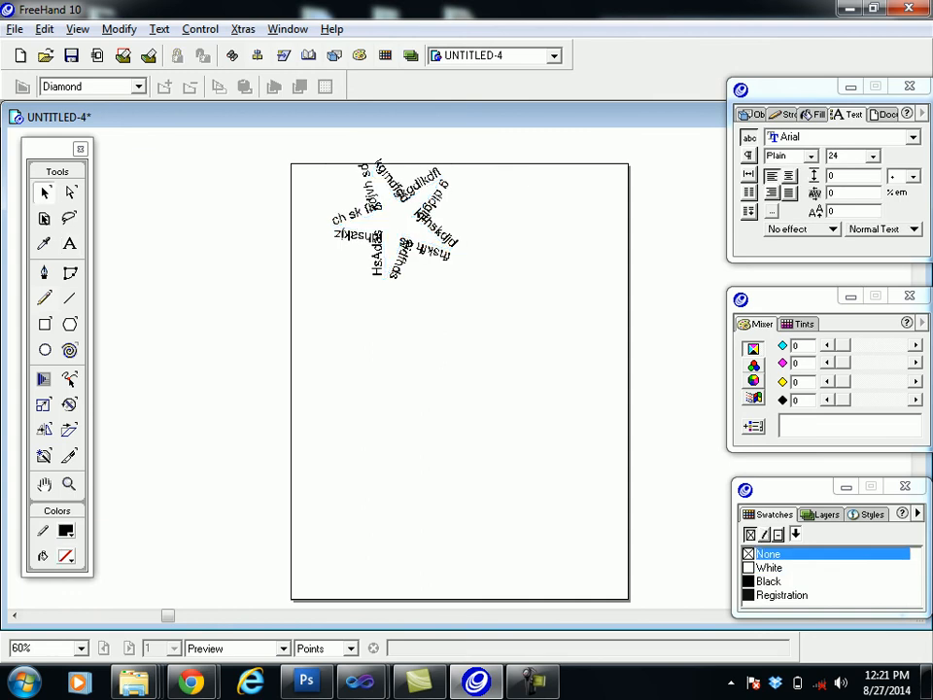